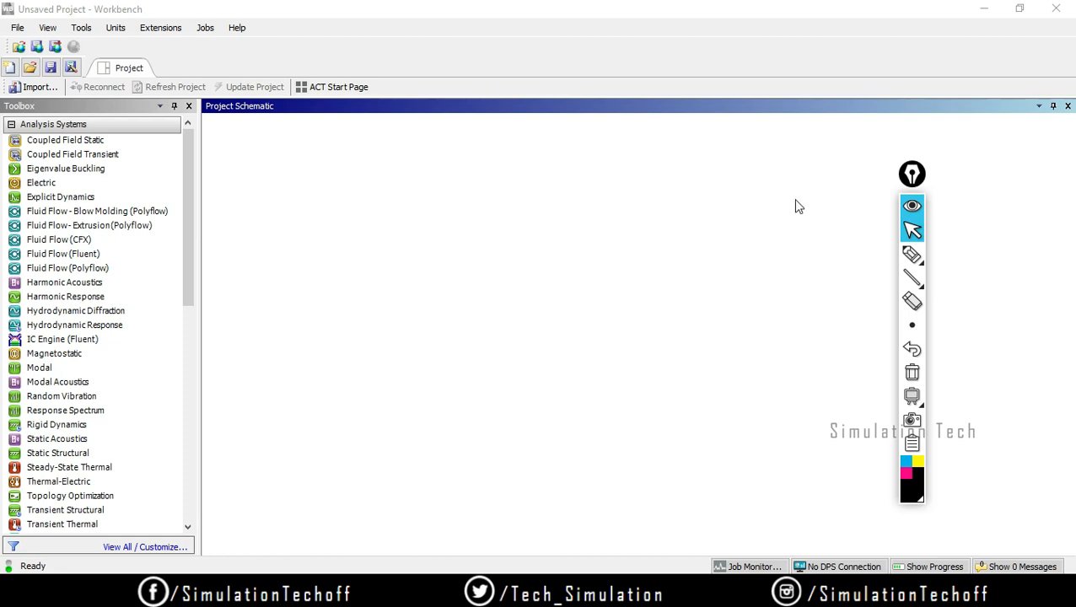
Move the annotation palette aside and set up its text tool with the medium stroke size.
drag(911, 174, 1014, 164)
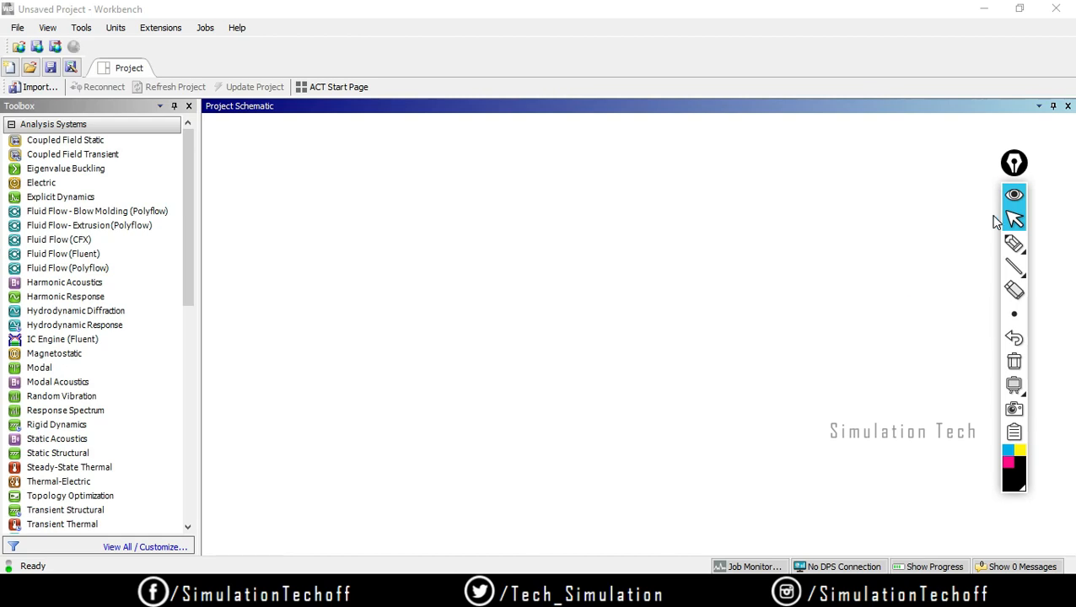
click(1014, 243)
mouse_move(993, 282)
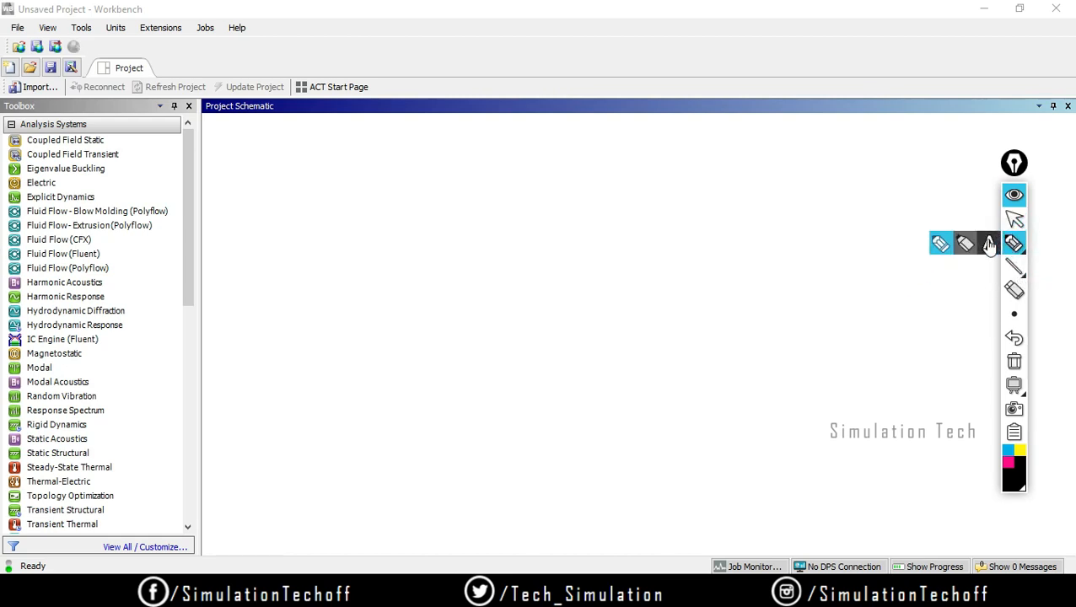
click(989, 244)
mouse_move(998, 333)
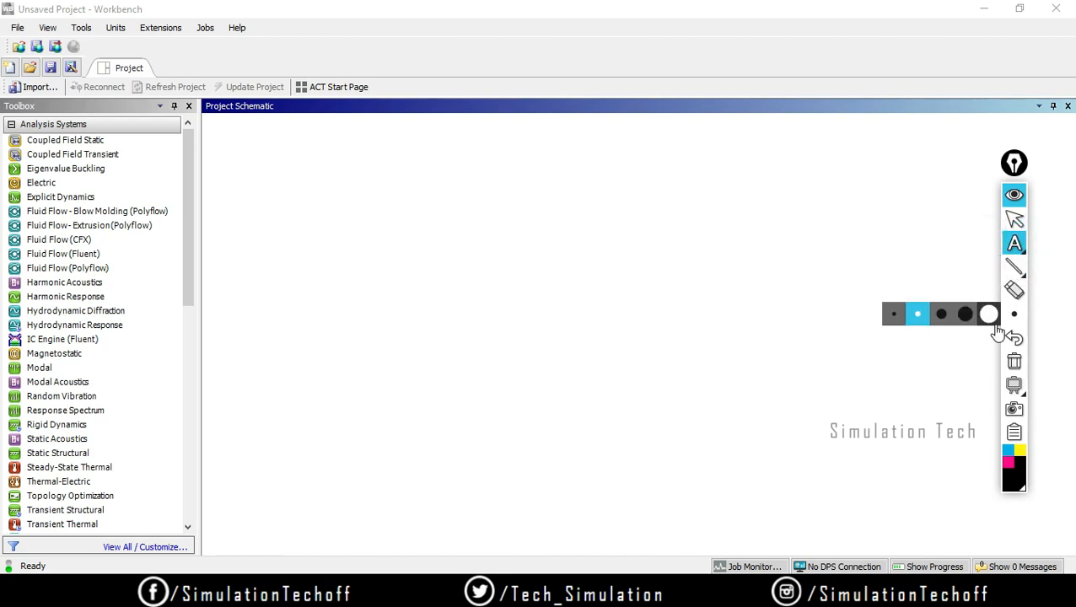
click(941, 314)
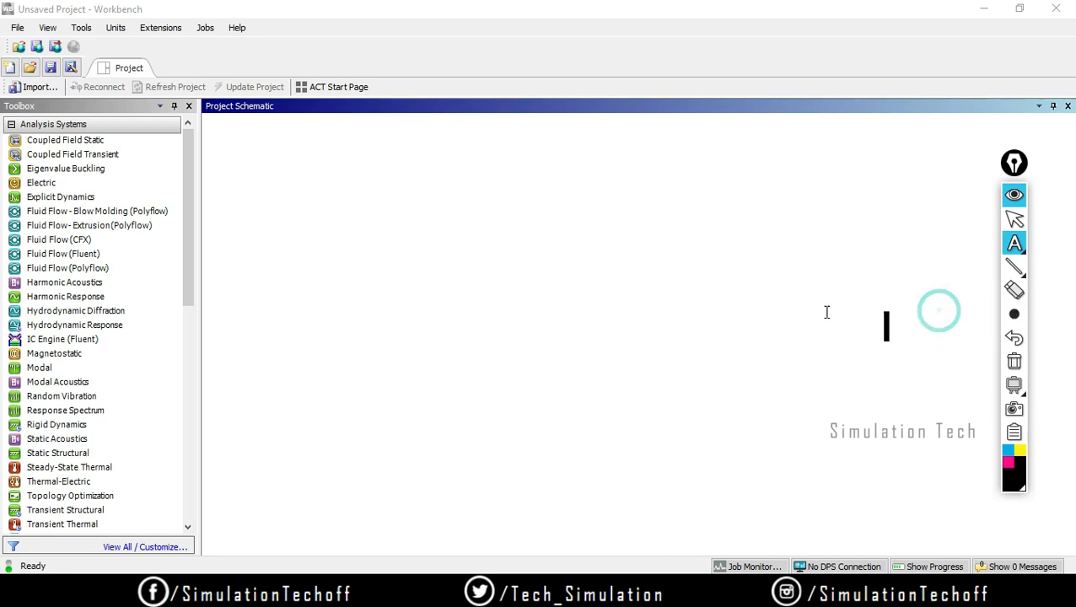
click(401, 219)
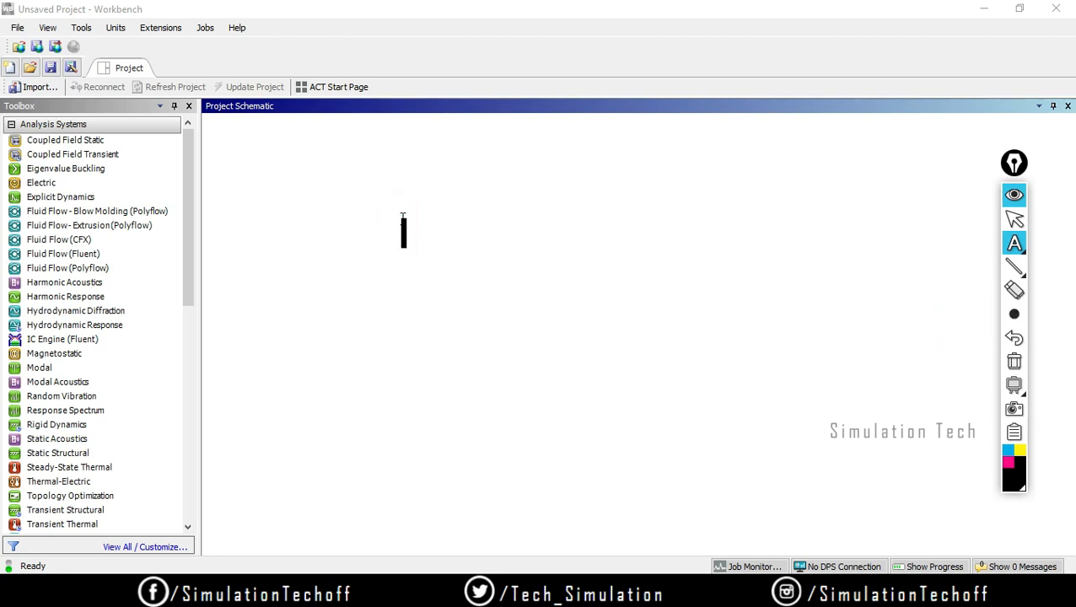
click(790, 374)
click(1015, 220)
Switch to the Google Meet window to check it, and minimise it to return to Workbench.
mouse_move(562, 590)
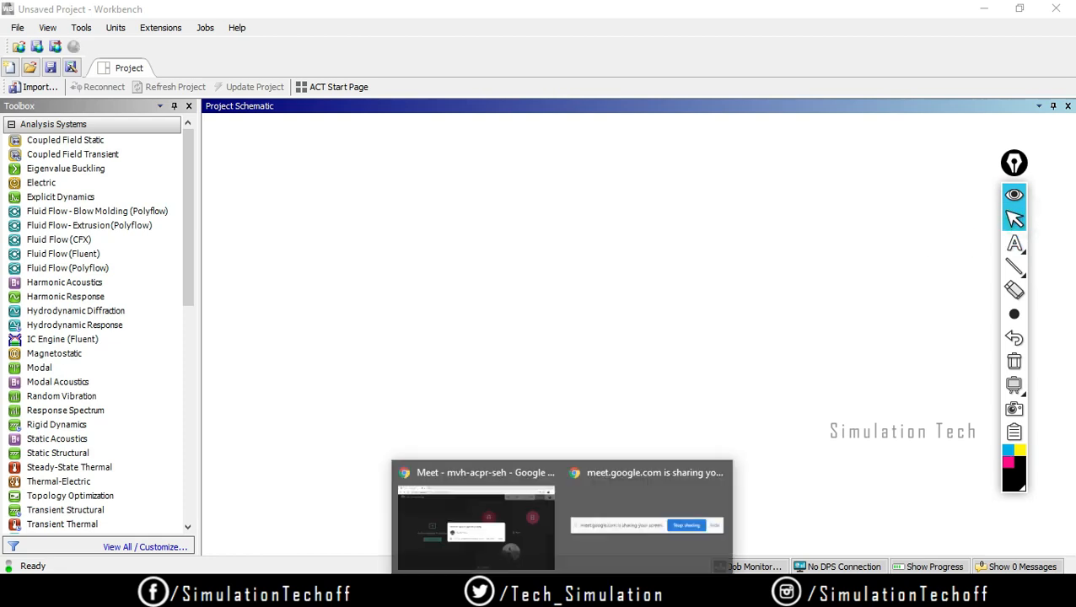
click(481, 519)
click(991, 10)
Write the black title "Tetra Meshing" in the upper middle of the empty schematic and shift it slightly to centre it.
click(1018, 244)
click(447, 232)
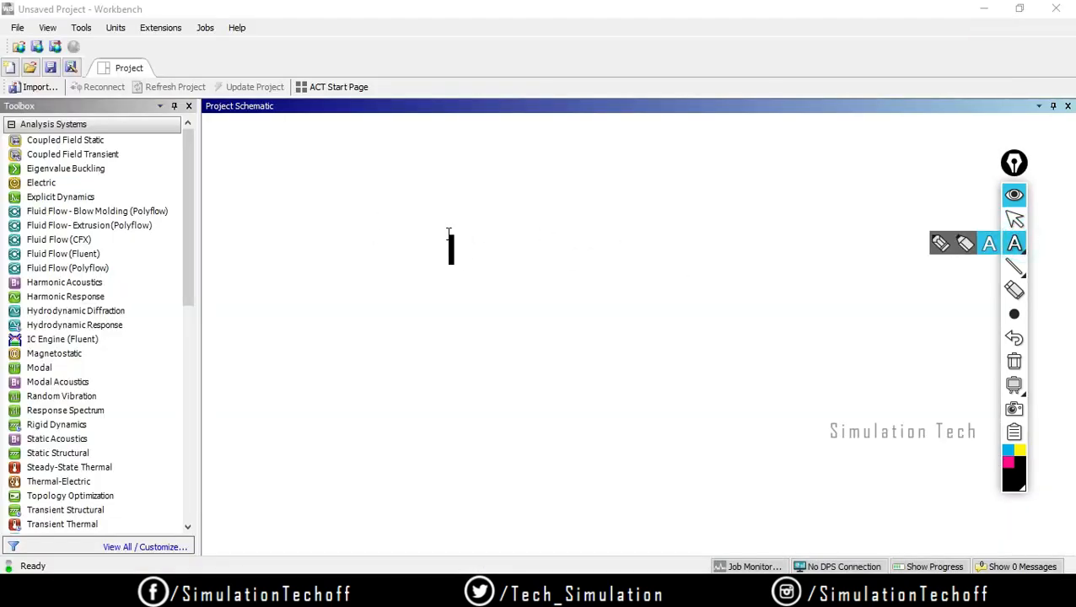
text(Tetra Meshing)
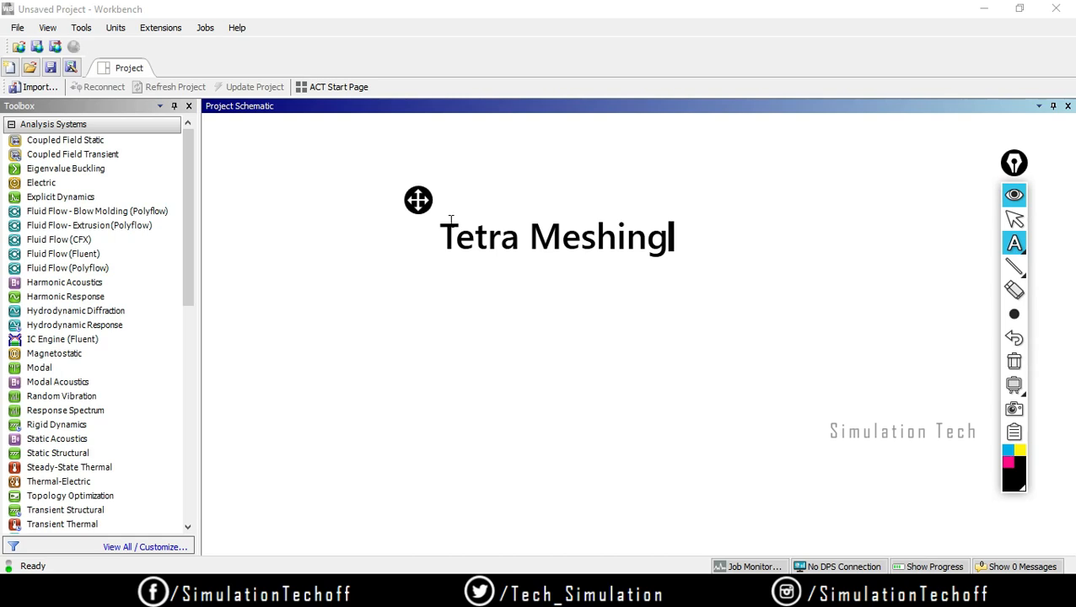
drag(419, 199, 440, 190)
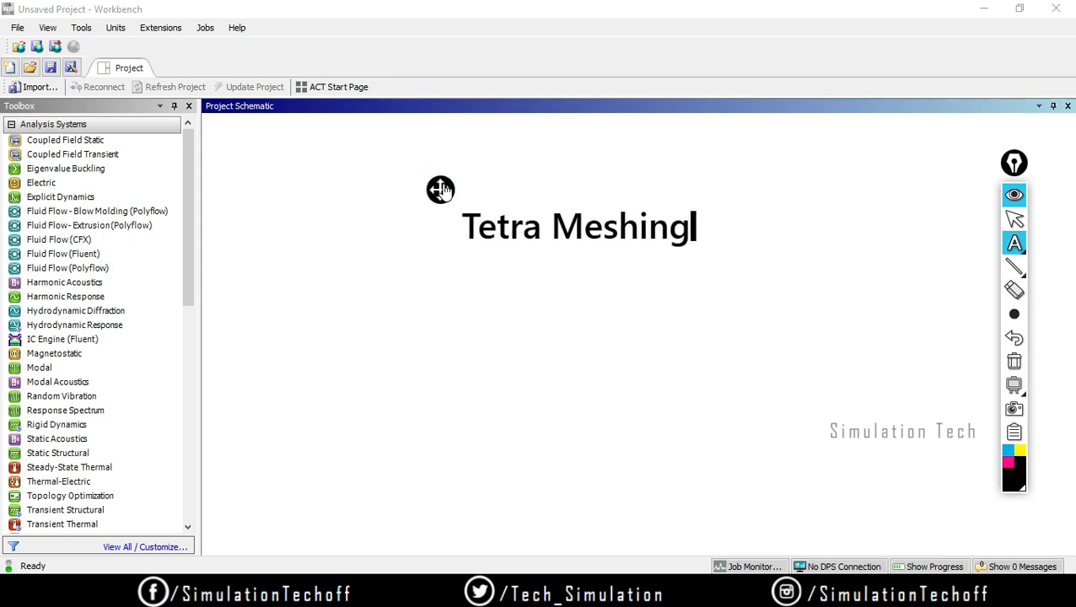
Draw a two-branch connector in thin black lines below the title: a vertical stem, a horizontal bar and a short drop at each end.
mouse_move(1004, 242)
mouse_move(1012, 267)
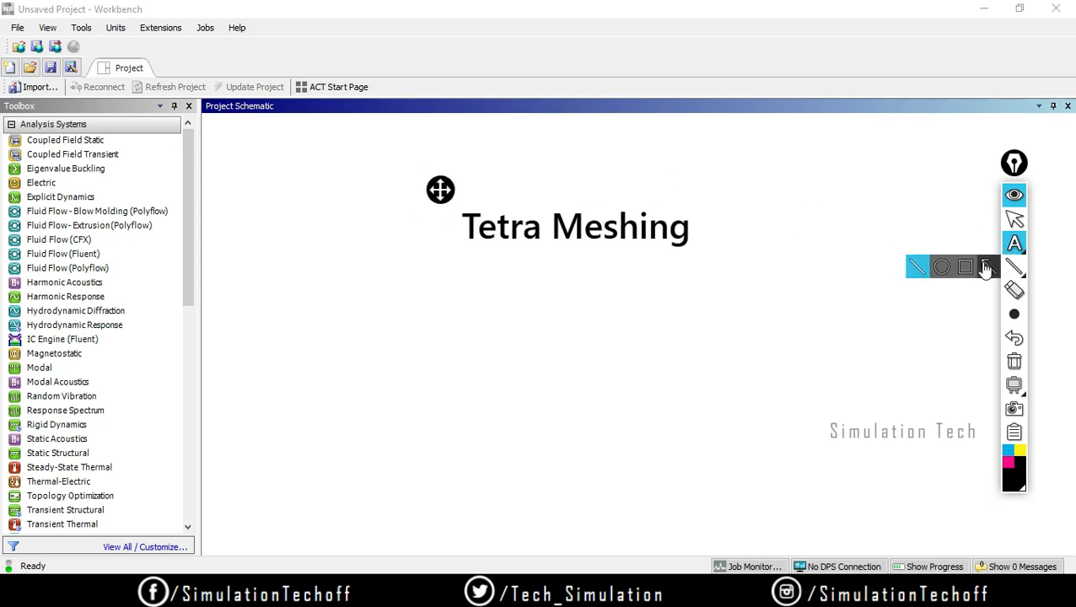
click(921, 260)
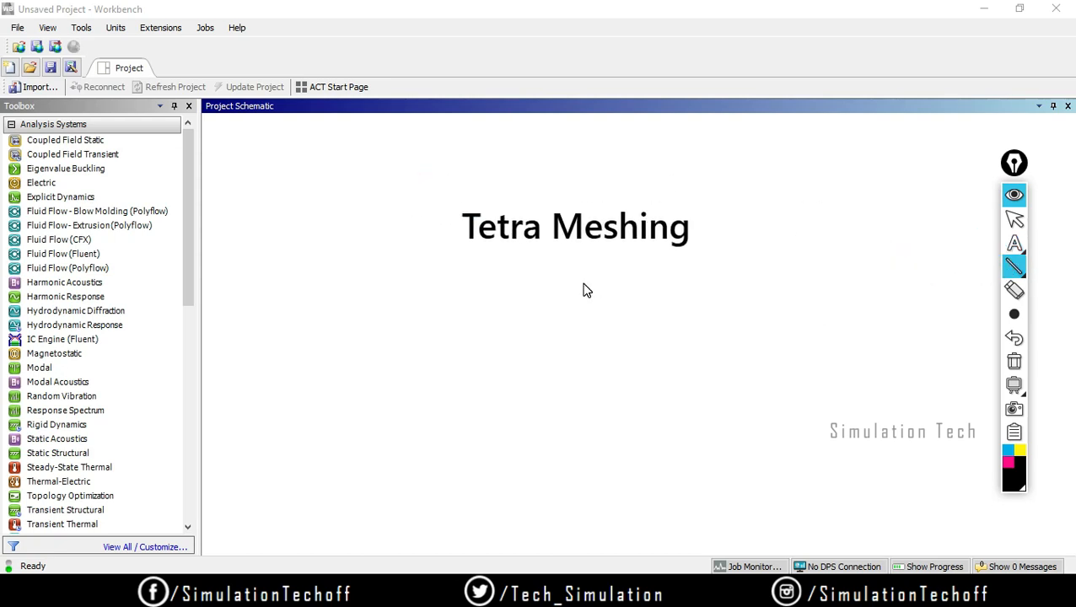
drag(580, 281, 581, 320)
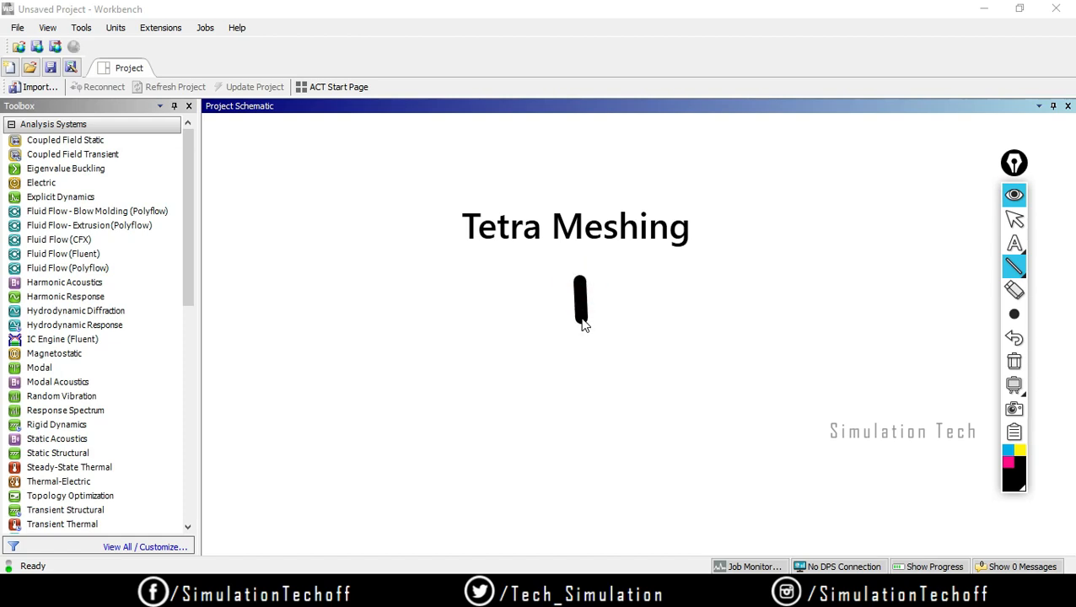
click(1013, 336)
click(918, 313)
drag(578, 273, 578, 324)
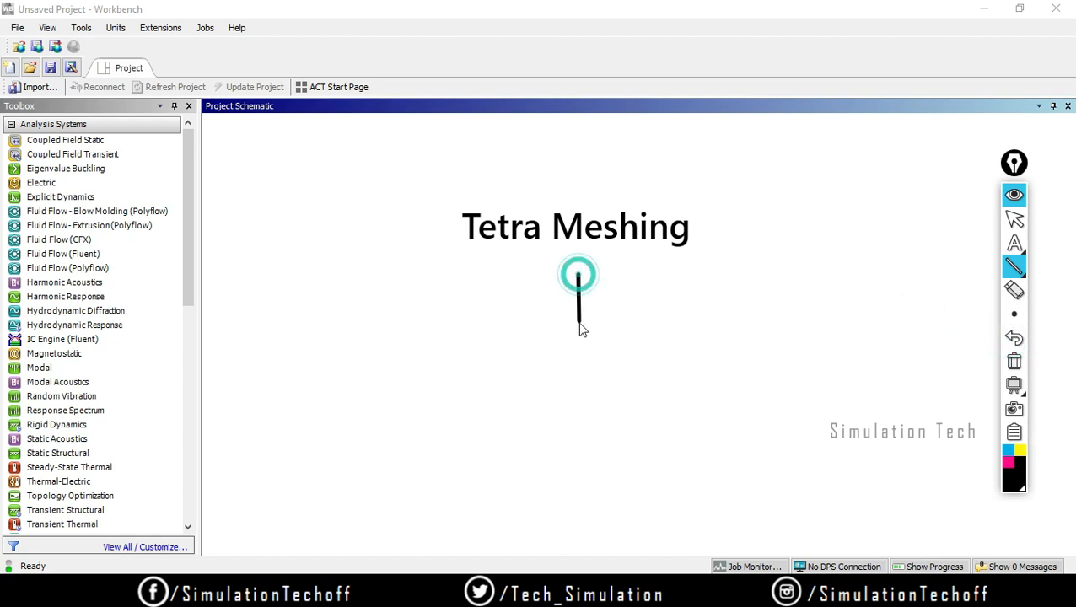
mouse_move(441, 330)
mouse_down()
mouse_move(770, 330)
mouse_move(769, 365)
mouse_up()
drag(441, 330, 441, 371)
Write "Patch Conforming Method" on two lines in medium-size black text under the connector's left branch.
mouse_move(1018, 267)
click(1015, 243)
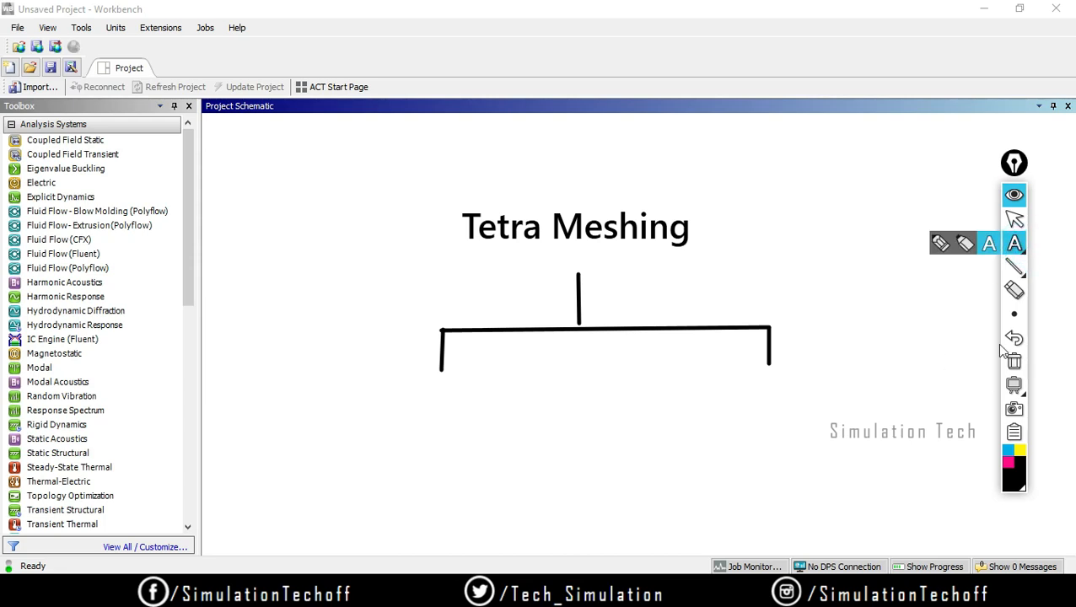
mouse_move(1014, 314)
click(946, 314)
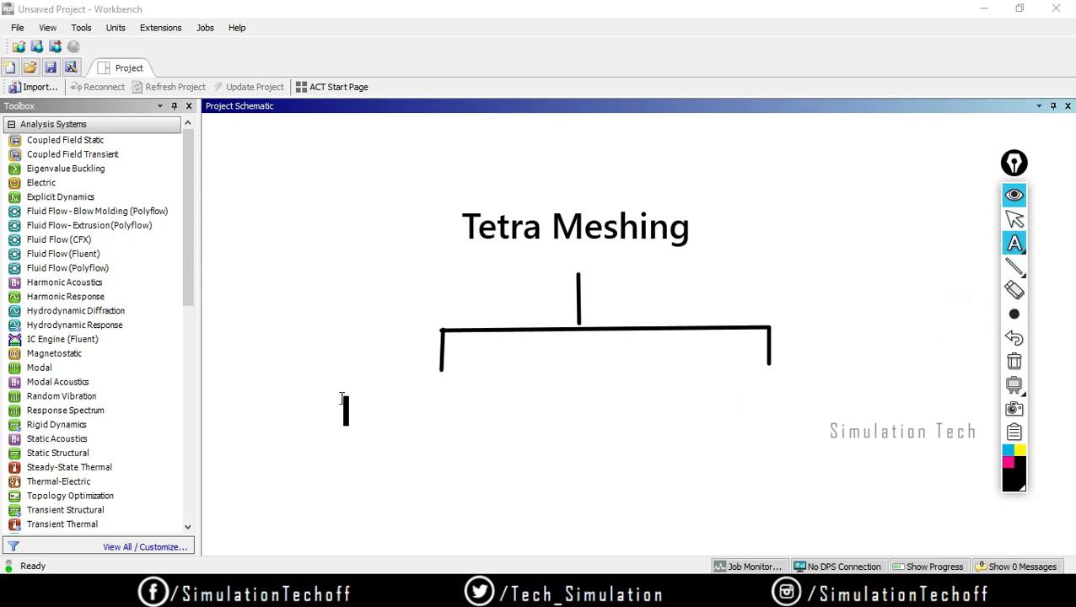
click(340, 397)
text(Patch Conforming)
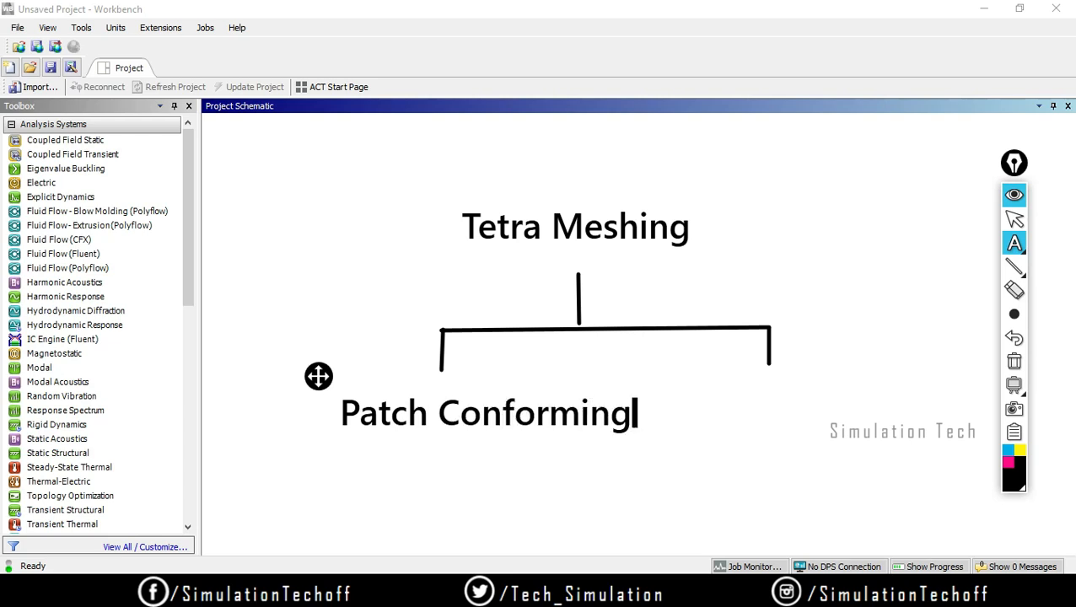
key(Return)
text(Method)
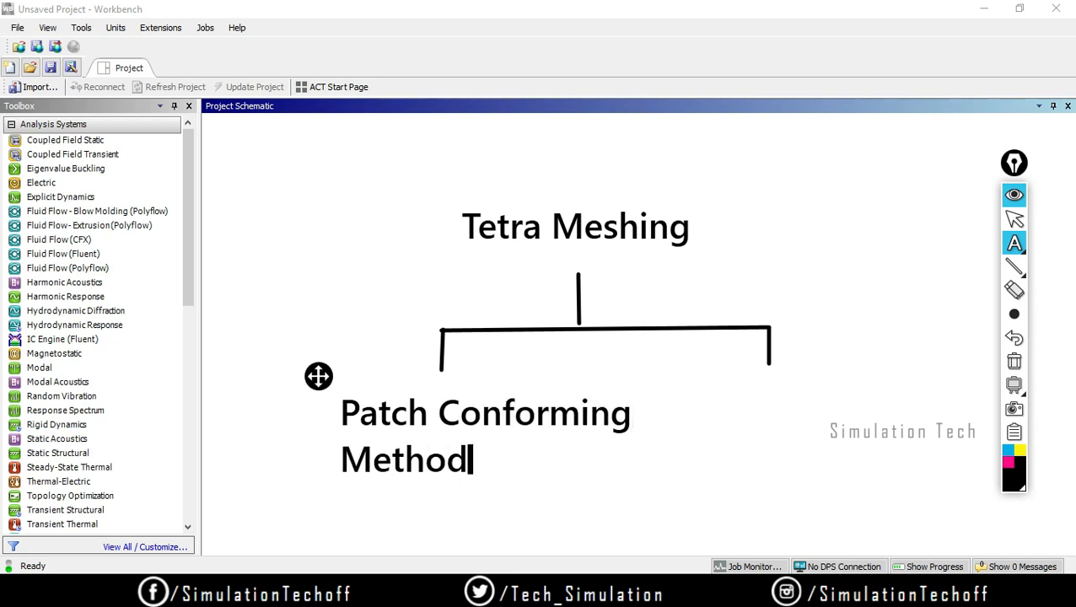
Write "Patch Independent Method" on two lines in pink text under the connector's right branch.
click(1006, 460)
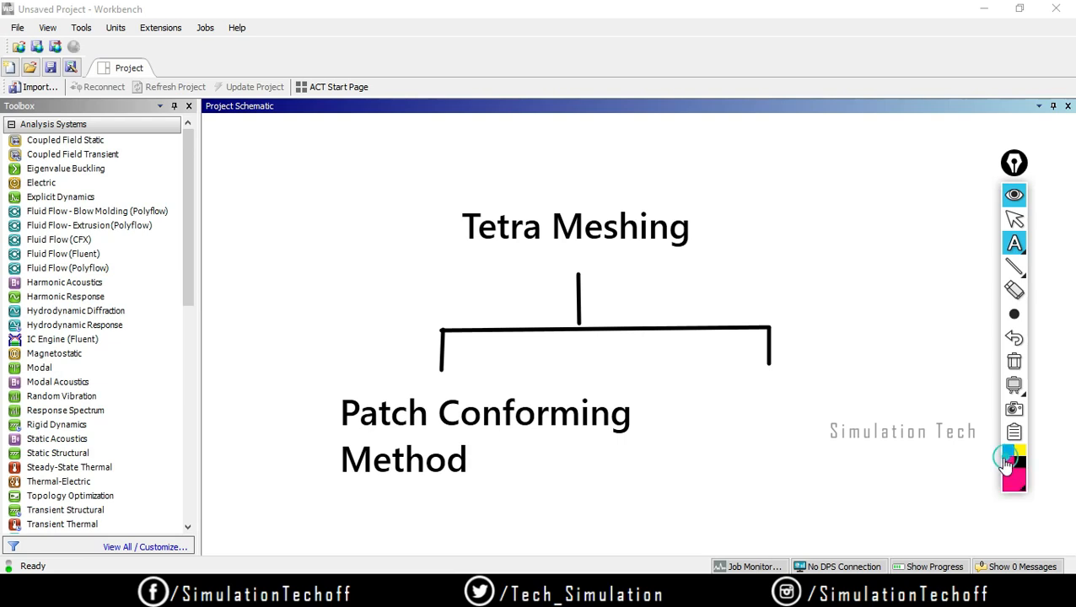
click(683, 414)
click(721, 413)
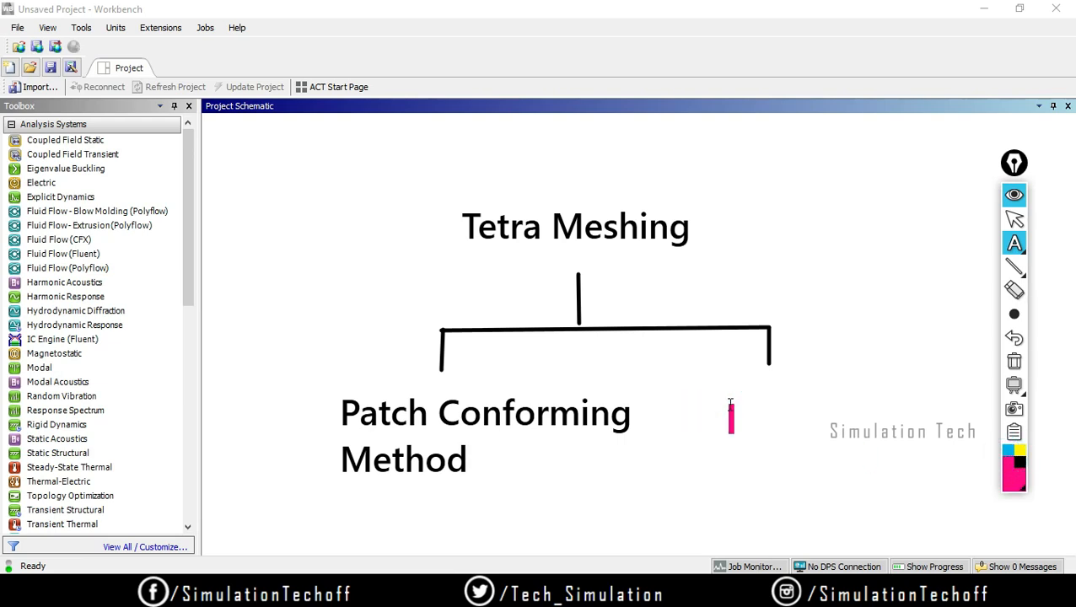
text(Patch Indi)
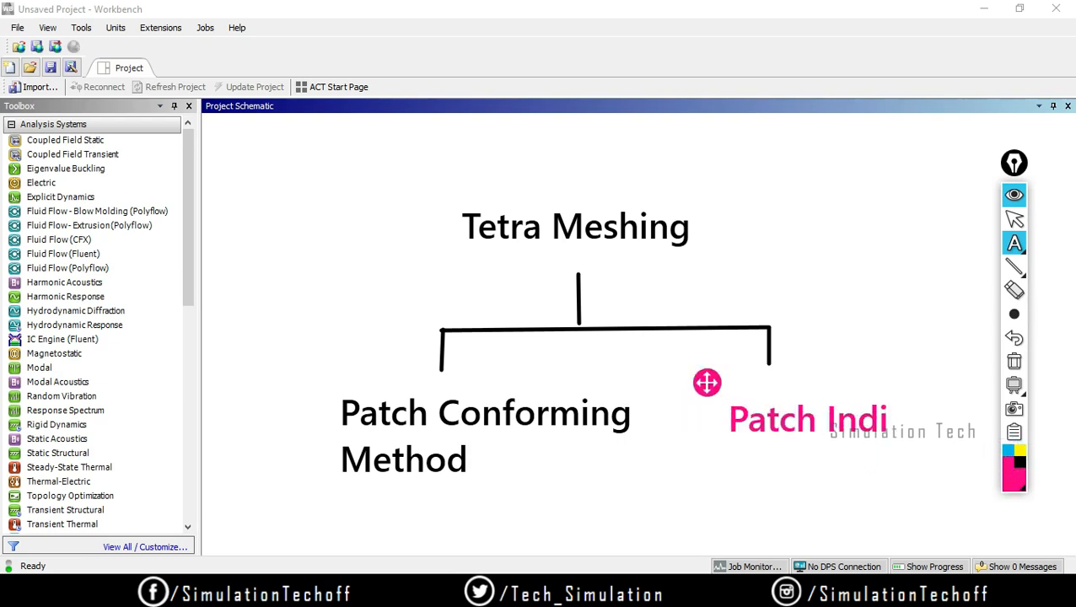
key(BackSpace)
text(ependent)
key(Return)
text(Method)
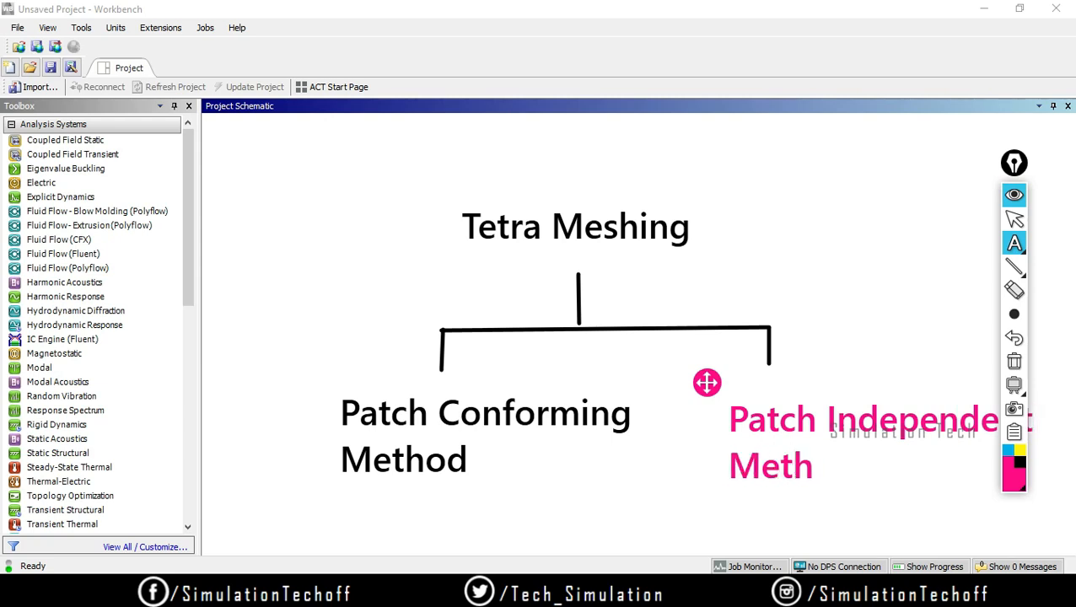
Hide and redisplay the annotations, and move the annotation palette up clear of the pink label.
click(1012, 198)
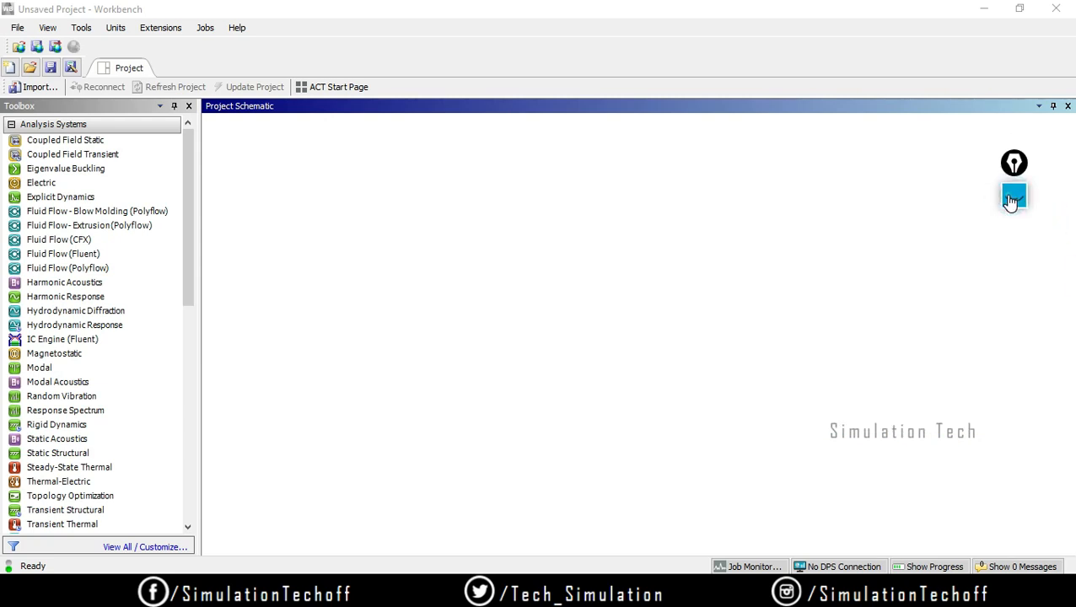
click(1012, 198)
drag(1015, 163, 1023, 61)
Mark "Patch Conforming Method" with a thin pink freehand check mark beside the label.
click(1022, 158)
click(1021, 136)
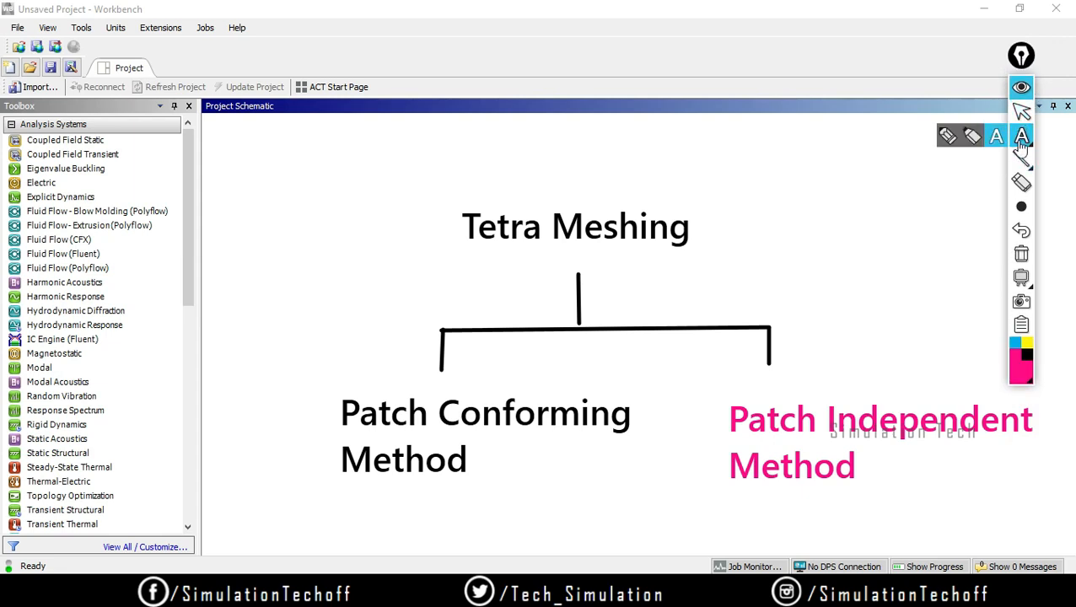
click(932, 136)
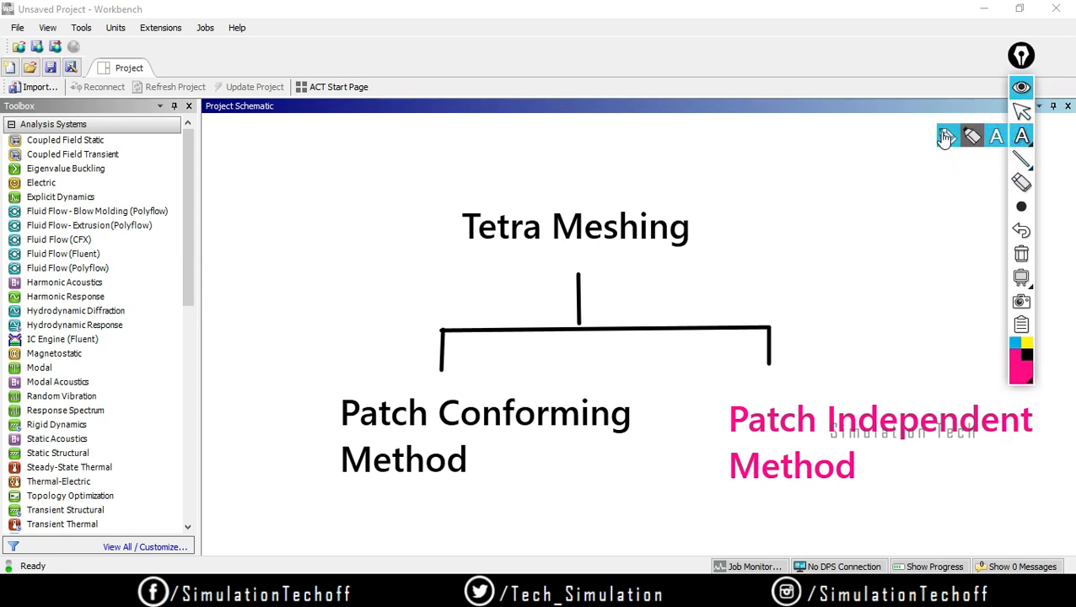
click(948, 136)
click(1020, 206)
click(927, 210)
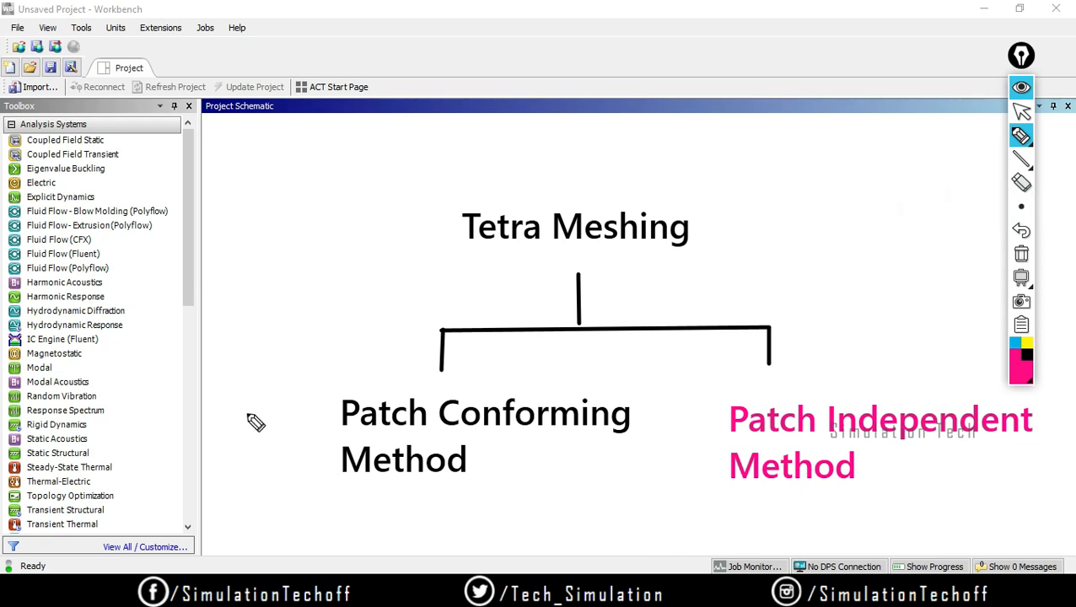
drag(244, 411, 271, 400)
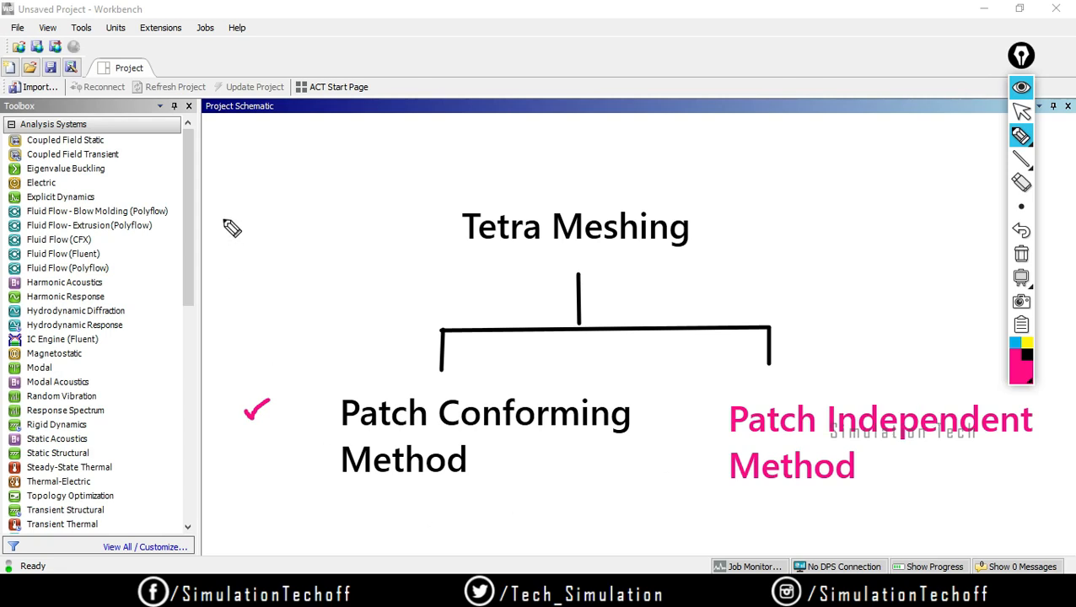
Draw two overlapping, diagonally offset pink rectangles beside the title as the front and back faces of a box.
mouse_move(1019, 160)
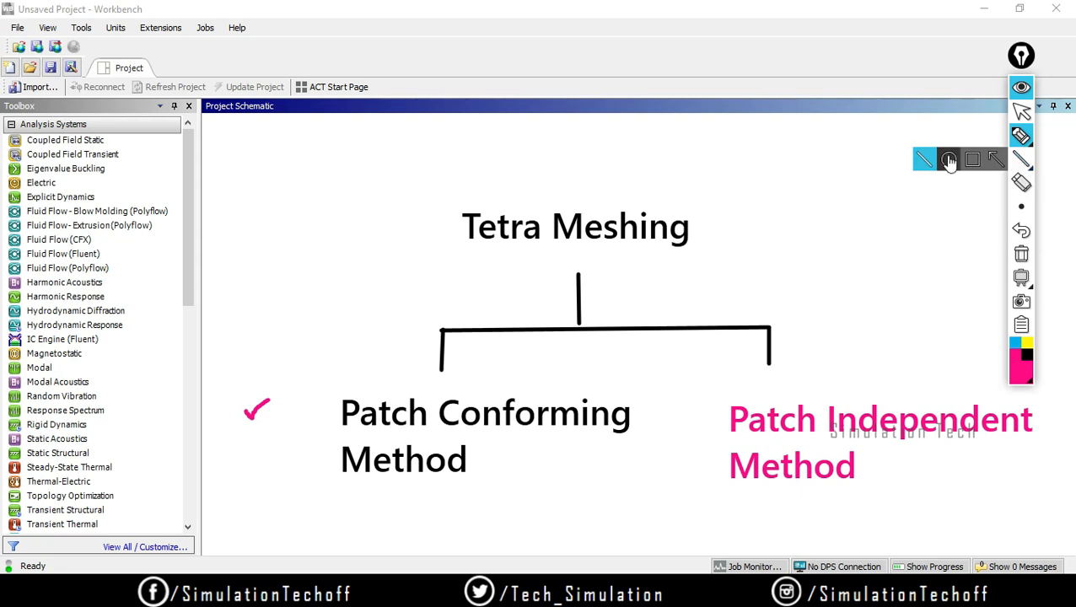
click(974, 160)
drag(270, 253, 385, 314)
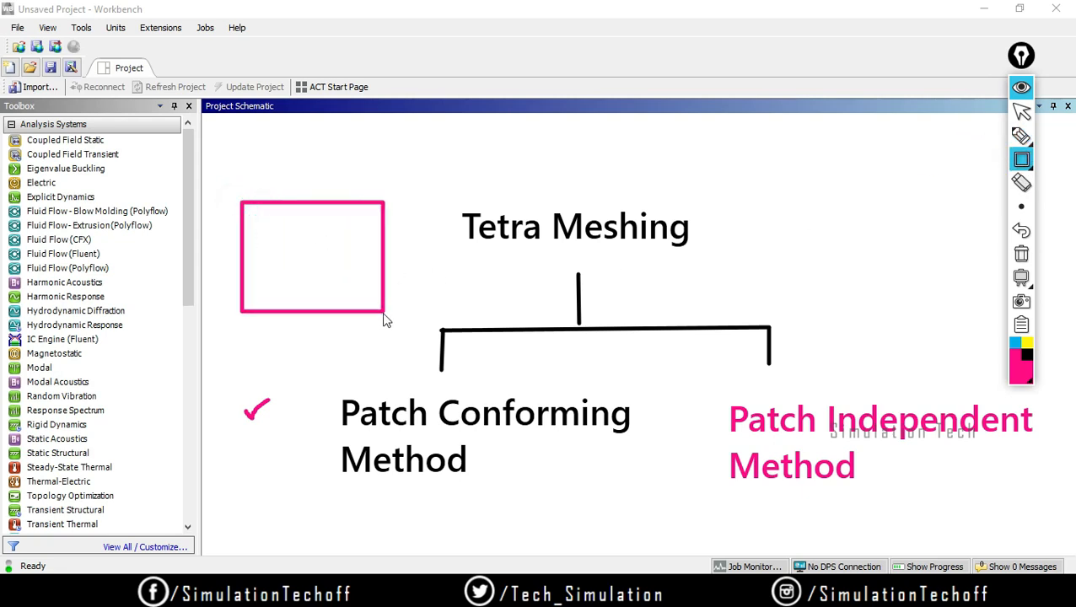
drag(285, 157, 435, 272)
Join the four matching corners of the two rectangles with straight pink lines to complete the wireframe box.
click(1022, 159)
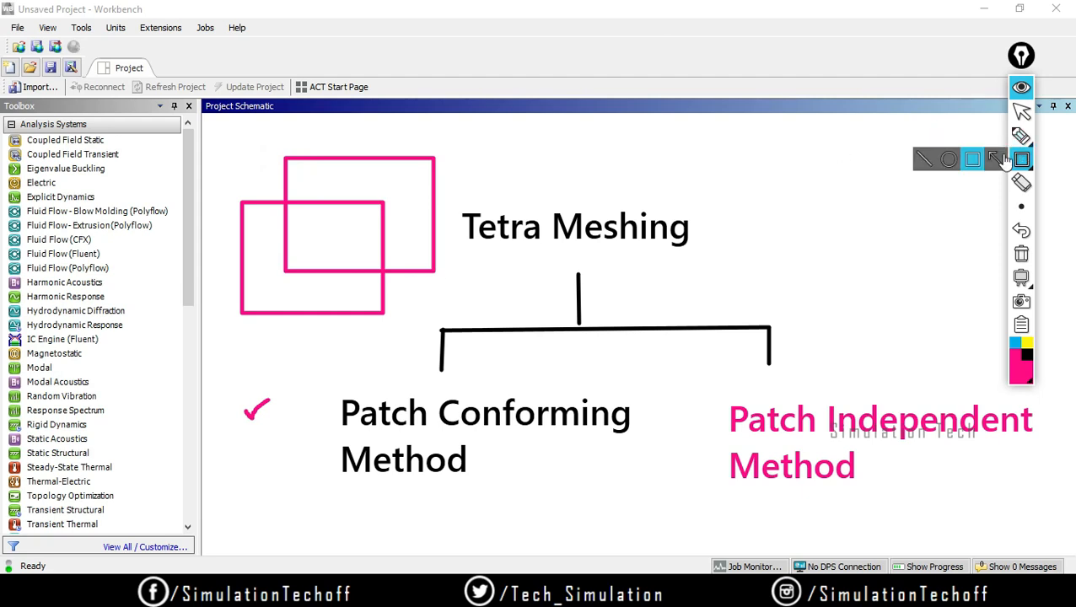
click(925, 158)
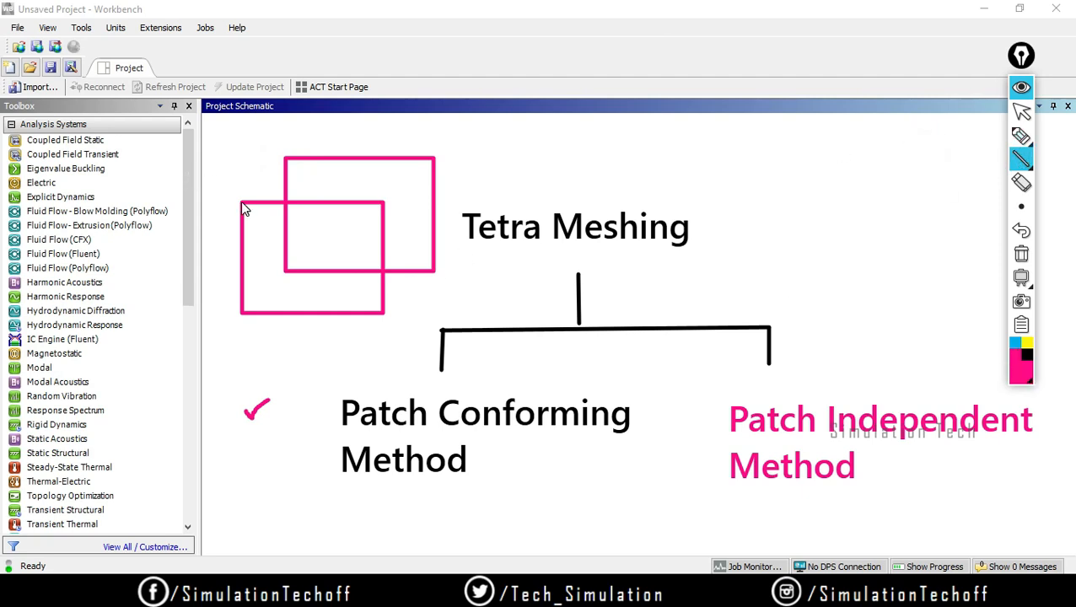
drag(240, 201, 284, 157)
drag(384, 202, 435, 158)
drag(241, 313, 284, 271)
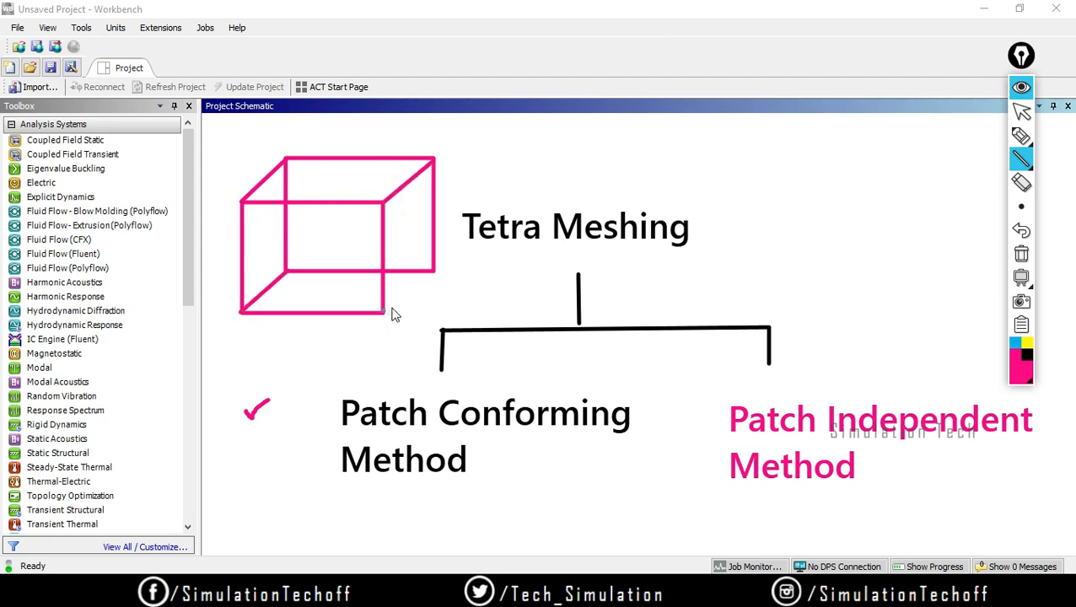
drag(385, 313, 434, 271)
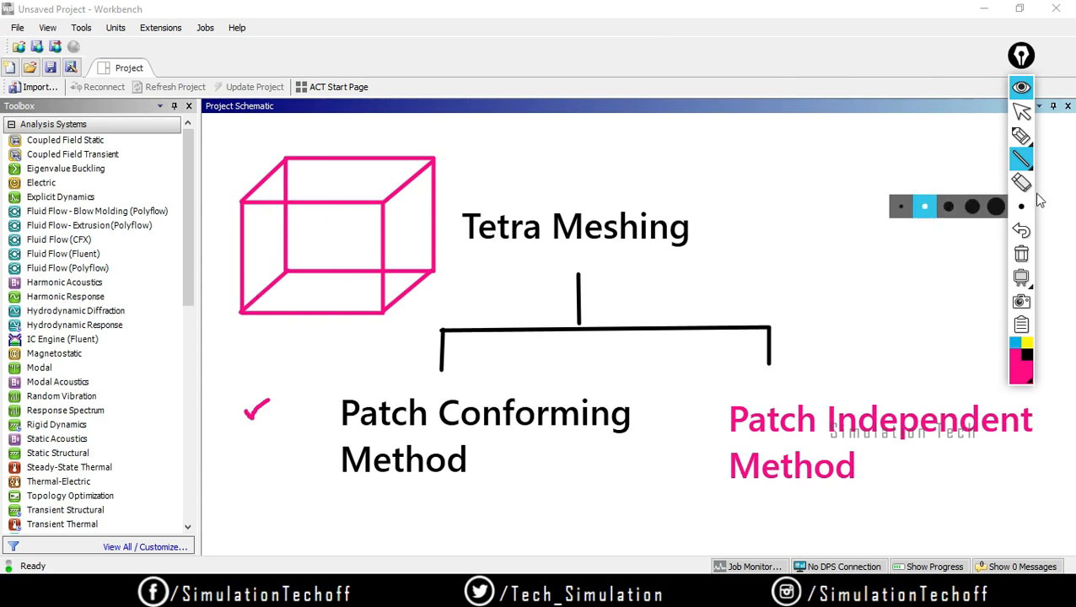
Draw a small pink freehand arrow from the box's front top edge across its top face.
click(1021, 139)
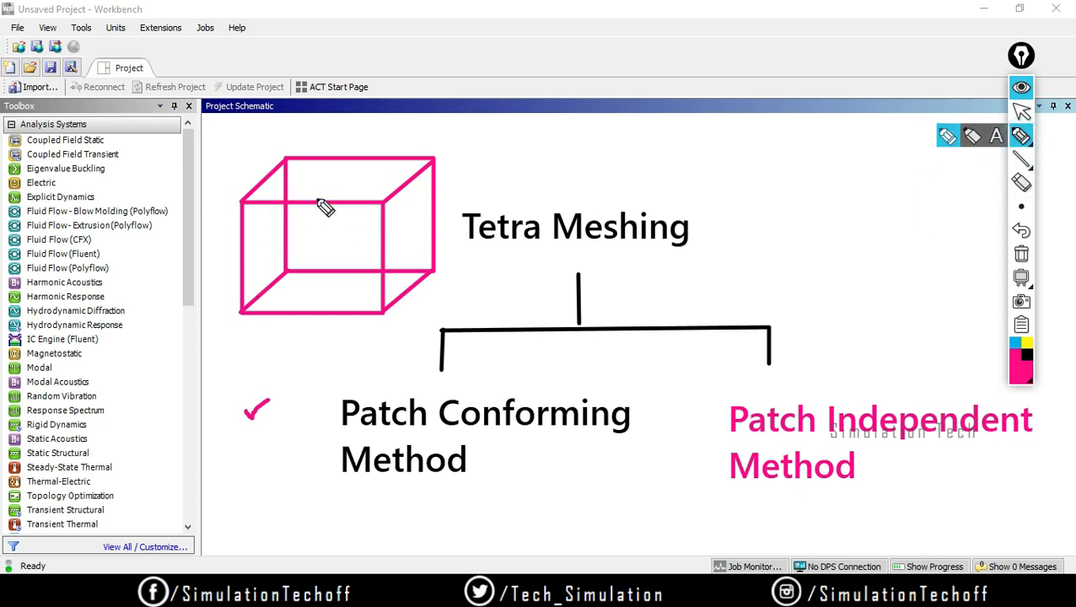
mouse_move(310, 202)
mouse_down()
mouse_move(321, 169)
mouse_move(328, 176)
mouse_up()
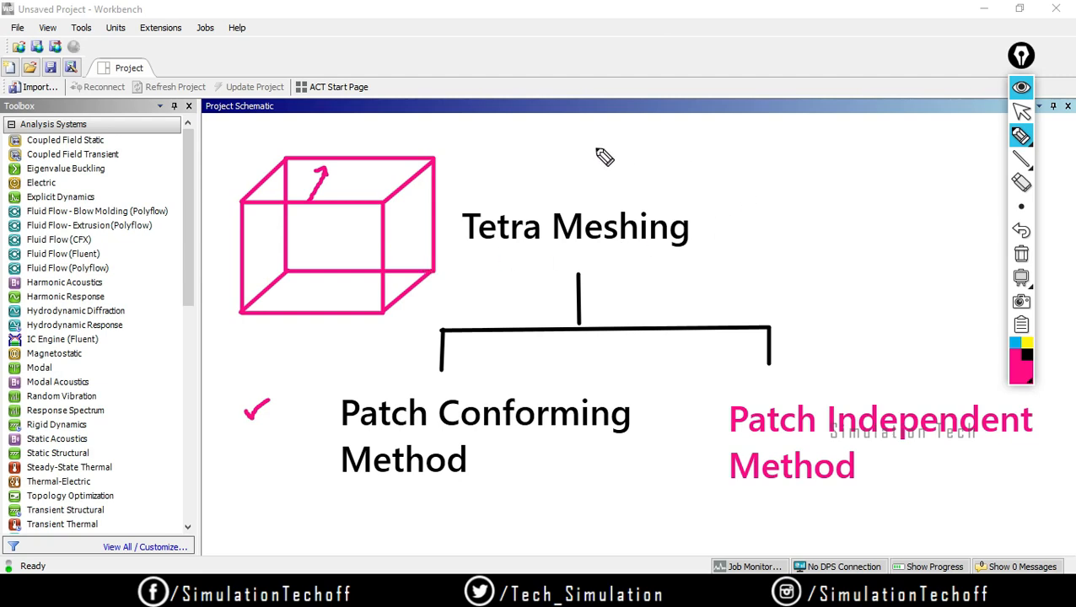
Add the pink text labels "Faces & Edges" and, below it, "Volume" on the opposite side of the title from the box.
click(1021, 207)
click(1022, 135)
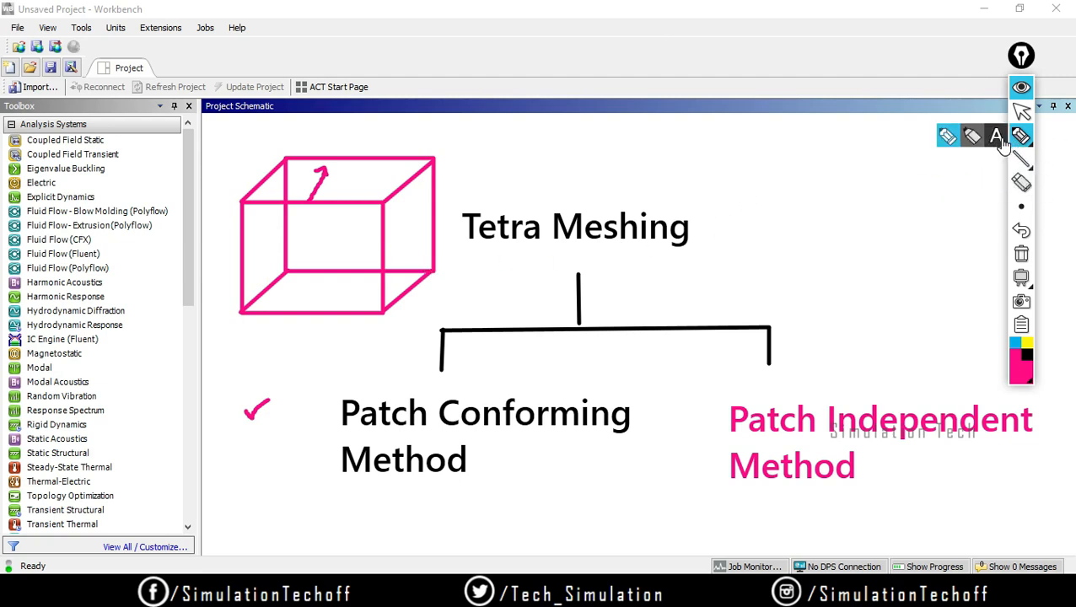
click(1001, 138)
click(736, 169)
click(586, 159)
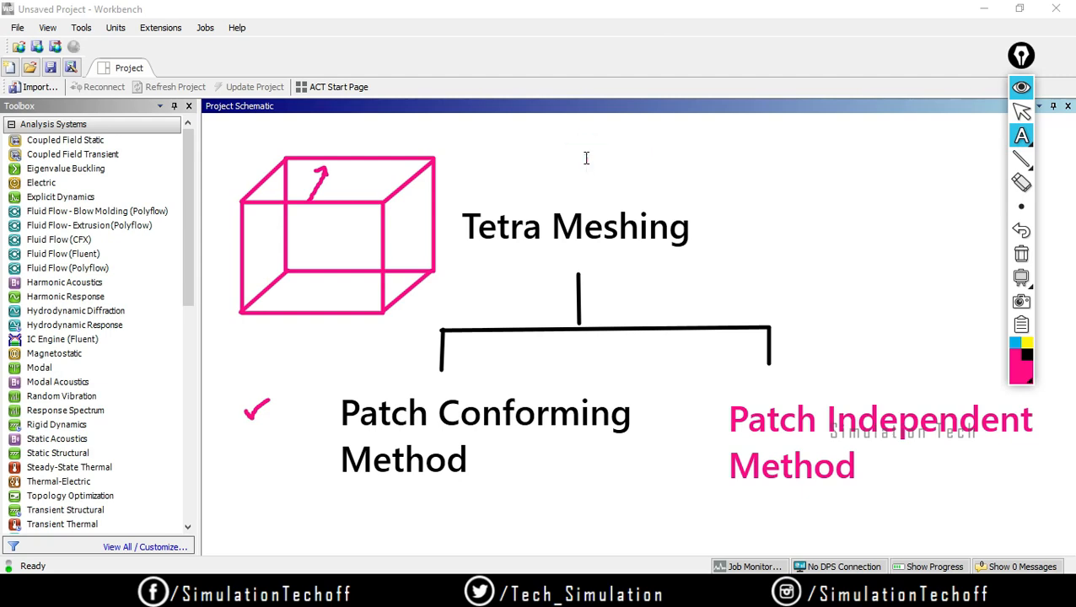
text(FAd)
key(BackSpace)
key(BackSpace)
text(aces & )
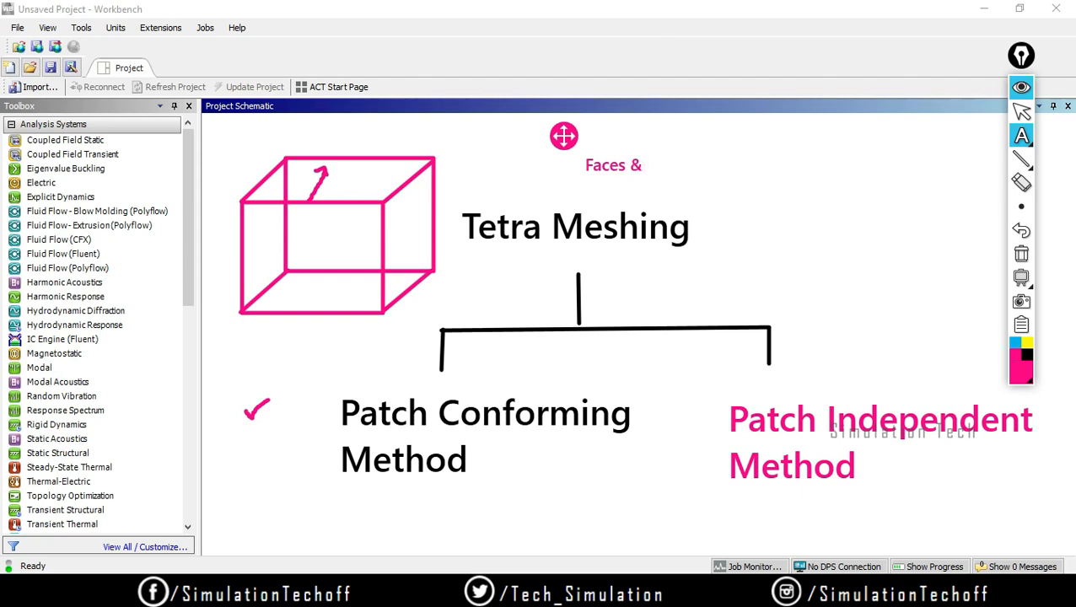
text(Edges)
mouse_move(563, 134)
mouse_down()
mouse_move(835, 133)
mouse_move(746, 145)
mouse_up()
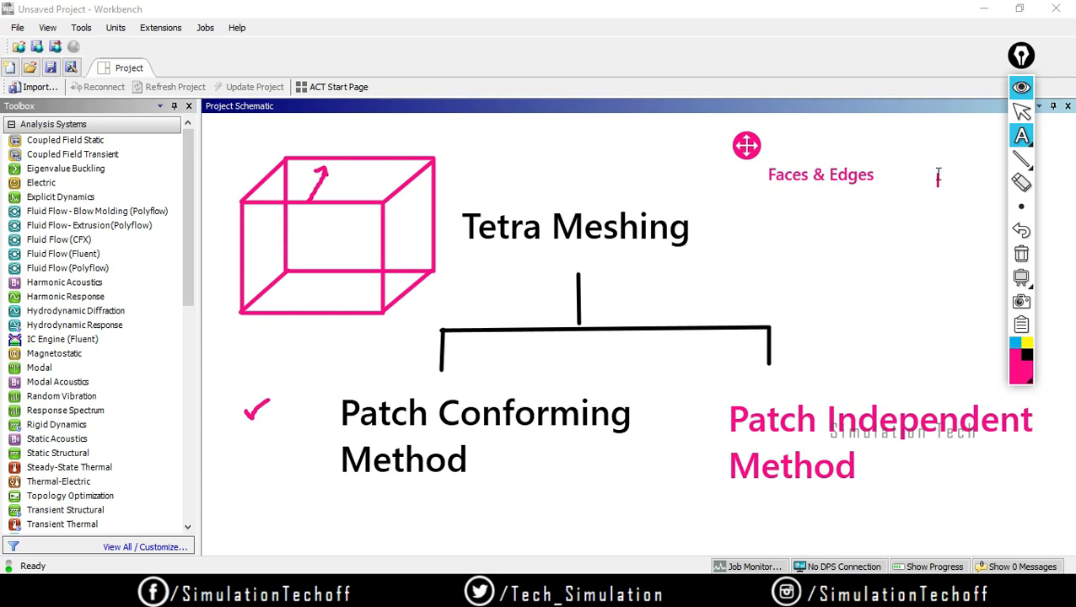
text(Volulme)
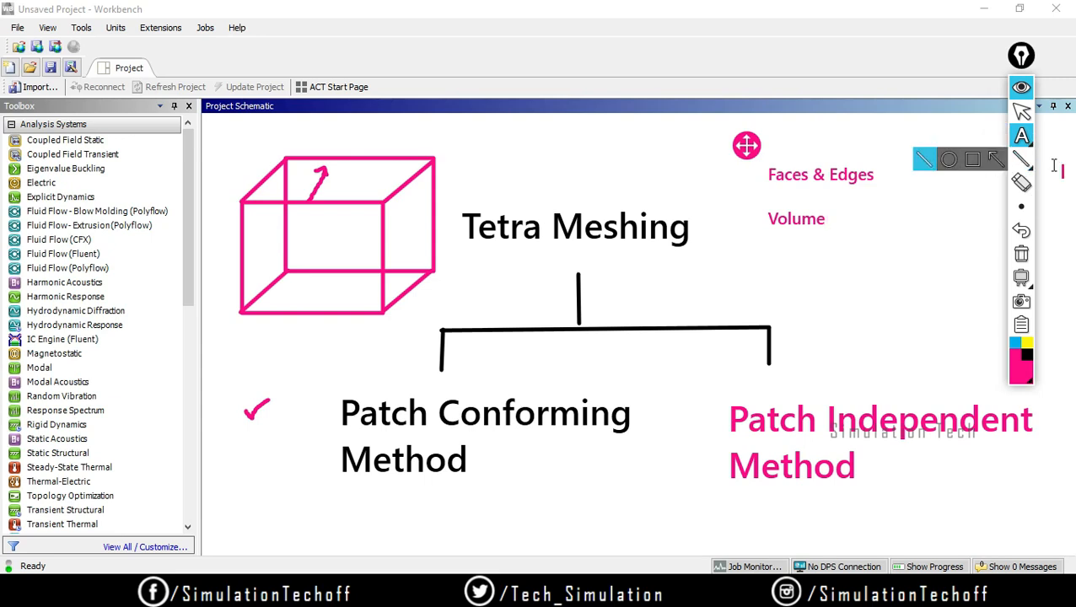
Draw a pink freehand wavy stroke across the box's front face and a second small arrow on its top face.
mouse_move(1022, 140)
click(947, 135)
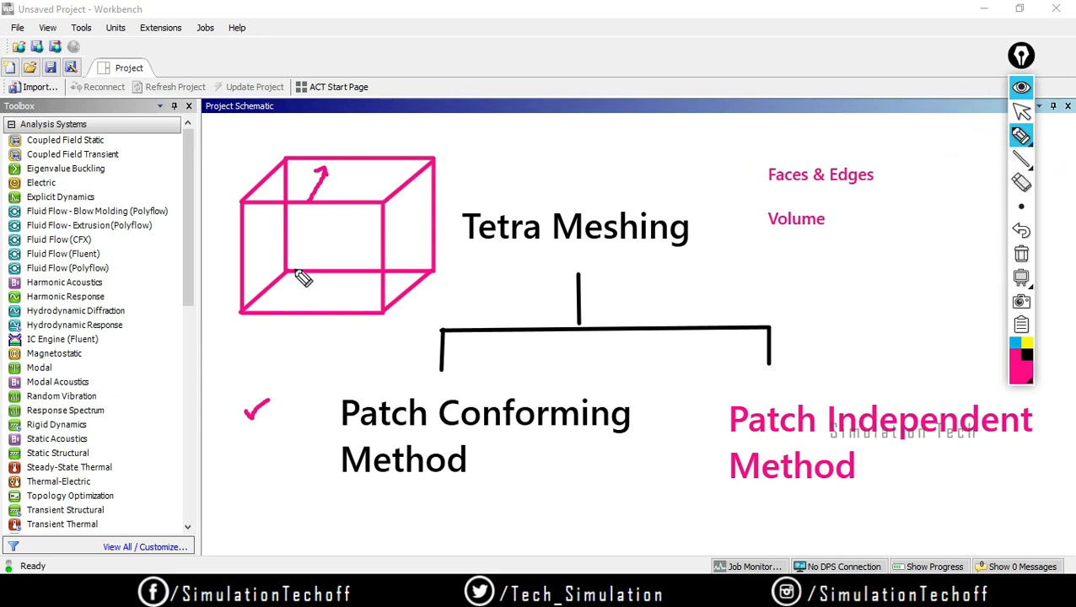
mouse_move(260, 273)
mouse_down()
mouse_move(300, 265)
mouse_move(332, 242)
mouse_up()
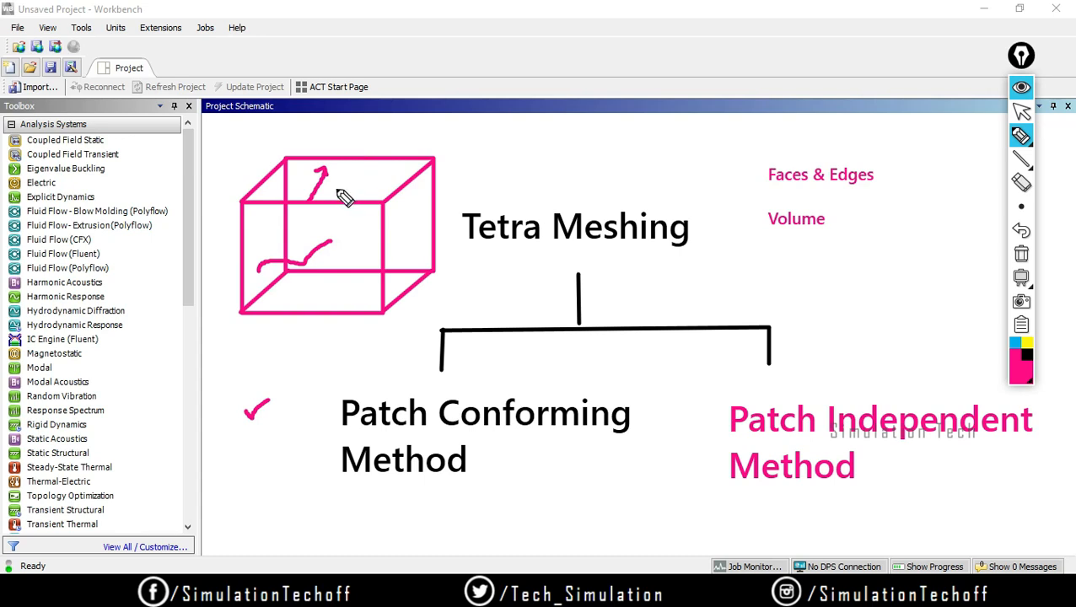
mouse_move(336, 190)
mouse_down()
mouse_move(355, 173)
mouse_move(395, 172)
mouse_up()
drag(352, 173, 354, 195)
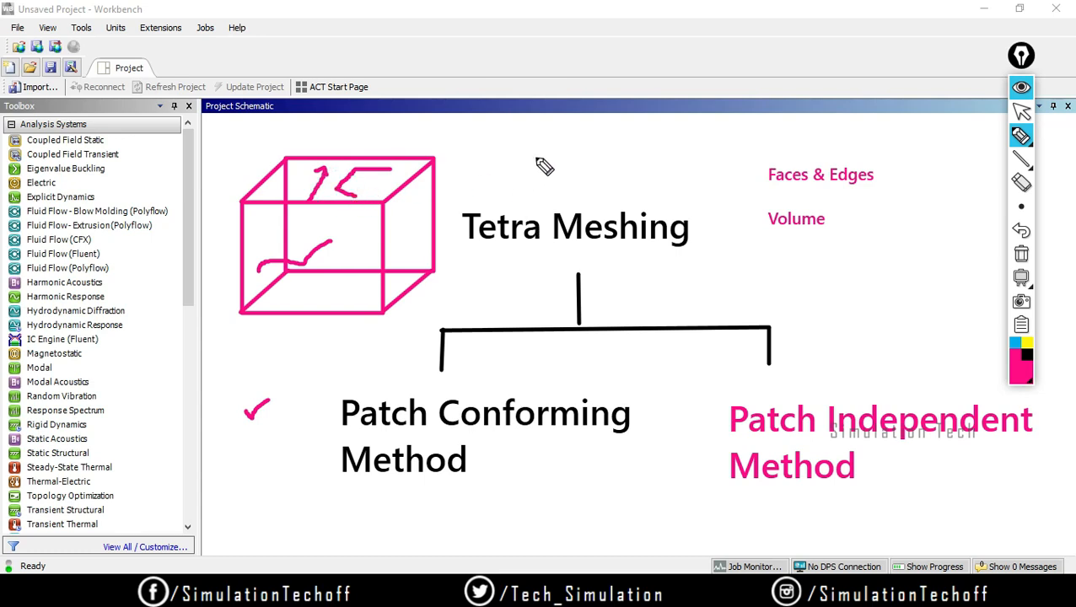
Sketch a bent pink line above the "Tetra Meshing" title and mark its start, bend and end with black crosses.
mouse_move(499, 177)
mouse_down()
mouse_move(533, 142)
mouse_move(629, 136)
mouse_up()
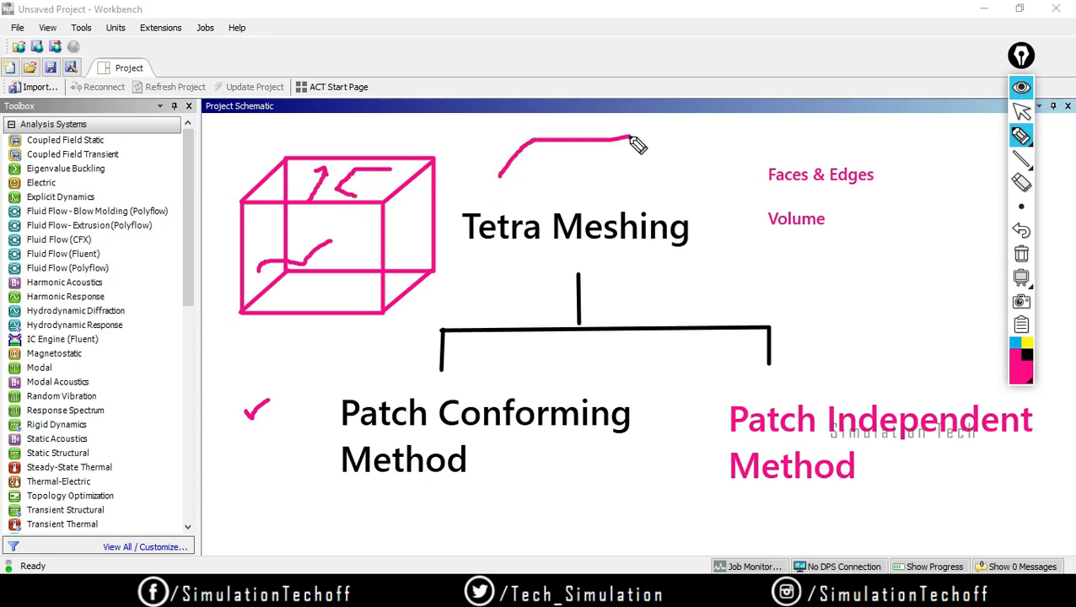
click(1027, 355)
drag(495, 166, 507, 178)
drag(506, 166, 495, 178)
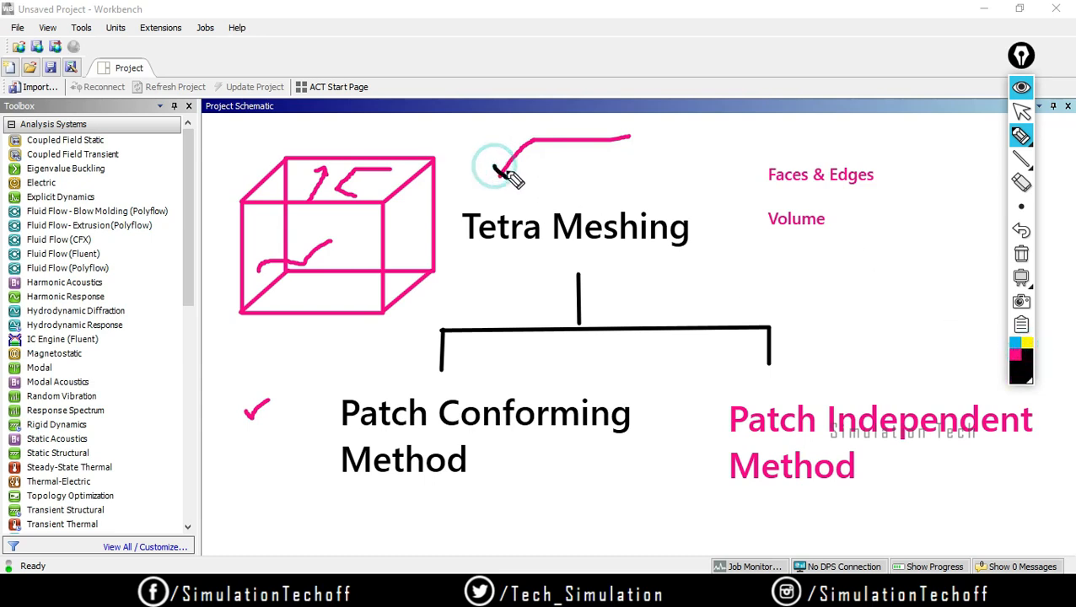
mouse_move(519, 135)
mouse_down()
mouse_move(531, 150)
mouse_move(520, 151)
mouse_up()
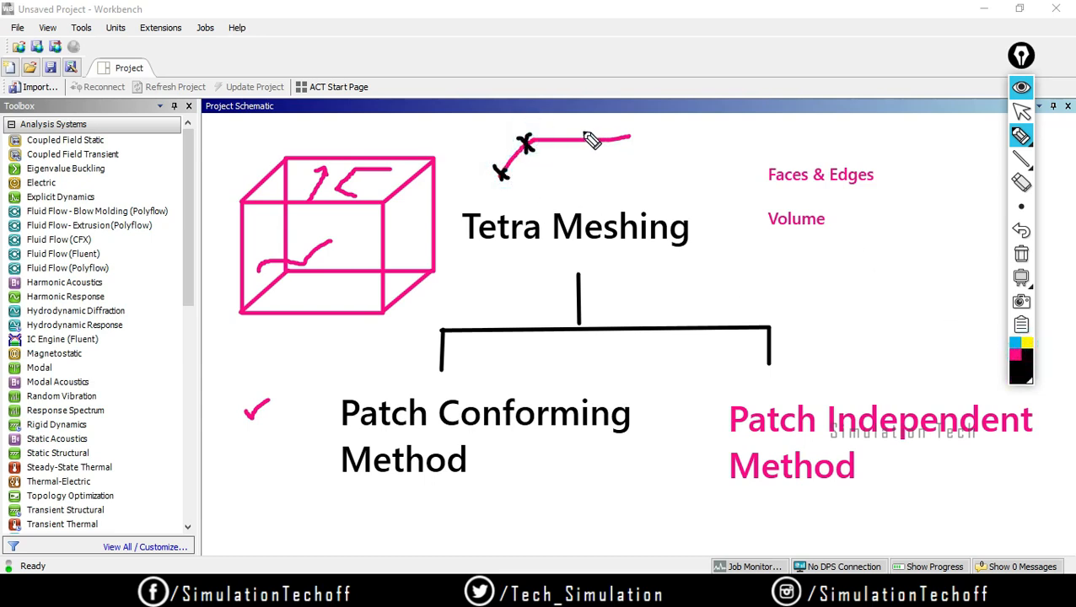
mouse_move(619, 127)
mouse_down()
mouse_move(637, 141)
mouse_move(622, 142)
mouse_up()
Try outlining two adjoining four-sided faces in black along the bent pink line, and undo those strokes.
mouse_move(501, 173)
mouse_down()
mouse_move(528, 191)
mouse_move(547, 150)
mouse_move(538, 190)
mouse_move(636, 162)
mouse_move(631, 137)
mouse_up()
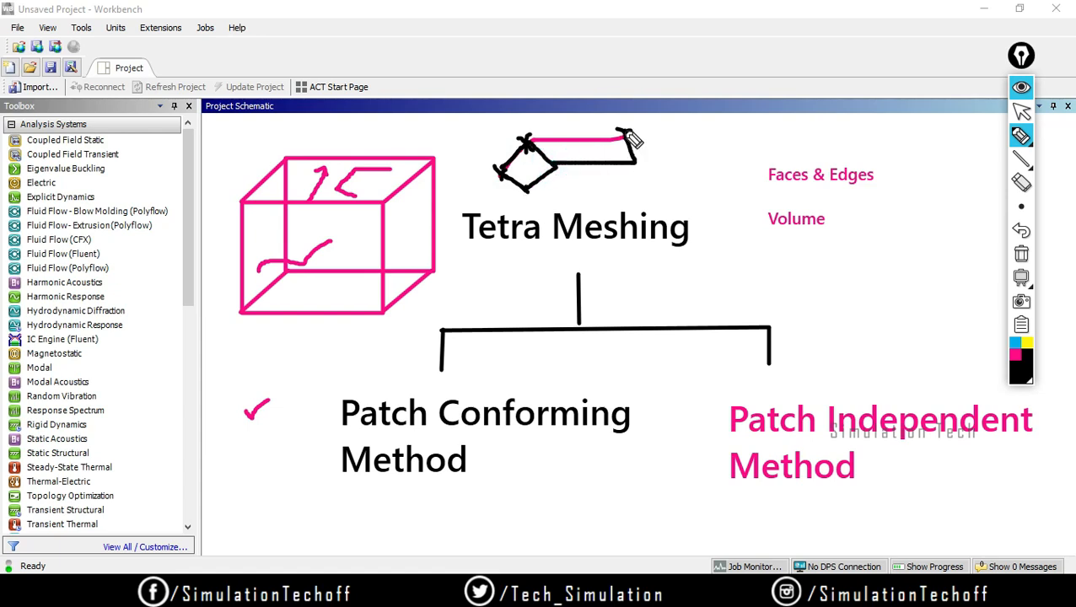
drag(532, 141, 620, 137)
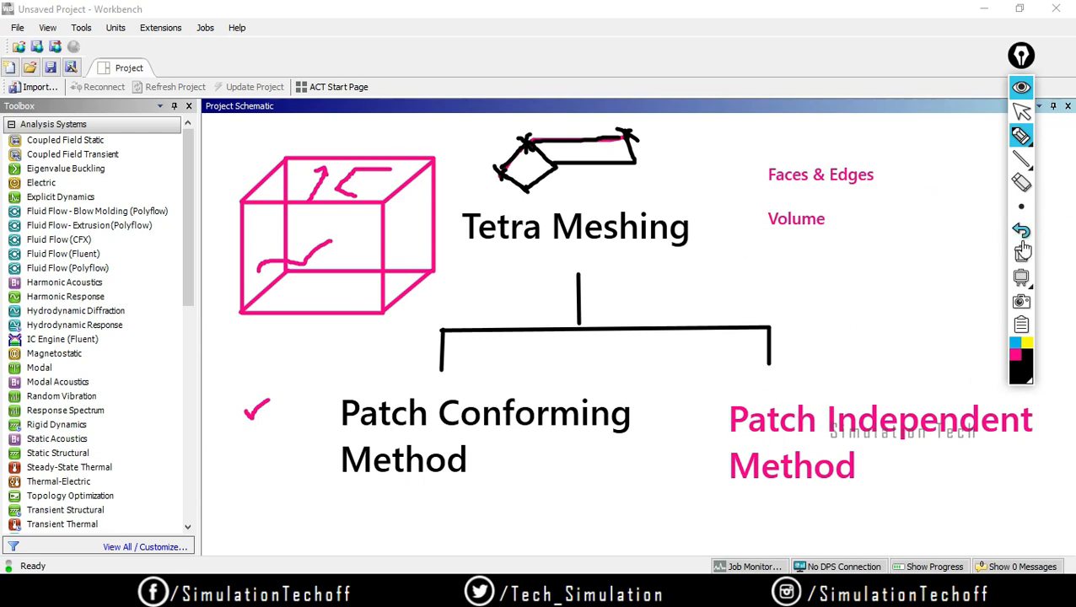
click(1022, 234)
click(1022, 235)
click(1022, 235)
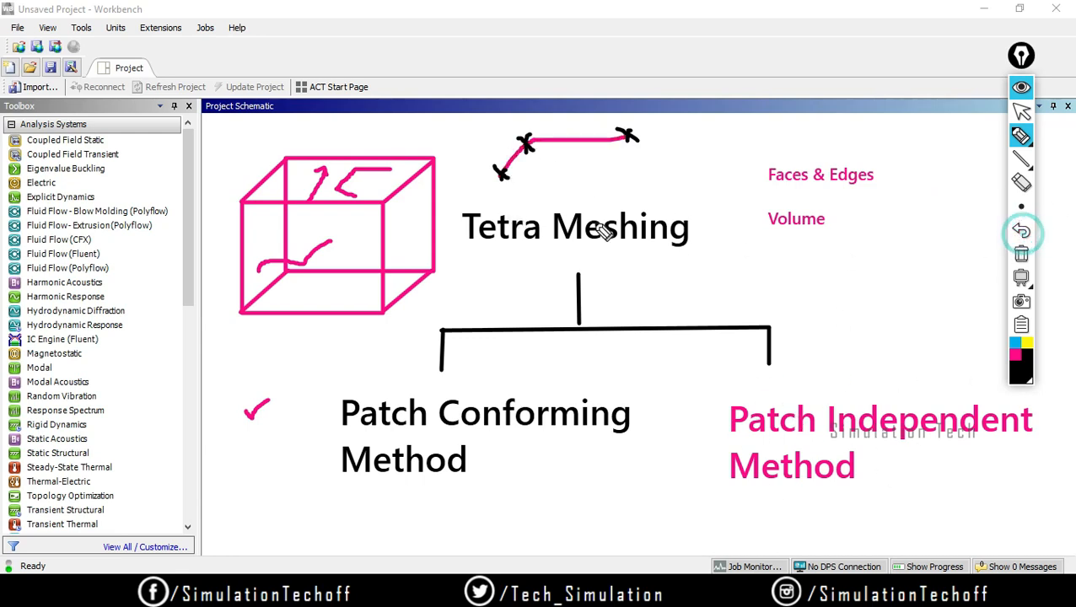
Draw one black four-sided patch across the bent line that skips its bend, and tick "Patch Independent Method" in black.
mouse_move(501, 171)
mouse_down()
mouse_move(553, 204)
mouse_move(504, 172)
mouse_move(611, 126)
mouse_move(652, 158)
mouse_move(541, 211)
mouse_up()
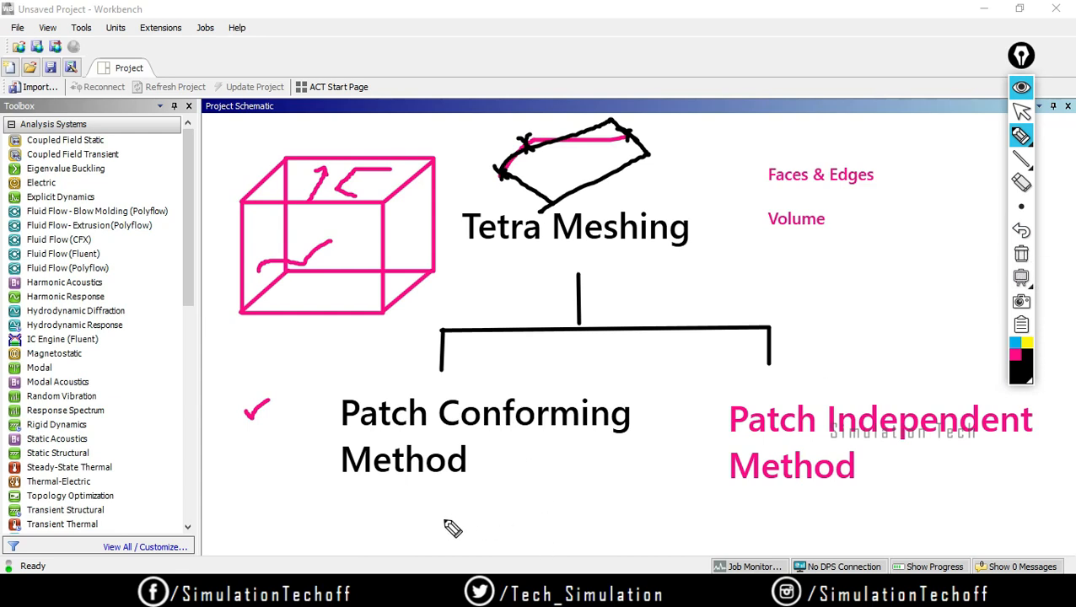
drag(689, 411, 717, 395)
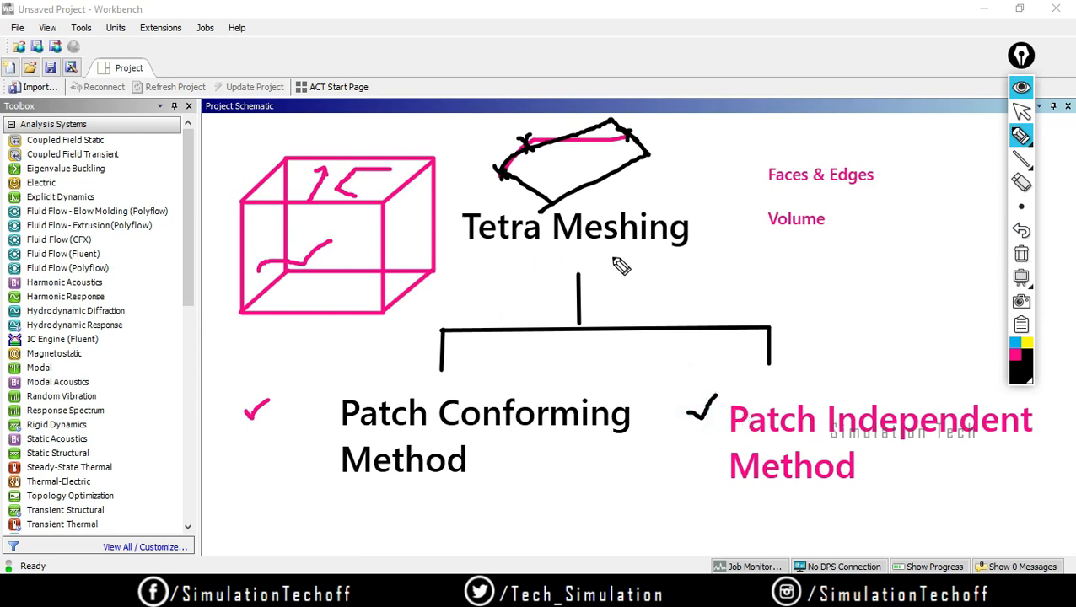
Write "10 %" in black freehand below the "Volume" label and the digit 3 beneath it.
mouse_move(810, 275)
mouse_down()
mouse_move(830, 276)
mouse_move(822, 297)
mouse_move(850, 287)
mouse_move(835, 272)
mouse_up()
drag(934, 246, 925, 286)
click(913, 274)
click(941, 274)
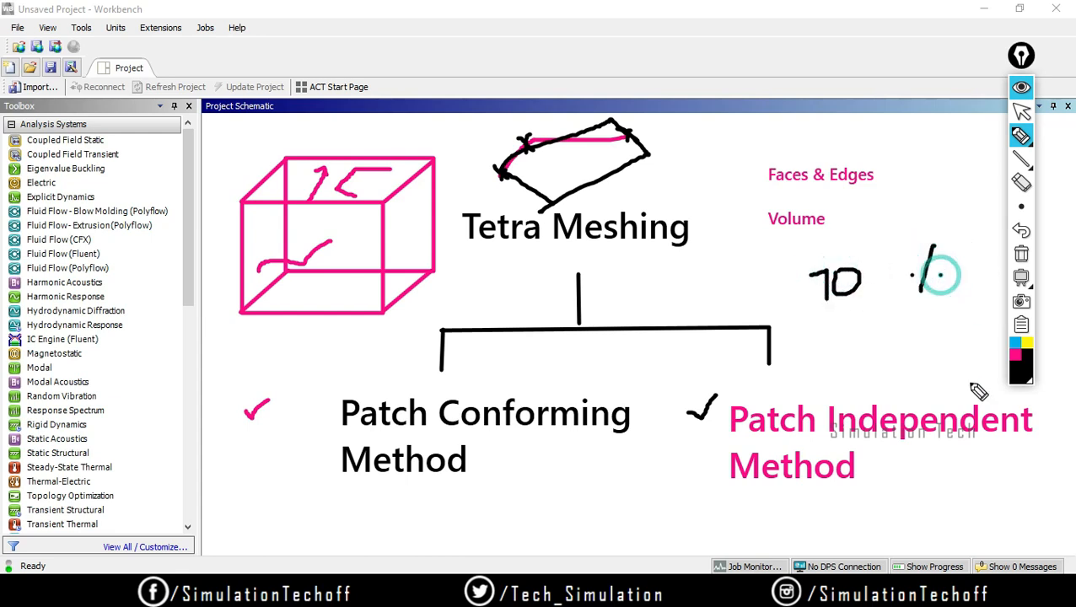
drag(843, 343, 853, 366)
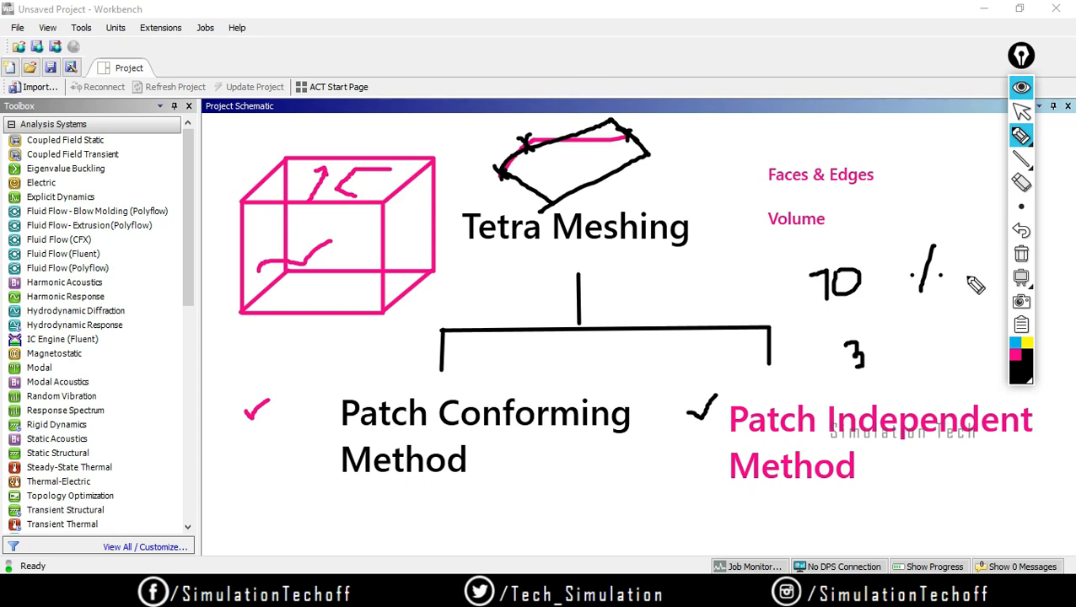
Clear all annotations from the screen and add a Mesh component system to the Project Schematic.
click(1021, 265)
click(1022, 112)
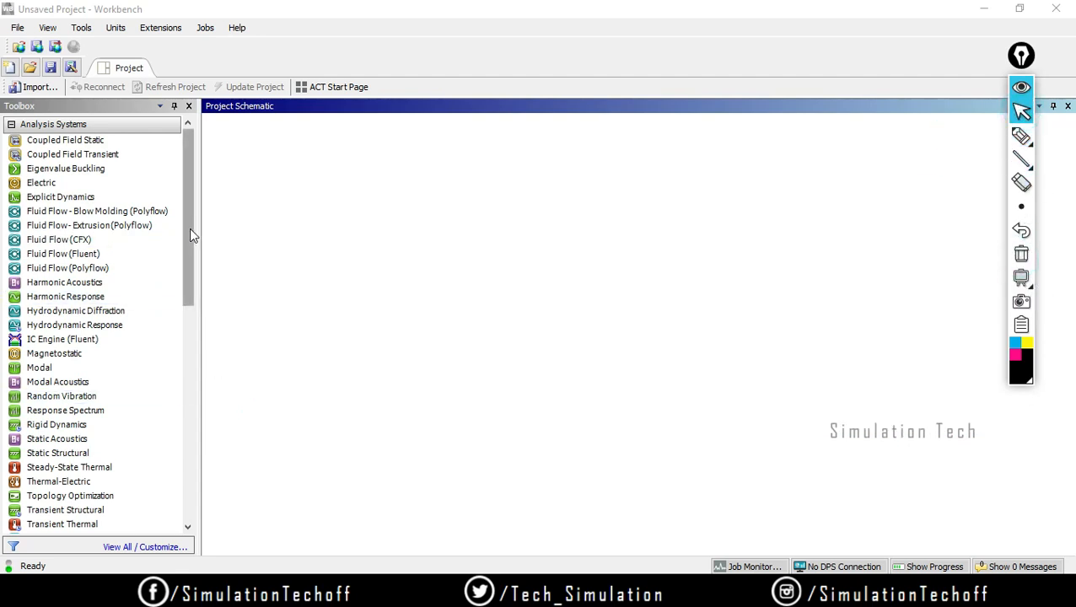
drag(189, 227, 212, 426)
drag(78, 392, 308, 187)
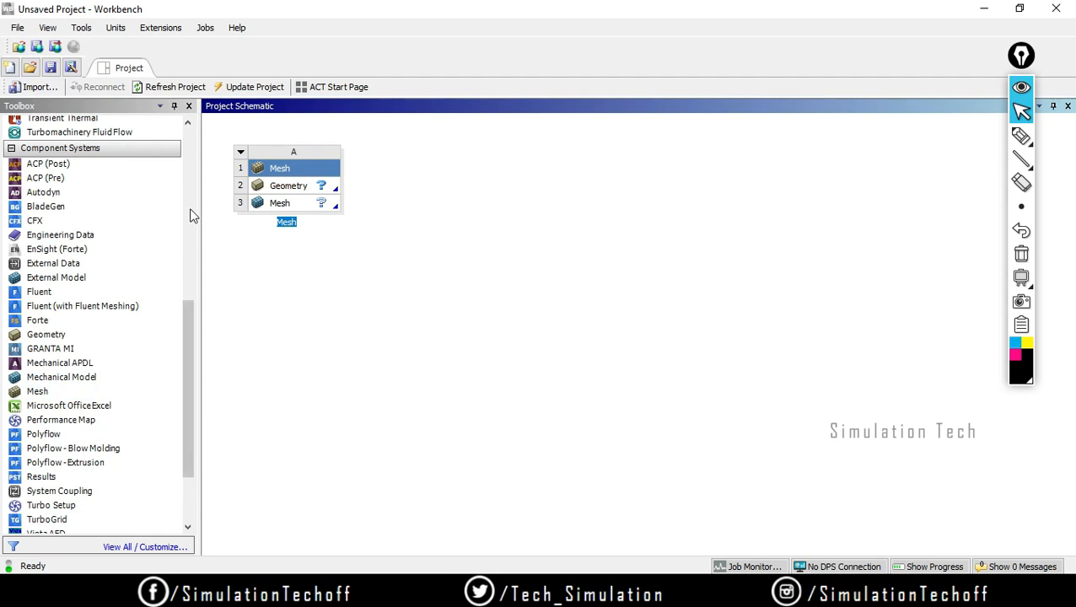
drag(191, 352, 187, 204)
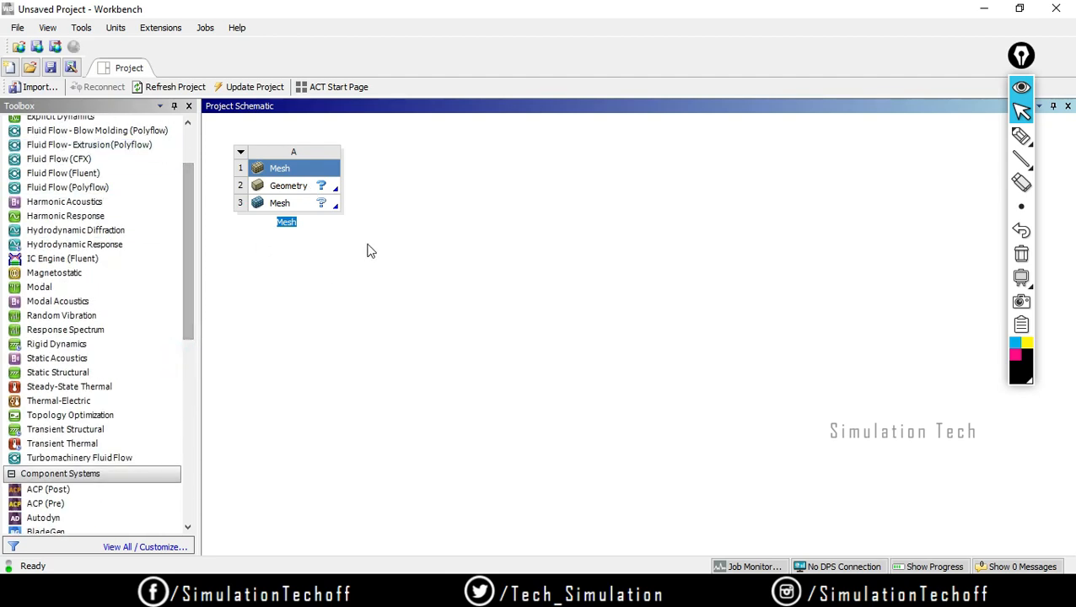
Import the Knuckle IGS file from the Downloads folder as the Mesh system's geometry.
click(297, 189)
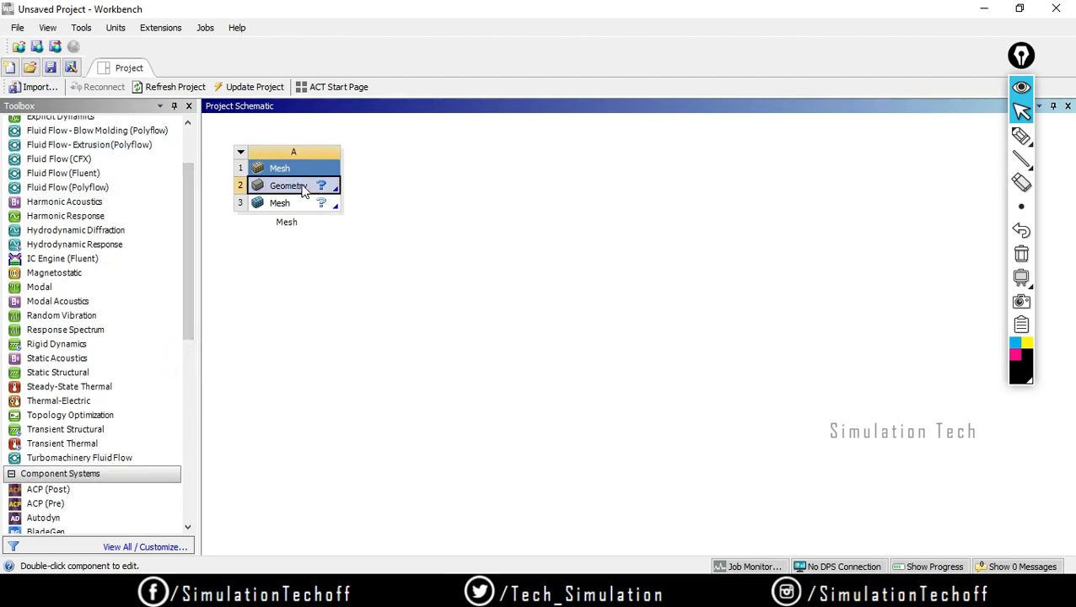
right_click(300, 189)
mouse_move(402, 233)
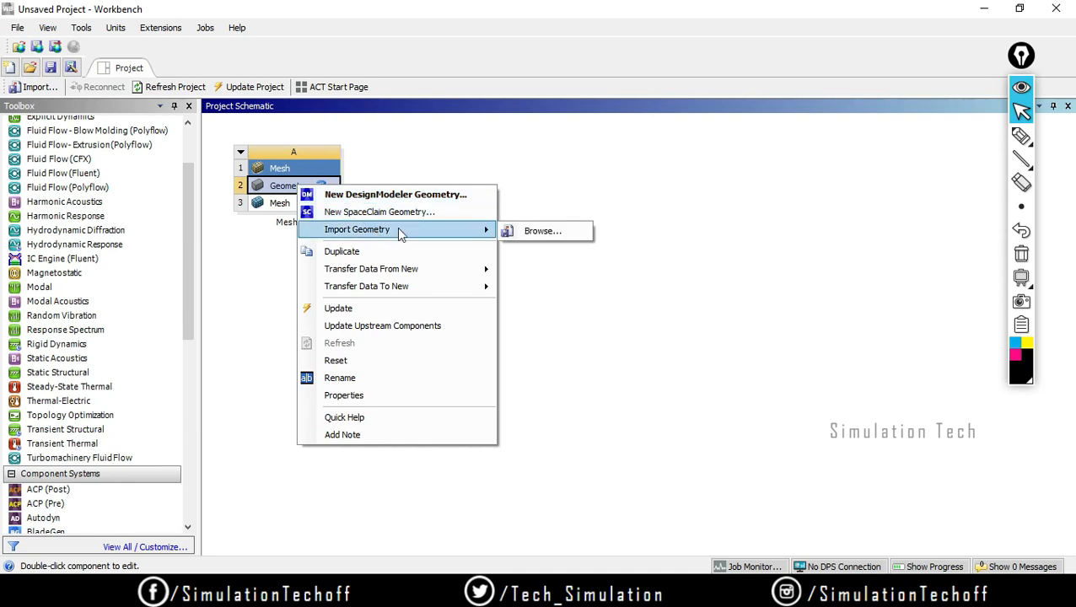
click(516, 230)
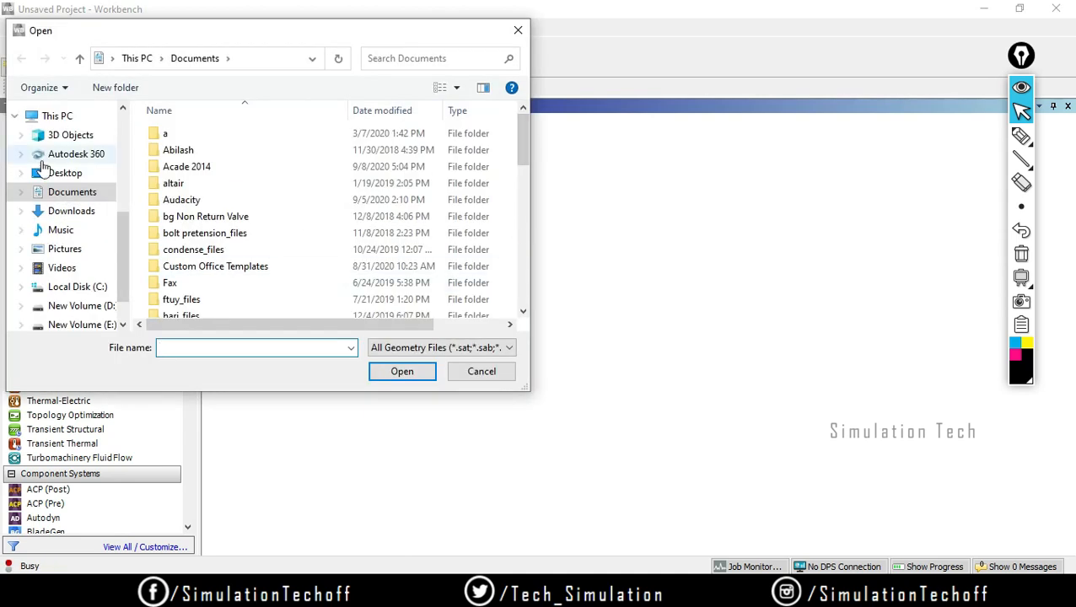
click(95, 213)
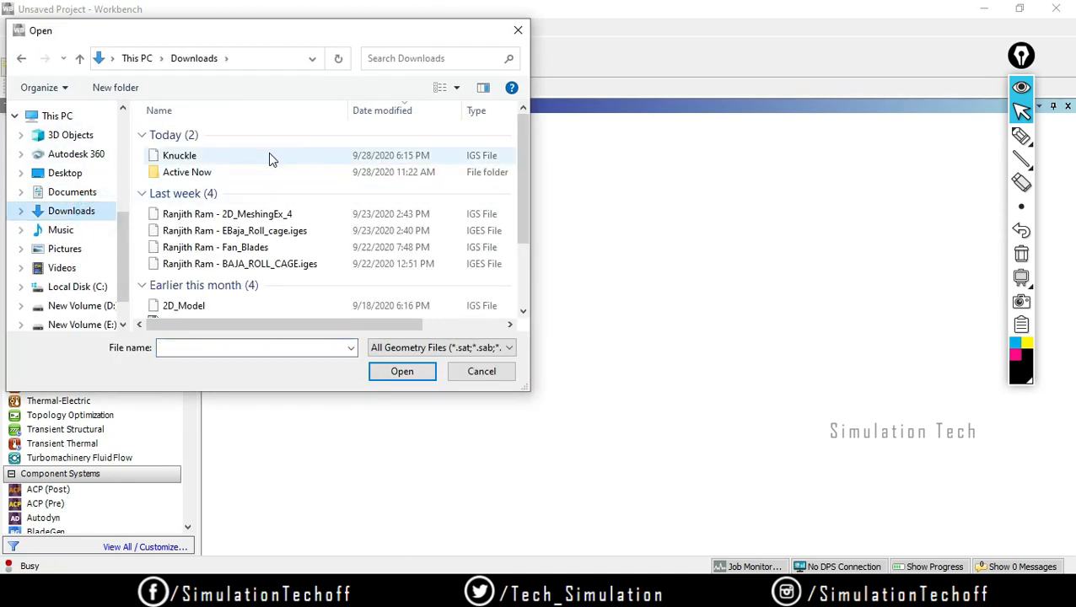
click(390, 158)
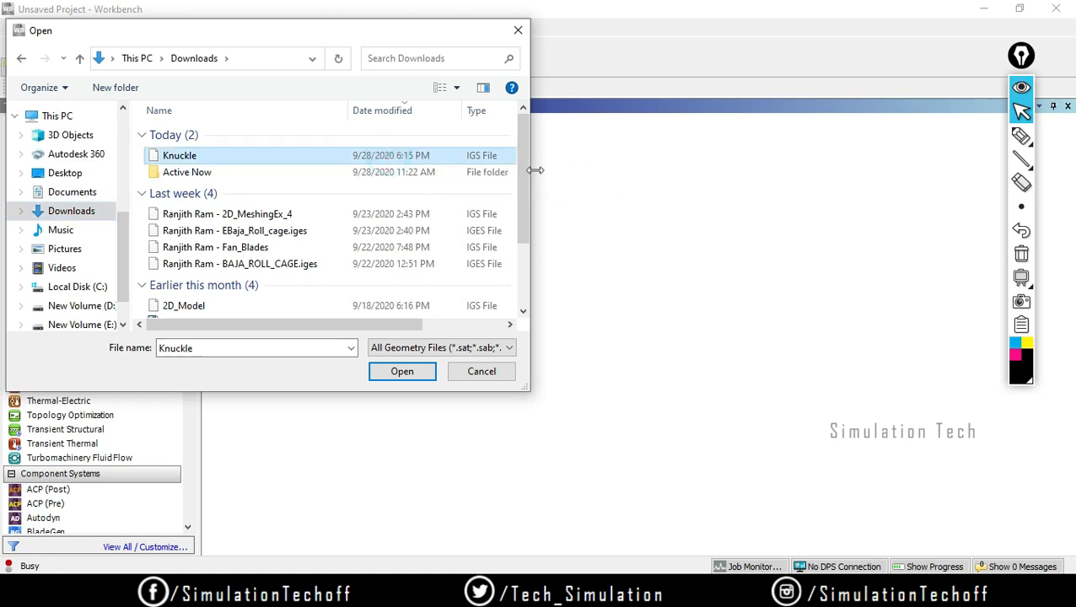
click(405, 377)
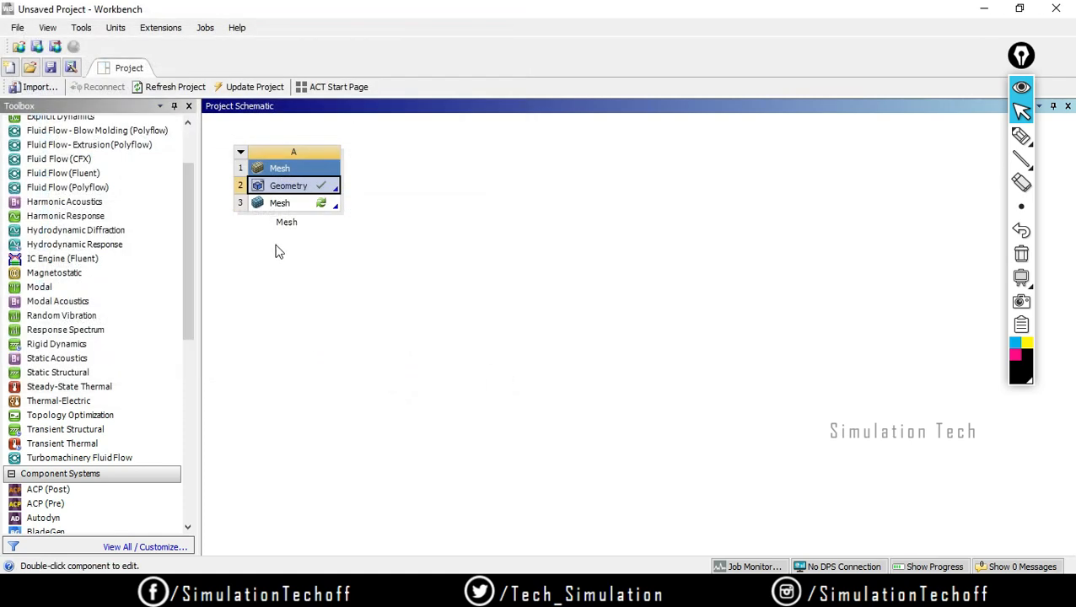
Open the system's Mesh cell in Meshing, allowing AnsysWB Module and ReaderHost Module through the firewall on private networks.
double_click(289, 210)
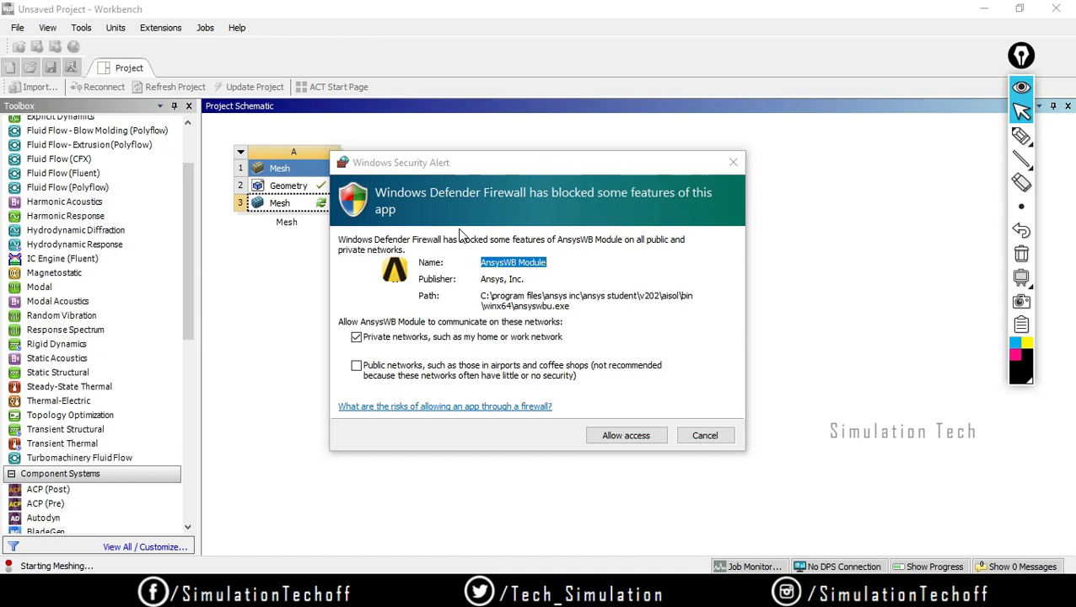
click(615, 438)
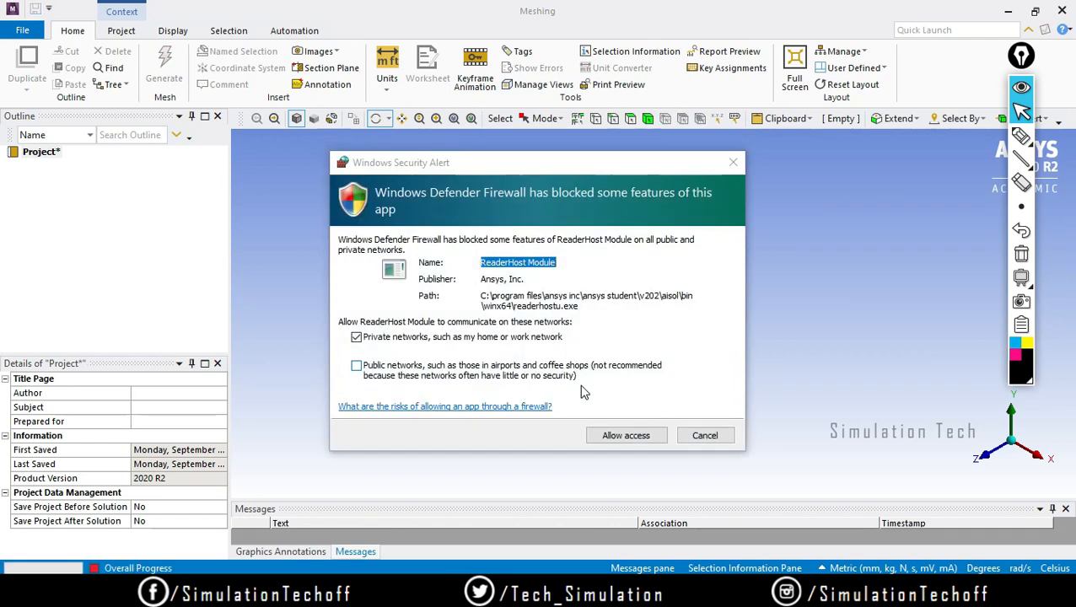
click(633, 437)
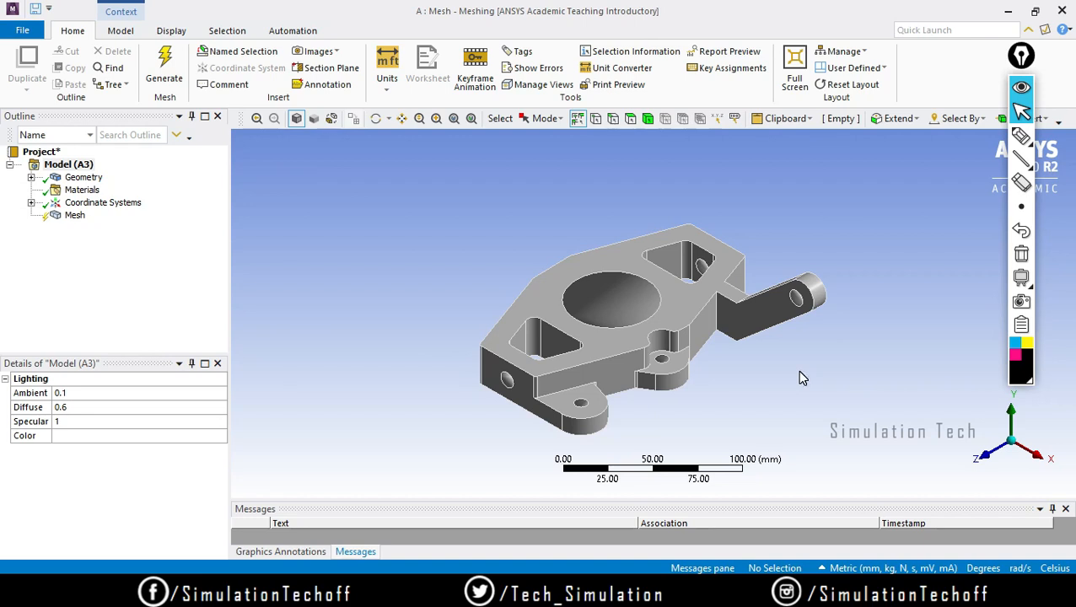
Generate the default mesh for the knuckle, allowing ansmeshingserver through the firewall on private networks.
drag(1030, 60, 1063, 61)
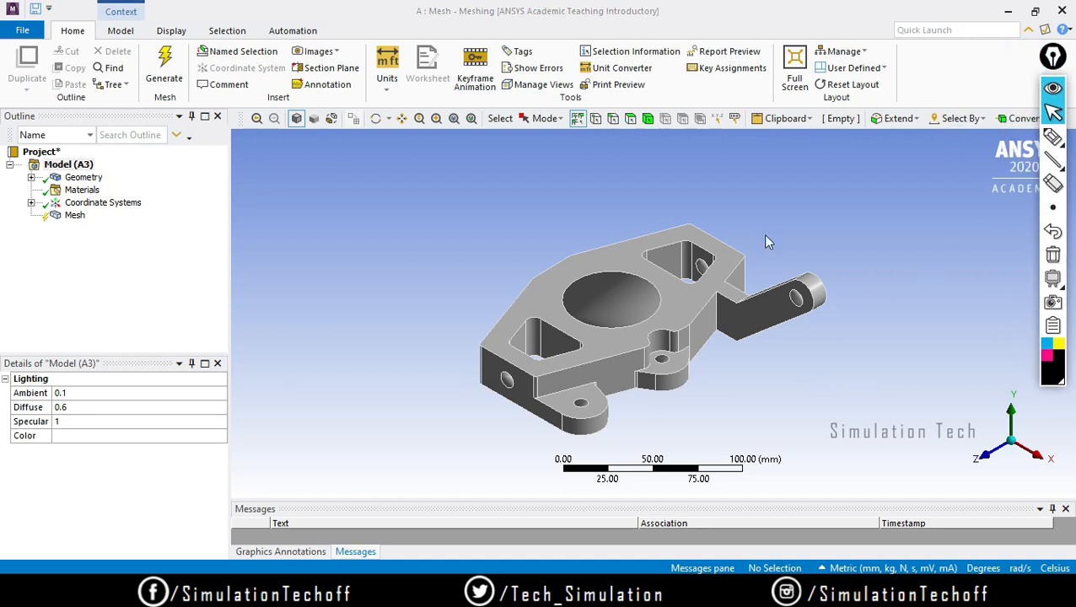
click(30, 203)
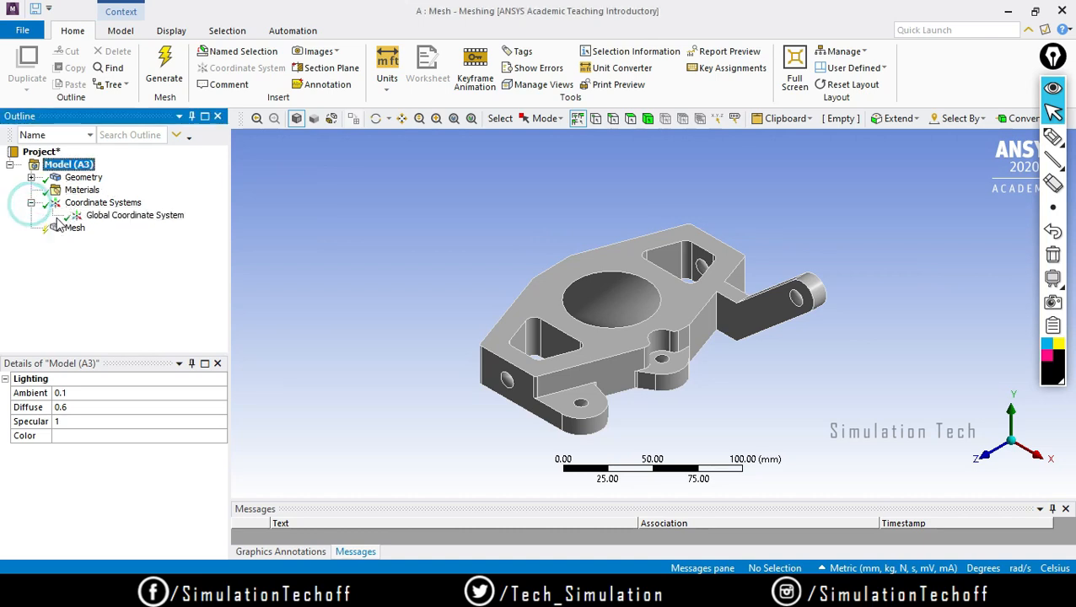
click(74, 235)
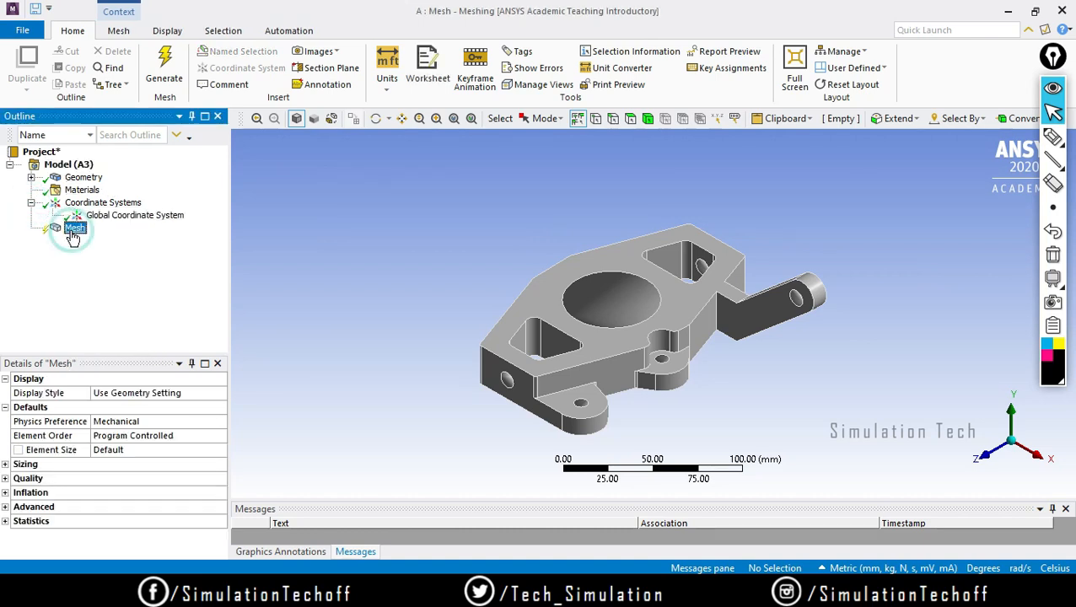
right_click(74, 234)
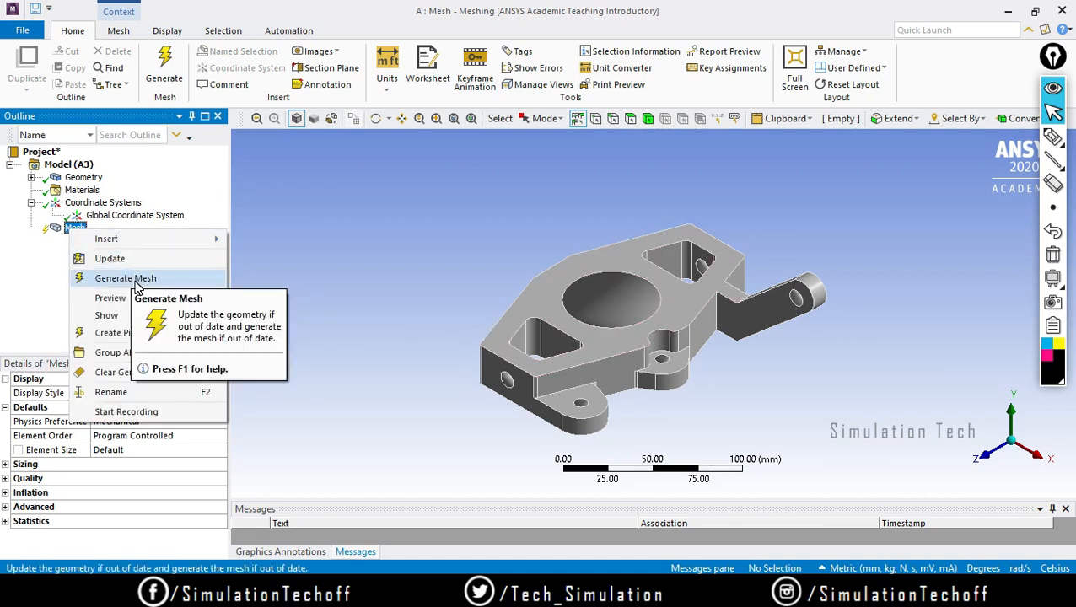
click(135, 282)
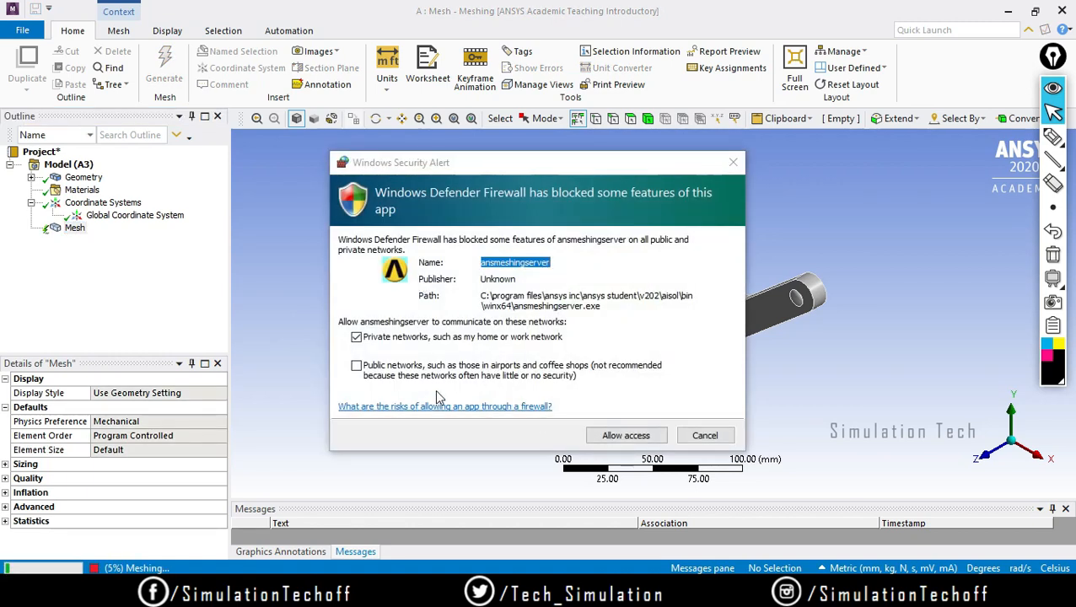
click(626, 435)
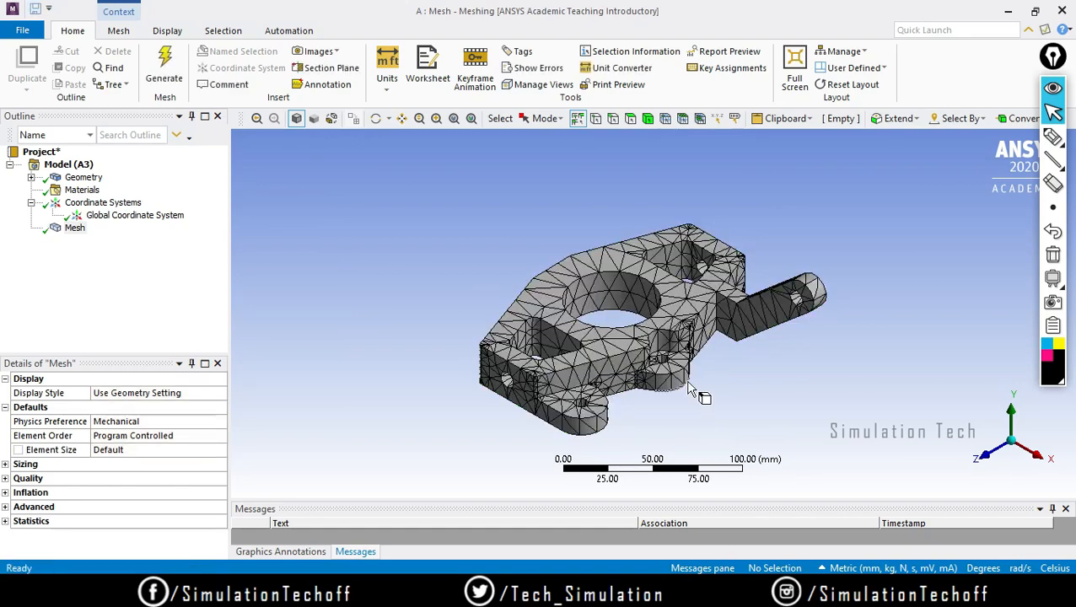
Circle the mesh's Use Geometry Setting display style with a black freehand annotation and clear the annotation from the screen.
middle_drag(715, 374, 700, 352)
scroll(659, 378, up, 3)
scroll(662, 384, up, 3)
scroll(700, 353, down, 5)
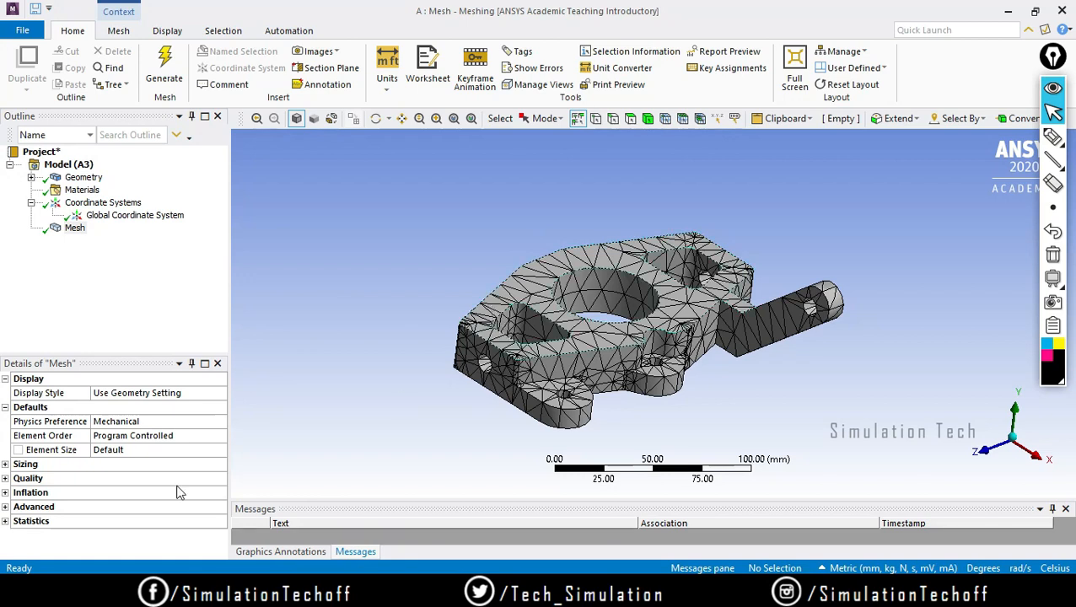
drag(108, 356, 120, 307)
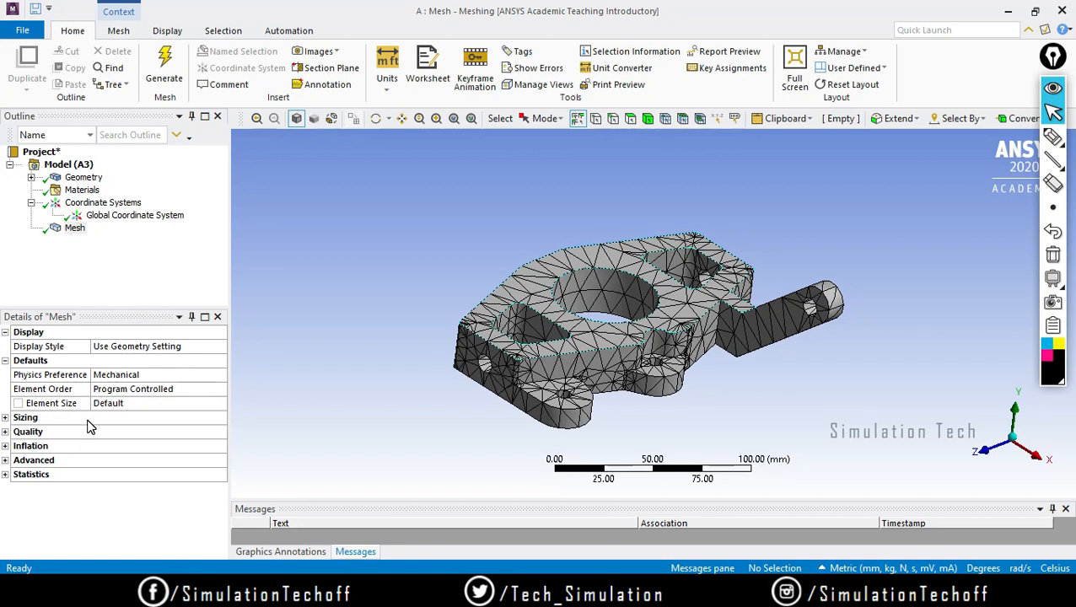
click(1052, 138)
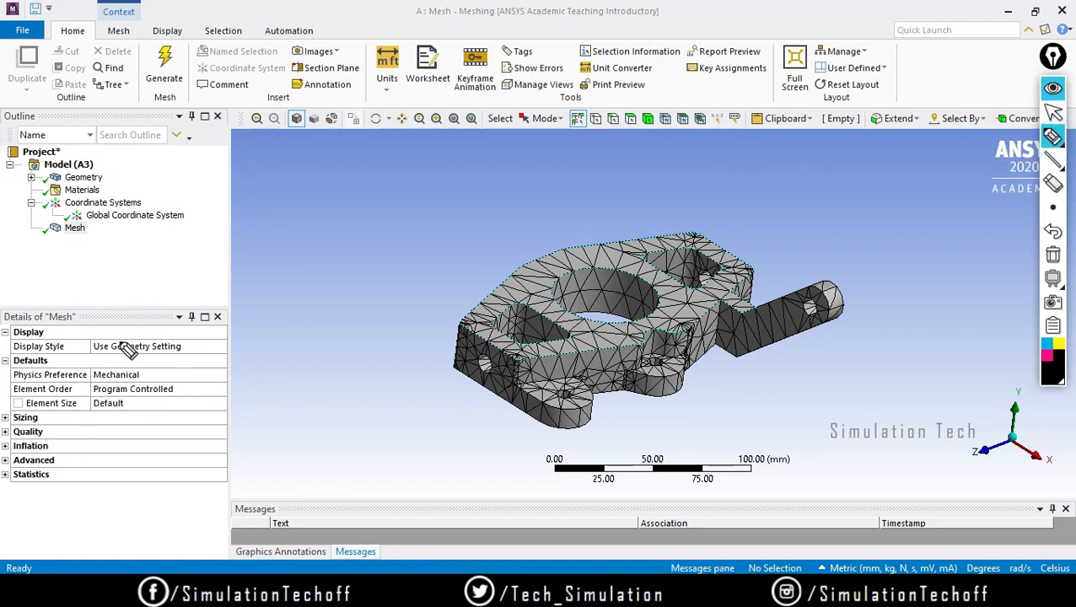
mouse_move(123, 334)
mouse_down()
mouse_move(113, 335)
mouse_move(127, 363)
mouse_move(214, 353)
mouse_move(118, 335)
mouse_up()
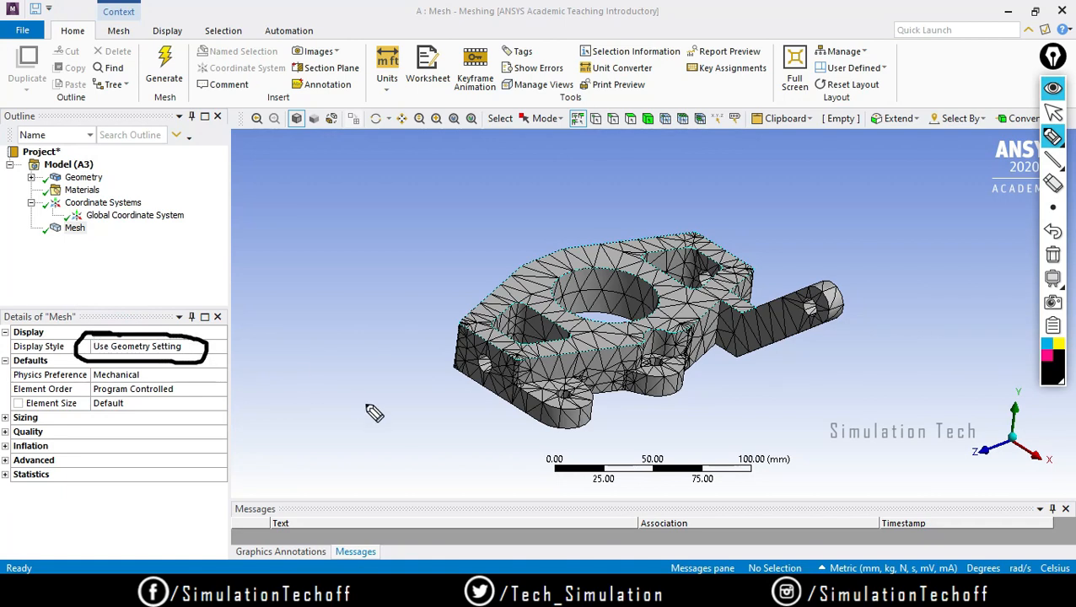
click(1052, 254)
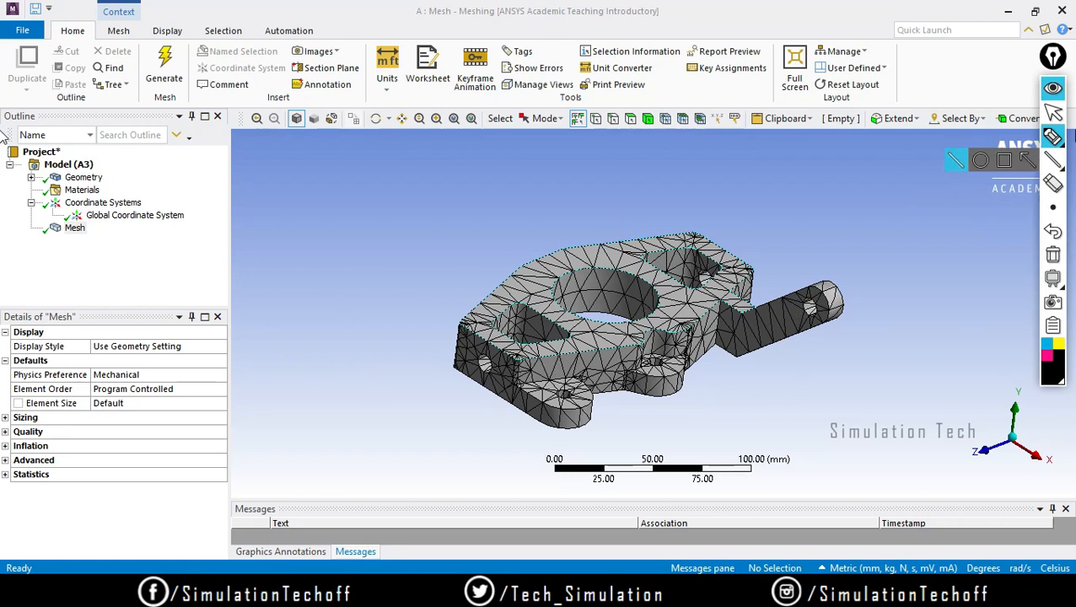
click(1052, 112)
Set the mesh's display style to Element Quality and examine the coloured elements around the knuckle's holes and lugs.
click(195, 344)
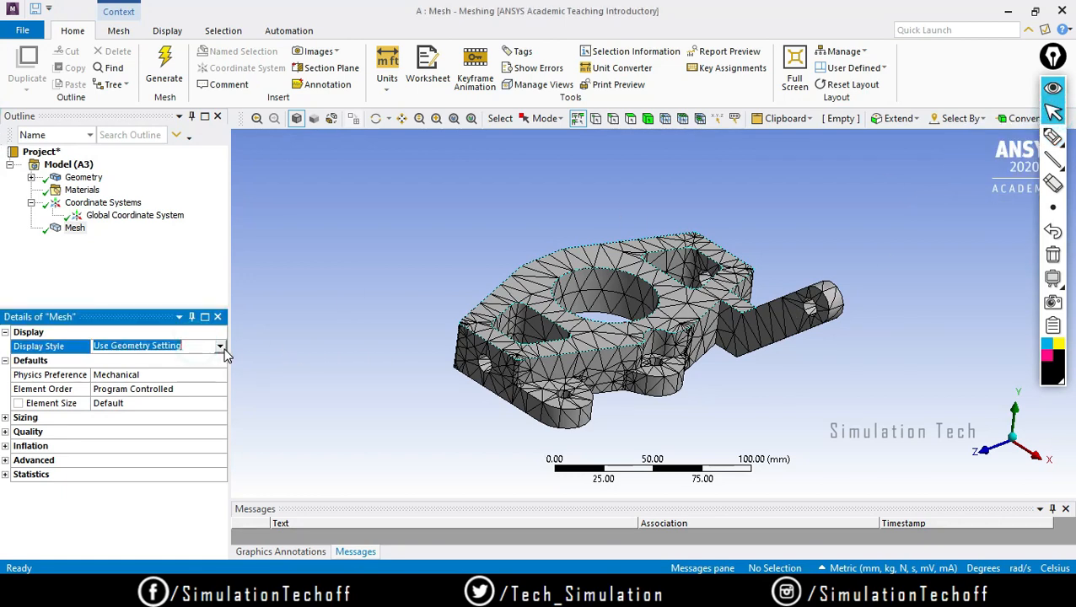
click(221, 346)
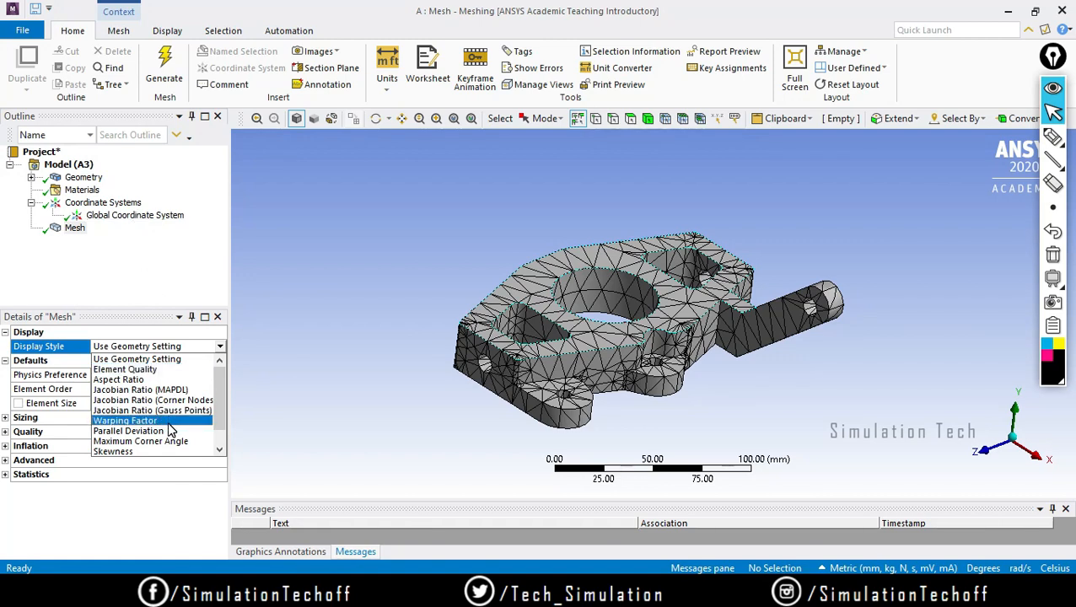
click(155, 372)
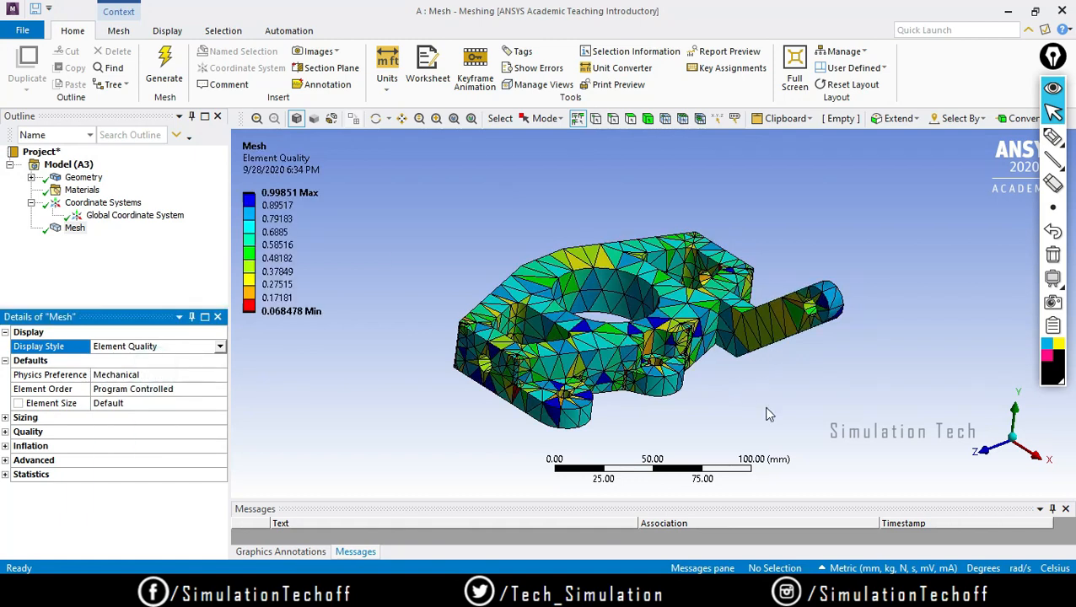
middle_drag(767, 414, 723, 425)
scroll(666, 358, up, 5)
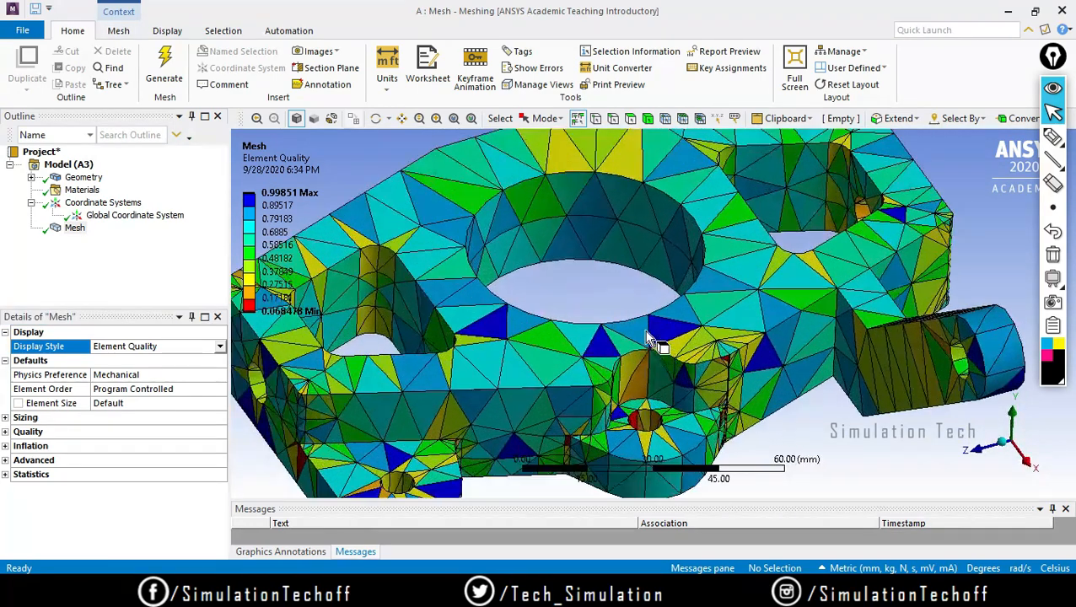
scroll(540, 396, down, 3)
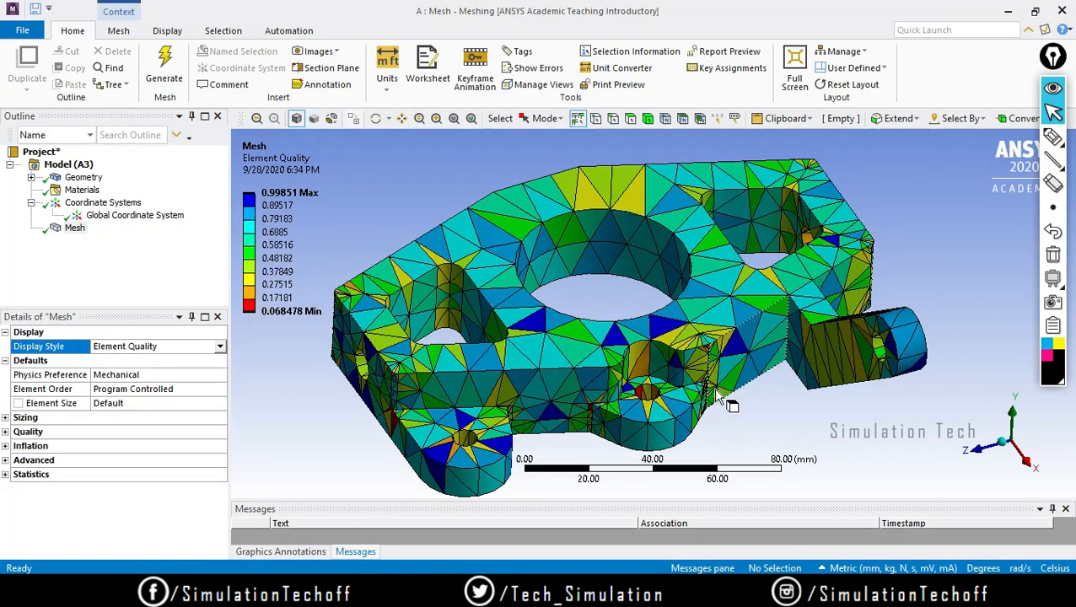
mouse_move(716, 390)
middle_down()
mouse_move(723, 368)
mouse_move(715, 400)
middle_up()
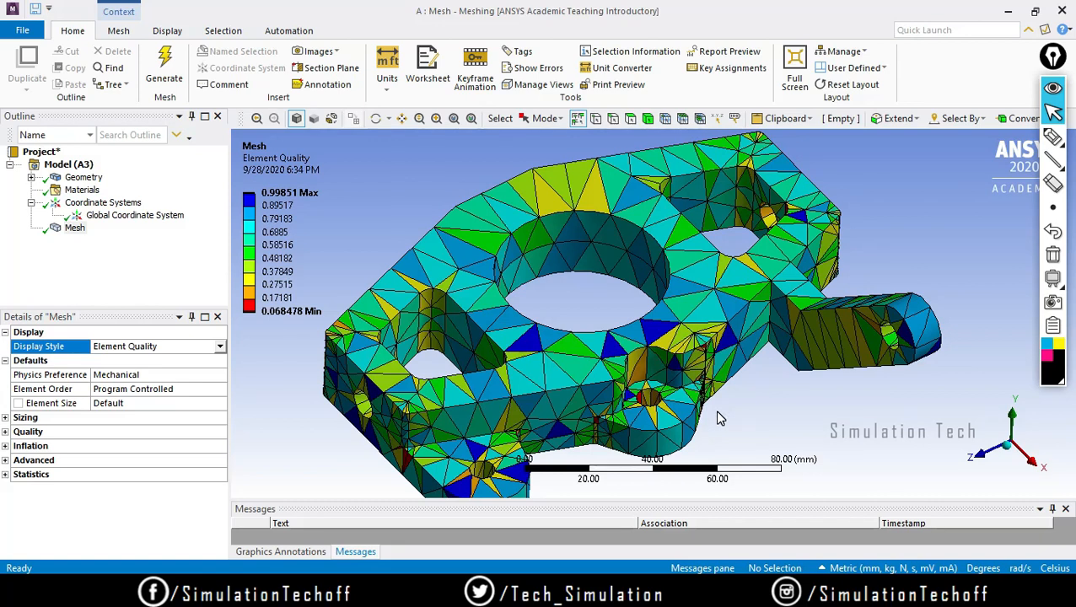
Display the mesh by Aspect Ratio and return its display style to Use Geometry Setting.
click(221, 346)
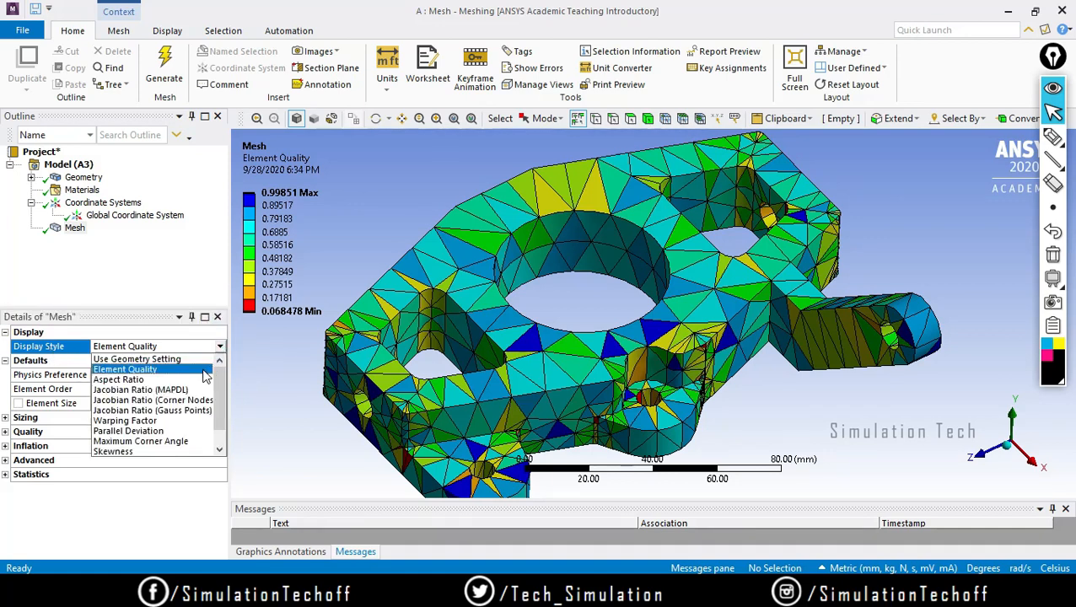
click(192, 373)
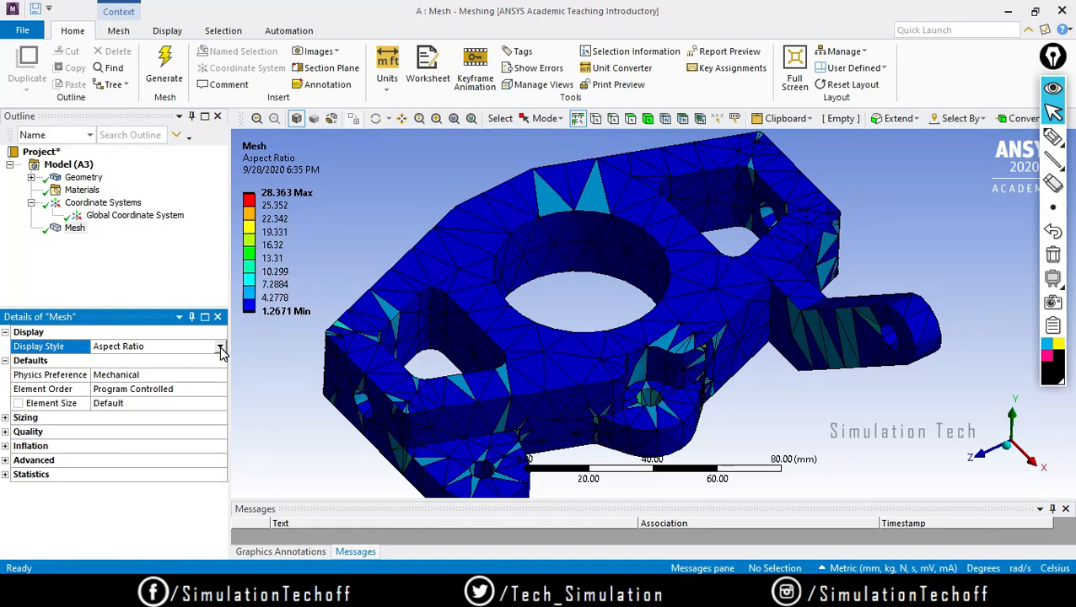
click(220, 347)
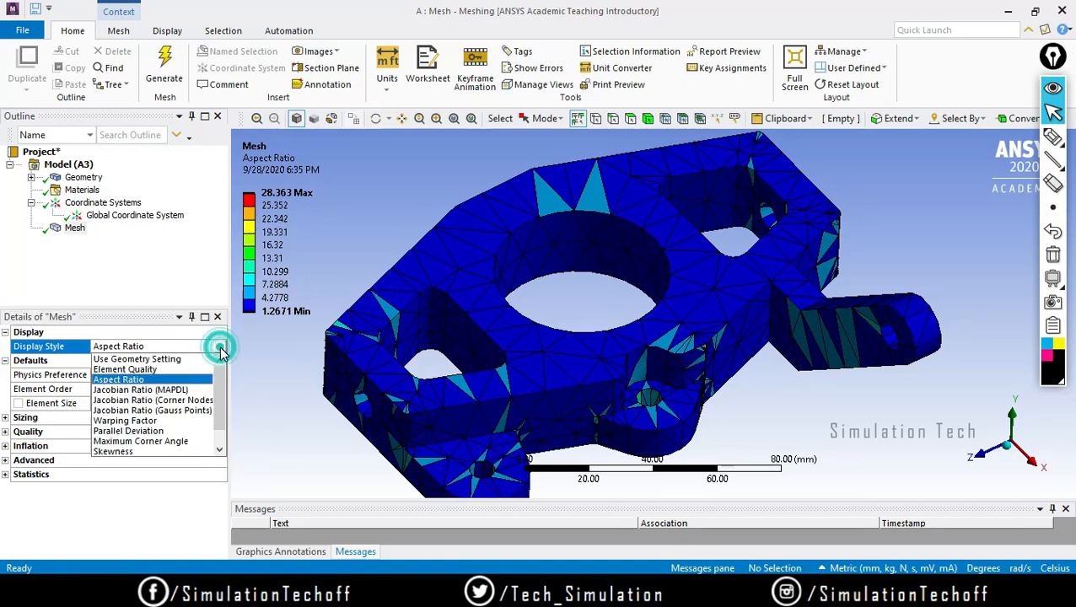
click(145, 359)
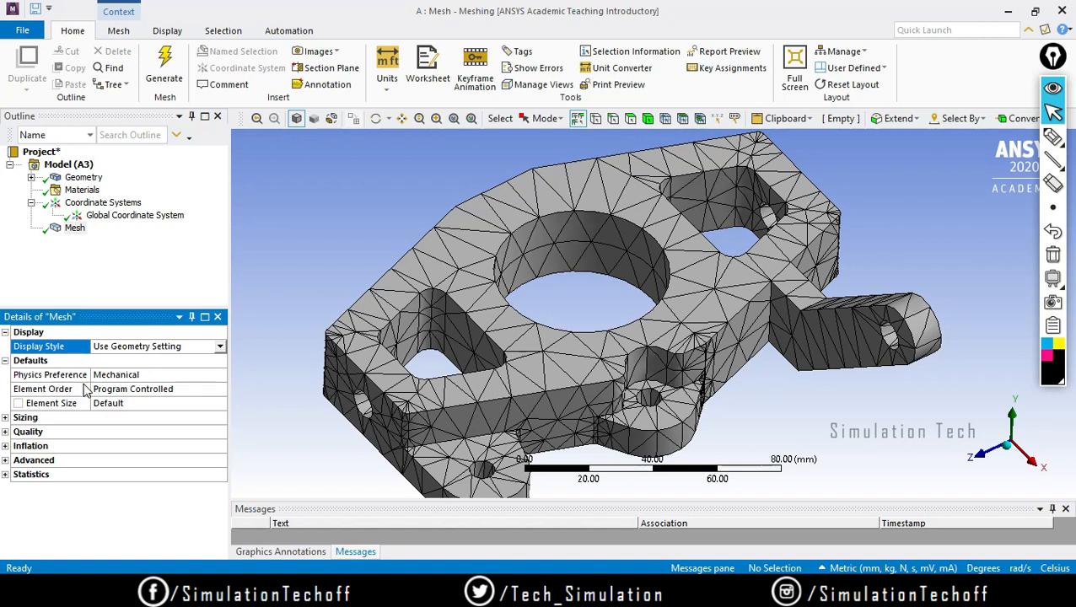
Review the mesh's physics preference options, try CFD, and set the preference back to Mechanical.
click(174, 374)
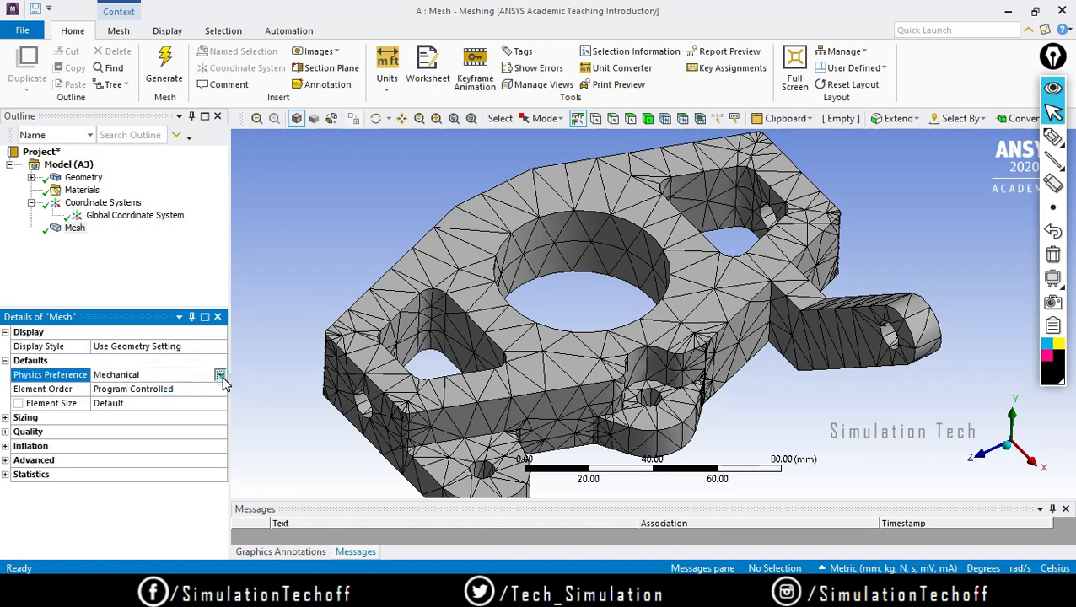
click(220, 376)
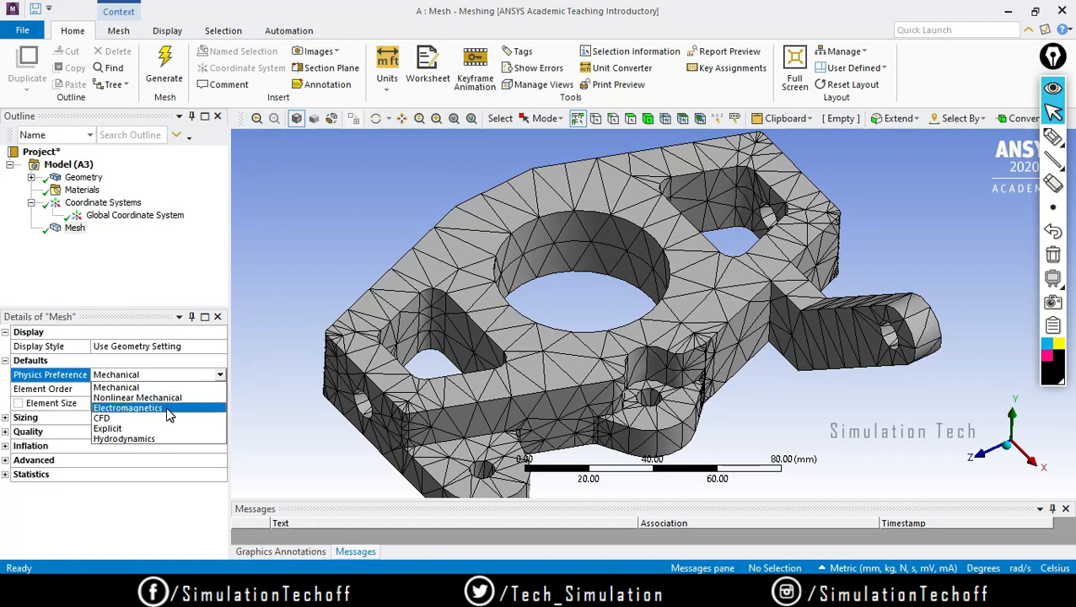
click(255, 354)
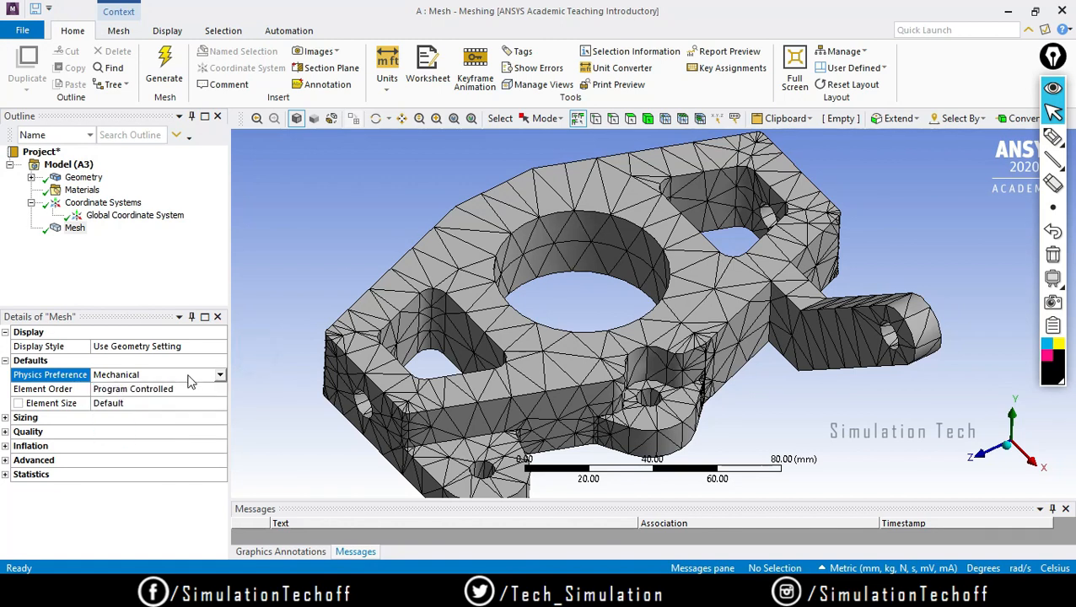
click(219, 374)
click(164, 420)
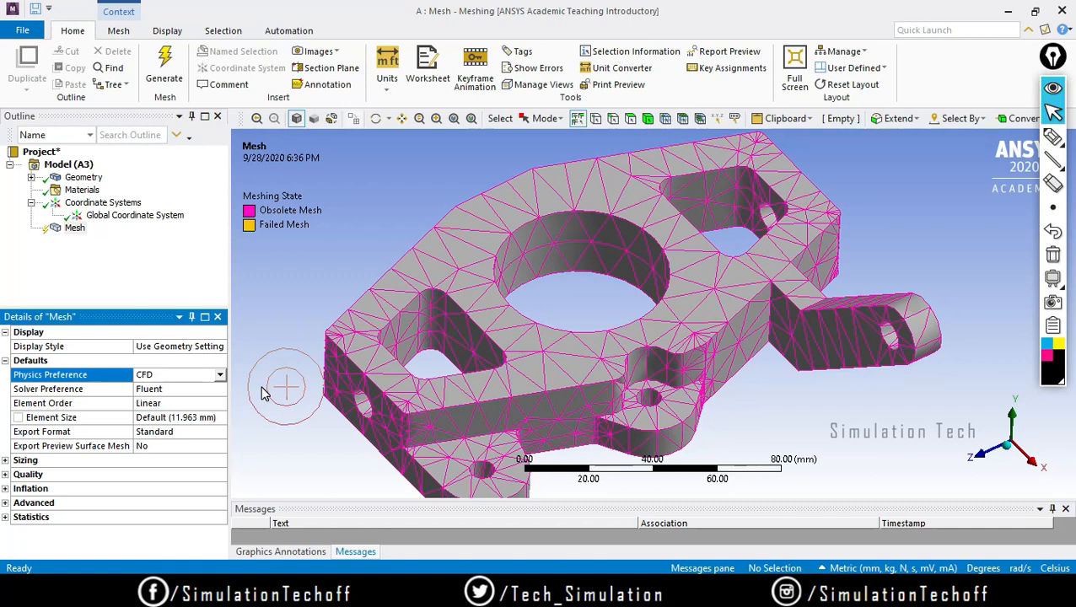
click(220, 375)
click(165, 387)
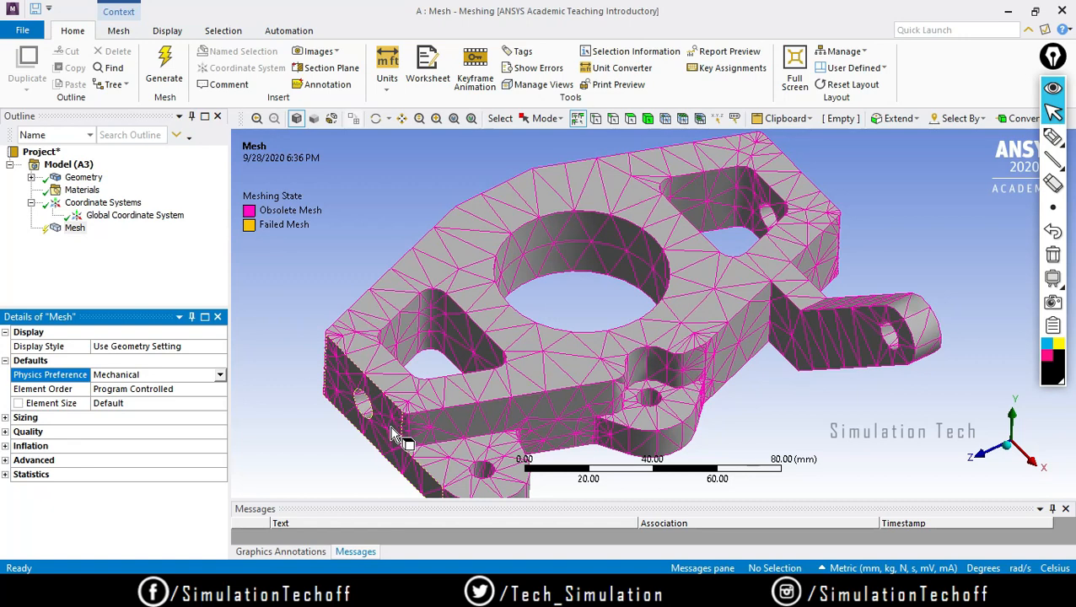
click(220, 375)
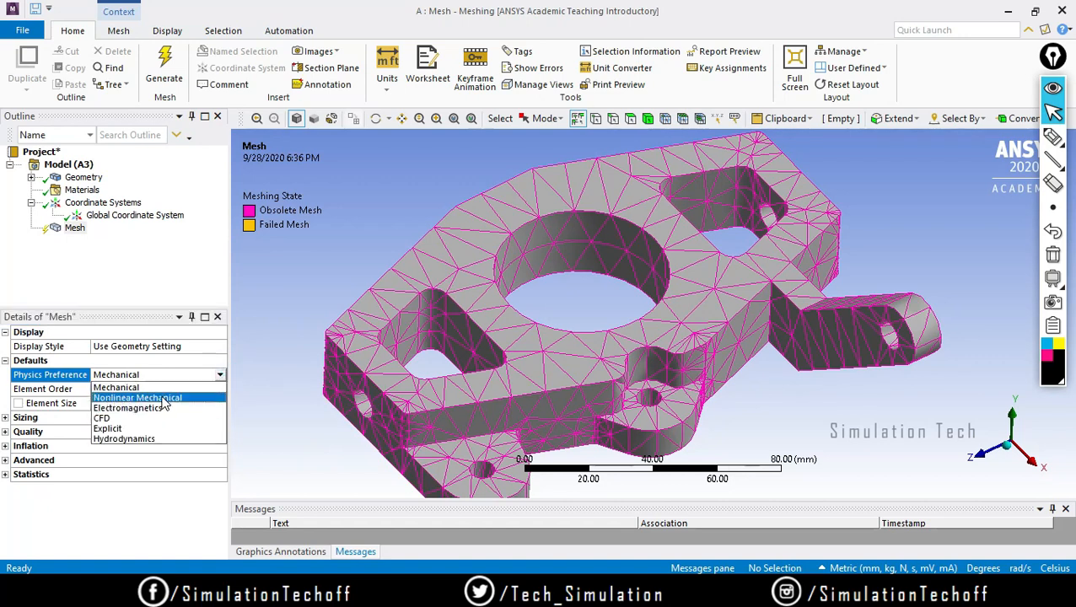
click(177, 387)
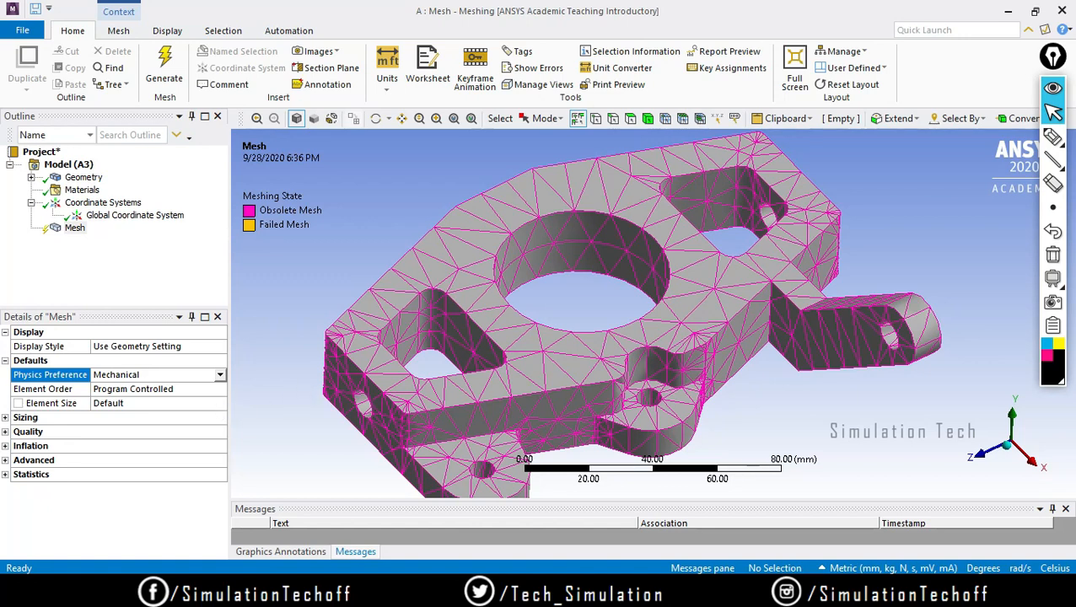
Switch to the Google Meet window, admit the waiting participant, and return to Meshing.
click(562, 589)
click(517, 531)
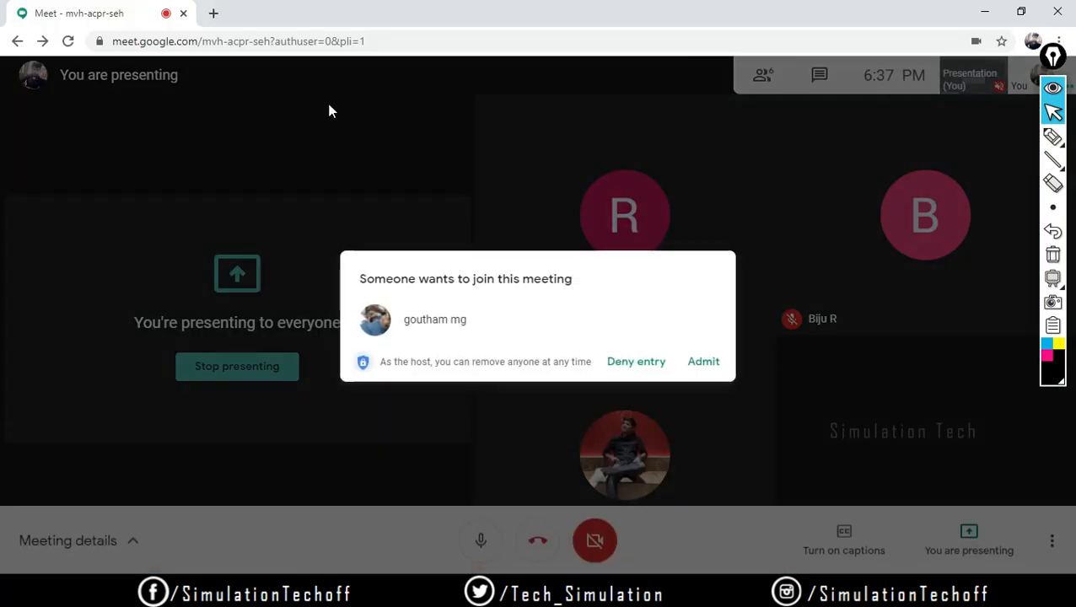
click(707, 364)
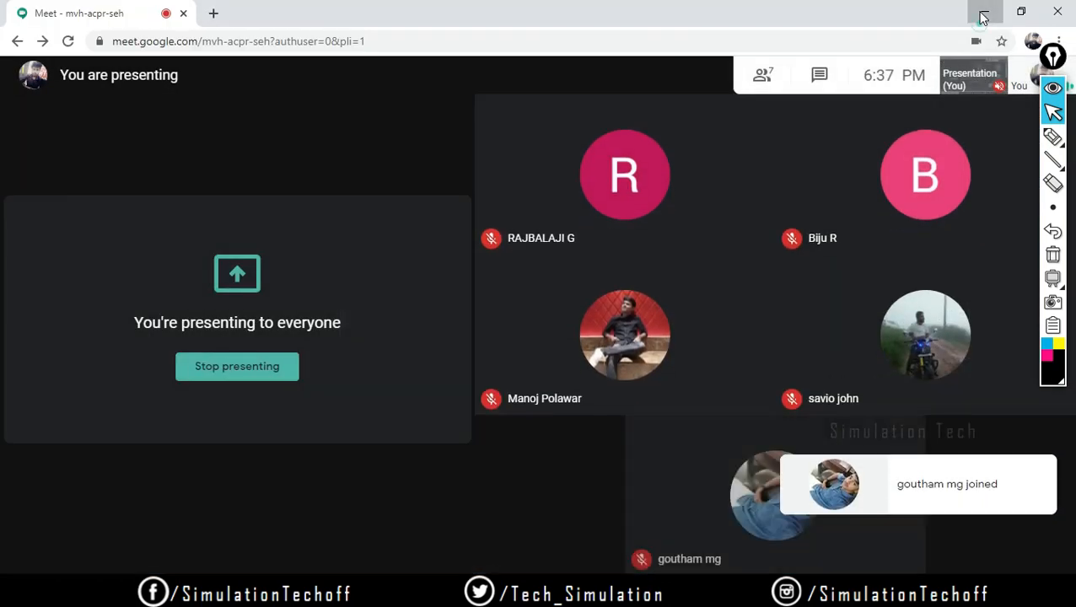
click(983, 18)
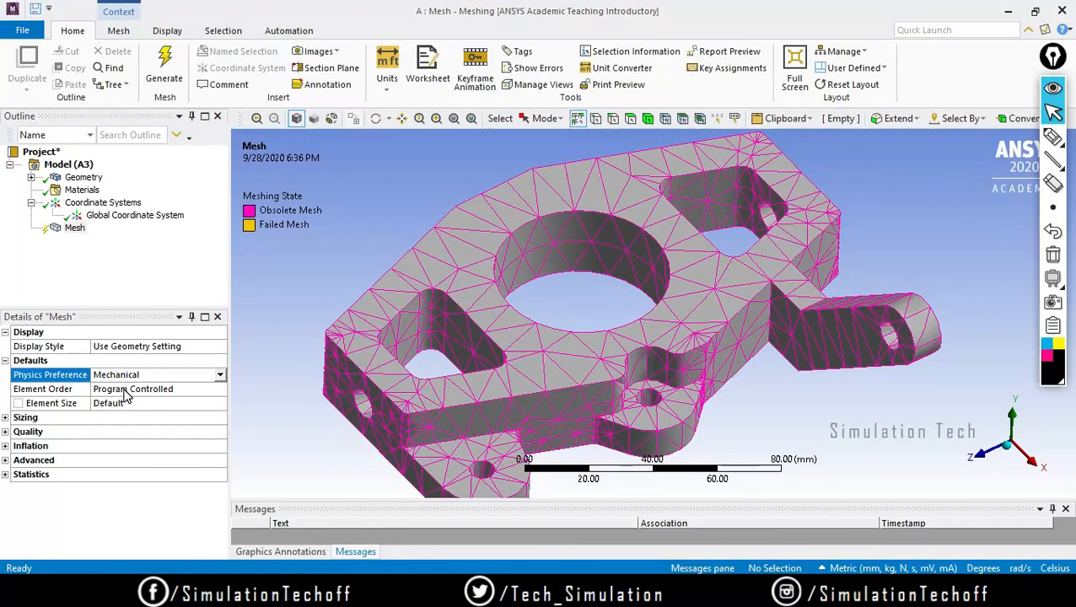
Set the mesh's element order to Linear and its element size to 5 mm.
click(181, 390)
click(221, 390)
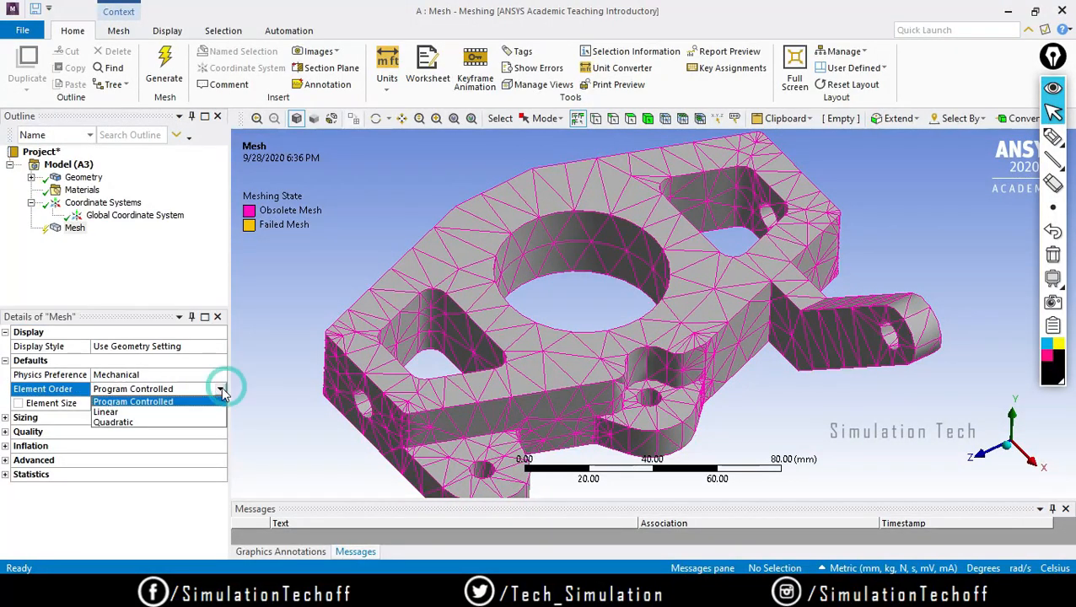
click(189, 410)
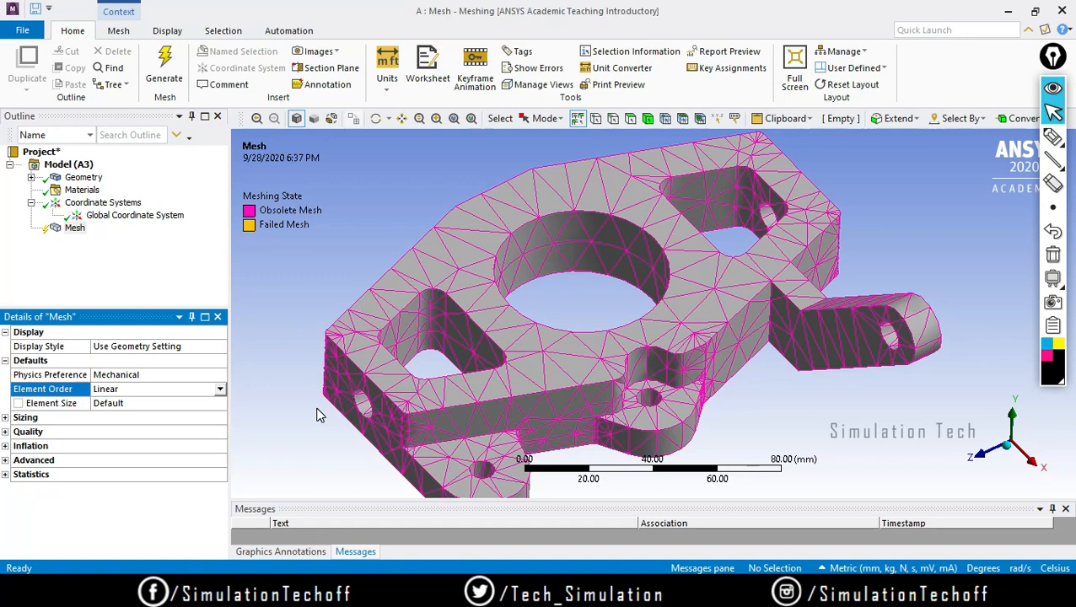
click(141, 404)
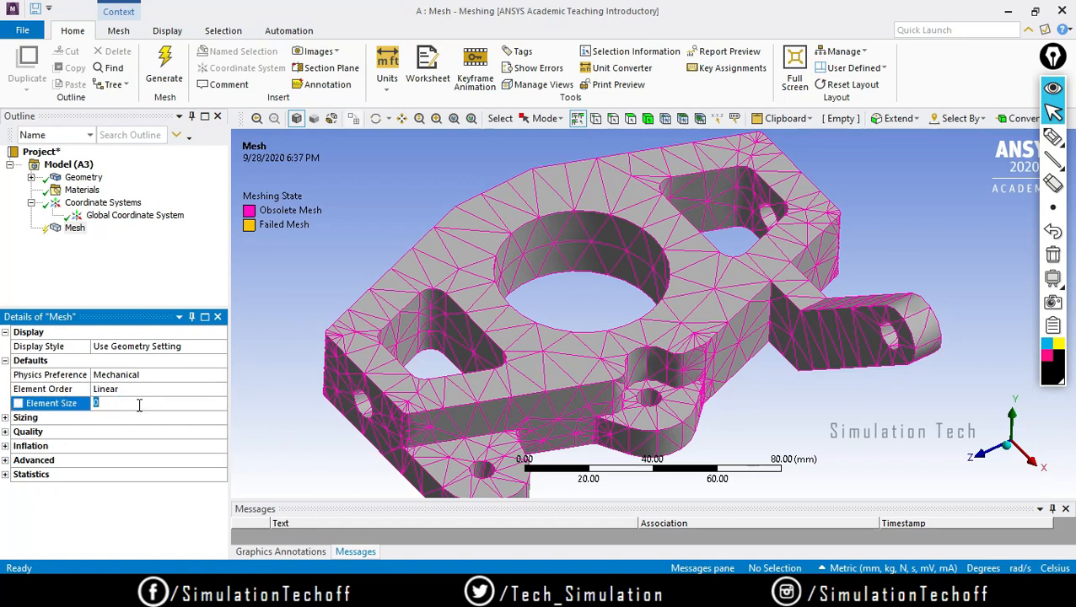
click(6, 418)
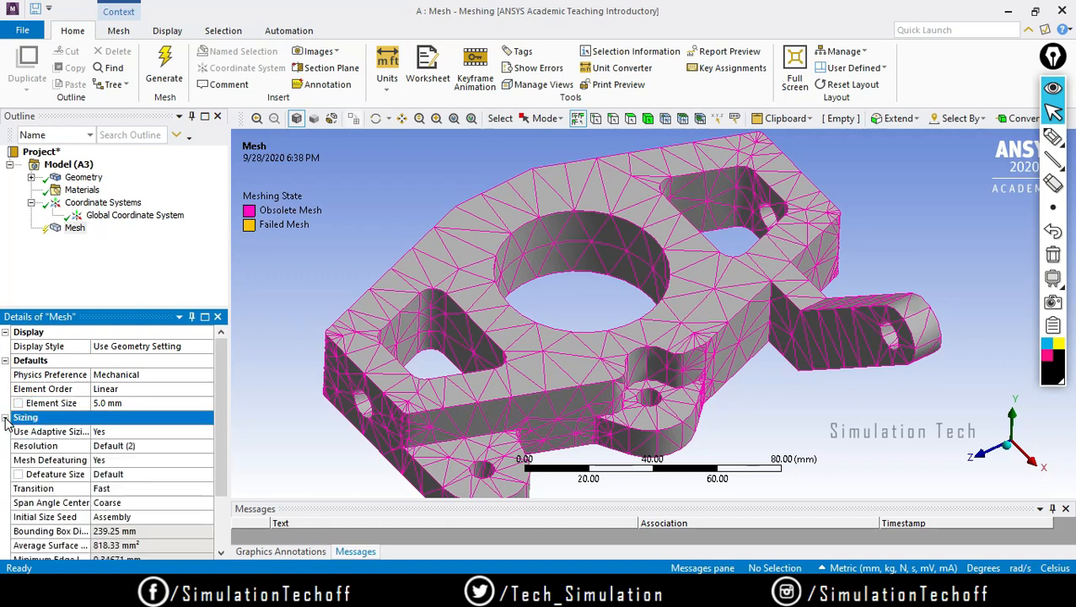
Widen the property-name column of the mesh details so the Sizing setting names are fully readable.
drag(223, 374, 224, 413)
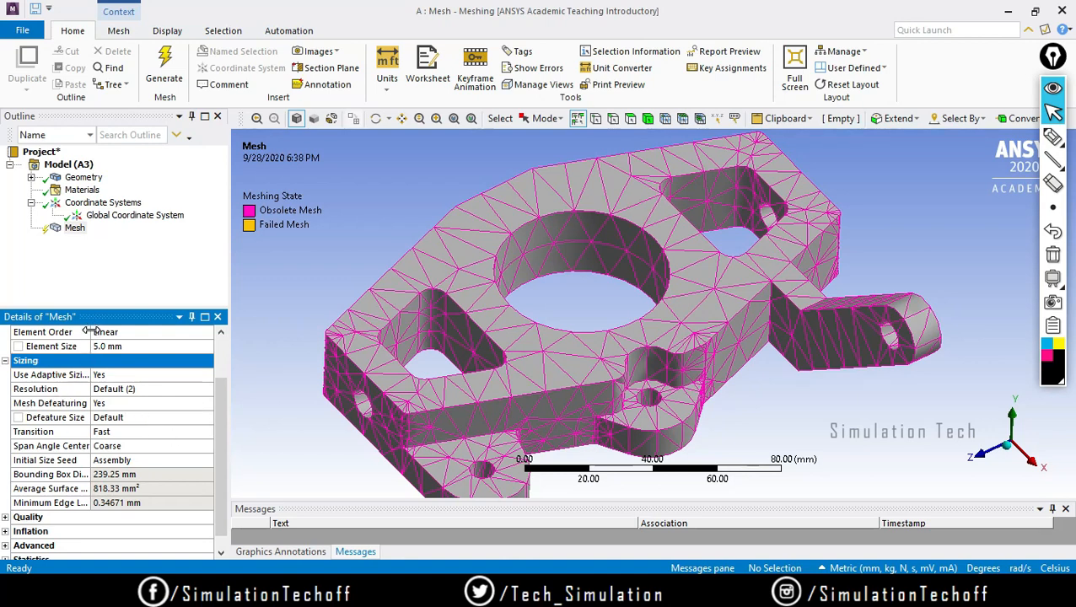
drag(91, 331, 143, 331)
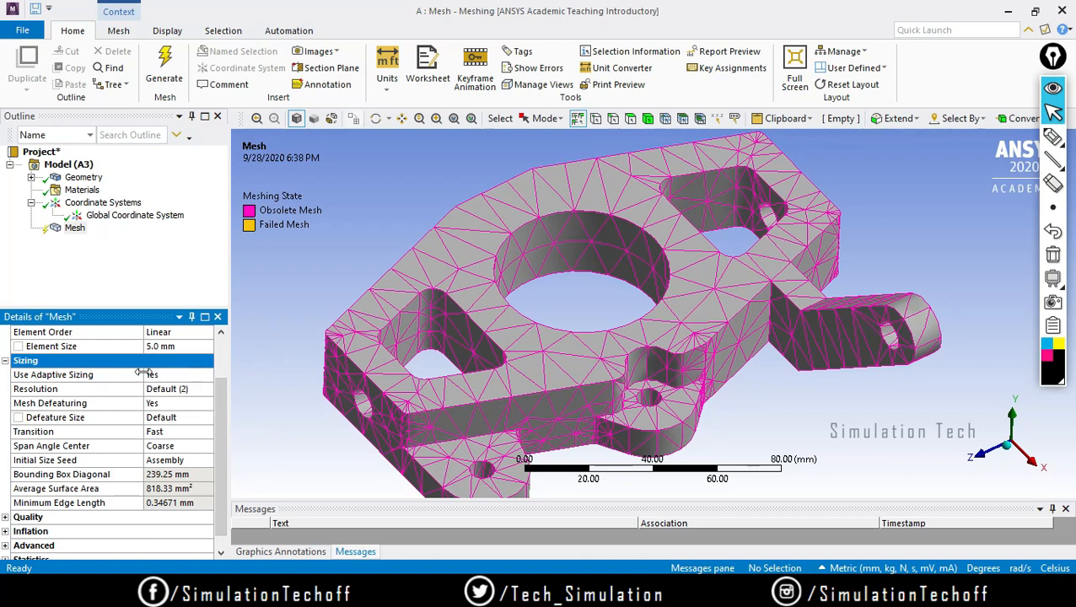
drag(144, 374, 125, 373)
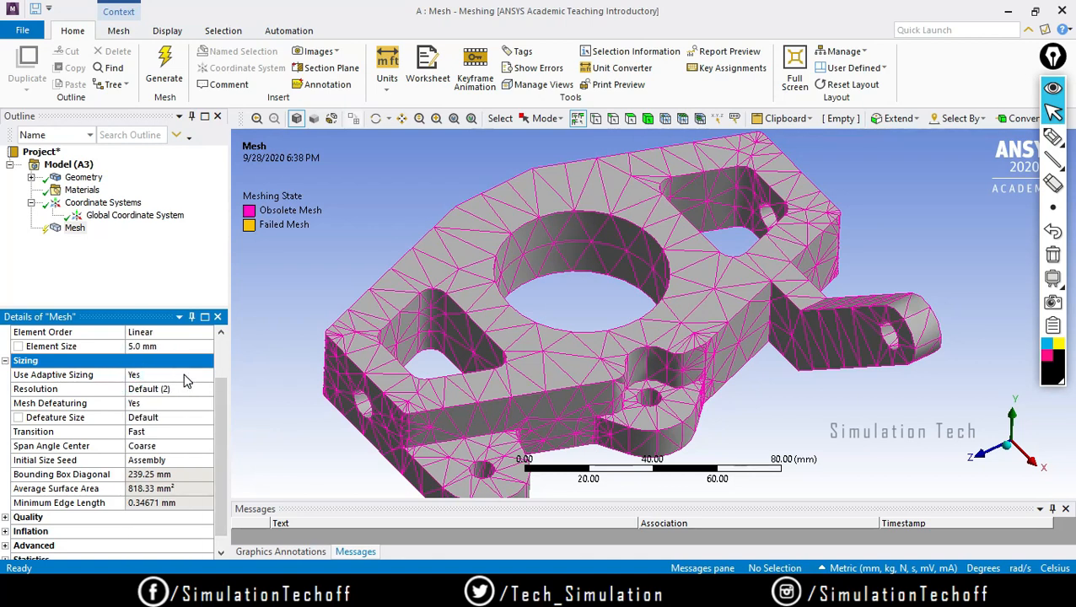
Compare the mesh sizing options by setting Use Adaptive Sizing to No and returning it to Yes.
click(210, 374)
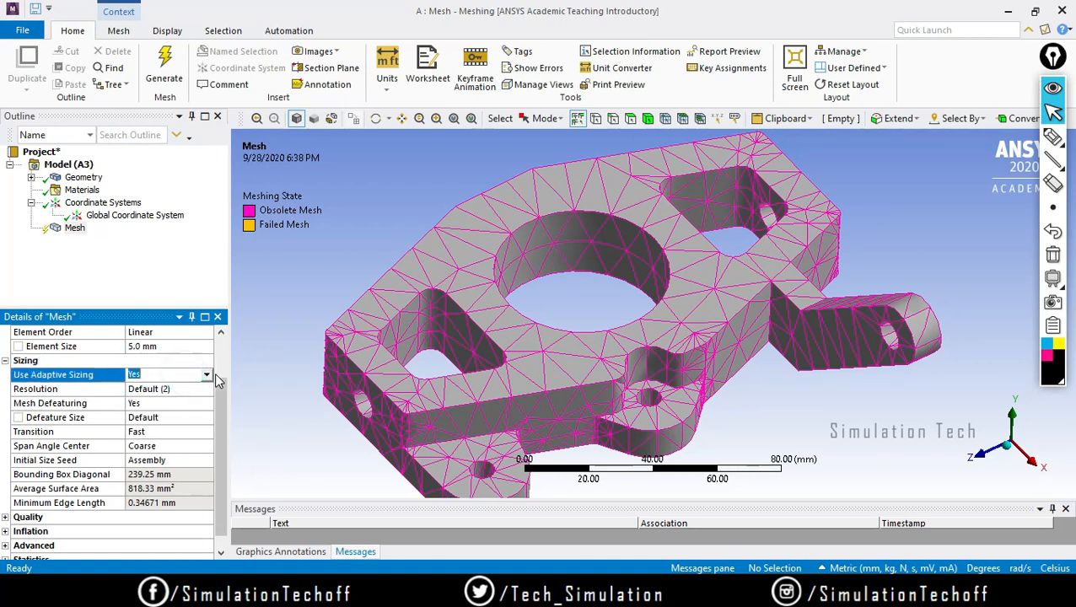
click(208, 376)
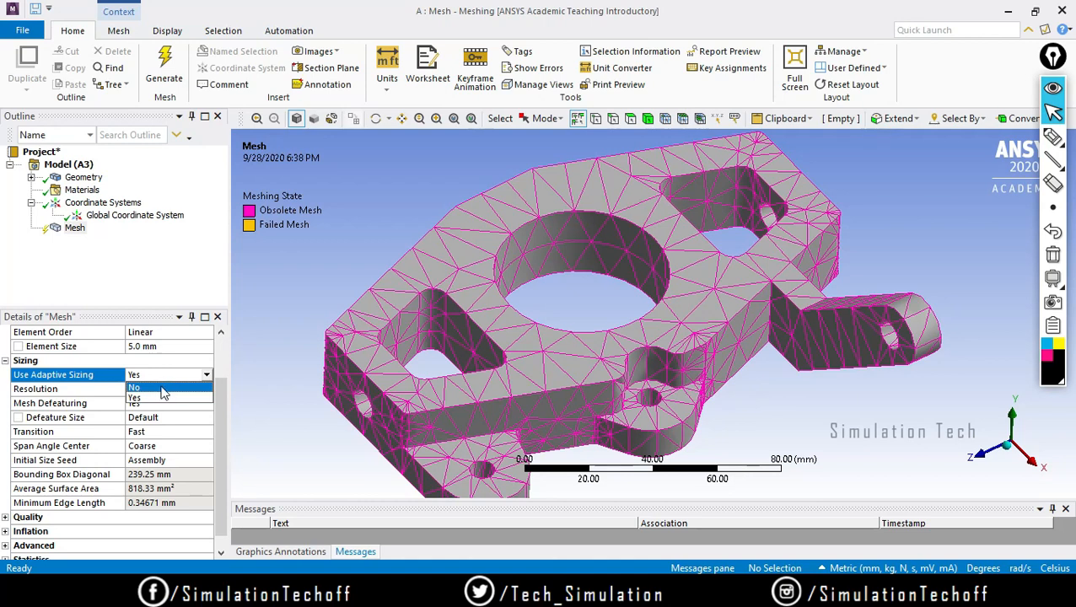
click(160, 388)
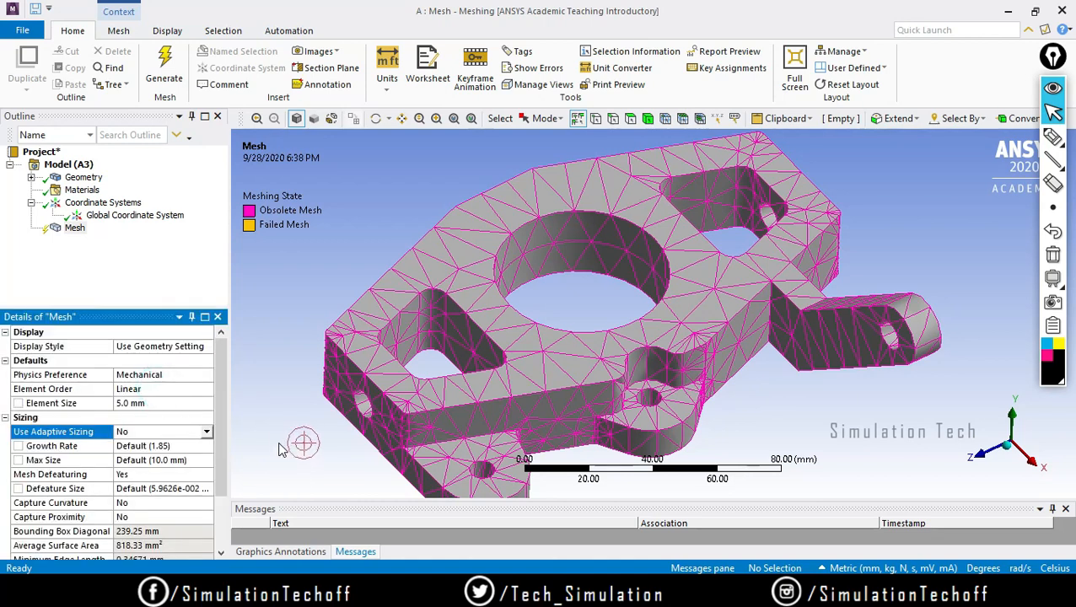
drag(223, 390, 229, 445)
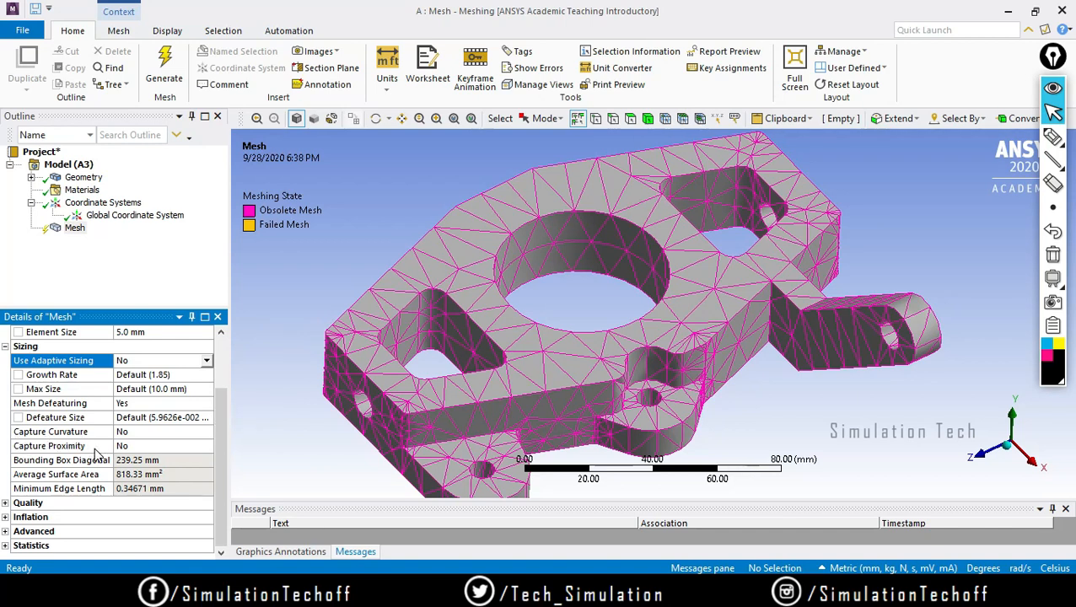
click(206, 361)
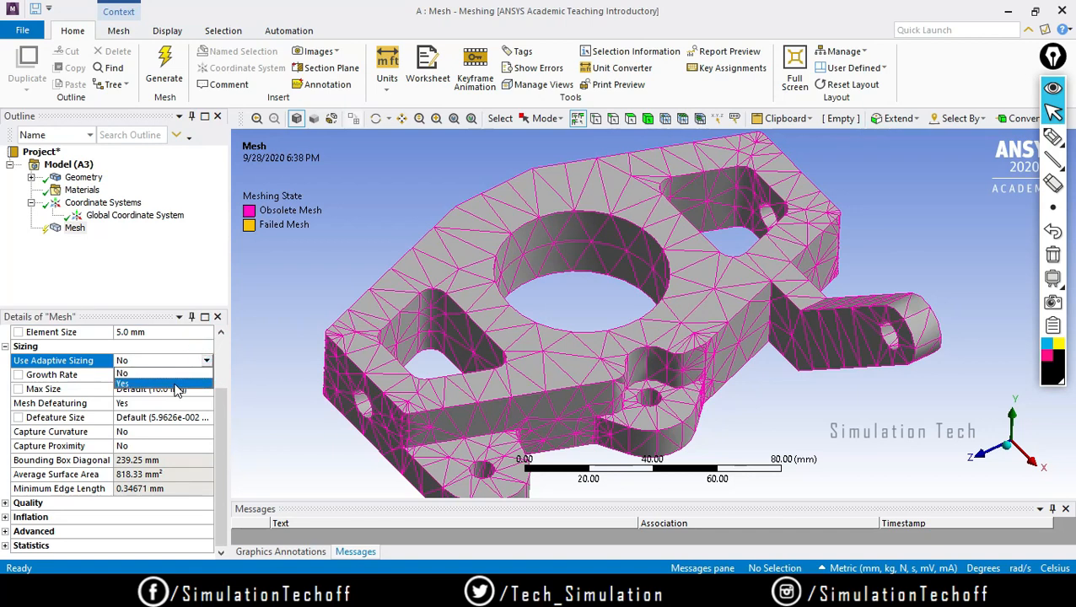
click(176, 382)
drag(217, 381, 217, 413)
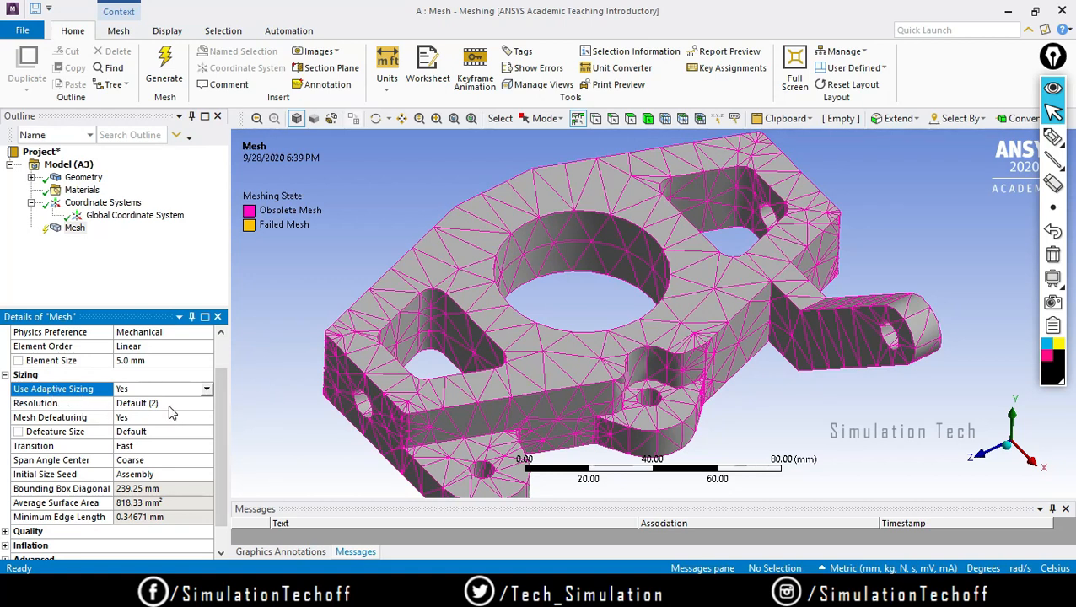
Draw a trial line over the model with the annotation Line tool and switch to a blank whiteboard.
click(1056, 133)
click(1052, 160)
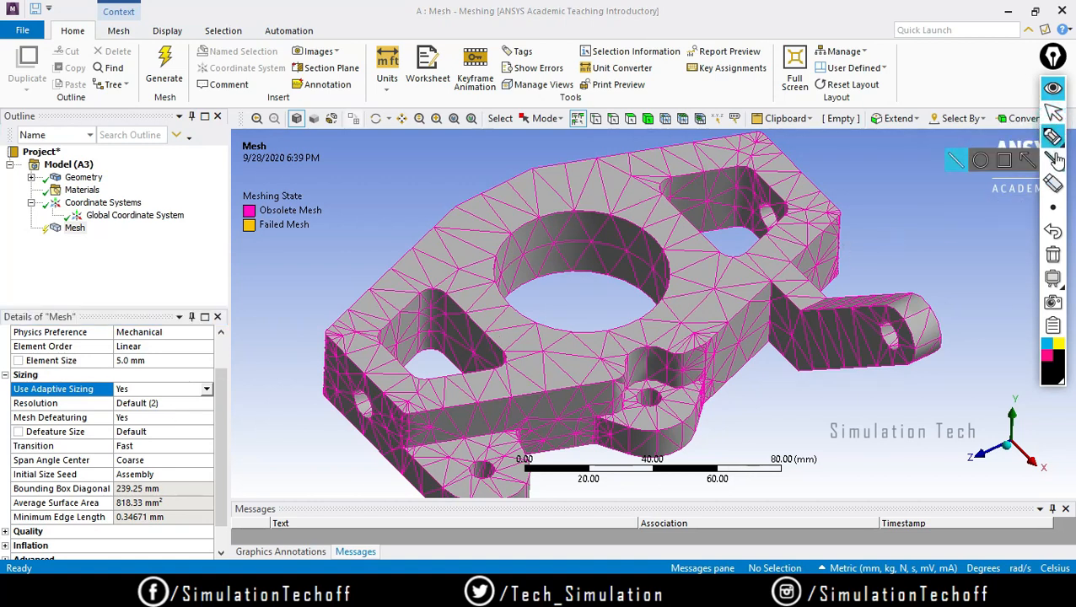
mouse_move(811, 253)
mouse_down()
mouse_move(1018, 249)
mouse_move(1020, 258)
mouse_up()
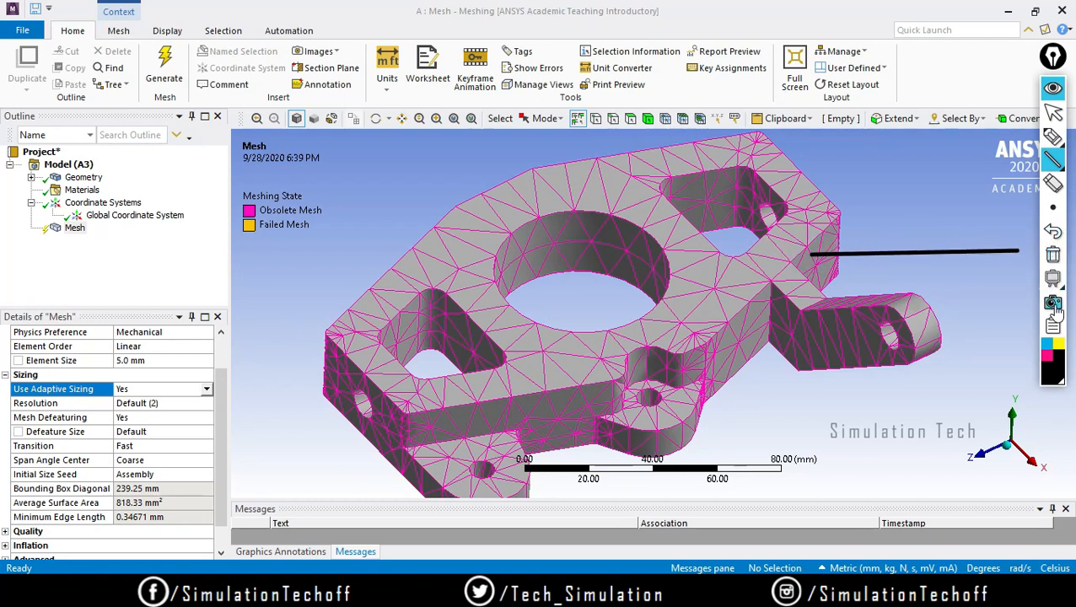
click(1052, 279)
click(1052, 254)
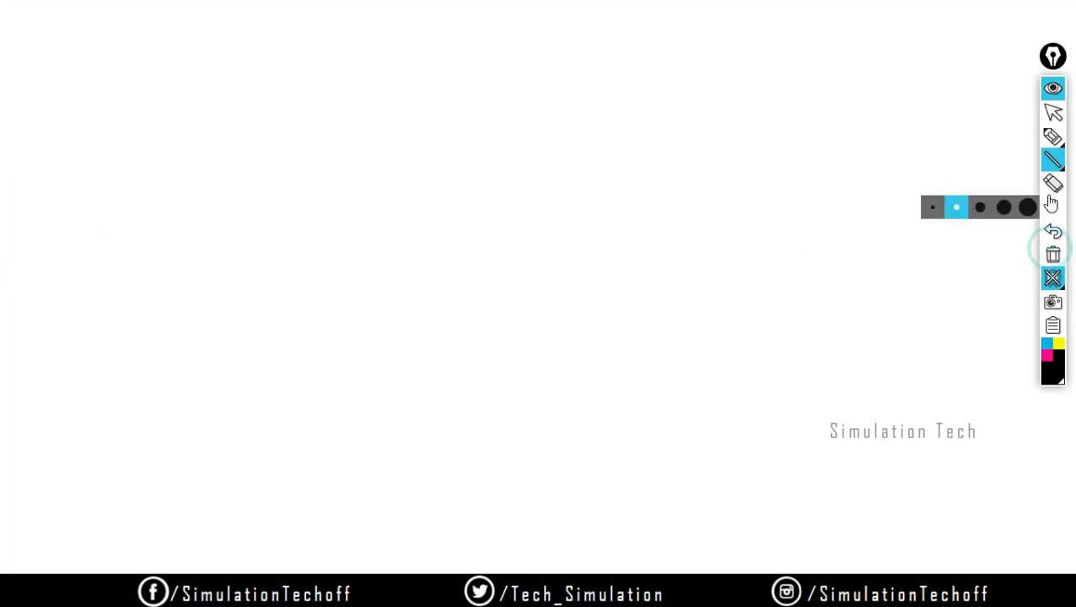
Draw a horizontal number line on the whiteboard and label it −100, 0 and 100 by hand.
drag(301, 270, 768, 267)
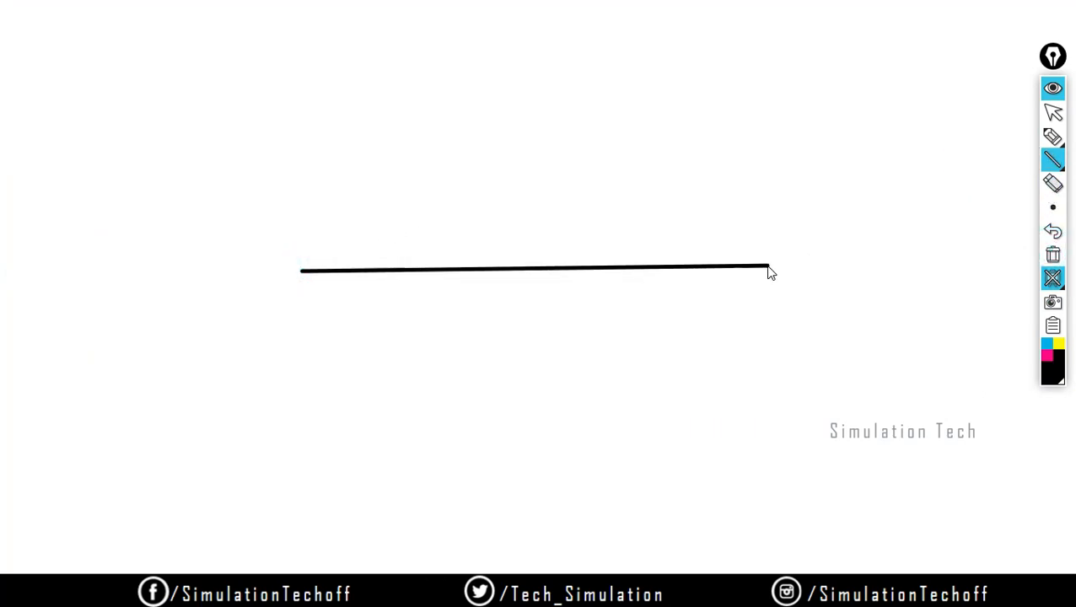
click(1052, 136)
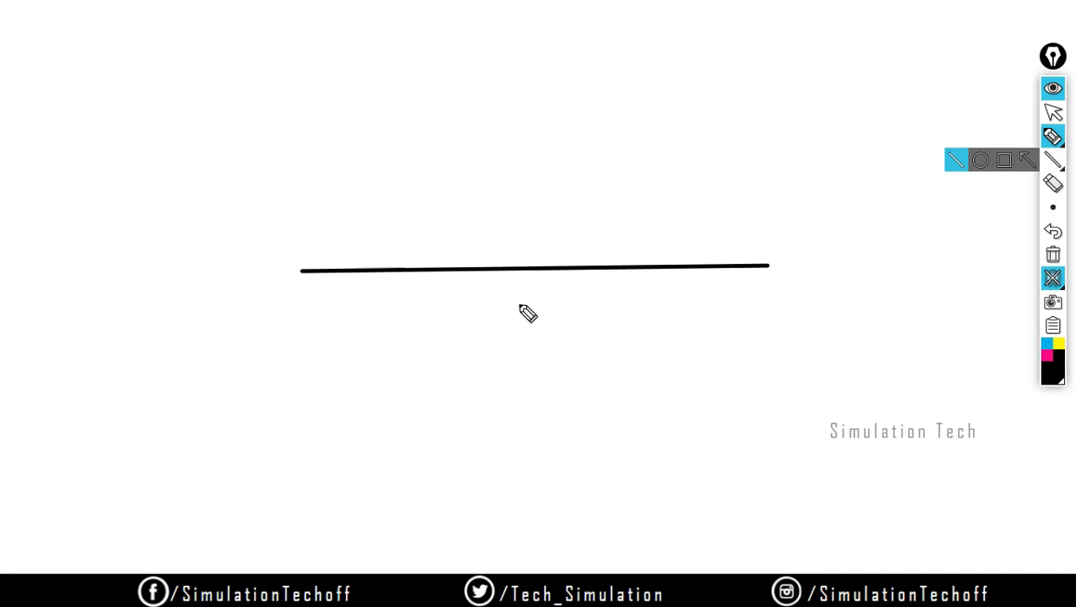
drag(527, 289, 528, 289)
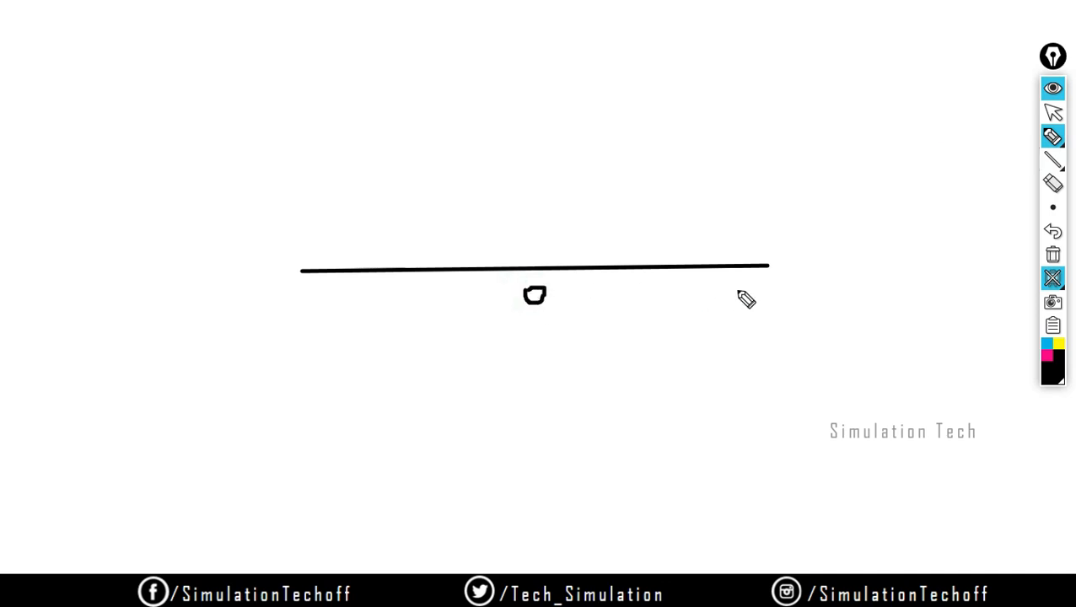
mouse_move(749, 282)
mouse_down()
mouse_move(753, 301)
mouse_move(760, 285)
mouse_up()
mouse_move(777, 283)
mouse_down()
mouse_move(785, 291)
mouse_move(777, 284)
mouse_up()
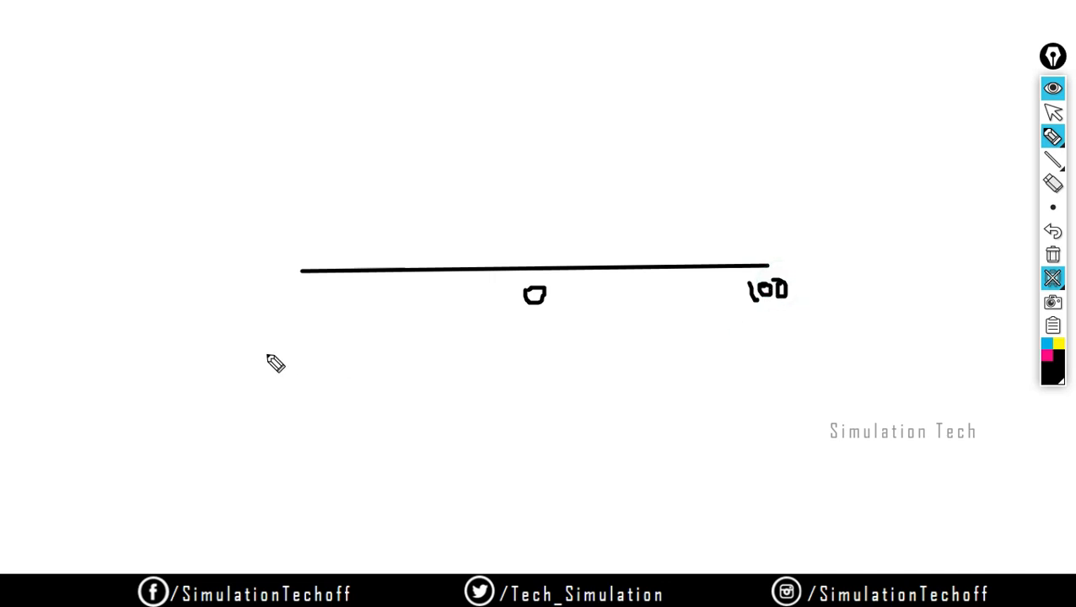
mouse_move(261, 312)
mouse_down()
mouse_move(310, 315)
mouse_move(324, 292)
mouse_move(310, 312)
mouse_up()
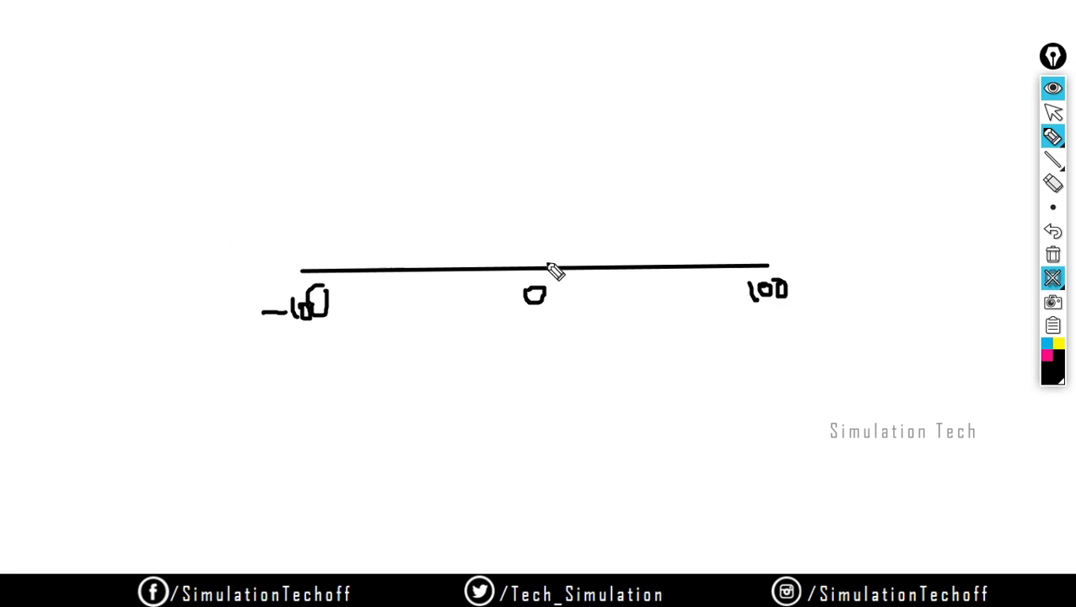
Mark the 0 point and sketch a medium square, a large rectangle, a tiny rectangle and up and down arrows above the number line.
drag(525, 240, 540, 271)
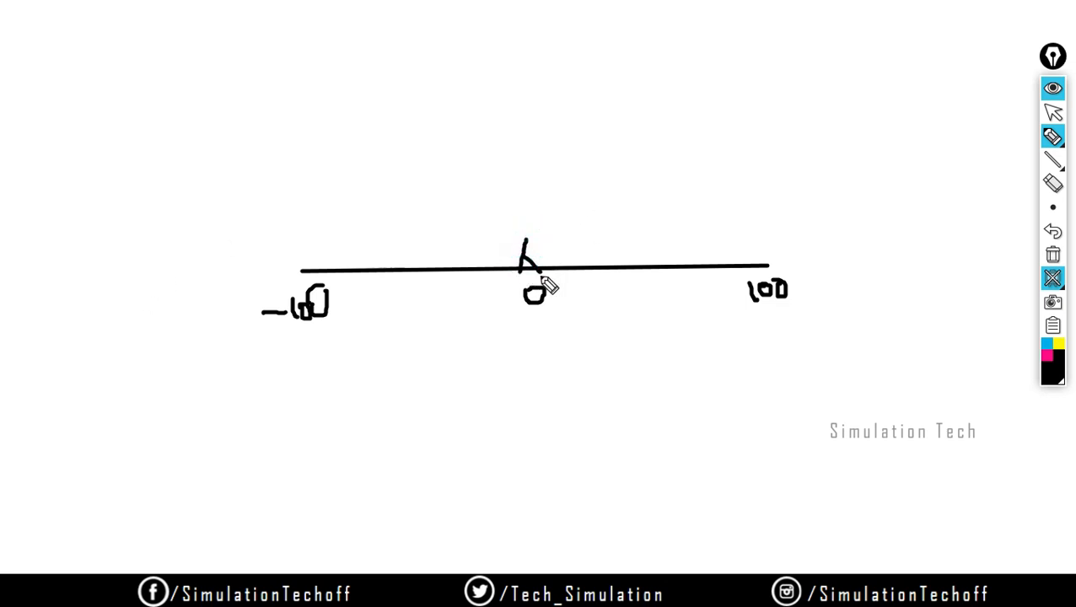
mouse_move(355, 99)
mouse_down()
mouse_move(359, 145)
mouse_move(423, 88)
mouse_move(425, 154)
mouse_move(345, 152)
mouse_up()
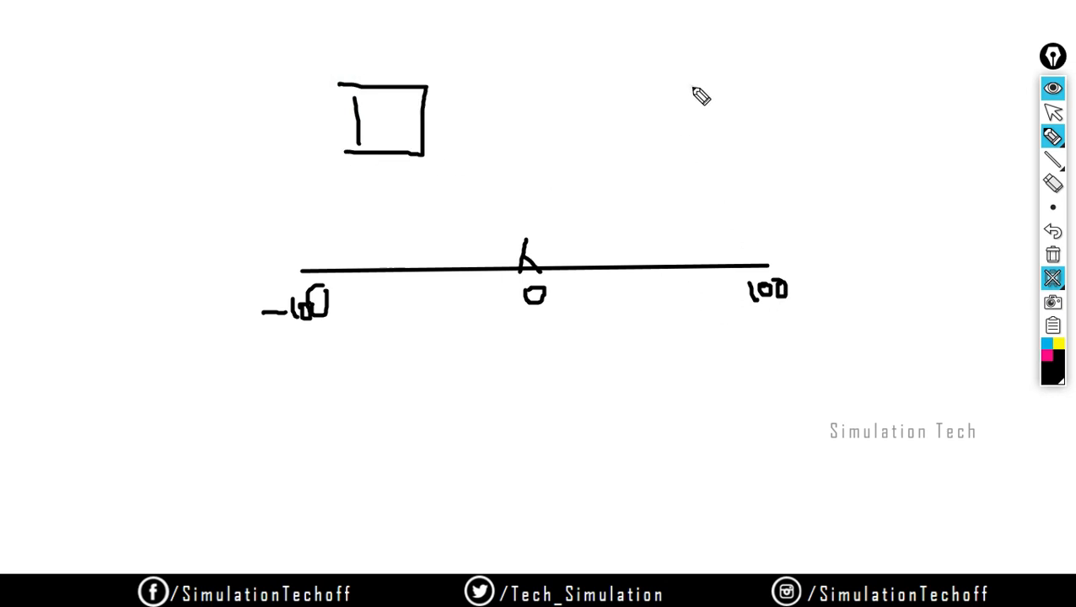
mouse_move(693, 87)
mouse_down()
mouse_move(697, 169)
mouse_move(941, 59)
mouse_move(967, 198)
mouse_move(712, 196)
mouse_move(697, 164)
mouse_move(692, 88)
mouse_up()
click(68, 126)
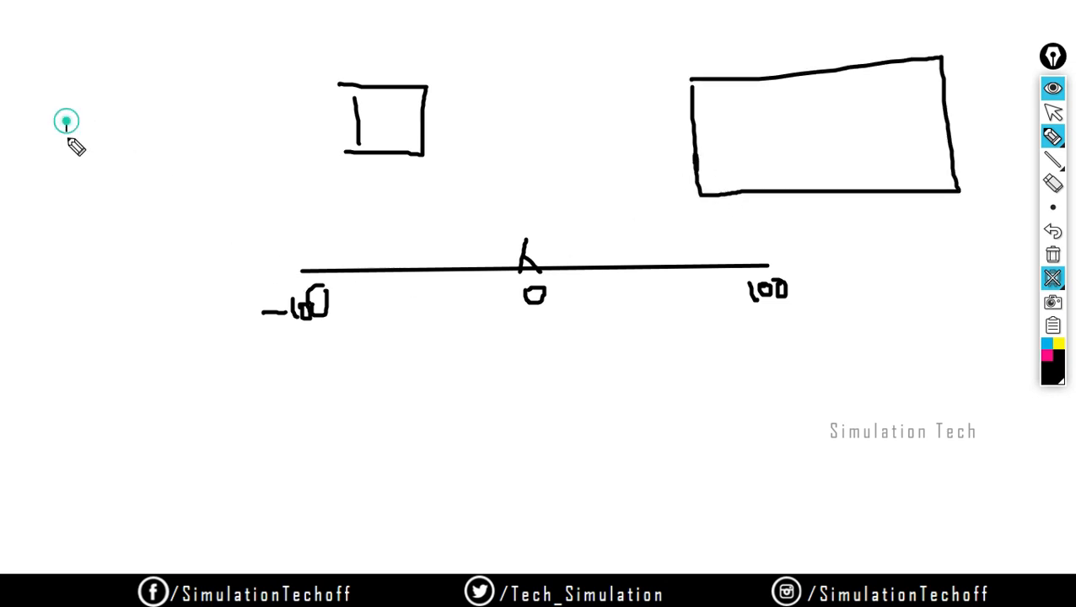
mouse_move(68, 139)
mouse_down()
mouse_move(85, 108)
mouse_move(56, 141)
mouse_up()
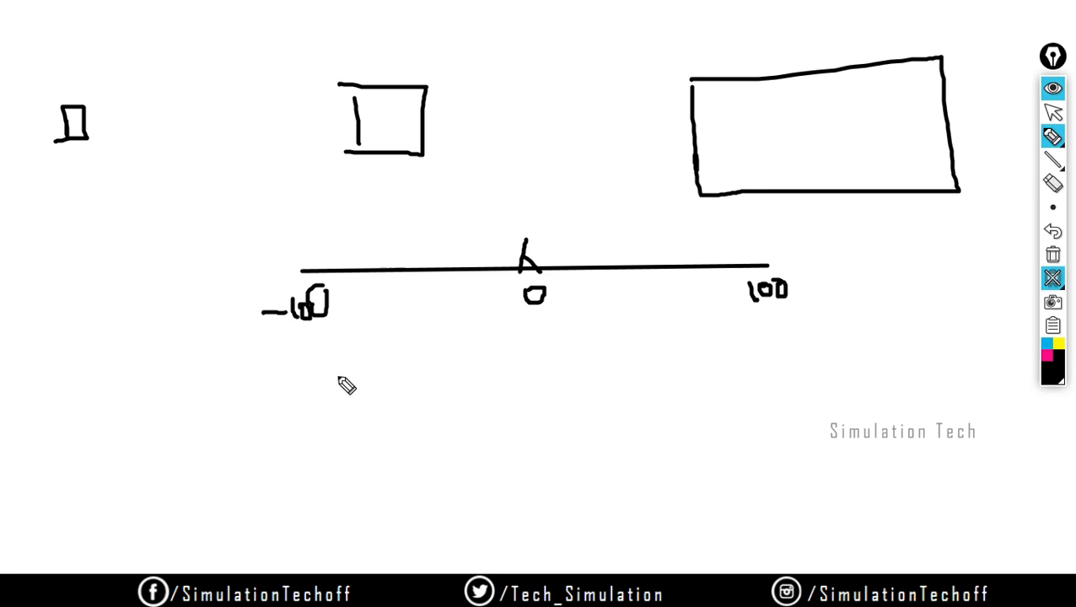
mouse_move(121, 89)
mouse_down()
mouse_move(132, 73)
mouse_move(145, 87)
mouse_move(150, 211)
mouse_up()
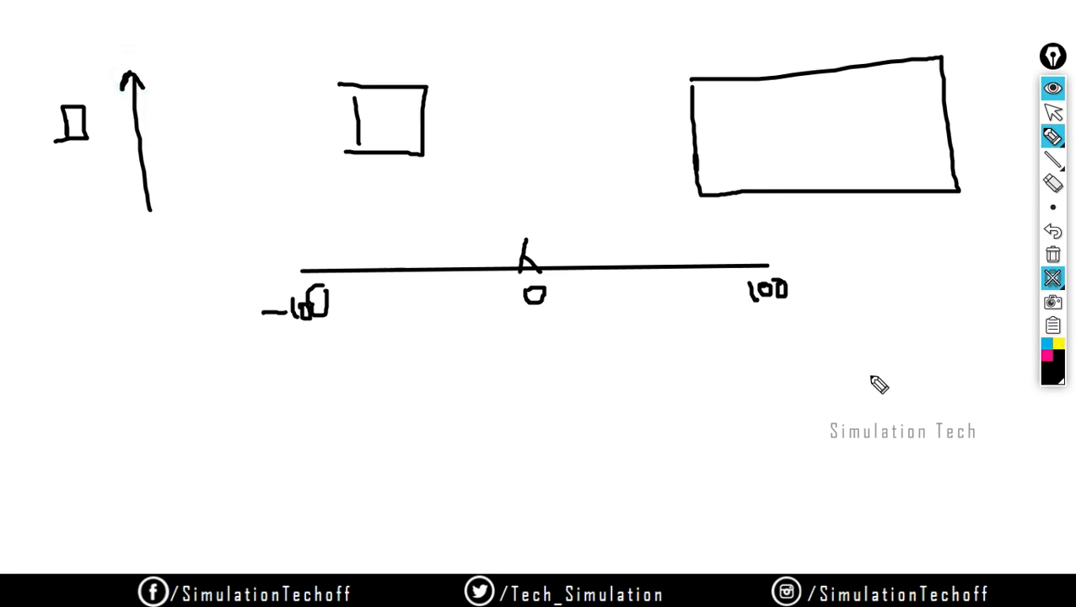
mouse_move(613, 82)
mouse_down()
mouse_move(620, 140)
mouse_move(605, 142)
mouse_move(618, 127)
mouse_up()
Clear the whiteboard sketch and hide the annotation tools to return to the mesh.
mouse_move(1046, 163)
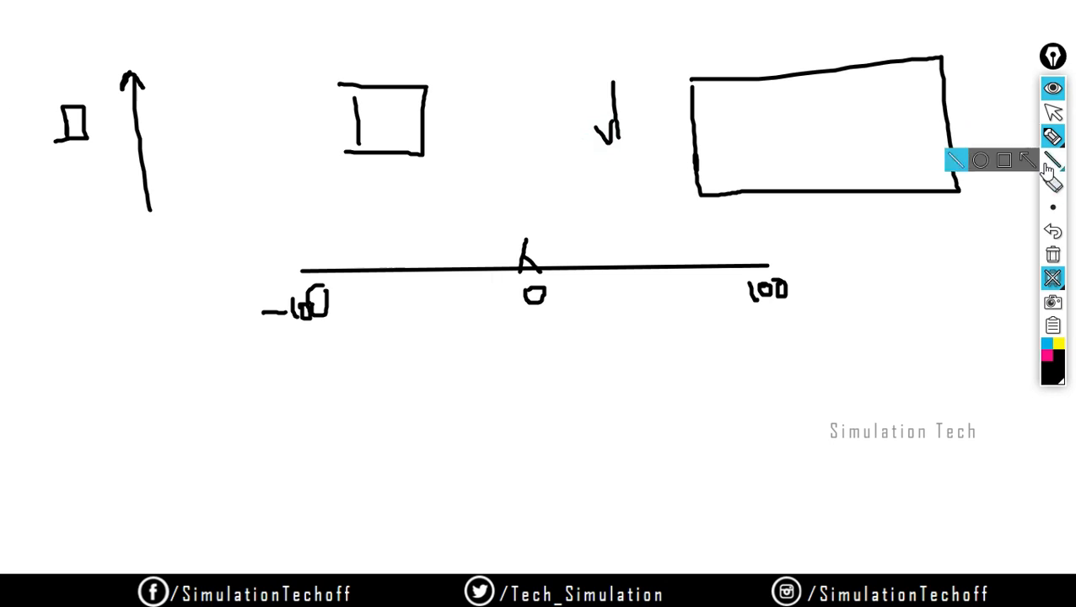
click(1046, 258)
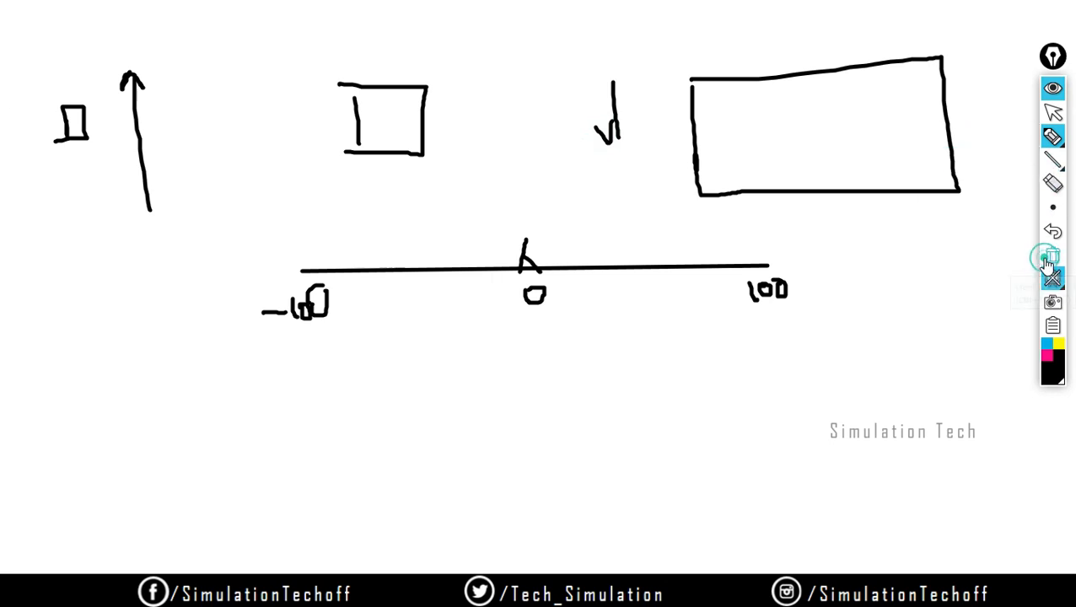
click(1053, 89)
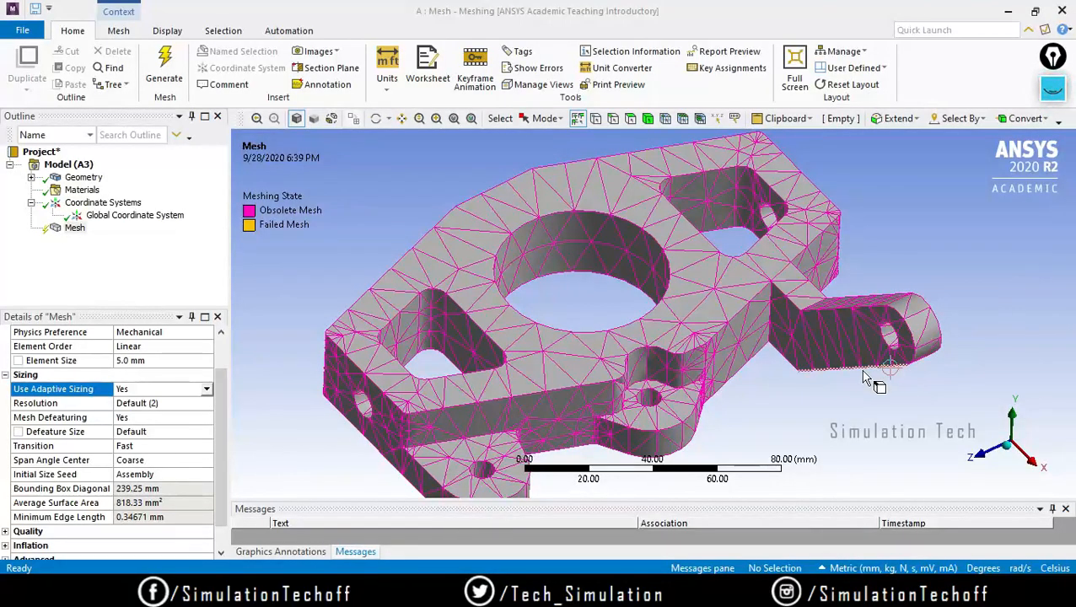
Check the Resolution setting and select the narrow fillet face beside the end lug to examine its mesh.
click(163, 403)
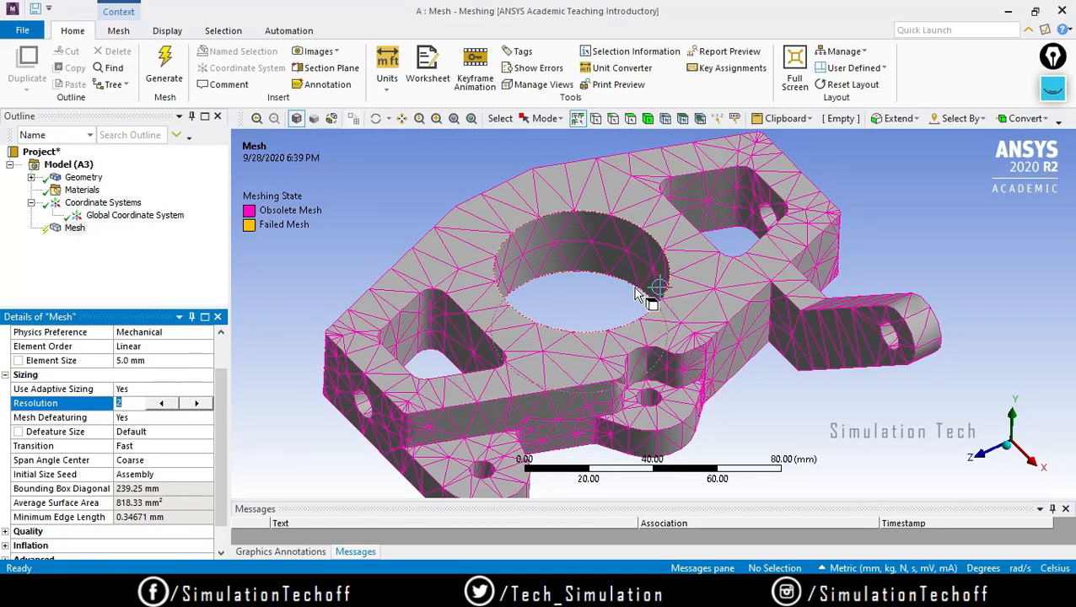
click(250, 423)
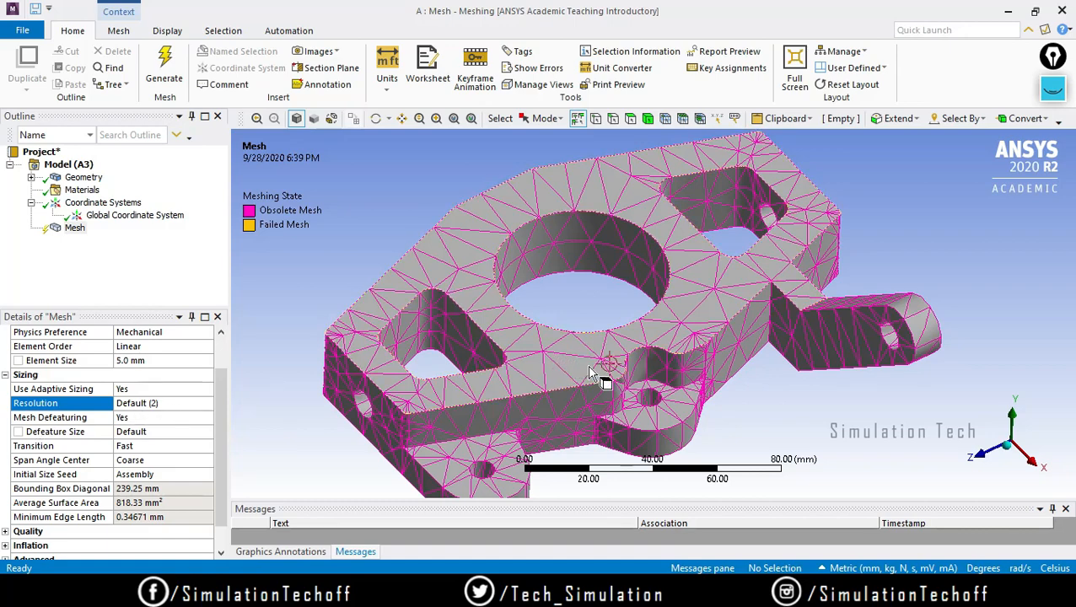
middle_drag(606, 439, 595, 308)
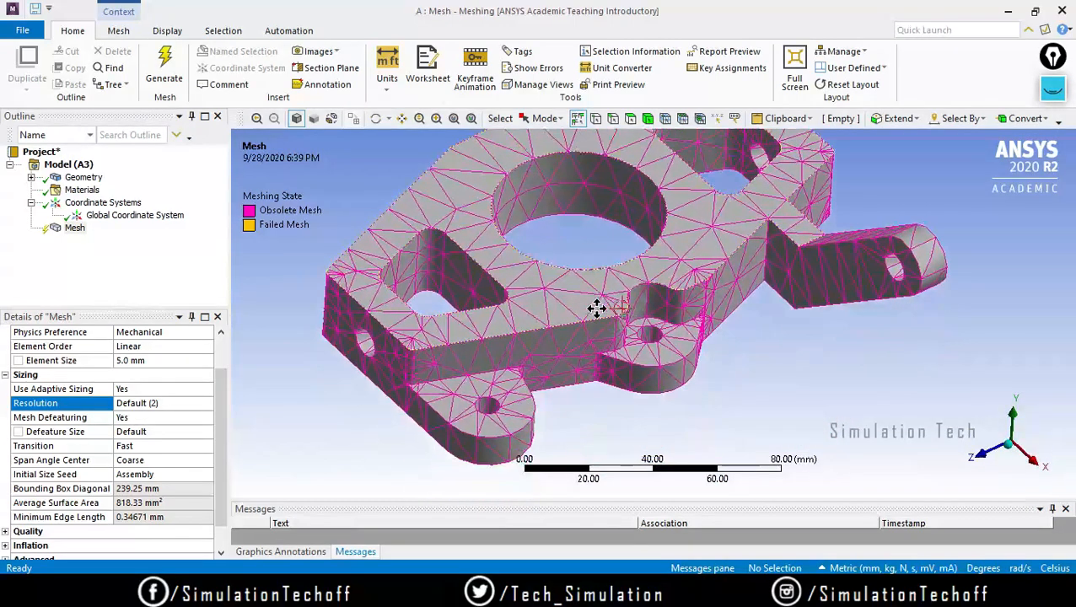
scroll(422, 379, up, 3)
ctrl+middle_drag(423, 363, 536, 281)
scroll(607, 377, up, 4)
scroll(386, 275, up, 3)
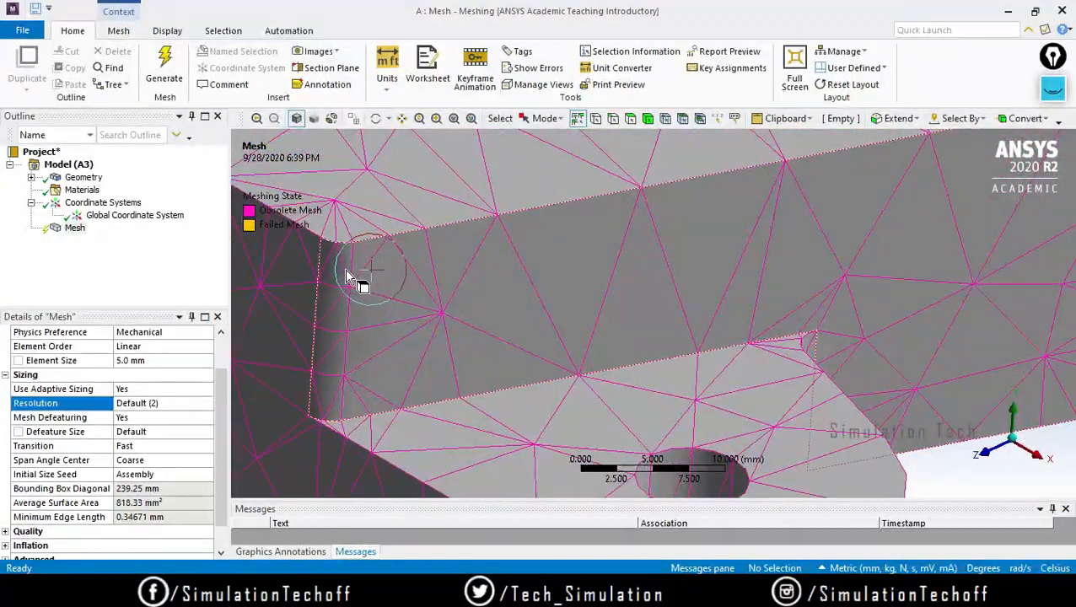
click(350, 279)
scroll(523, 316, up, 2)
scroll(523, 310, down, 3)
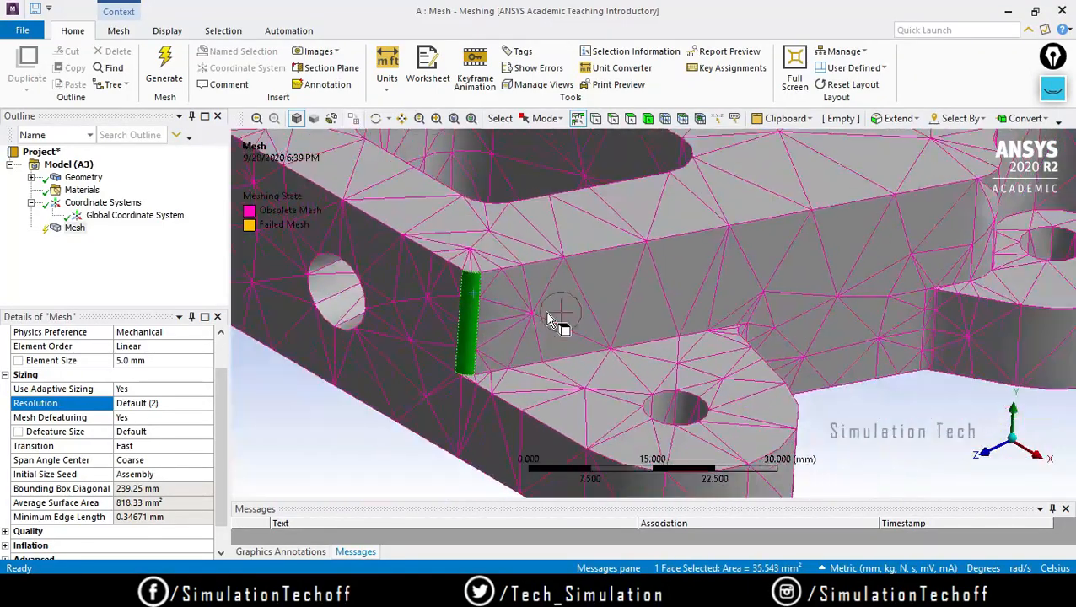
Examine the mesh around the middle lug, its hole and the adjoining curved pocket from several angles.
middle_drag(753, 393, 648, 406)
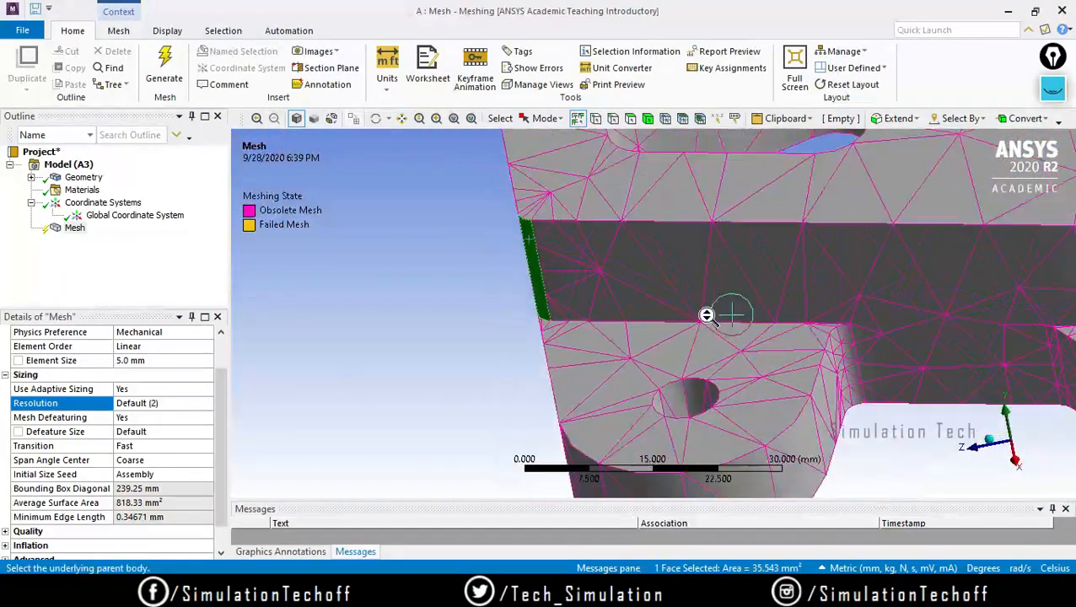
scroll(725, 295, down, 3)
middle_drag(516, 305, 814, 341)
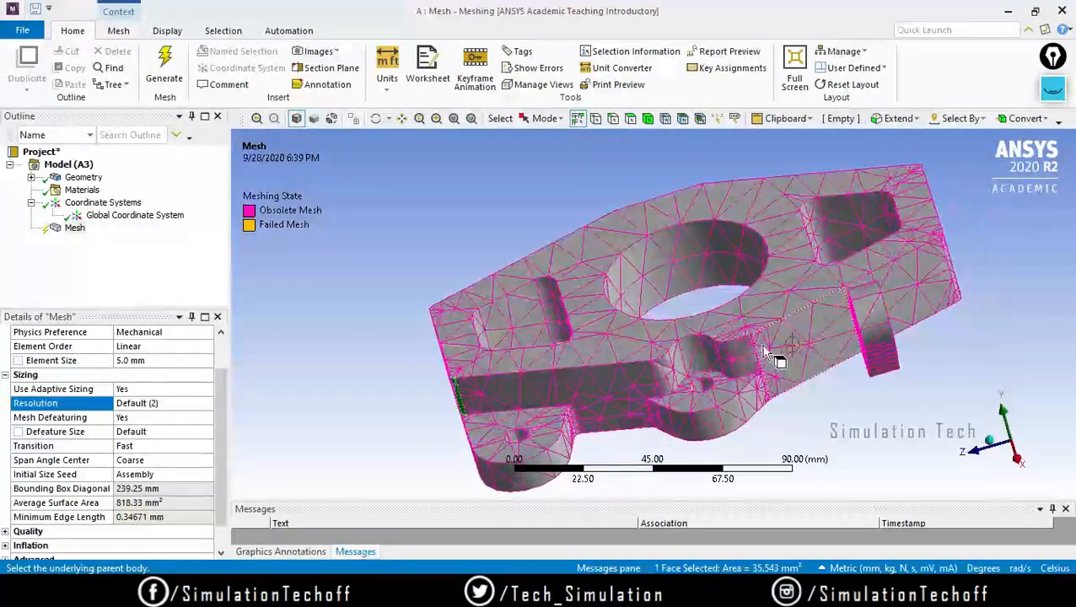
scroll(775, 355, up, 4)
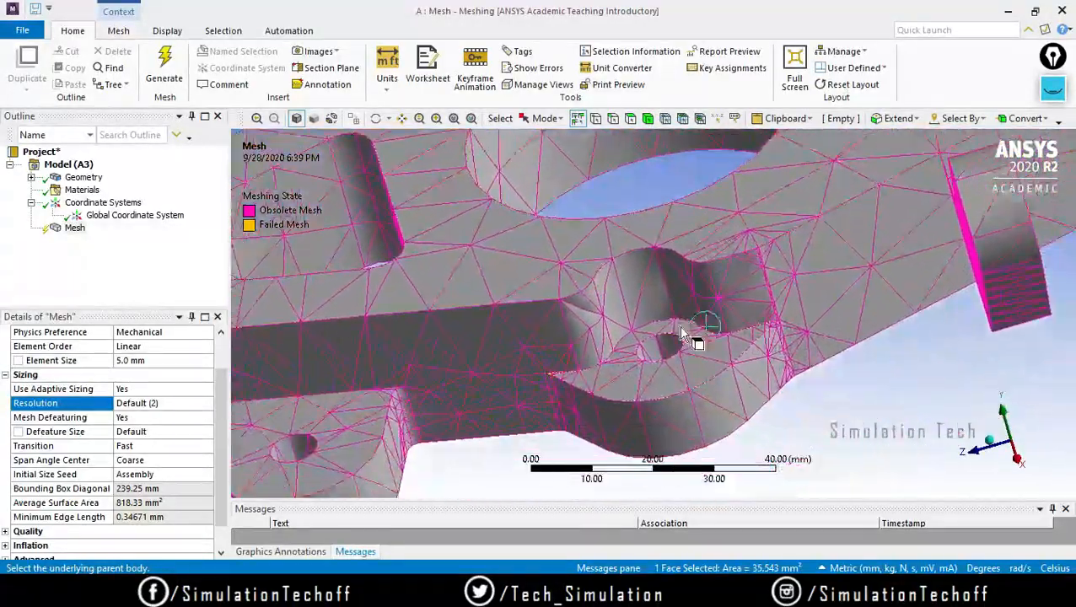
middle_drag(681, 331, 624, 355)
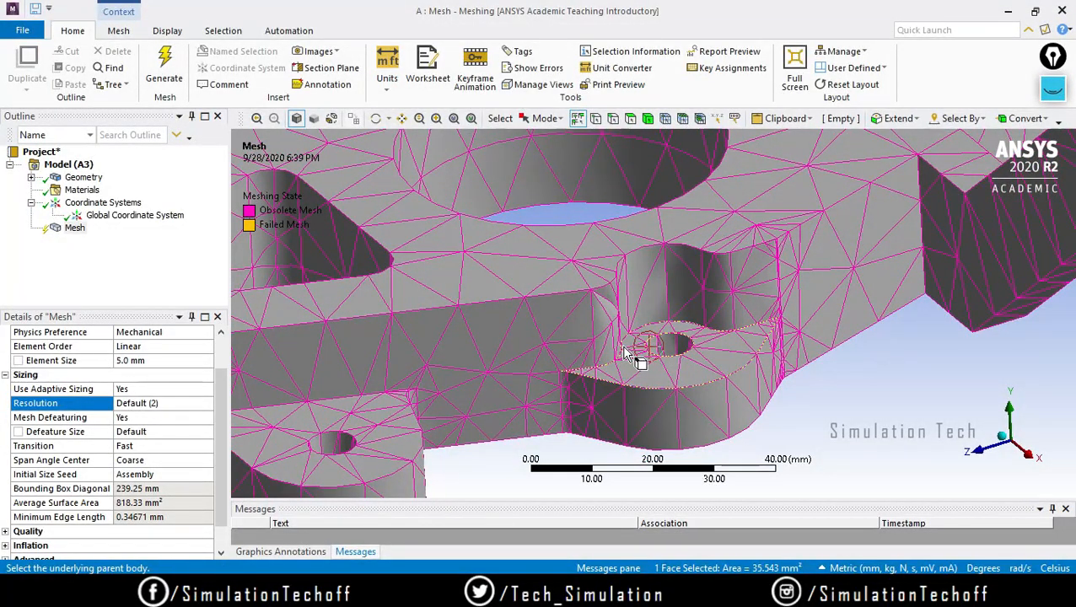
scroll(428, 388, down, 2)
scroll(429, 388, down, 3)
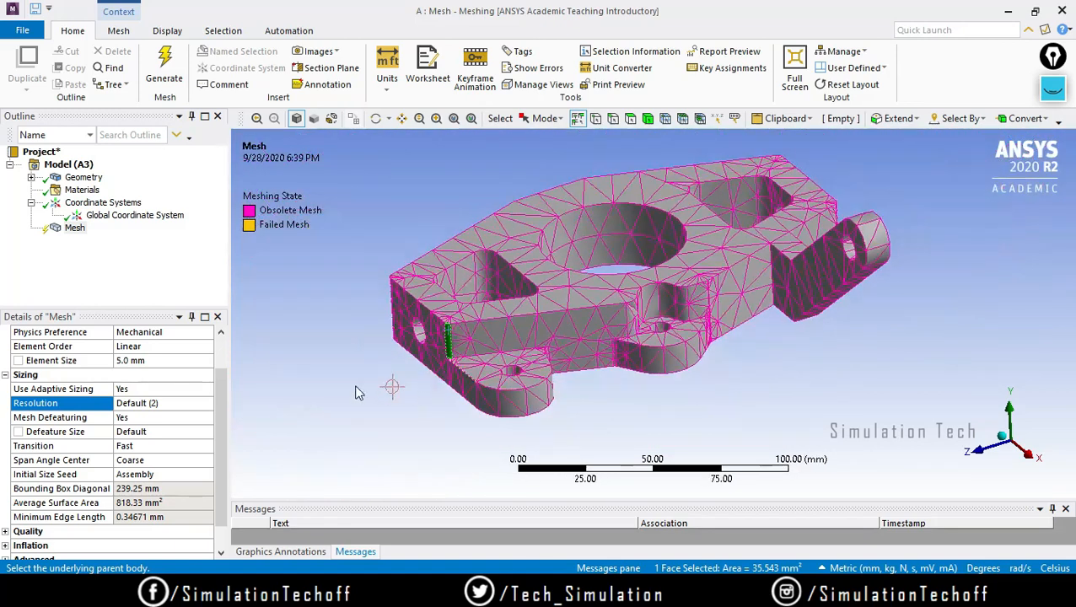
Regenerate the knuckle mesh with the 5 mm element size and adaptive sizing on.
right_click(70, 229)
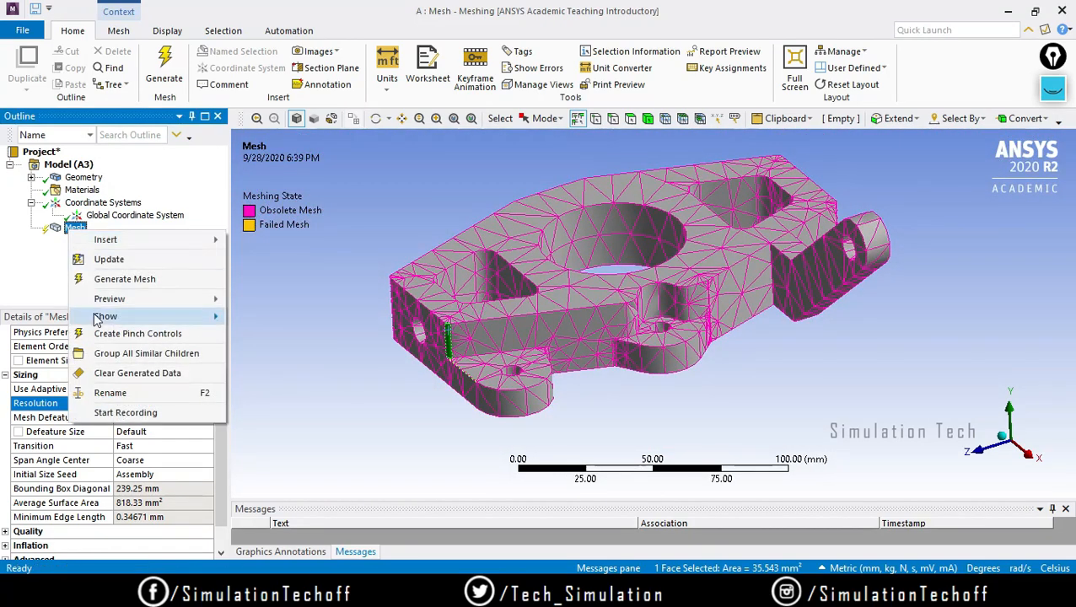
click(139, 279)
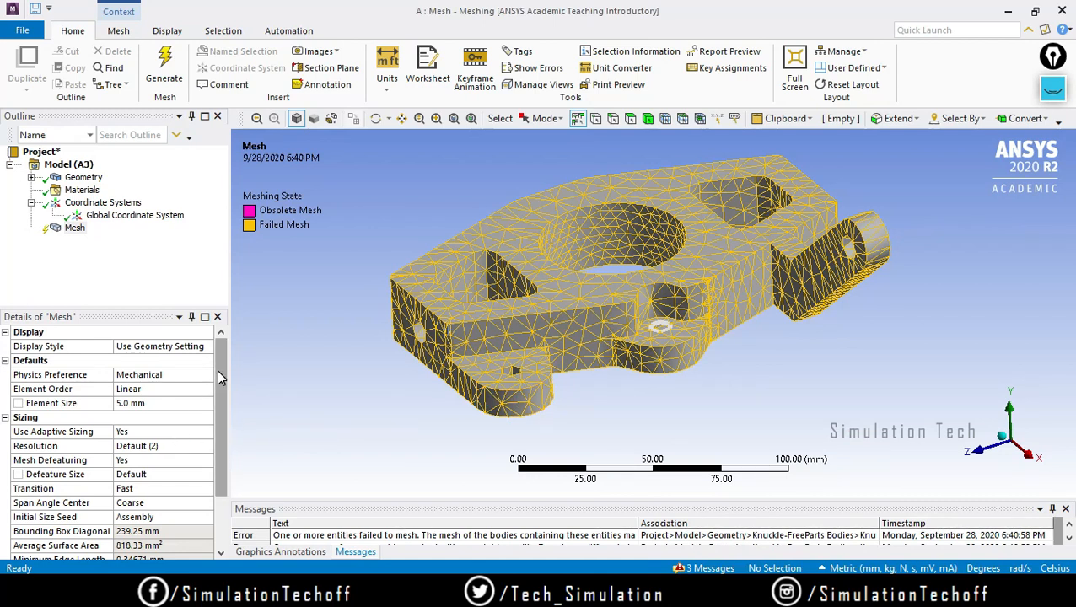
mouse_move(217, 370)
mouse_down()
mouse_move(214, 446)
mouse_move(218, 353)
mouse_up()
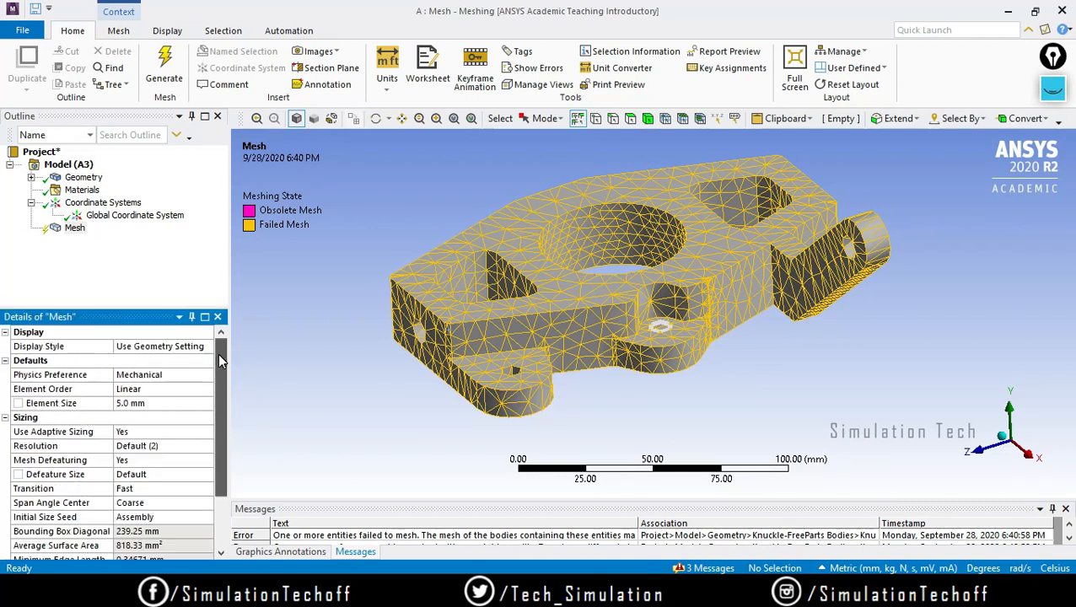
Set the global element size to 10 mm and switch Use Adaptive Sizing to No.
click(74, 227)
click(139, 403)
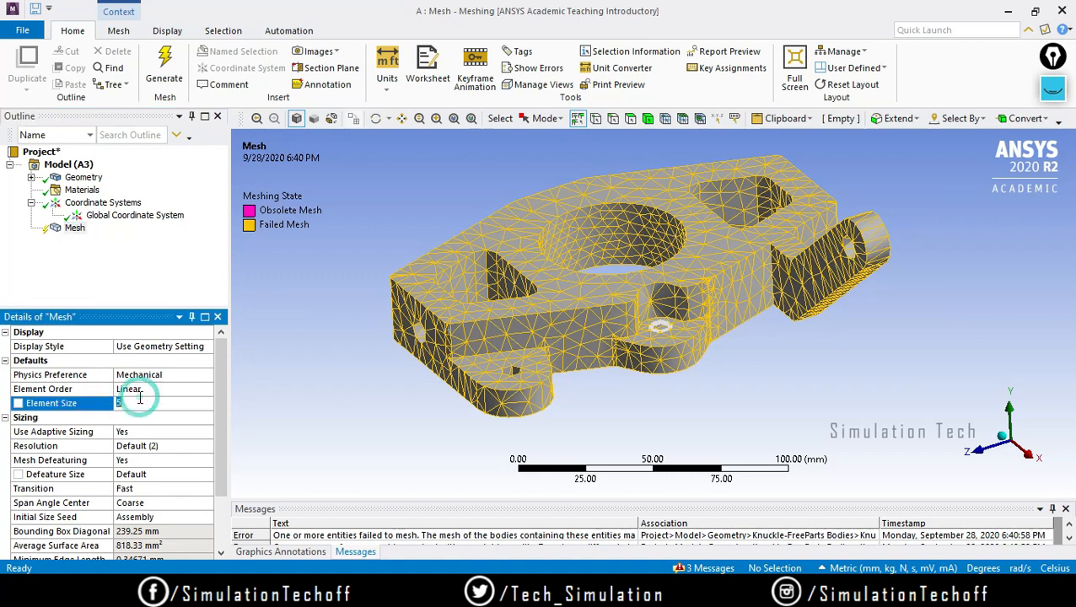
key(Return)
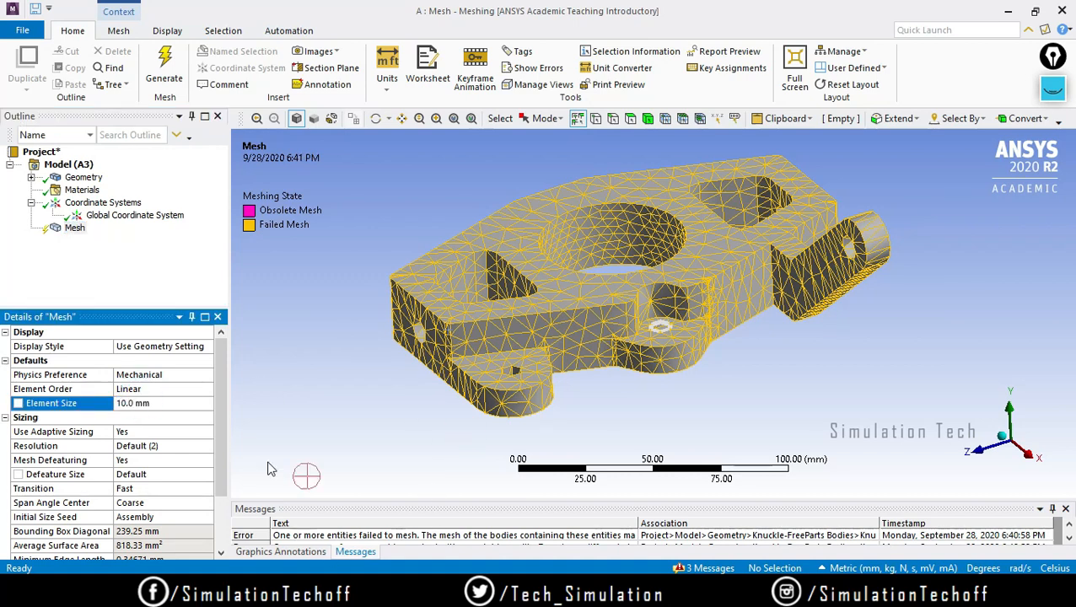
click(149, 430)
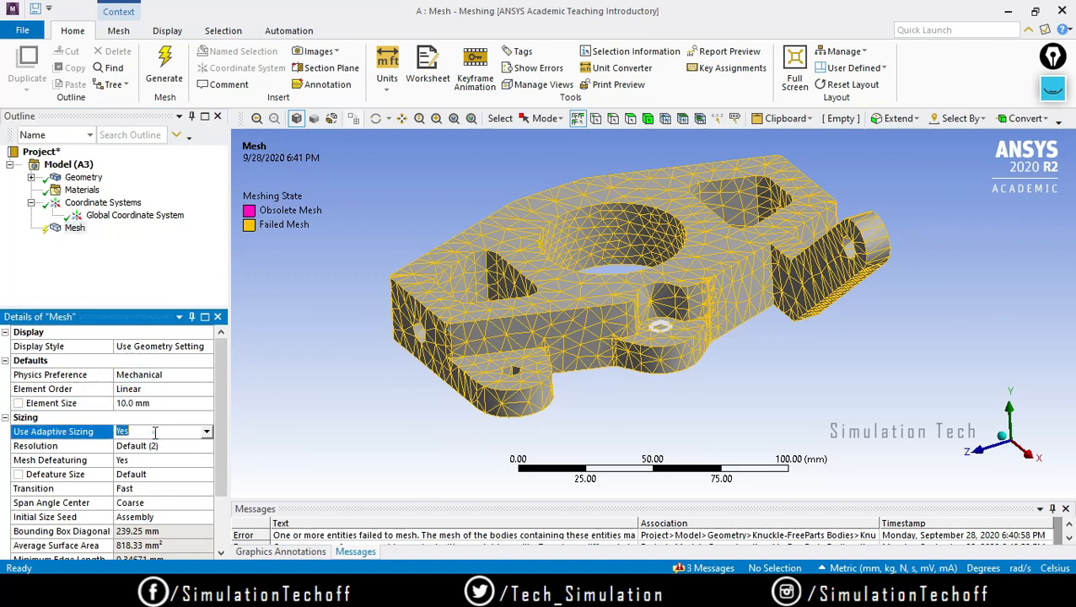
click(206, 431)
click(127, 444)
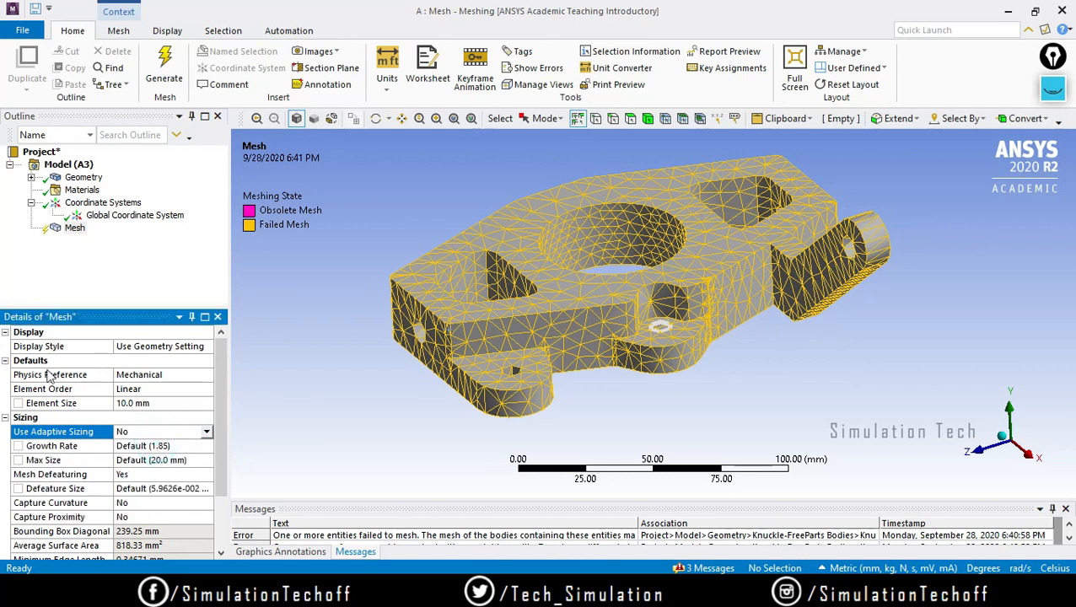
Generate the 10 mm mesh without adaptive sizing and look at it closely around the end lug.
click(74, 229)
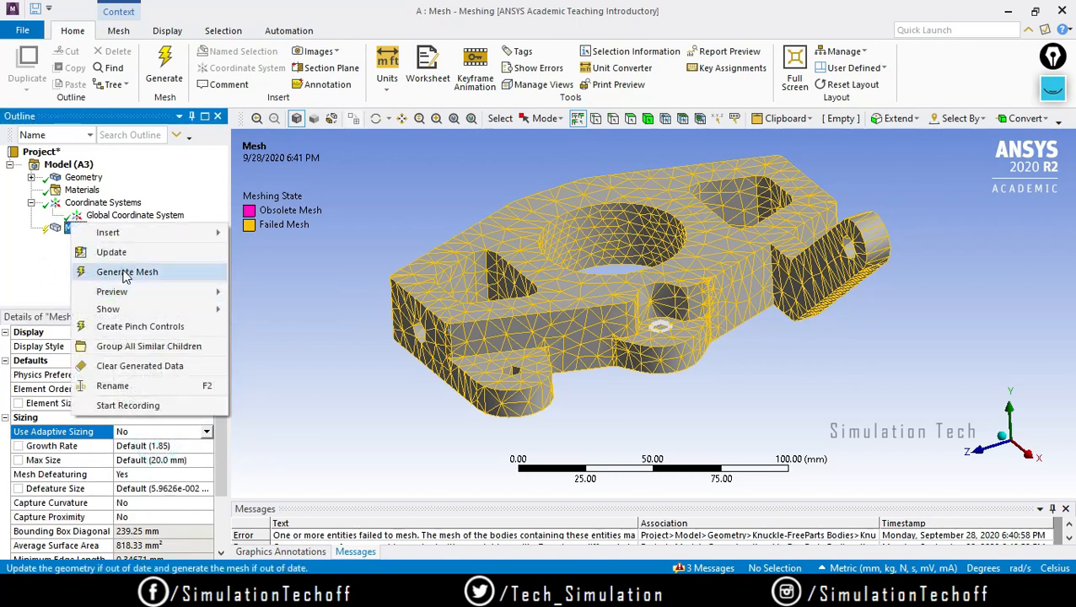
click(126, 272)
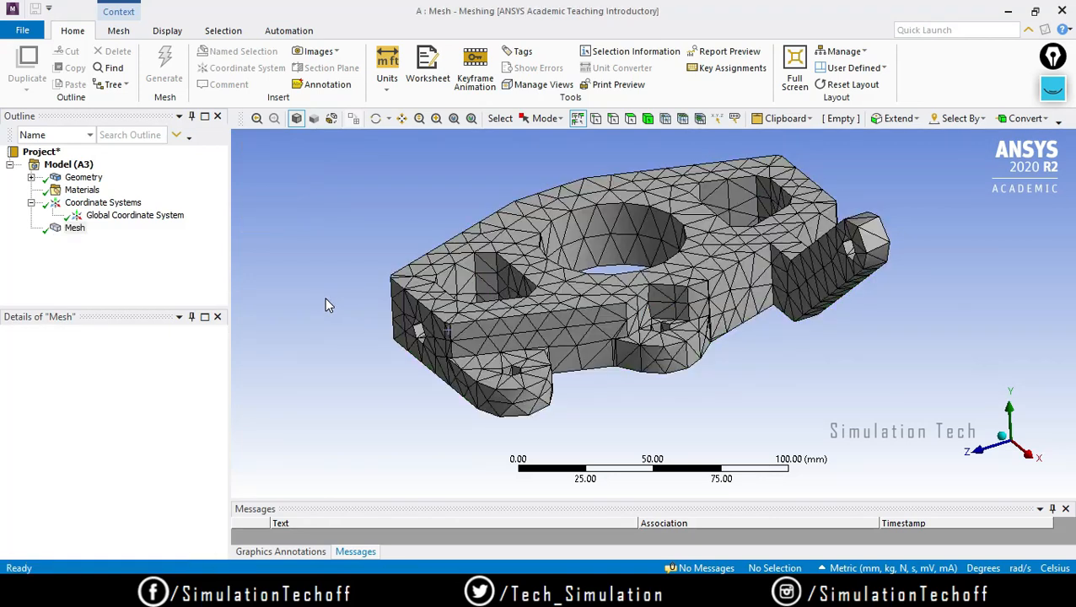
middle_drag(477, 347, 648, 360)
scroll(453, 360, up, 3)
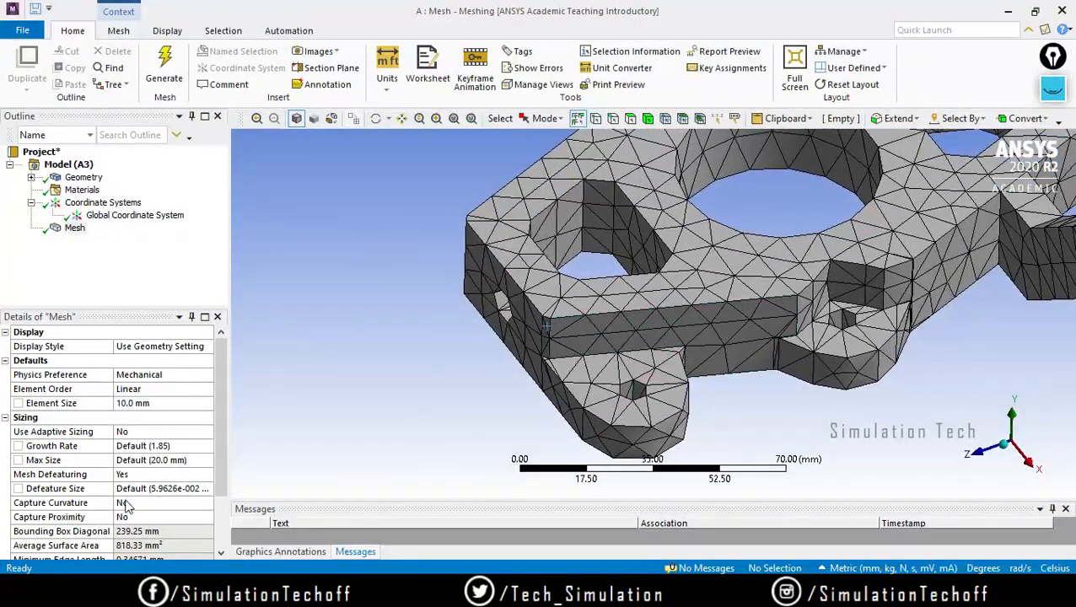
Switch Mesh Defeaturing to No in the sizing settings.
click(136, 476)
click(207, 475)
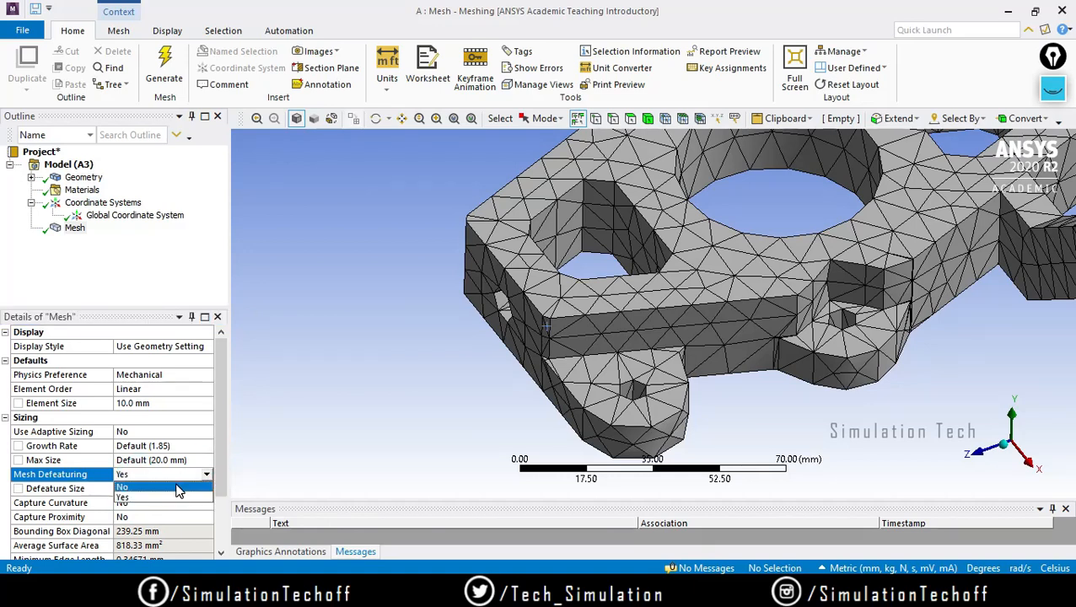
click(173, 496)
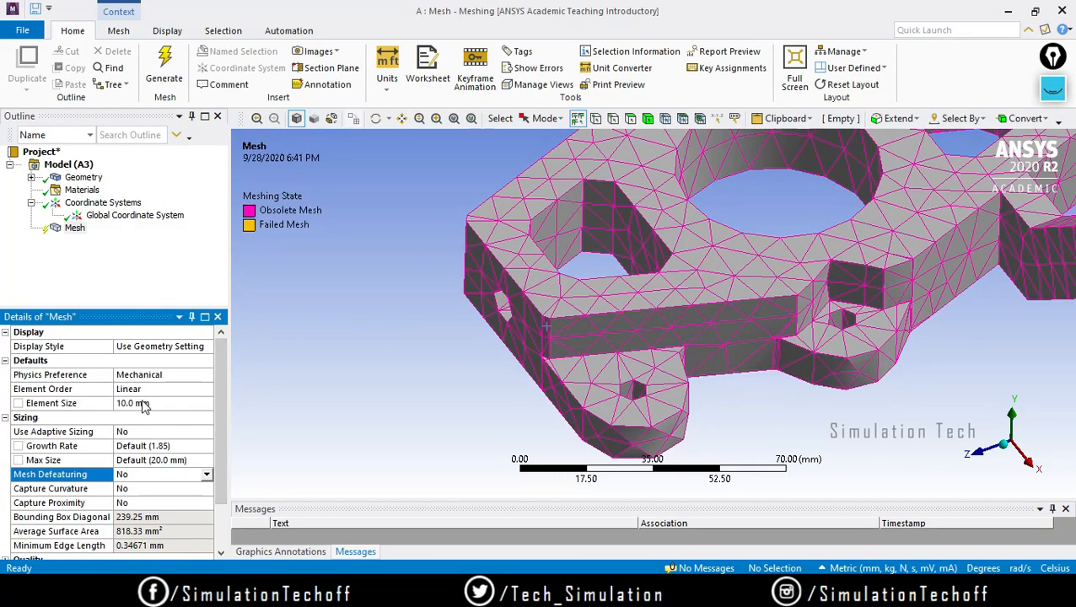
Set the global element size to 5 mm and generate the mesh without defeaturing.
click(143, 402)
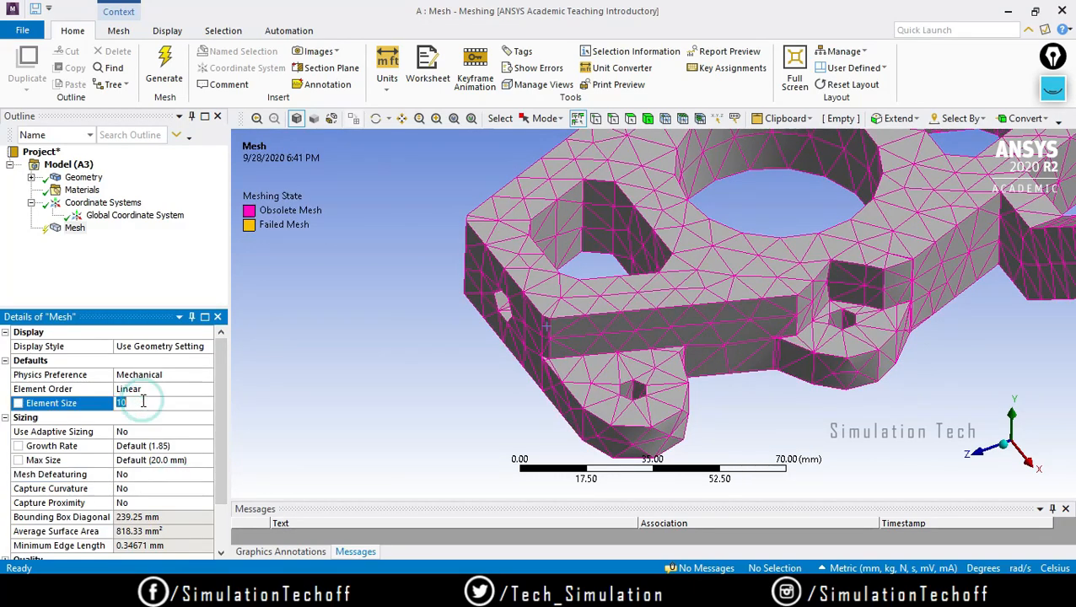
right_click(77, 229)
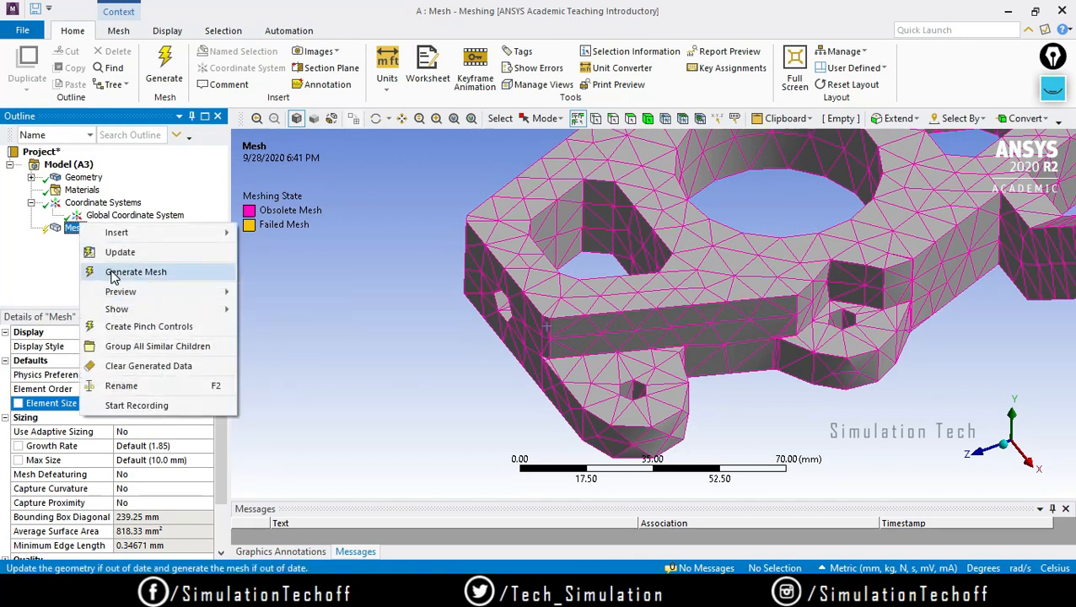
click(115, 272)
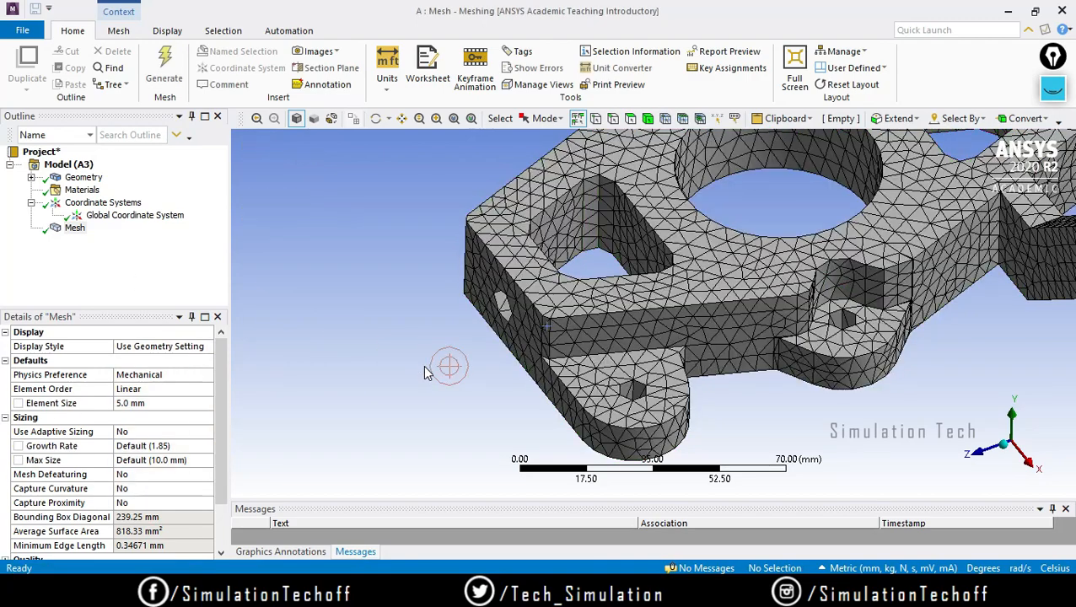
Examine the mesh around the end lug, the nearby pocket and the narrow fillet at the corner.
middle_drag(425, 368, 590, 375)
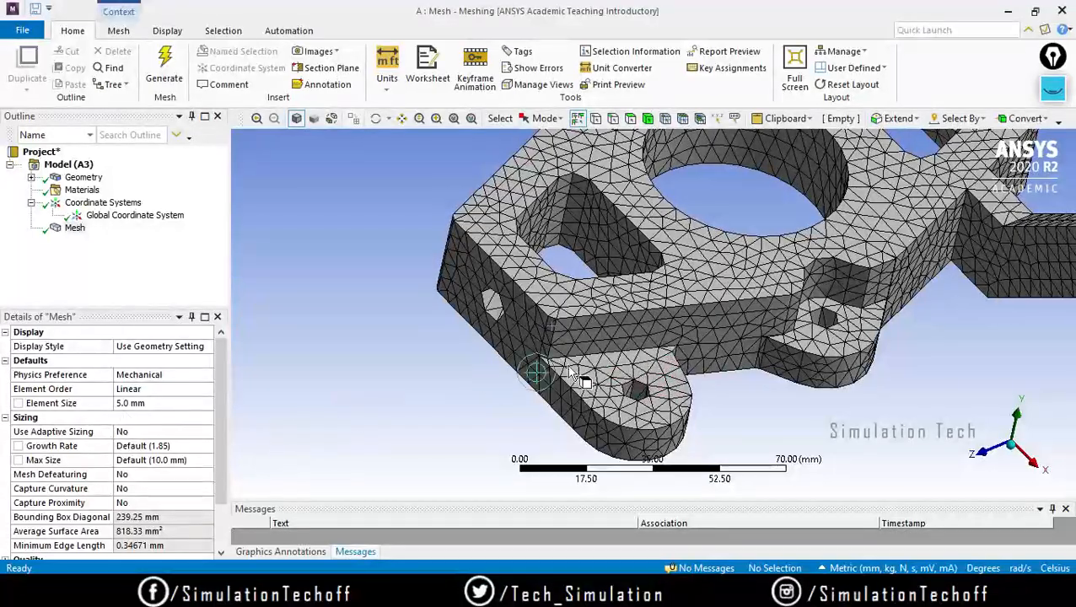
scroll(572, 374, up, 5)
ctrl+middle_drag(503, 324, 601, 405)
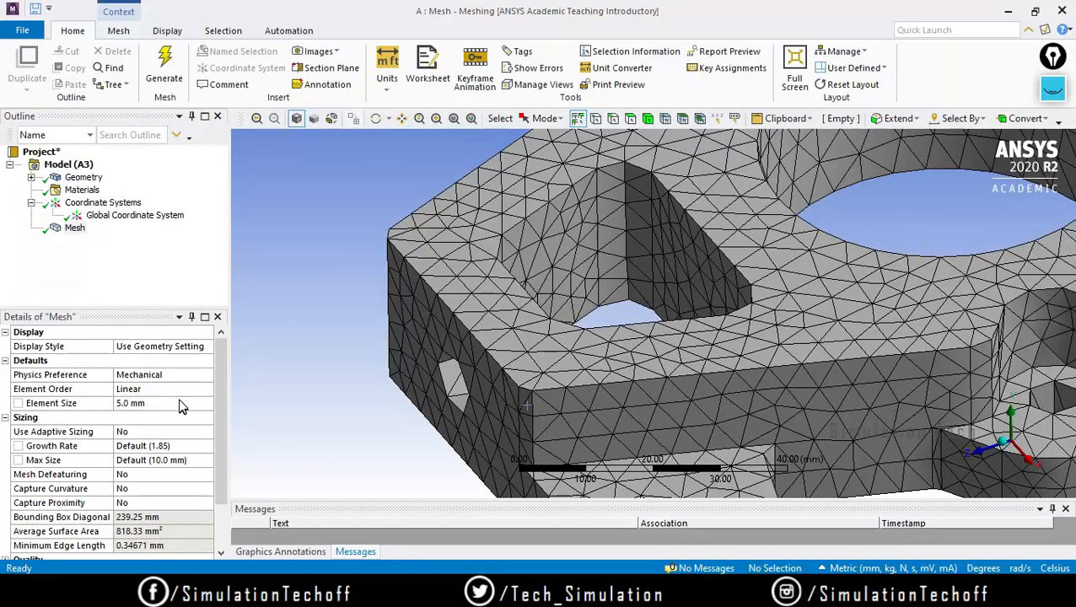
scroll(592, 330, down, 5)
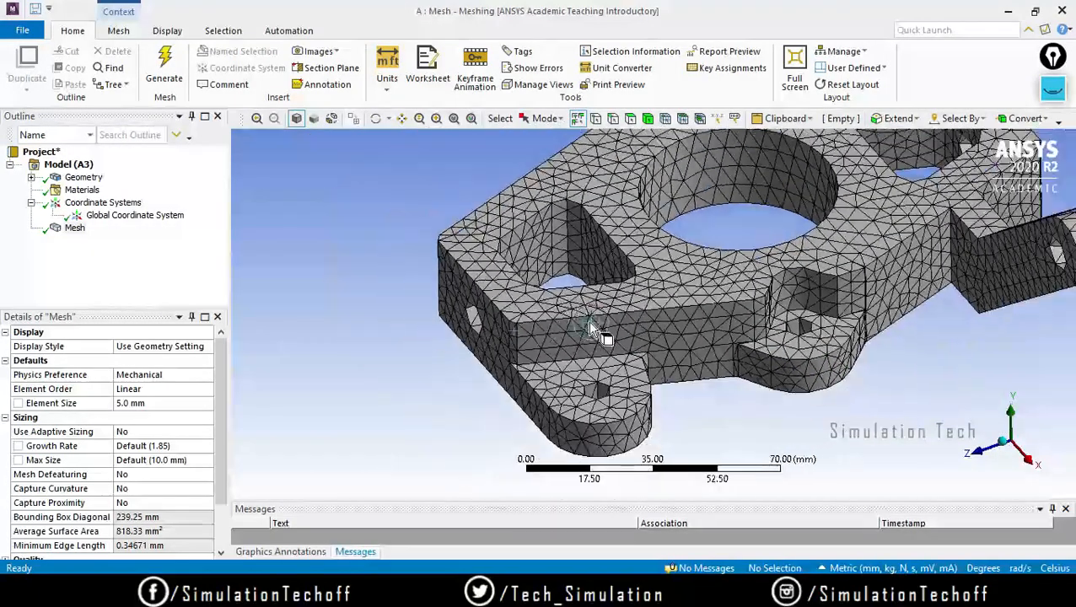
middle_drag(592, 331, 413, 420)
scroll(602, 337, up, 5)
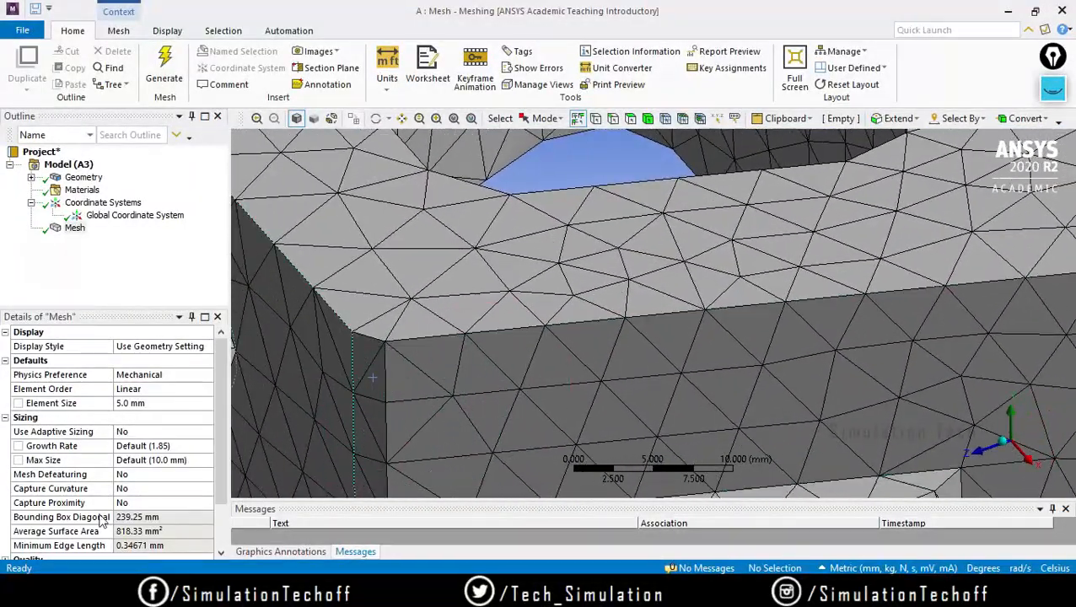
middle_drag(428, 384, 479, 336)
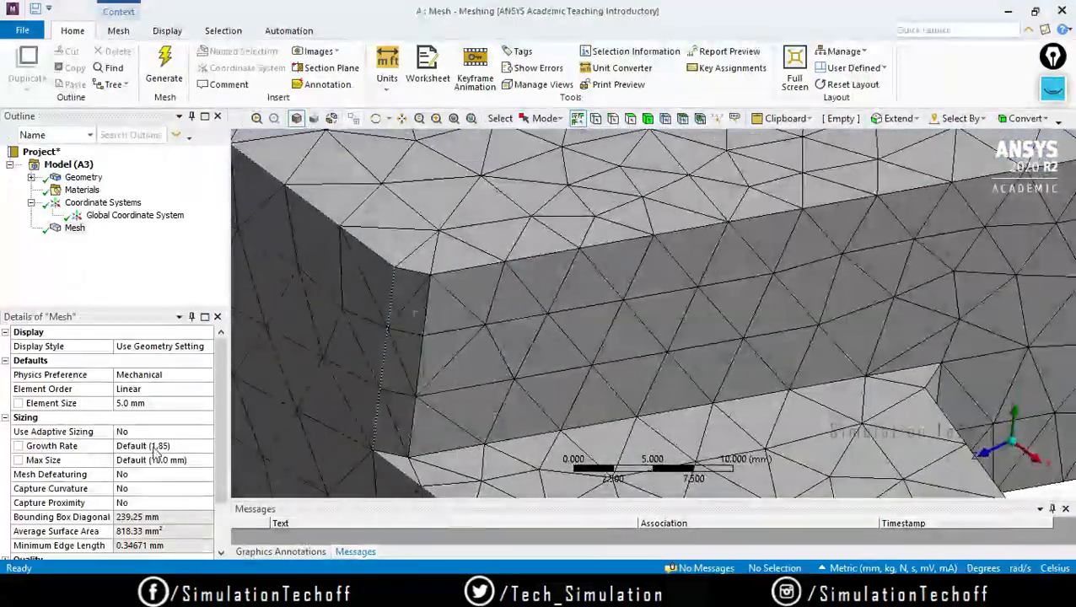
Switch Use Adaptive Sizing back to Yes and regenerate the mesh with defeaturing off.
click(154, 442)
click(206, 432)
click(206, 432)
click(202, 444)
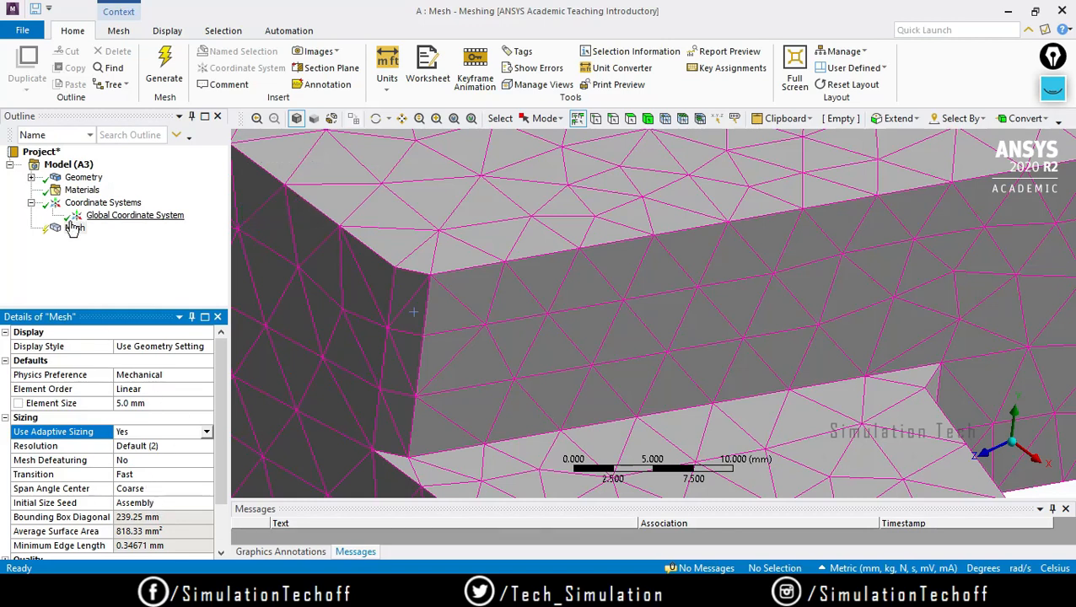
right_click(149, 218)
click(74, 227)
click(75, 228)
right_click(76, 230)
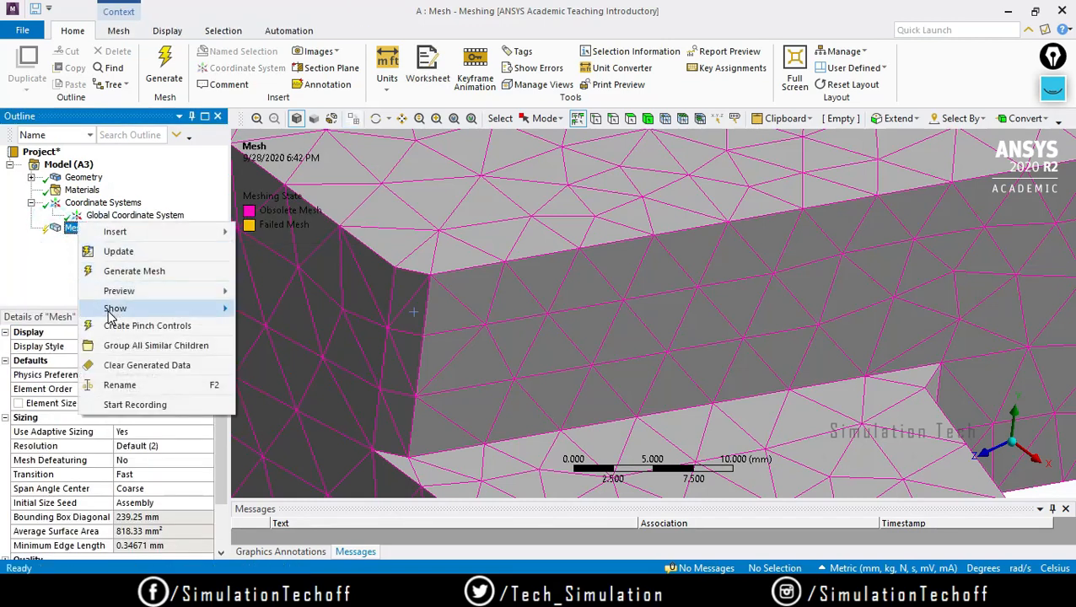
click(118, 272)
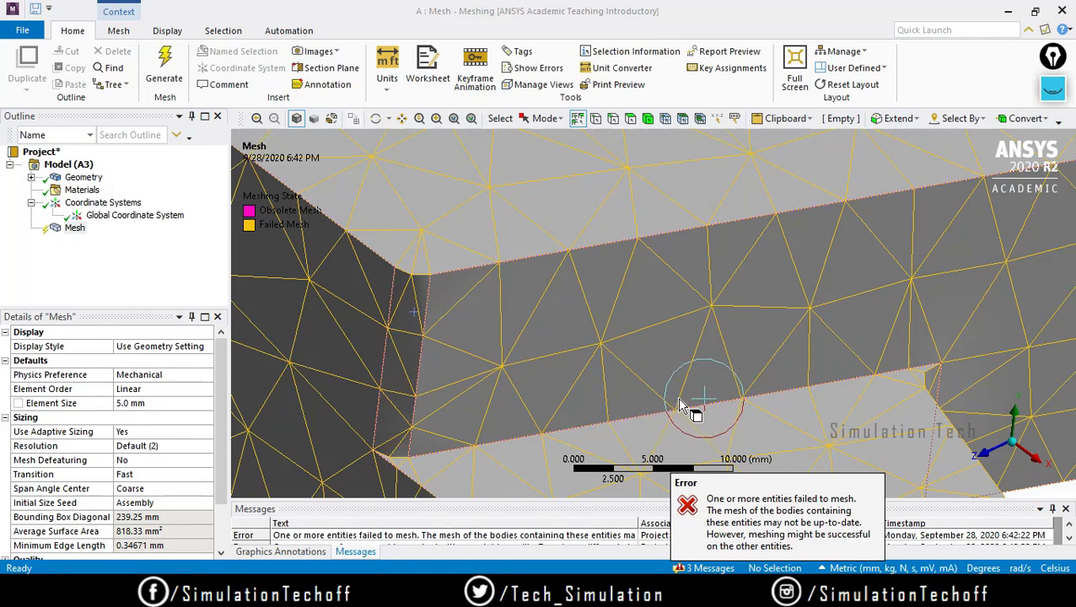
Set Transition to Slow and Span Angle Center to Medium.
click(145, 477)
click(207, 475)
click(169, 502)
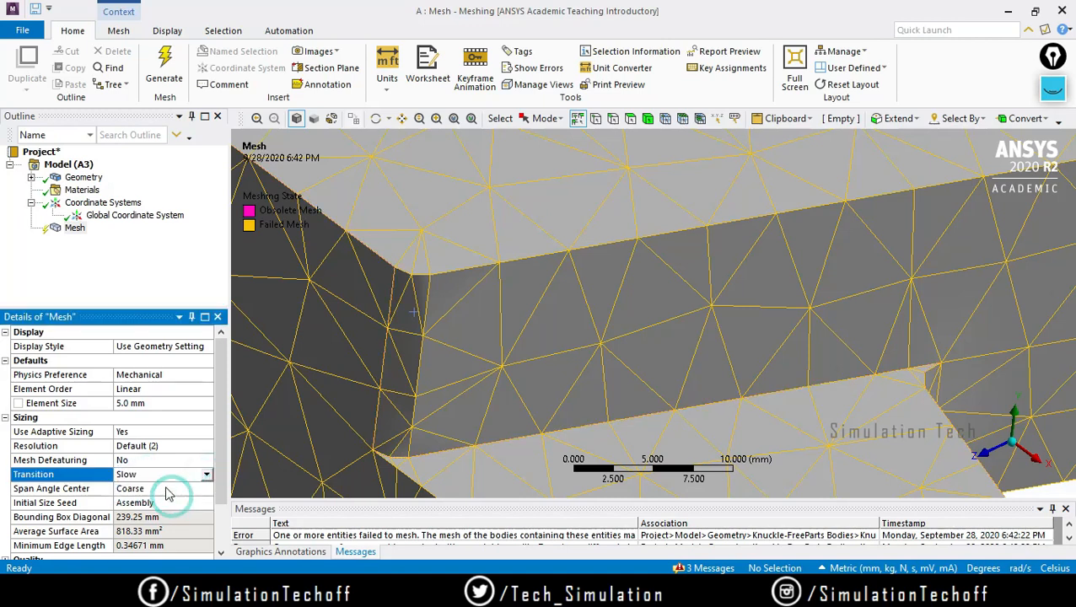
click(160, 489)
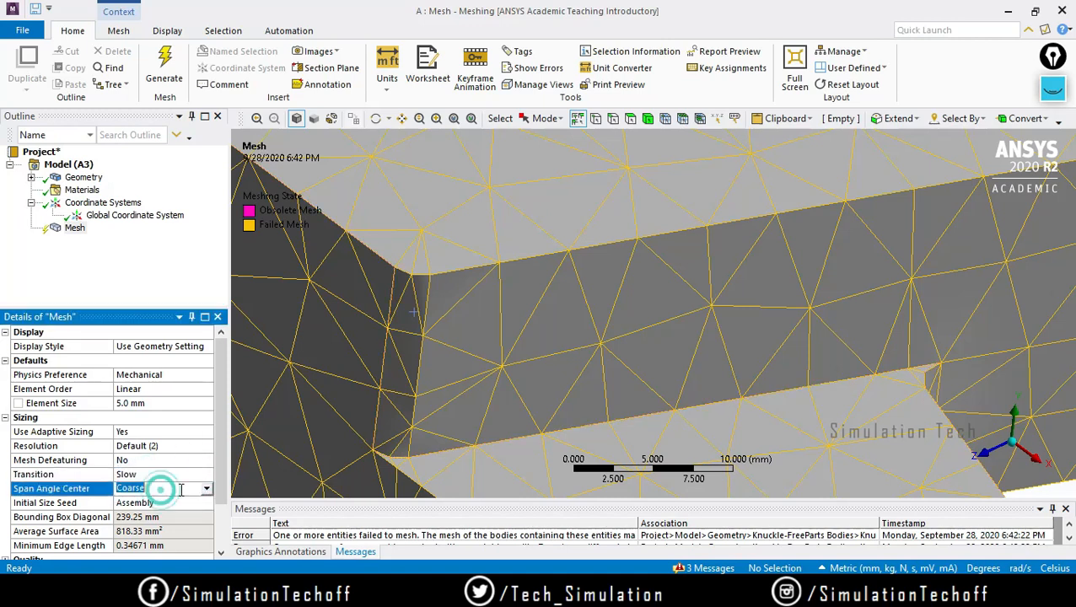
click(207, 491)
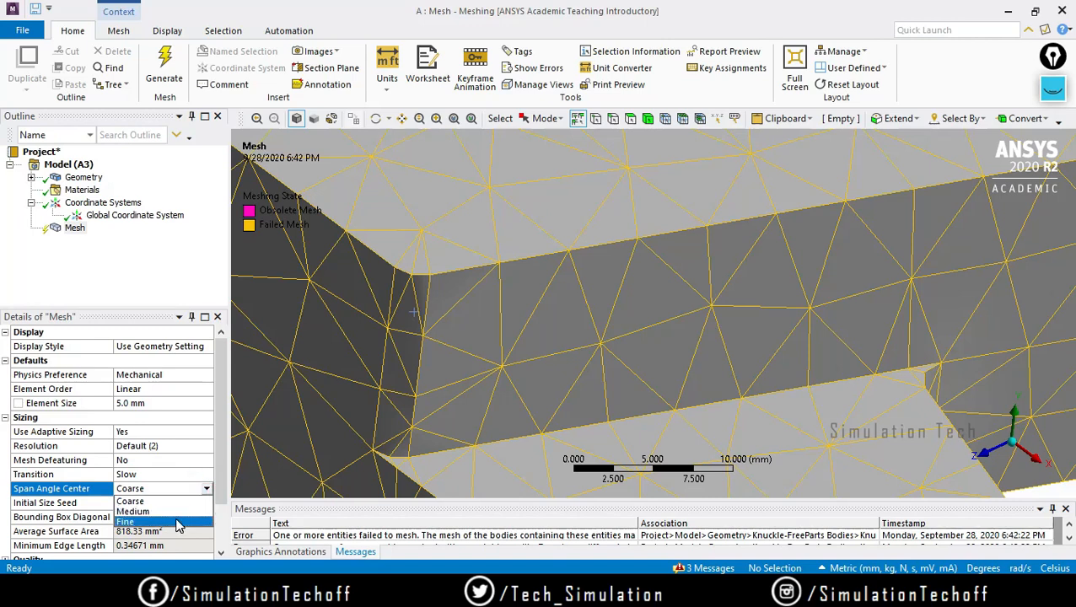
click(176, 513)
Regenerate the mesh with the slow transition and medium span angle settings.
mouse_move(223, 432)
mouse_down()
mouse_move(225, 472)
mouse_move(224, 436)
mouse_up()
right_click(75, 228)
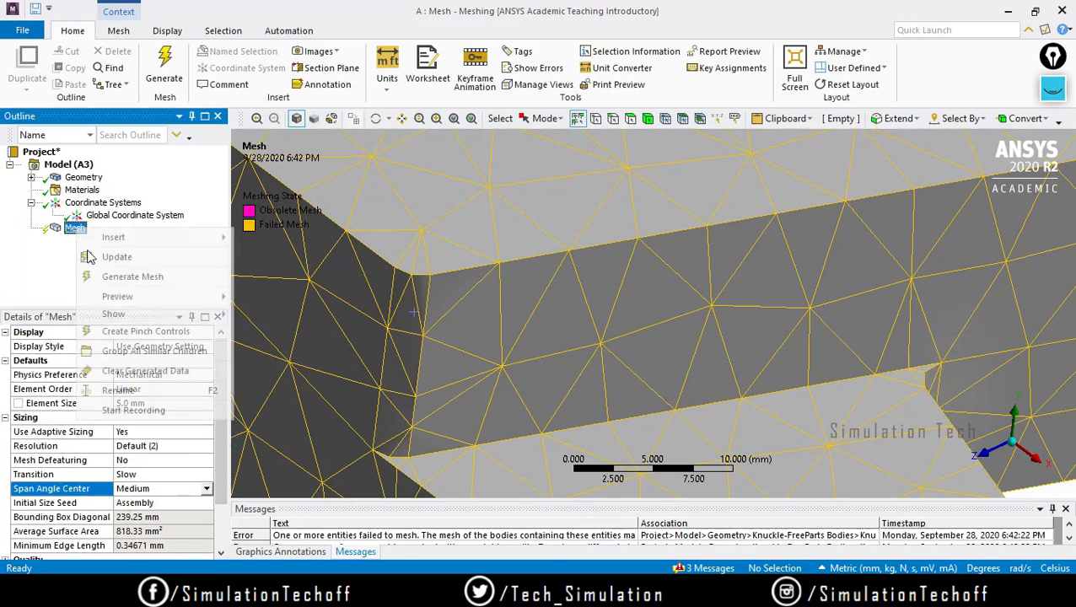
click(133, 276)
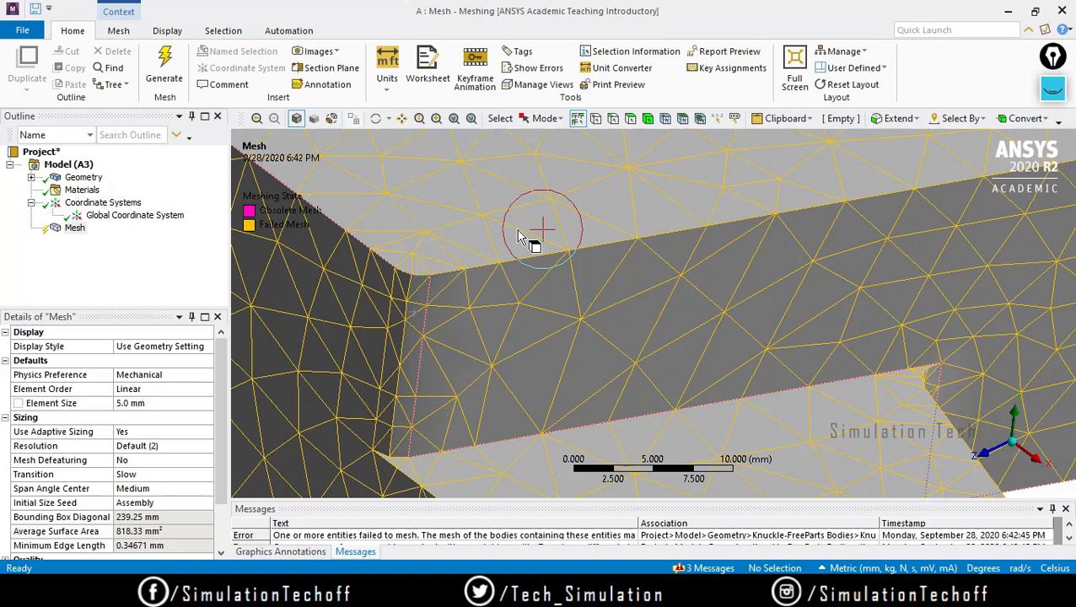
Examine the element transition along the side wall and around the narrow strip beside the curved pocket.
ctrl+middle_drag(631, 252, 250, 268)
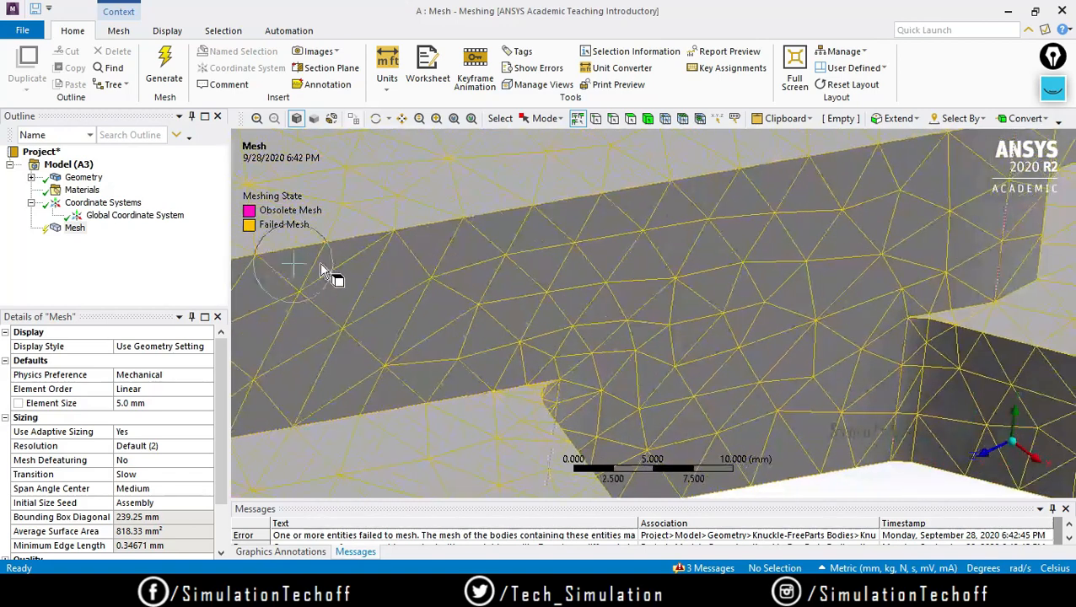
scroll(563, 259, up, 3)
scroll(592, 262, down, 8)
ctrl+middle_drag(783, 243, 590, 327)
scroll(733, 335, up, 4)
scroll(766, 310, up, 2)
scroll(679, 305, up, 5)
ctrl+middle_drag(588, 236, 670, 356)
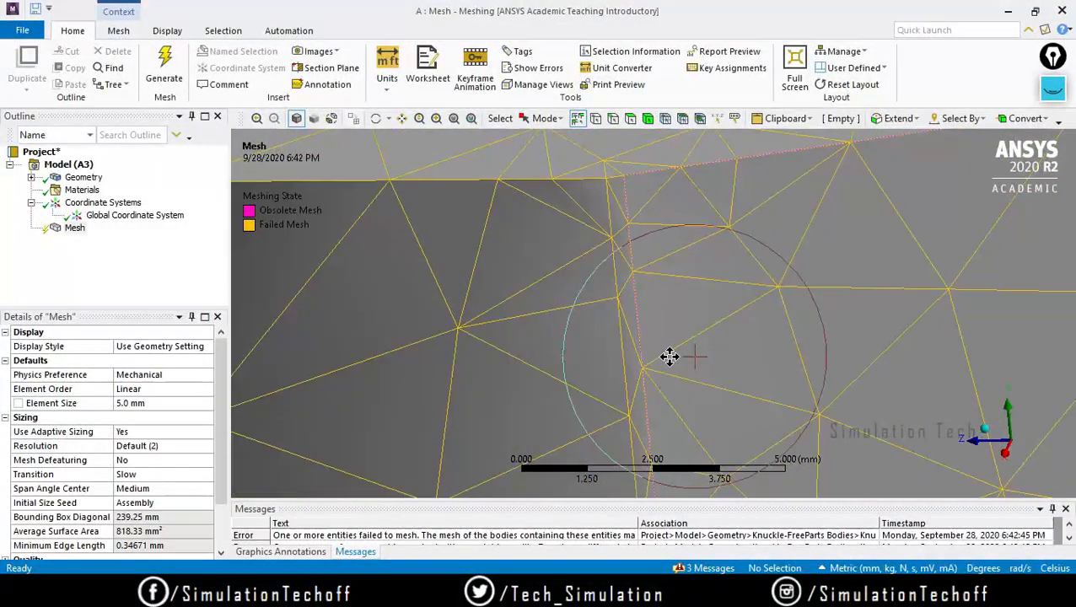
Select the narrow strip face beside the curved pocket and compare it with the surrounding elements.
click(630, 119)
click(632, 235)
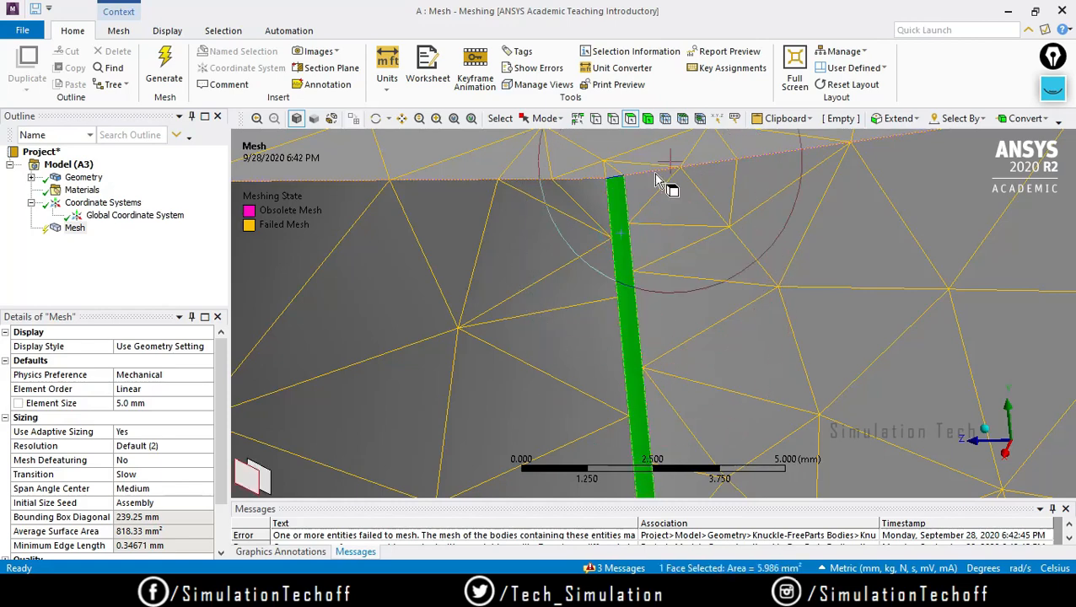
scroll(660, 291, up, 1)
scroll(663, 291, down, 2)
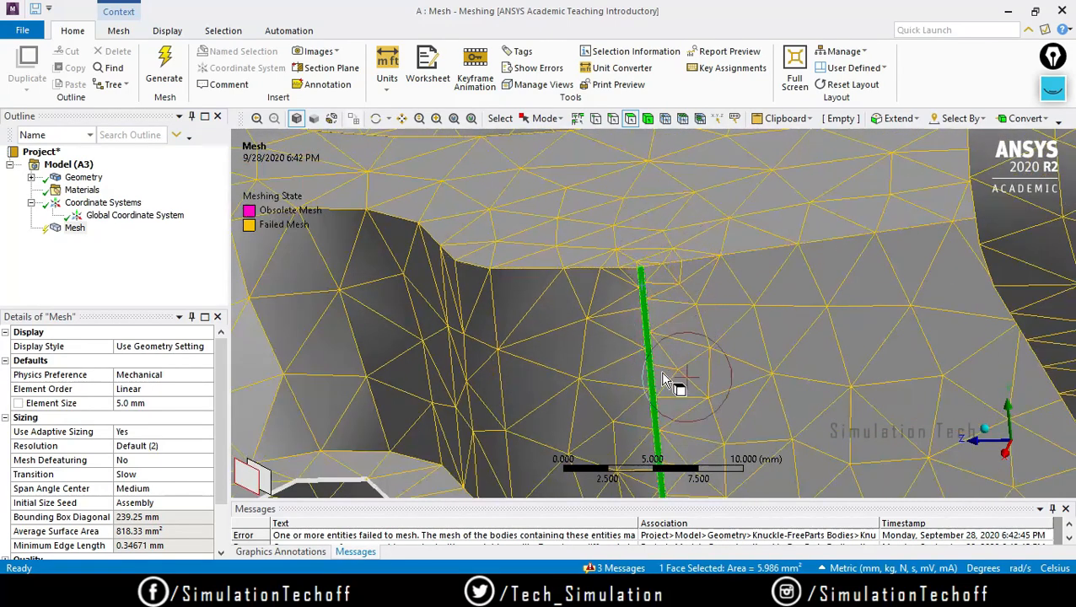
shift+middle_drag(669, 416, 616, 201)
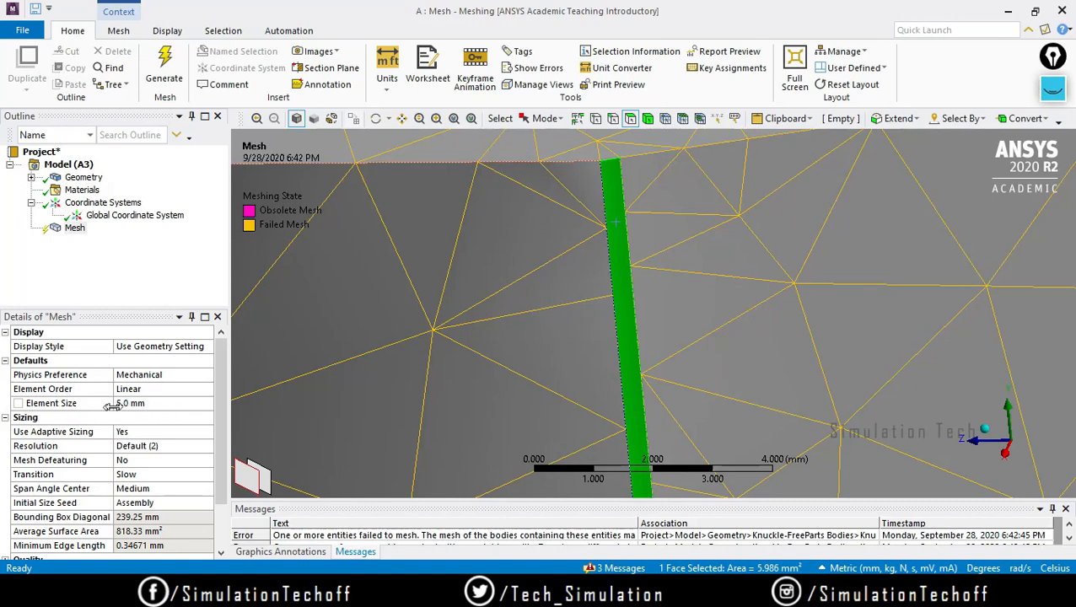
Set the global element size to 1 mm.
click(156, 406)
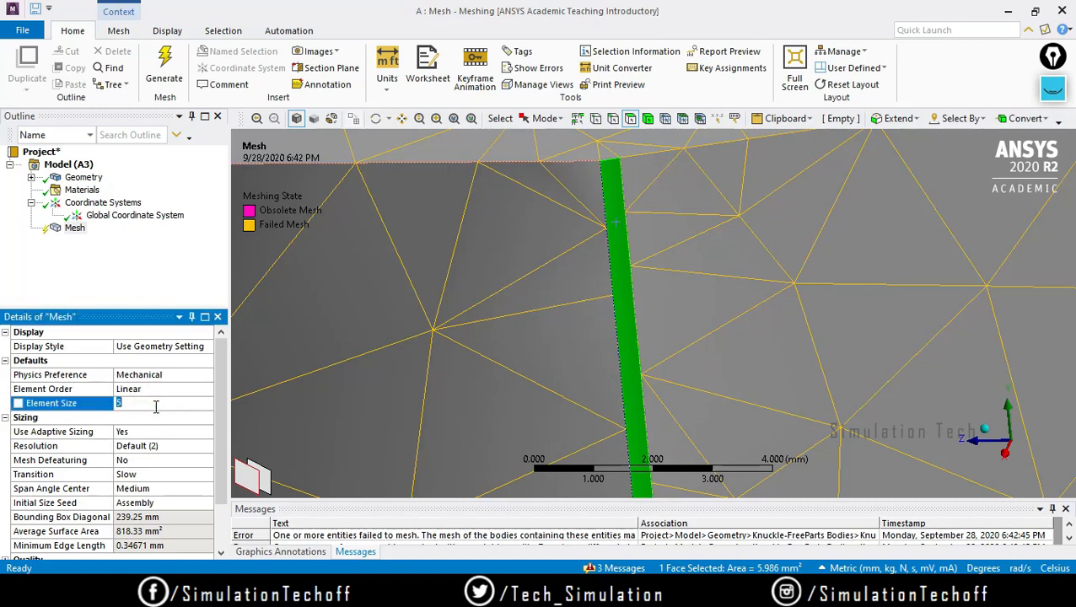
text(1)
key(Return)
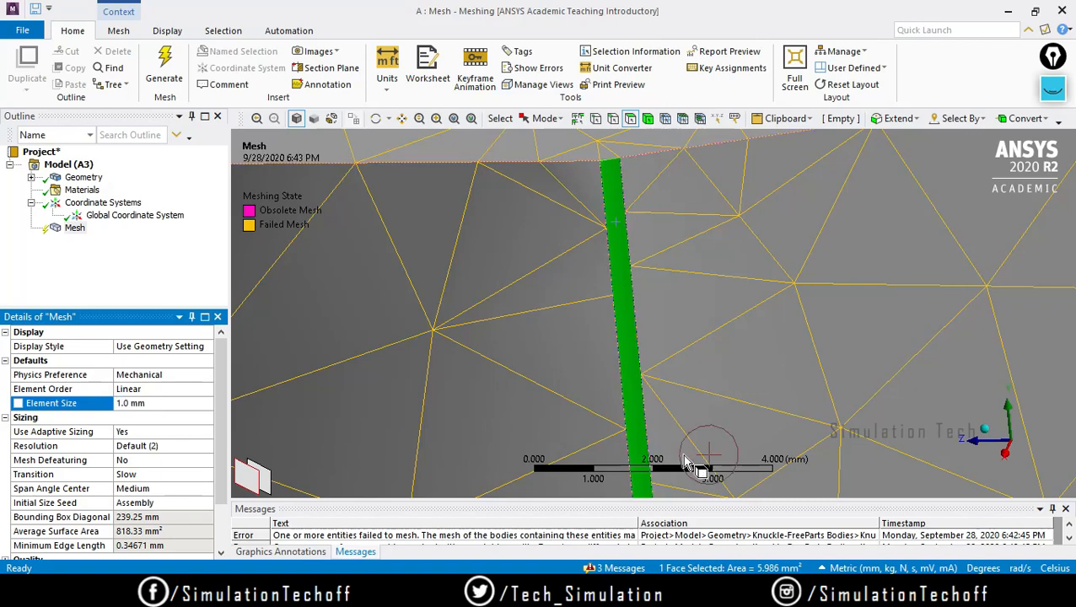
Regenerate the knuckle mesh with the 1 mm element size and show the detailed meshing status.
click(385, 355)
scroll(386, 357, down, 12)
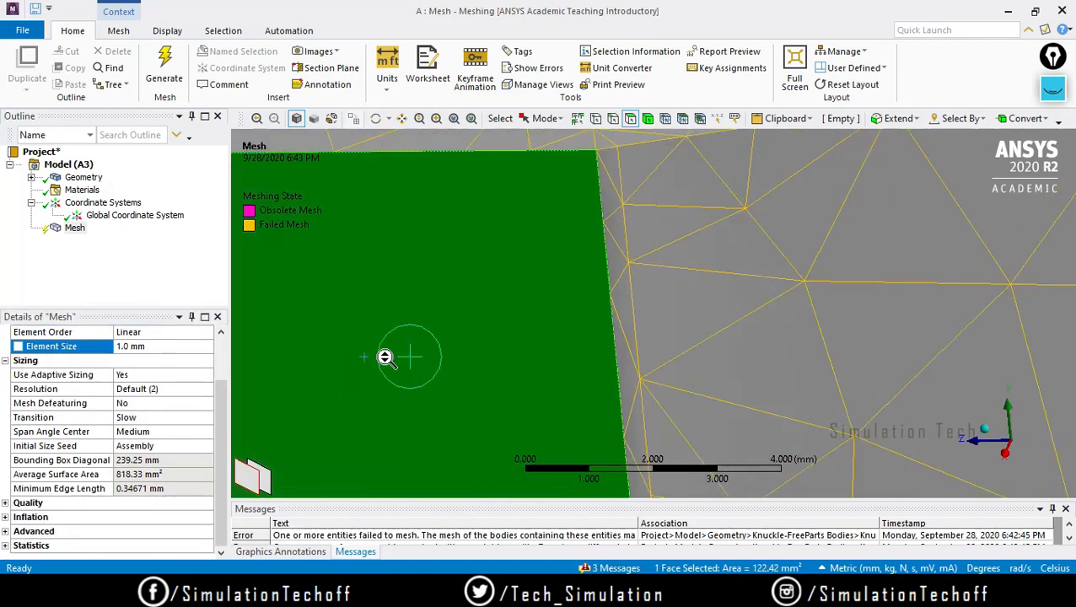
scroll(416, 330, down, 5)
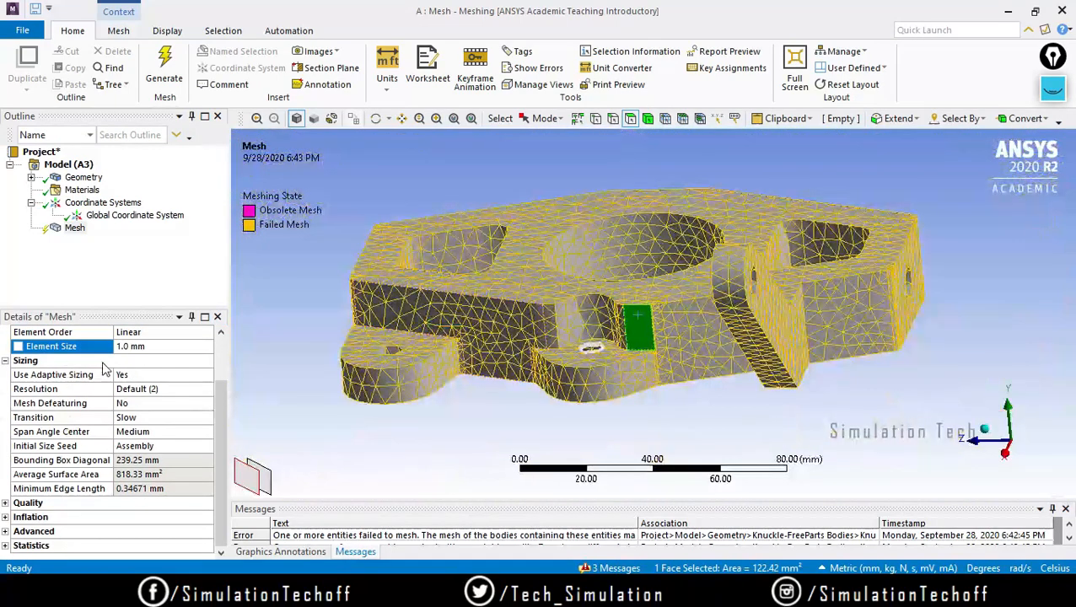
scroll(217, 429, up, 1)
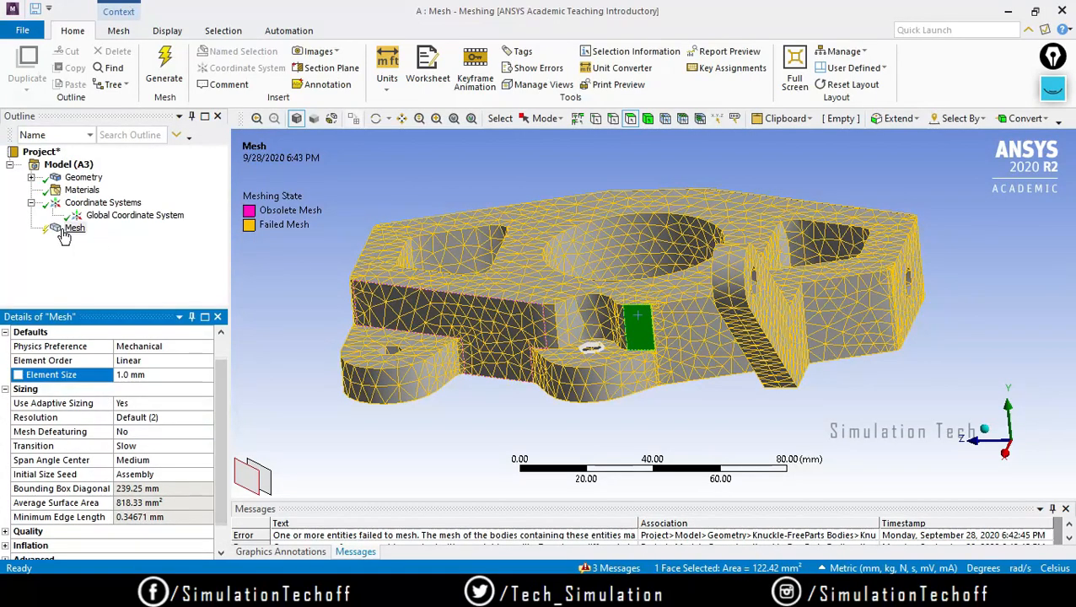
right_click(65, 229)
click(119, 278)
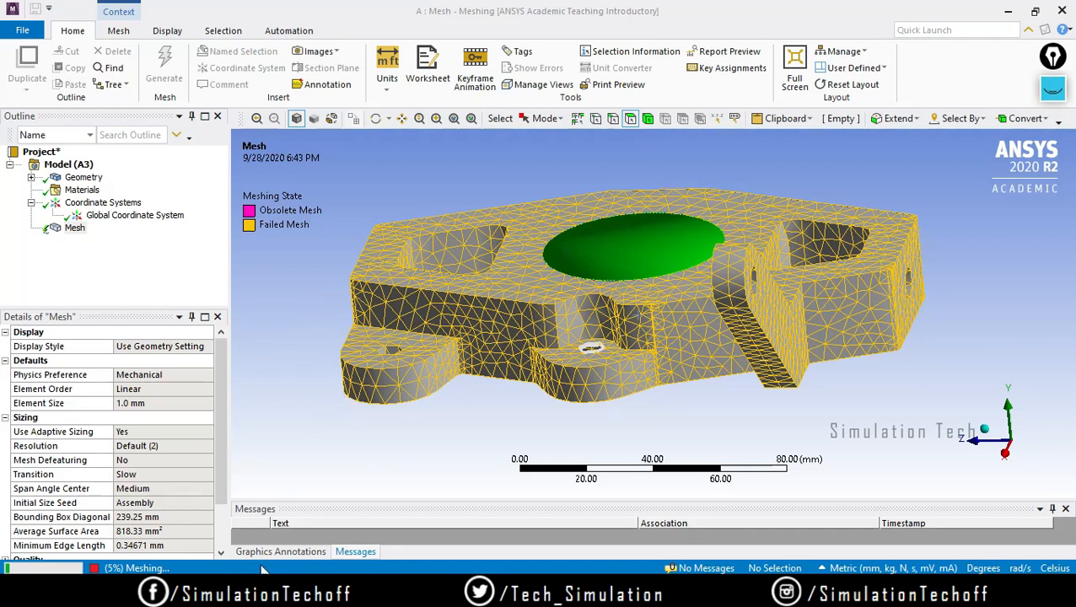
click(172, 568)
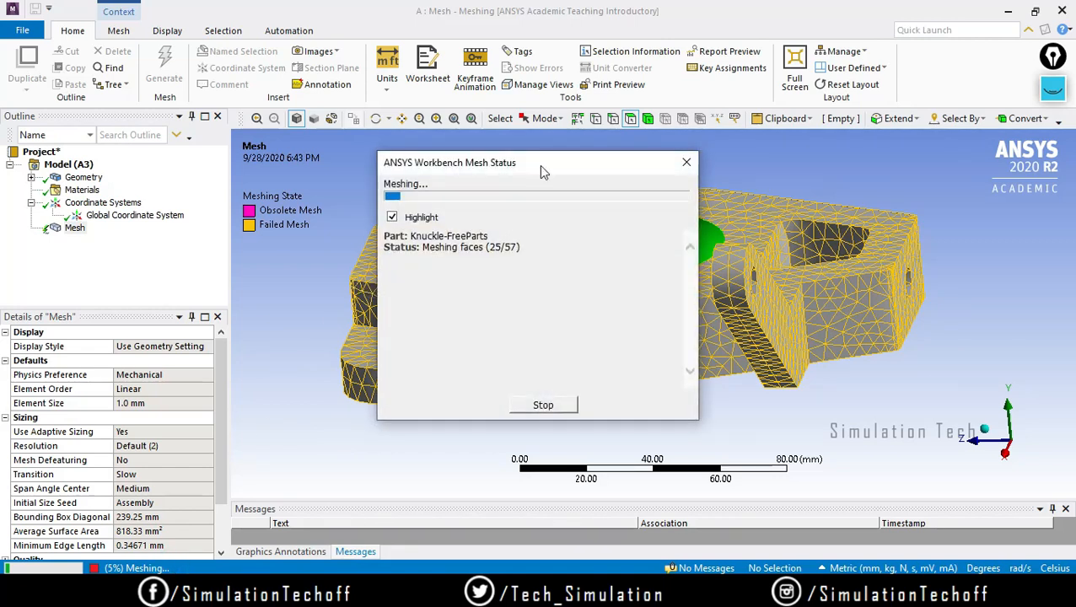
drag(540, 166, 375, 200)
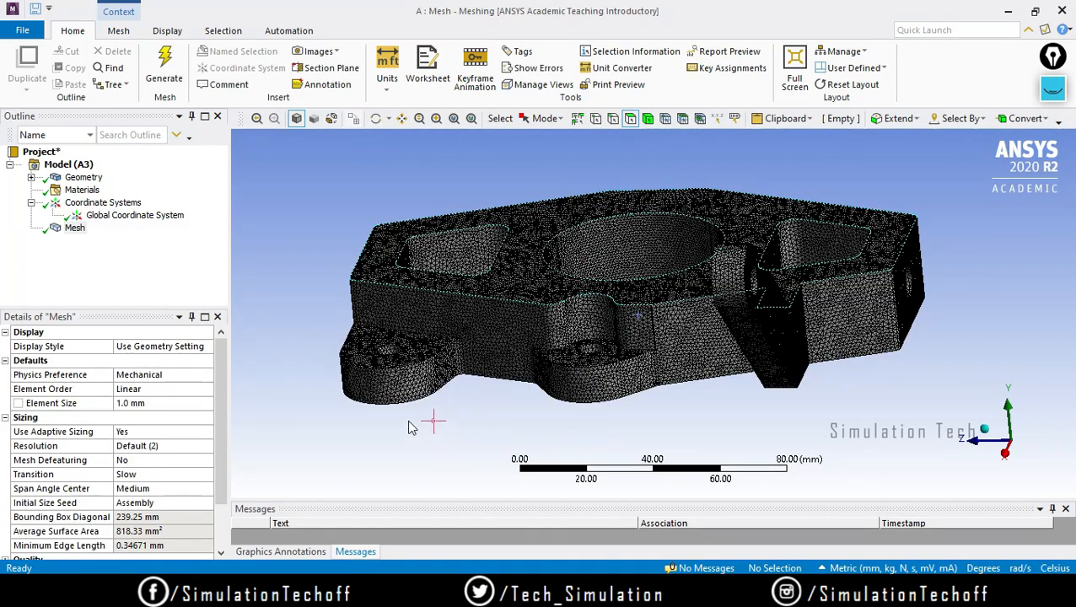
Examine the refined mesh beside the curved pocket and select the narrow strip face to compare its elements with the neighbouring faces.
middle_drag(502, 420, 547, 430)
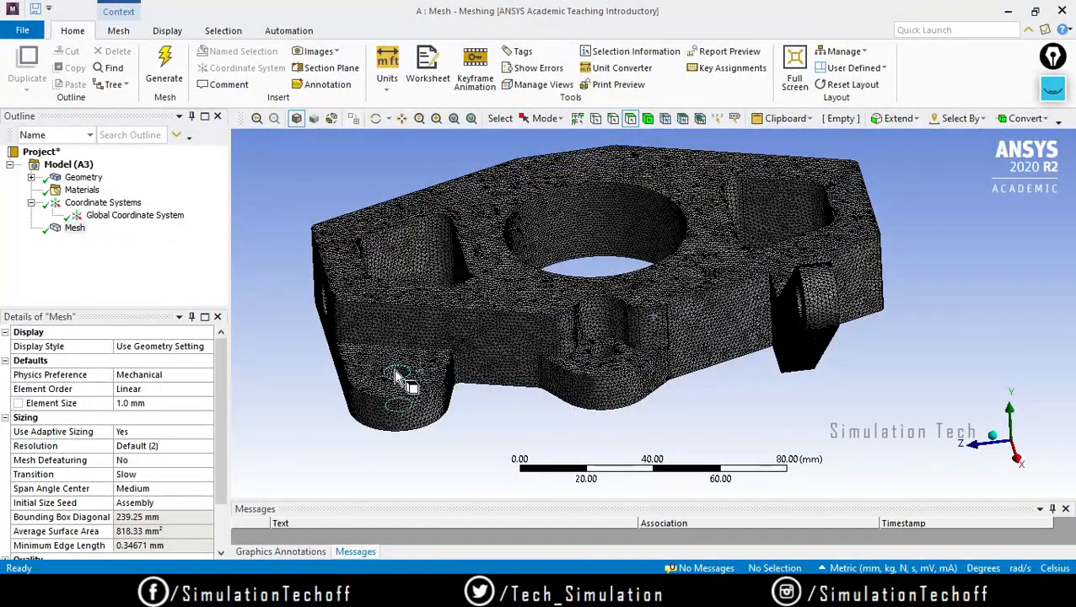
scroll(672, 353, up, 10)
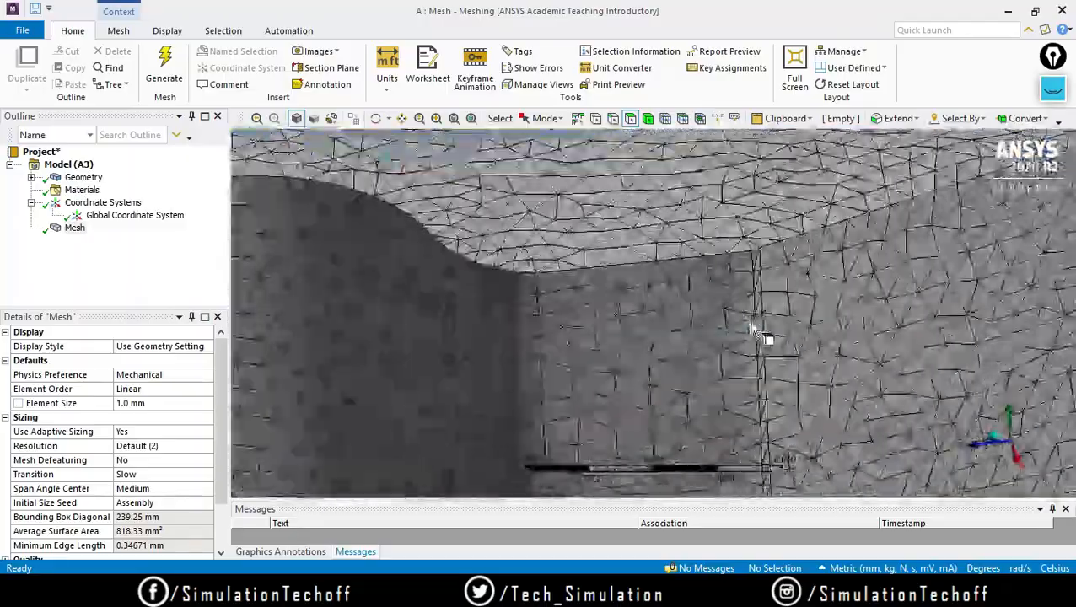
middle_drag(759, 334, 680, 334)
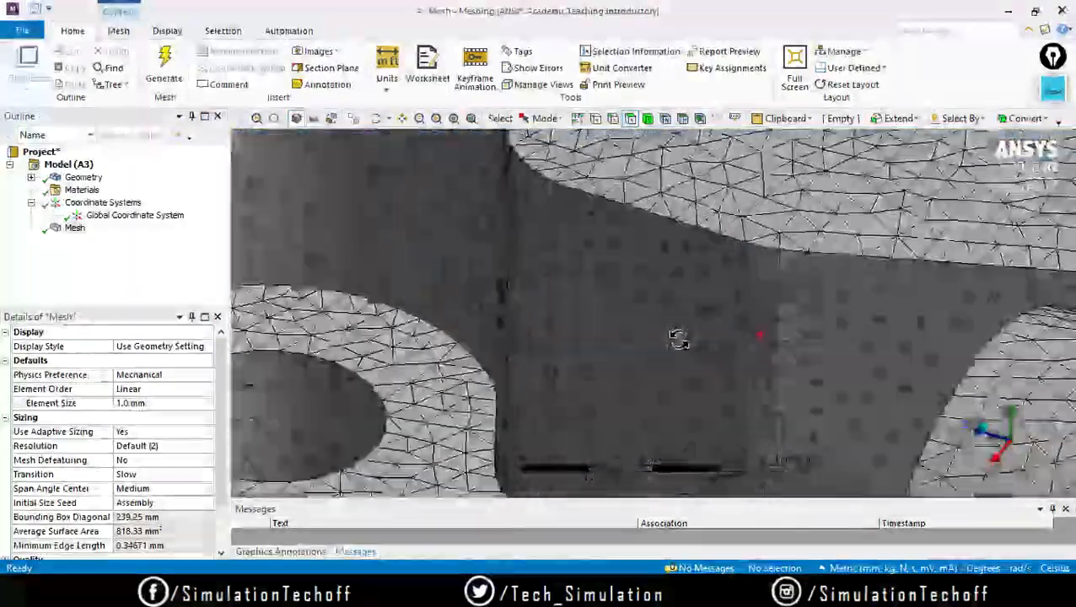
scroll(817, 332, up, 5)
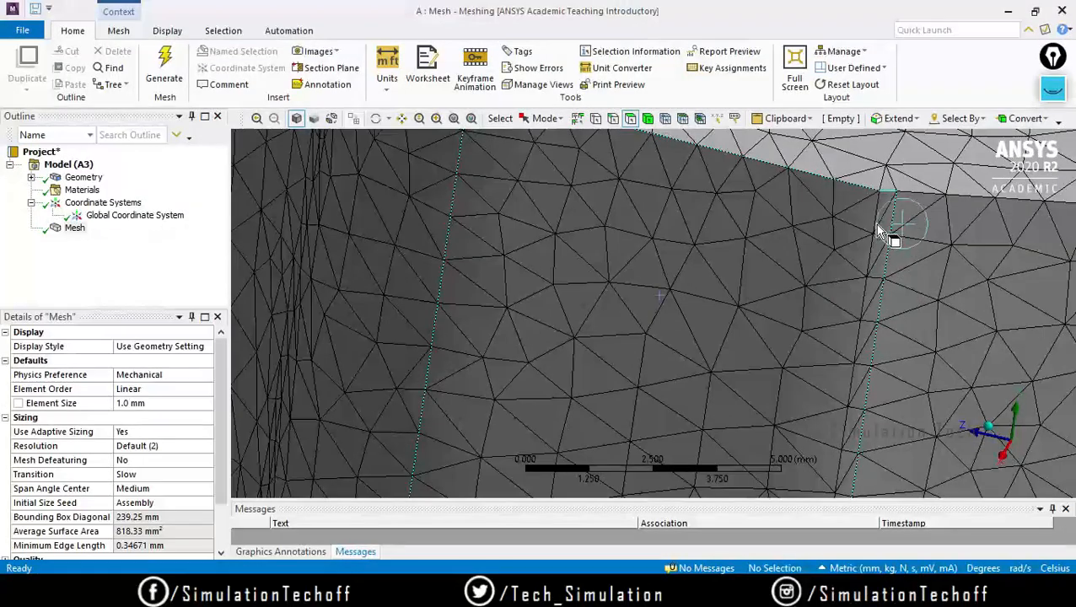
click(884, 207)
scroll(904, 271, down, 8)
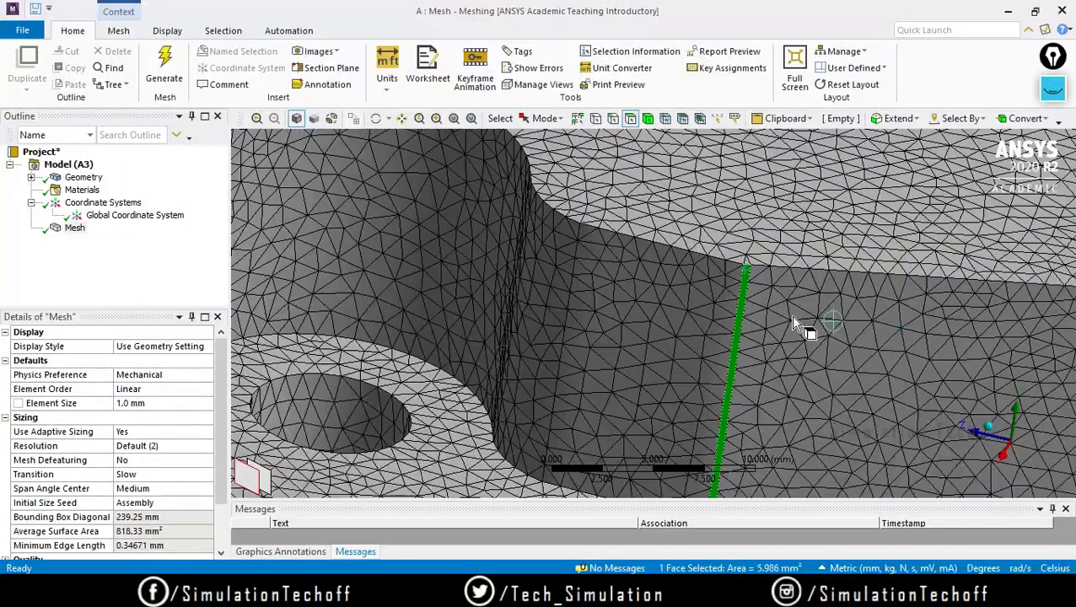
scroll(715, 316, up, 3)
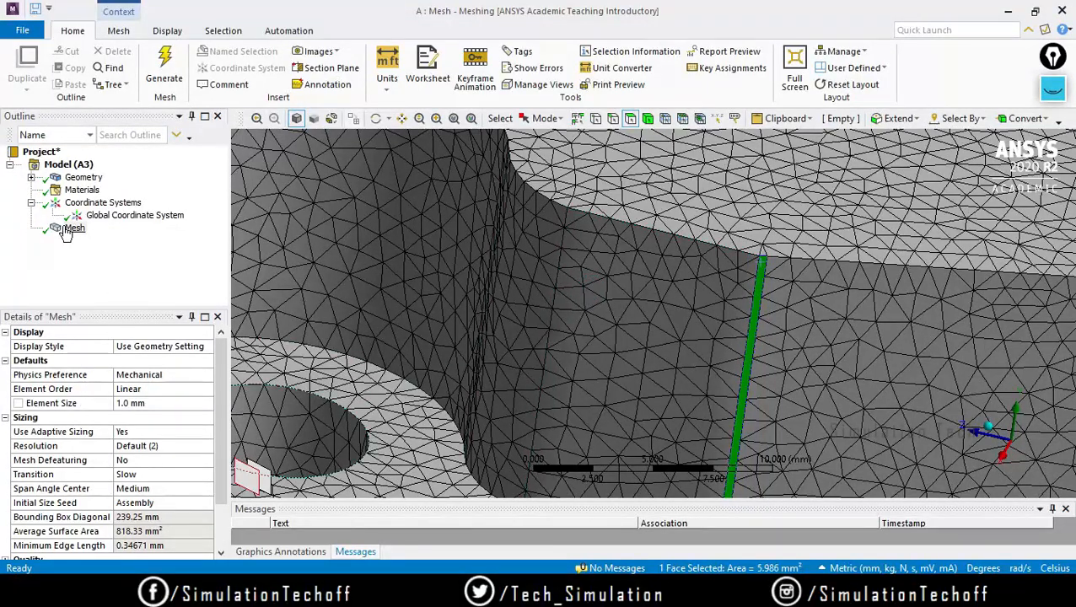
Expand the mesh statistics to read the node and element counts.
scroll(218, 387, down, 2)
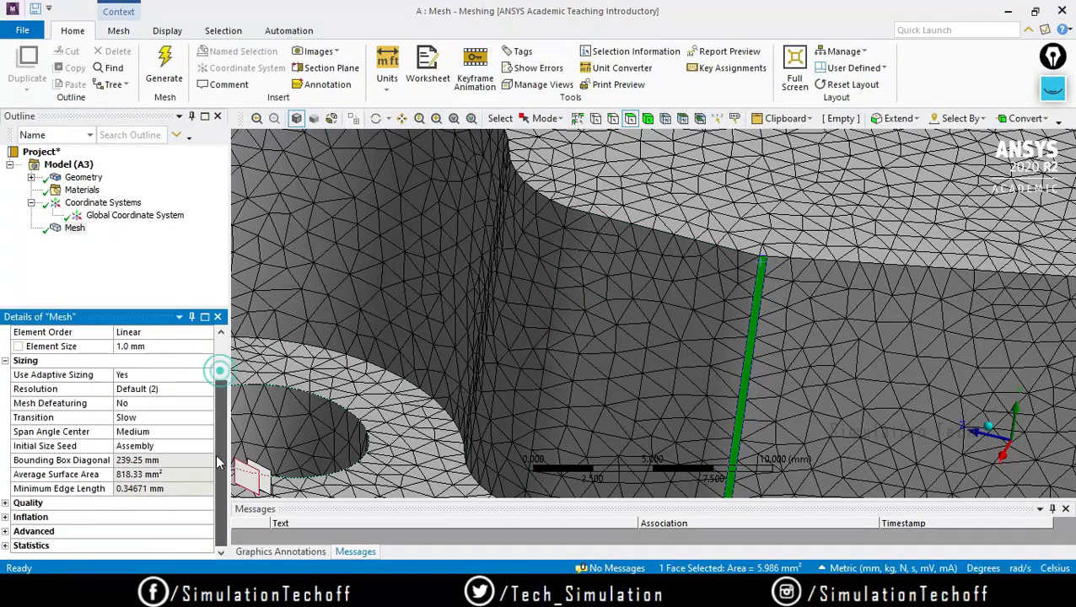
click(25, 546)
click(218, 414)
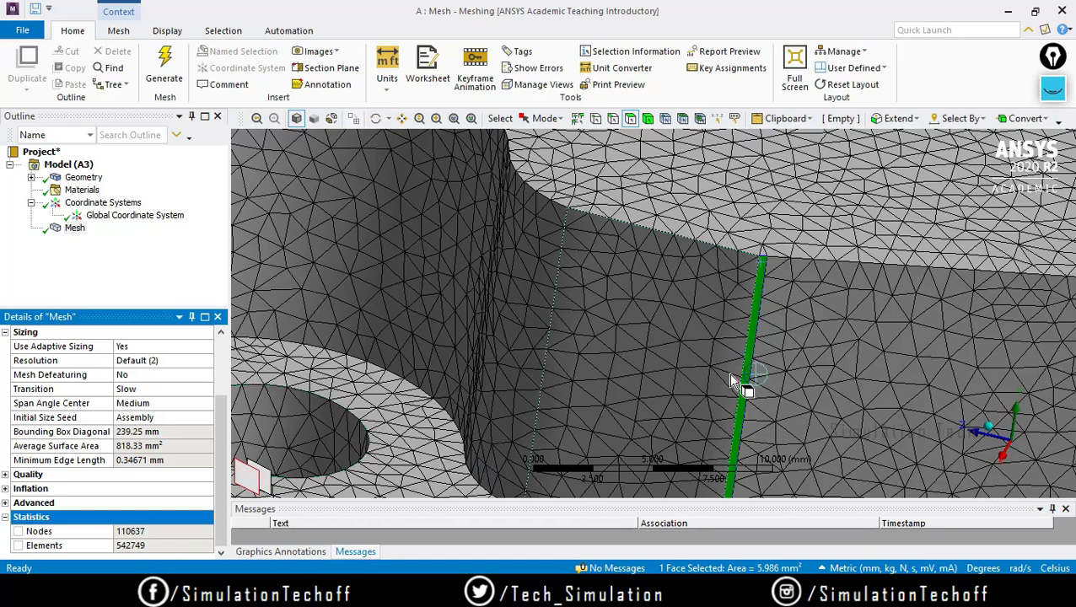
Examine the refined mesh over the whole knuckle from several angles and review the sizing settings.
ctrl+middle_drag(628, 345, 633, 311)
scroll(633, 313, up, 3)
scroll(633, 313, down, 10)
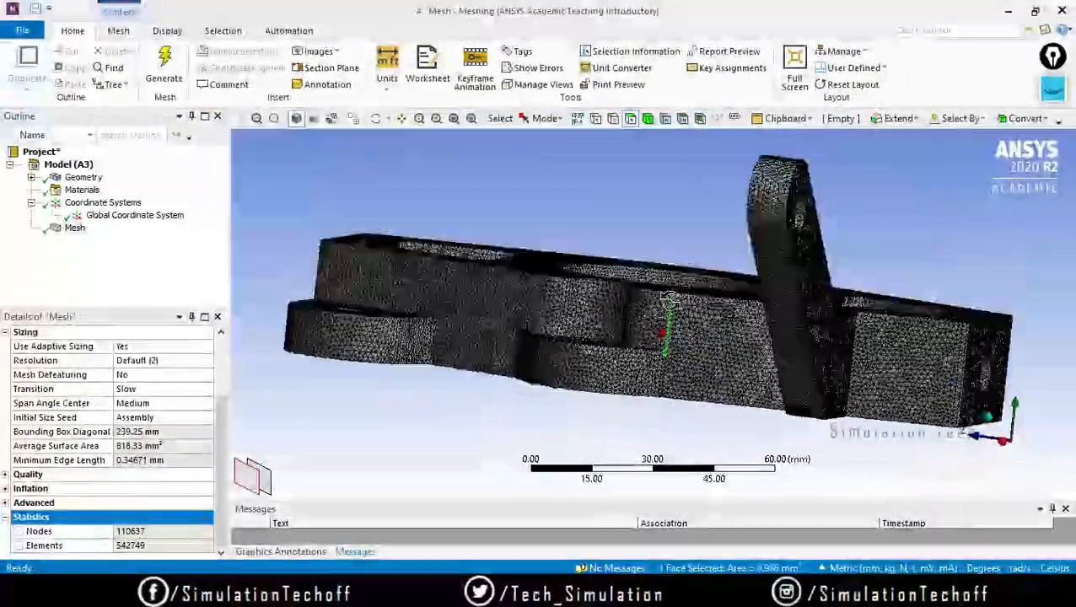
middle_drag(668, 301, 780, 344)
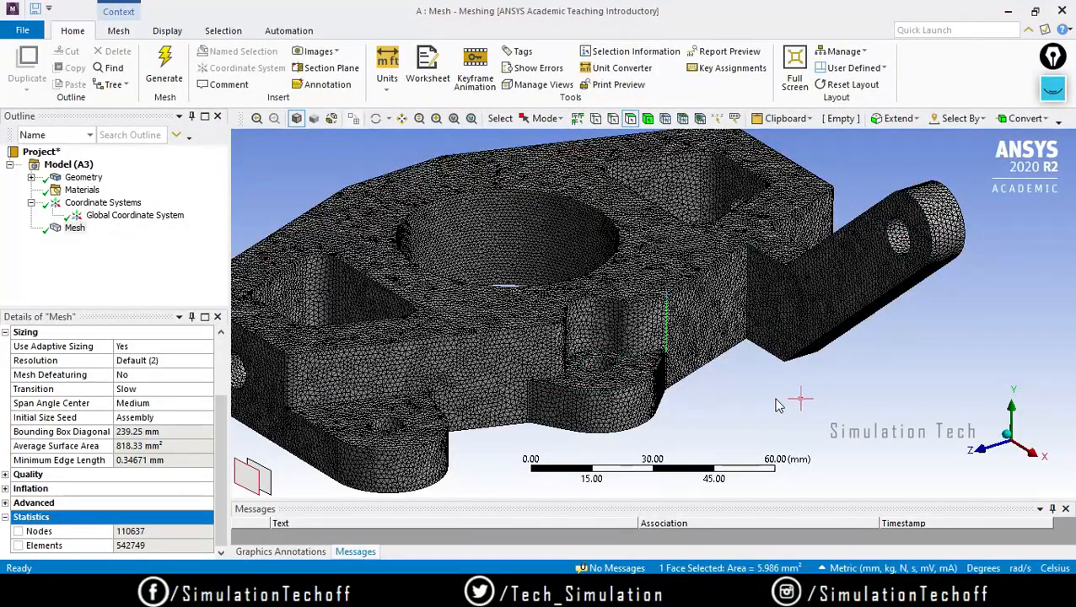
middle_drag(824, 365, 708, 460)
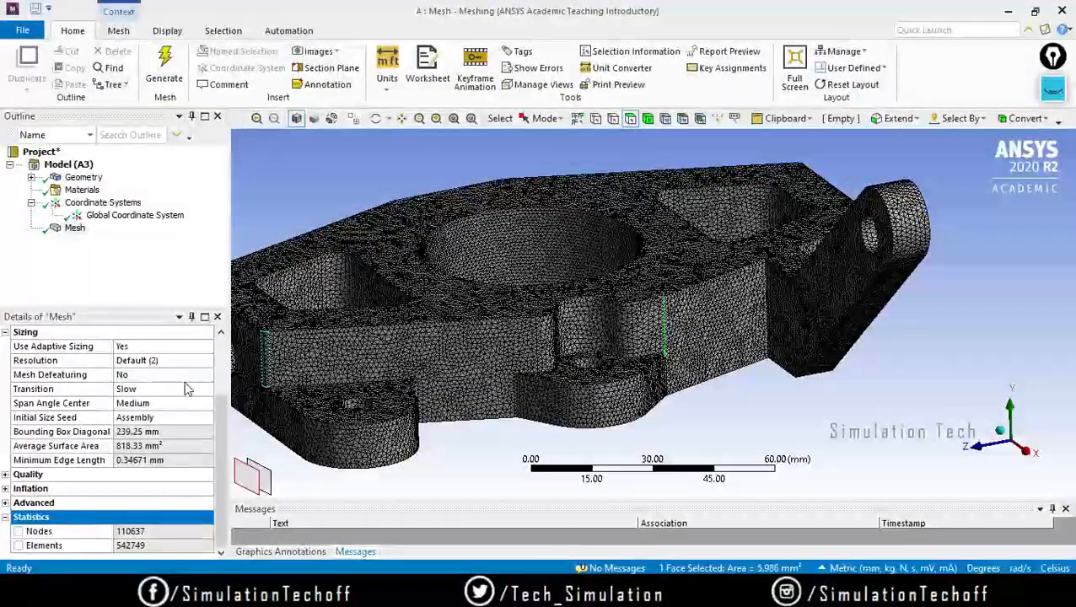
scroll(219, 424, up, 3)
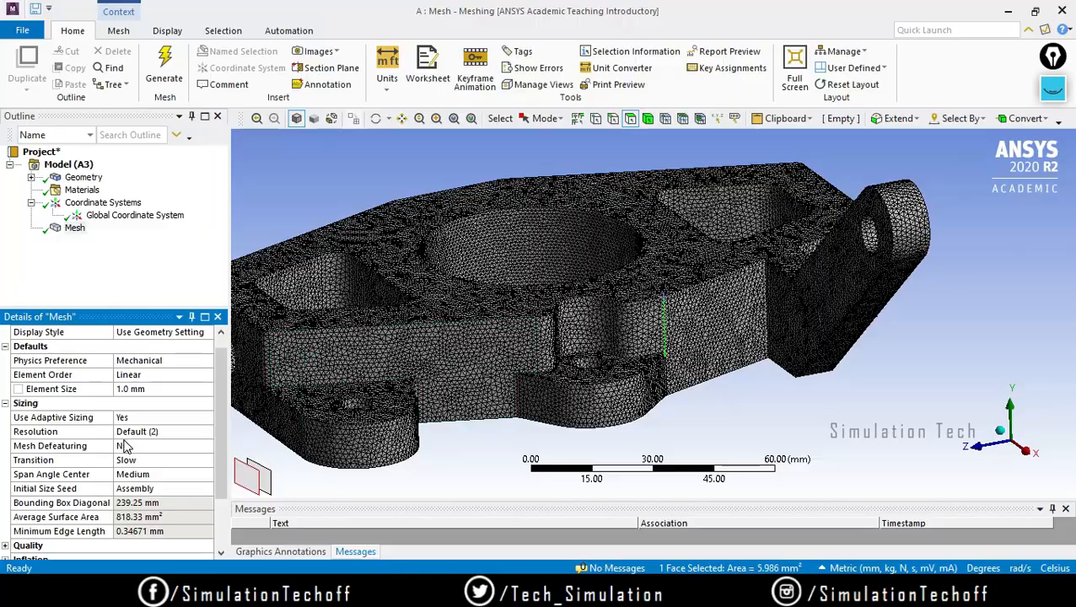
Inspect the element sizes along the side wall near the corner beside the end hole.
ctrl+middle_drag(329, 379, 449, 381)
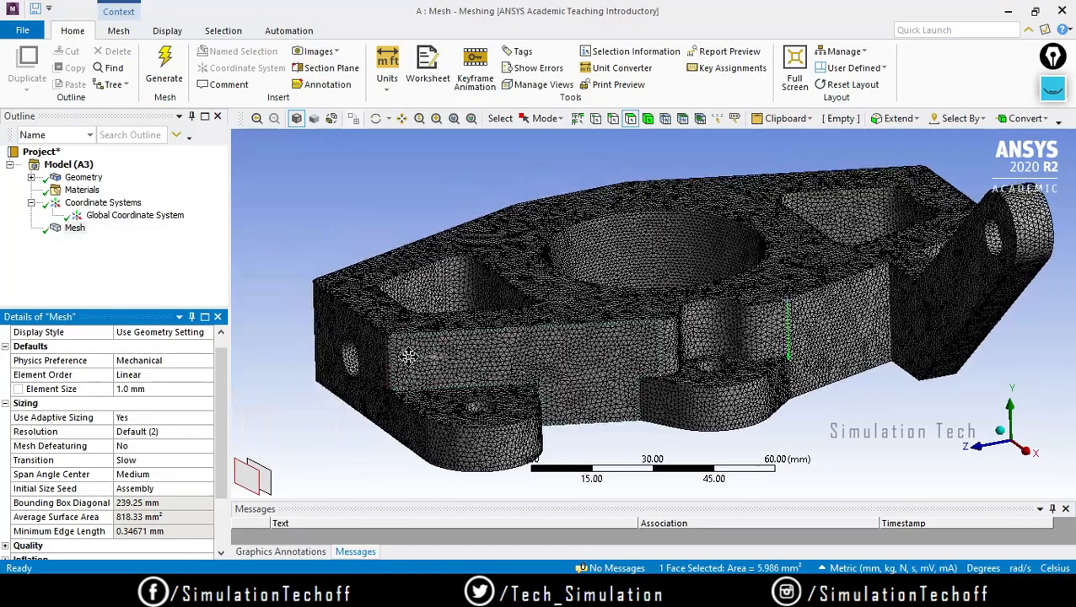
scroll(414, 363, up, 4)
ctrl+middle_drag(372, 384, 675, 350)
scroll(523, 386, up, 3)
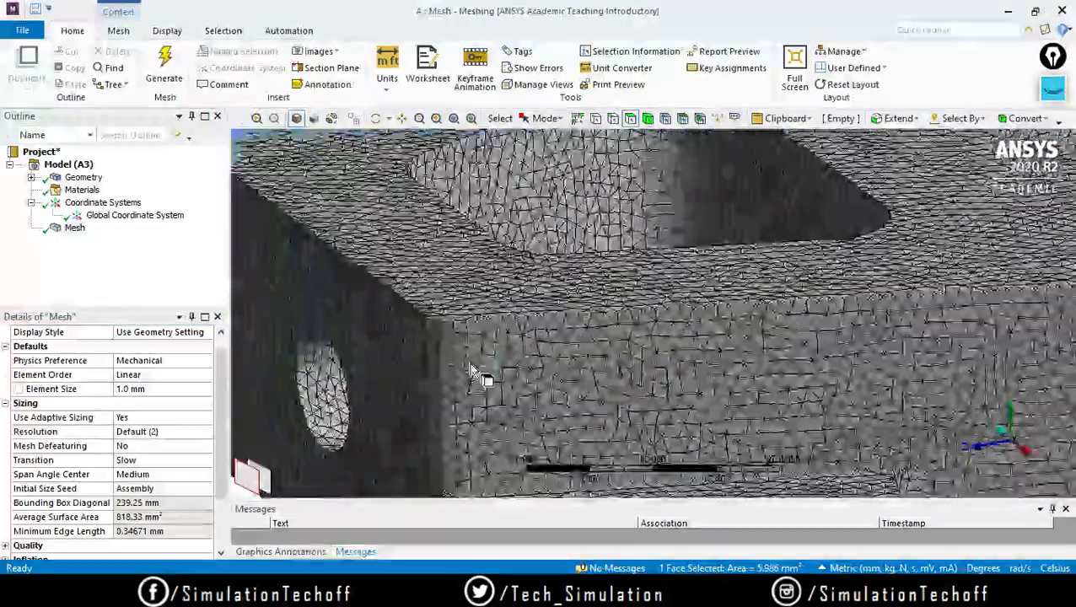
ctrl+middle_drag(481, 377, 553, 426)
scroll(572, 241, up, 3)
scroll(540, 375, up, 1)
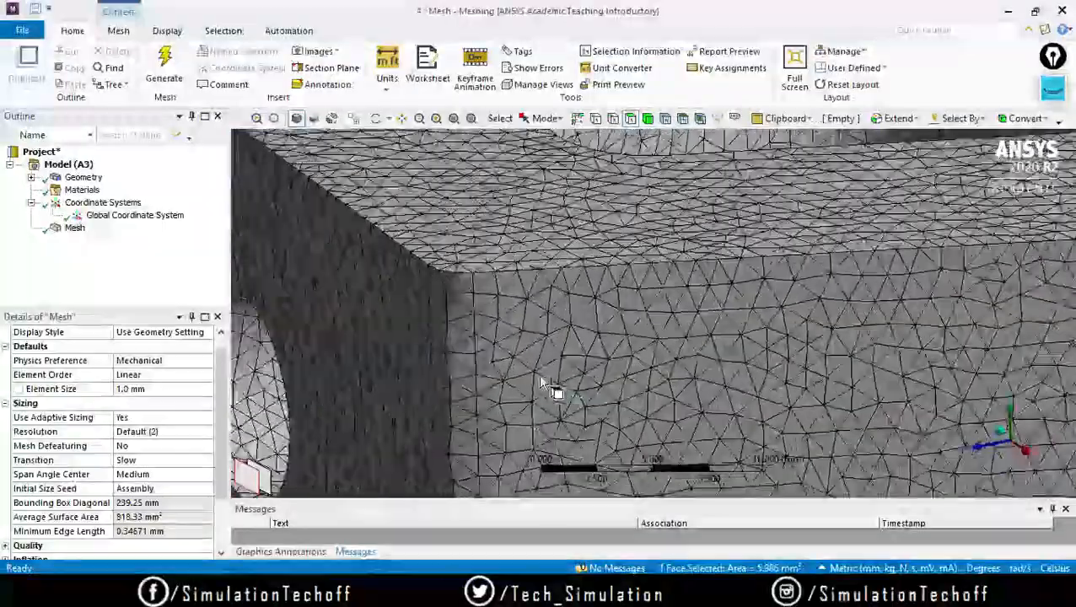
scroll(605, 337, down, 4)
scroll(612, 339, down, 5)
Inspect the elements around the curved pocket and on both sides of the selected narrow strip.
ctrl+middle_drag(860, 354, 470, 334)
scroll(676, 342, up, 2)
scroll(776, 333, up, 4)
scroll(683, 324, up, 3)
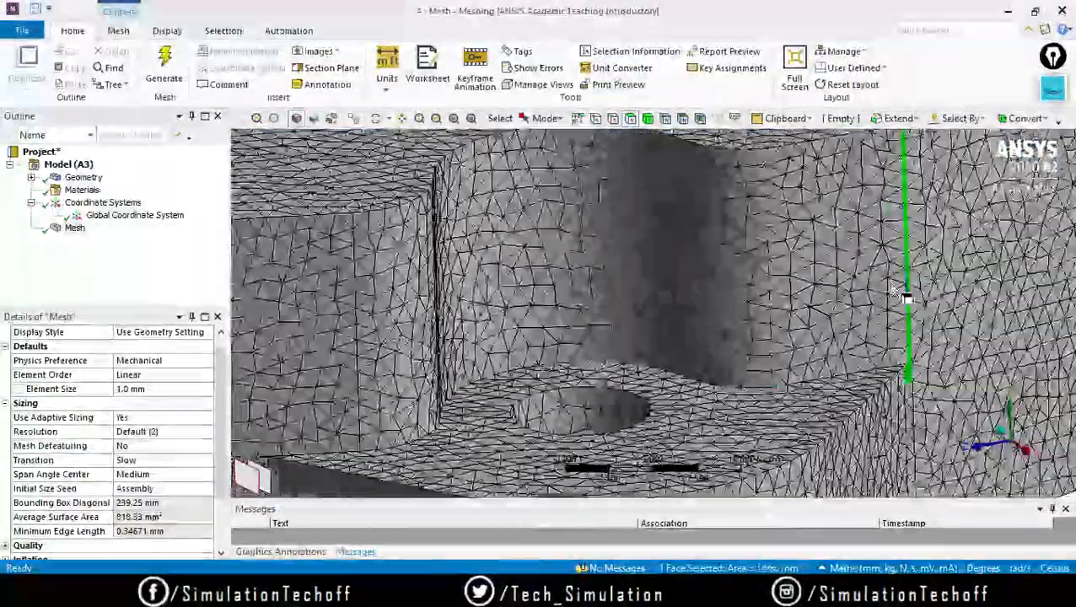
ctrl+middle_drag(907, 295, 598, 446)
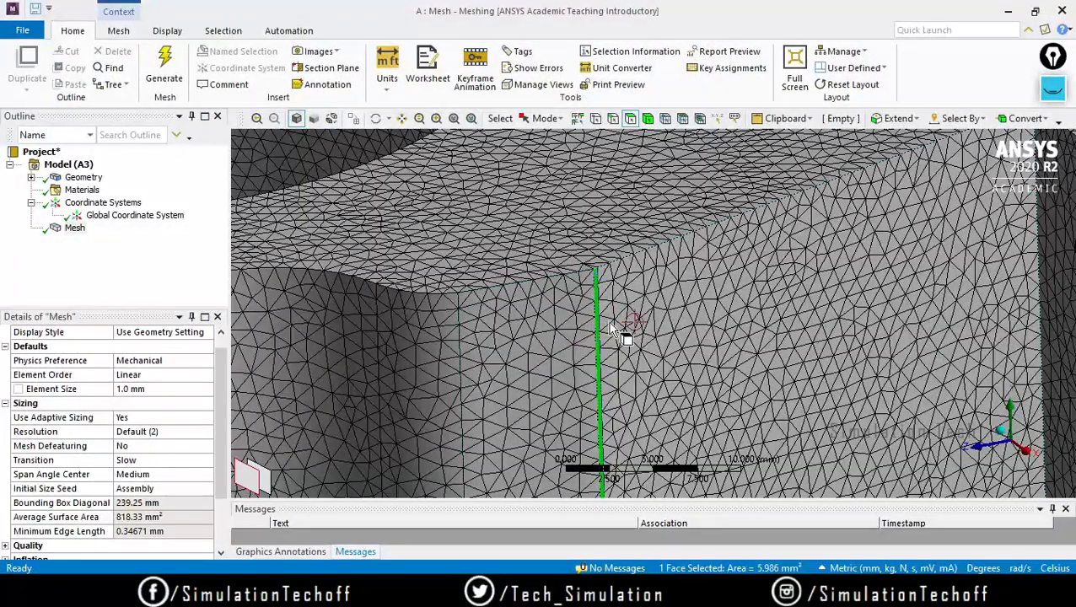
scroll(616, 371, down, 5)
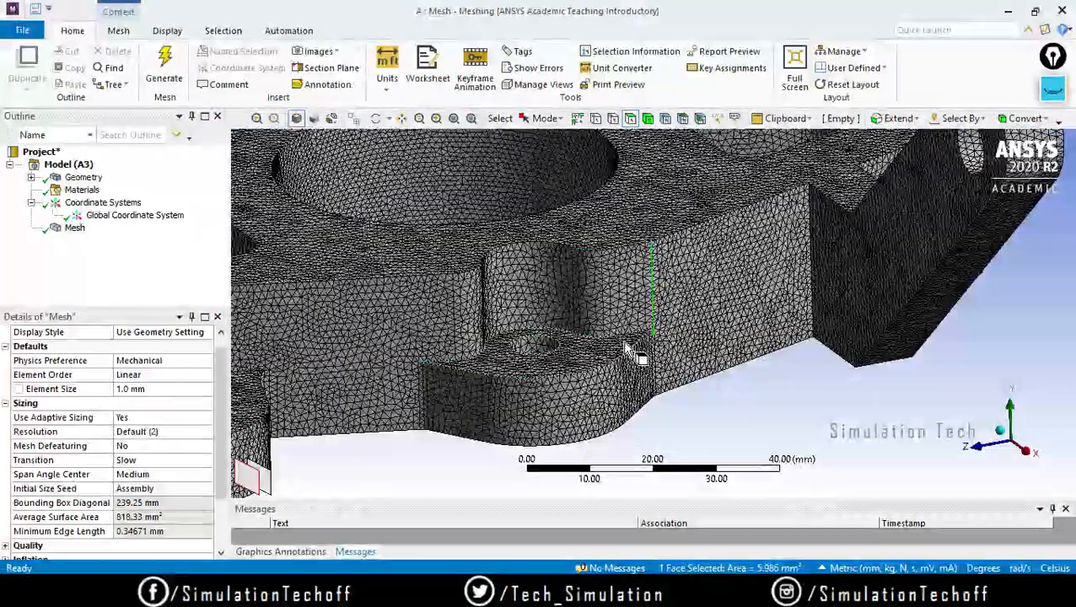
Switch to the Google Meet window, admit the waiting participant and return to ANSYS Meshing.
mouse_move(563, 595)
click(474, 515)
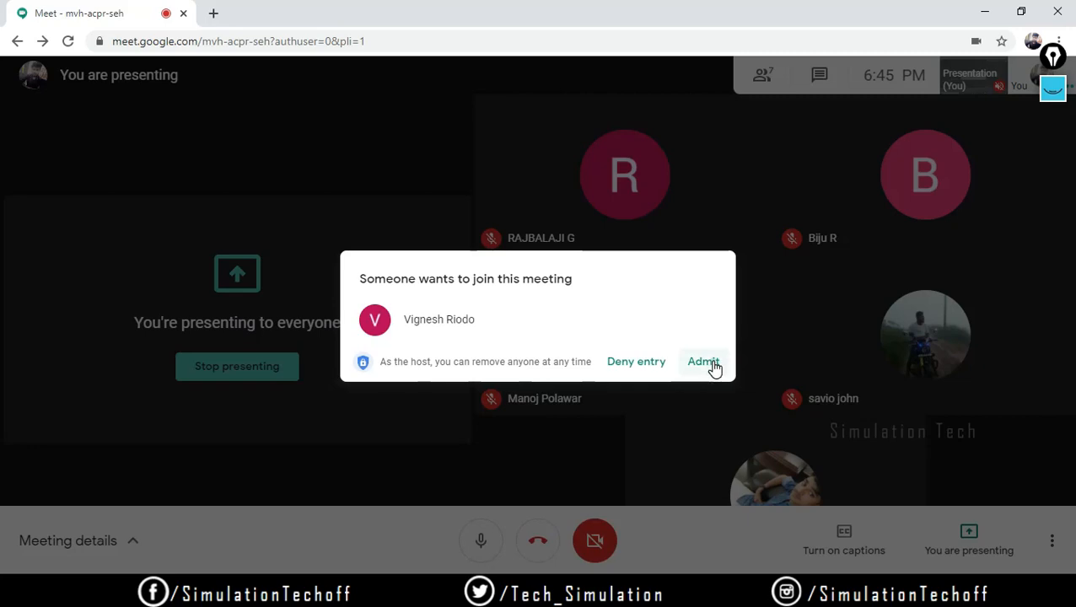
click(713, 366)
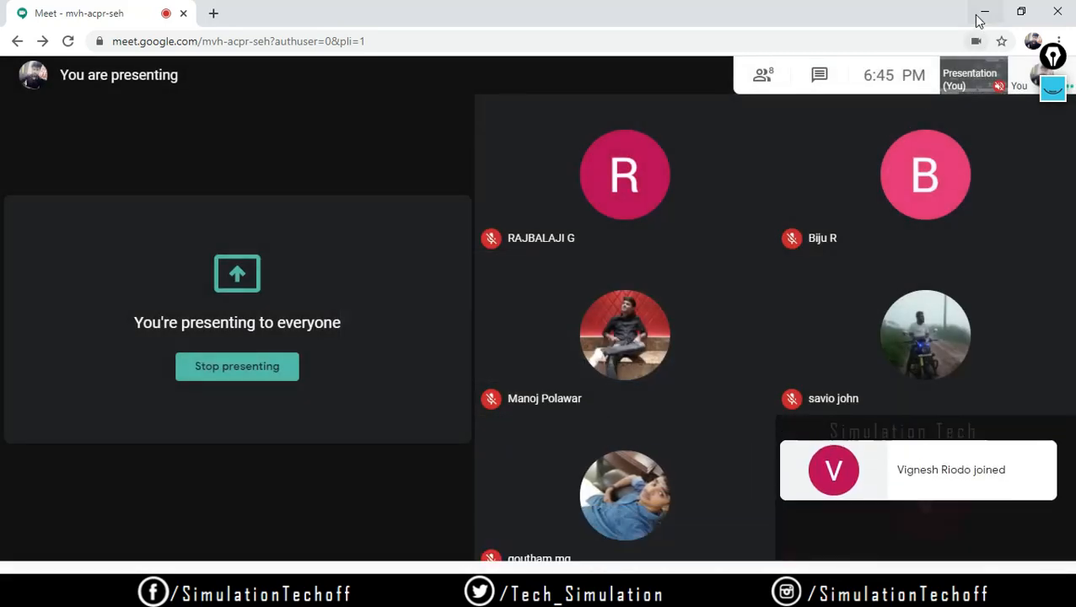
click(986, 12)
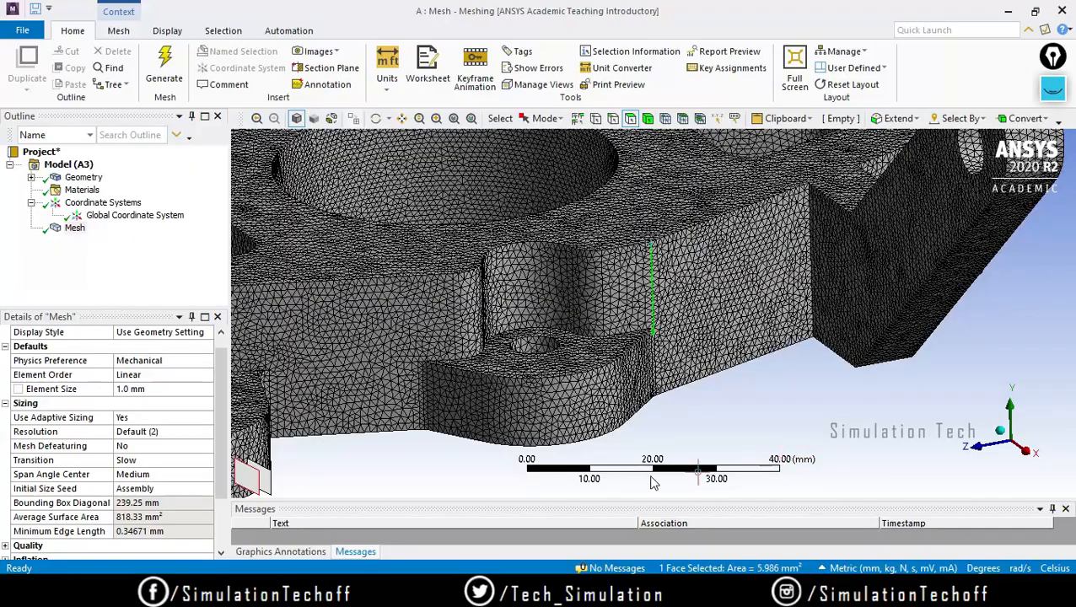
Clear the generated mesh data from the knuckle.
scroll(580, 349, up, 2)
scroll(580, 349, down, 5)
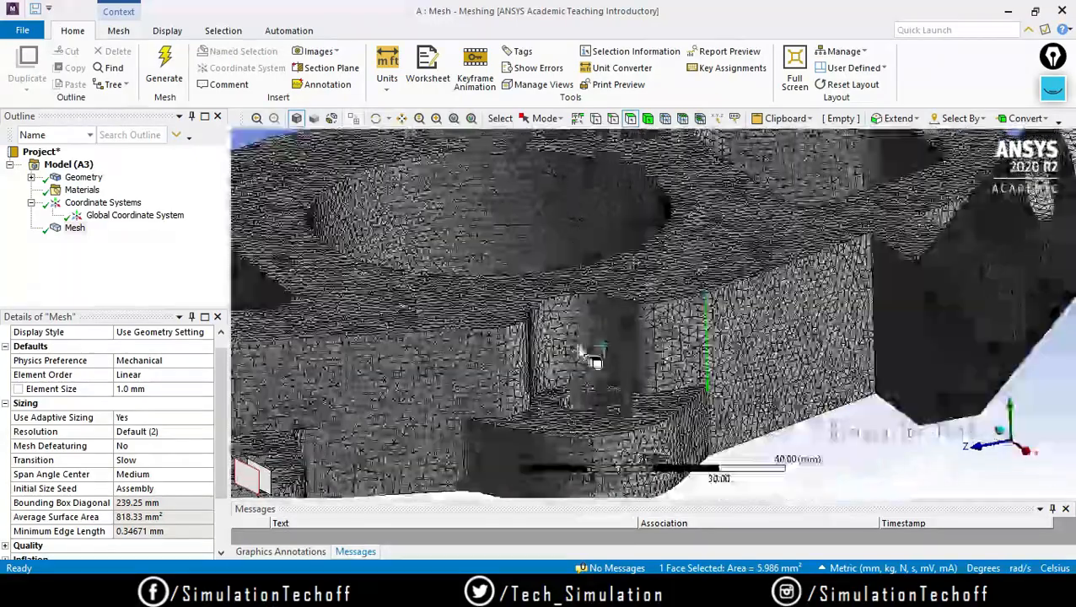
middle_drag(577, 346, 642, 375)
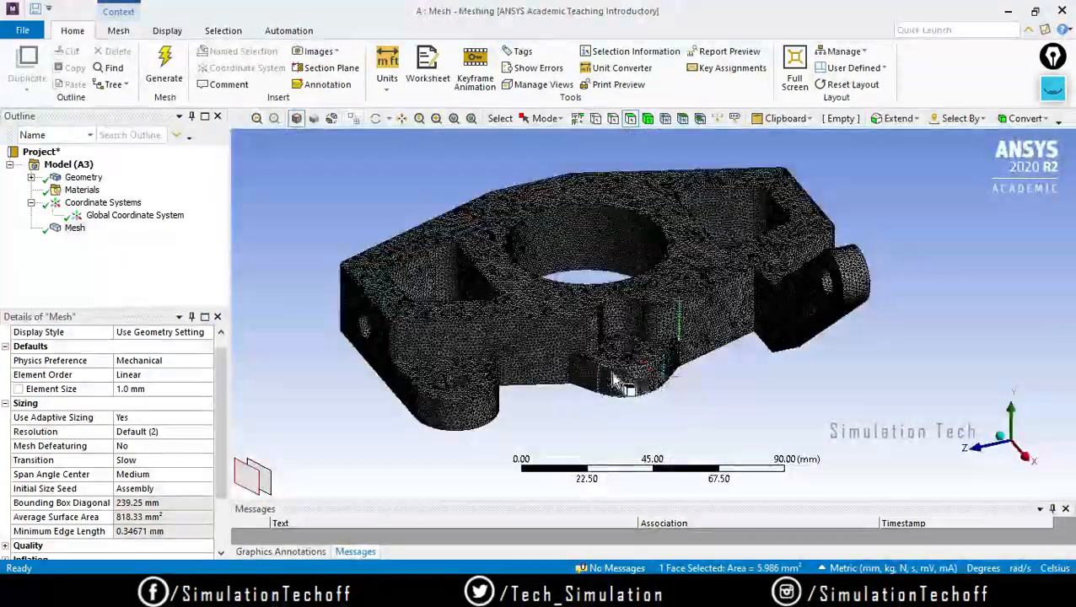
scroll(401, 324, up, 3)
ctrl+middle_drag(441, 375, 542, 357)
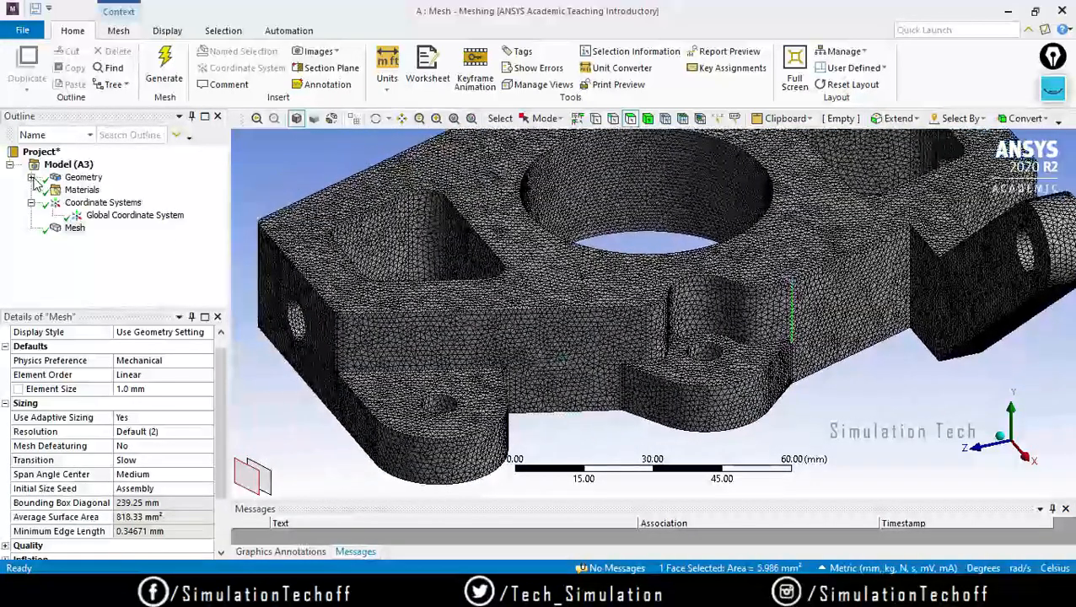
right_click(73, 229)
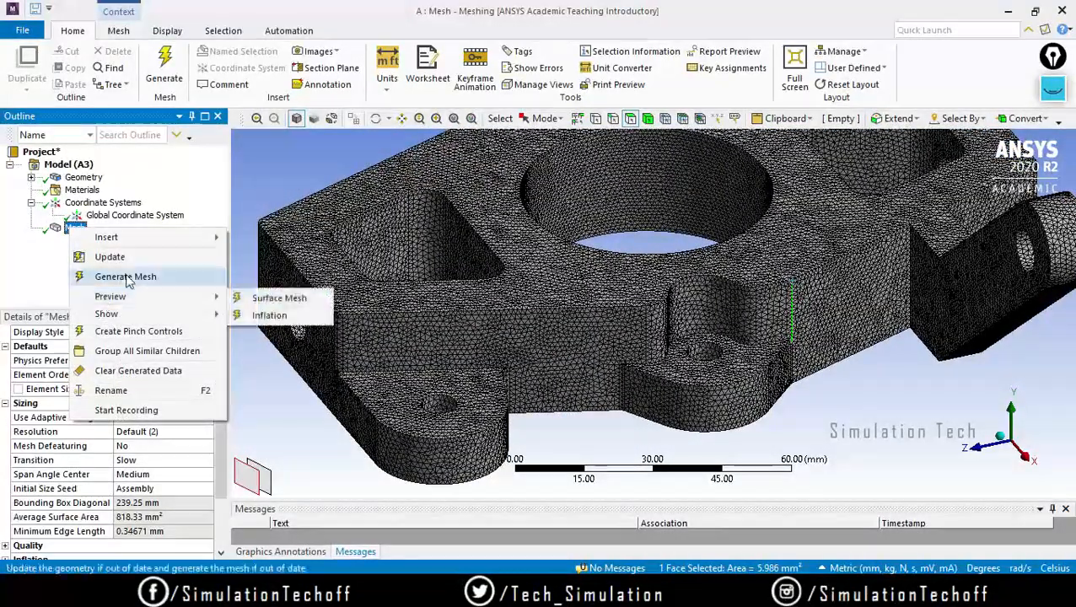
click(142, 370)
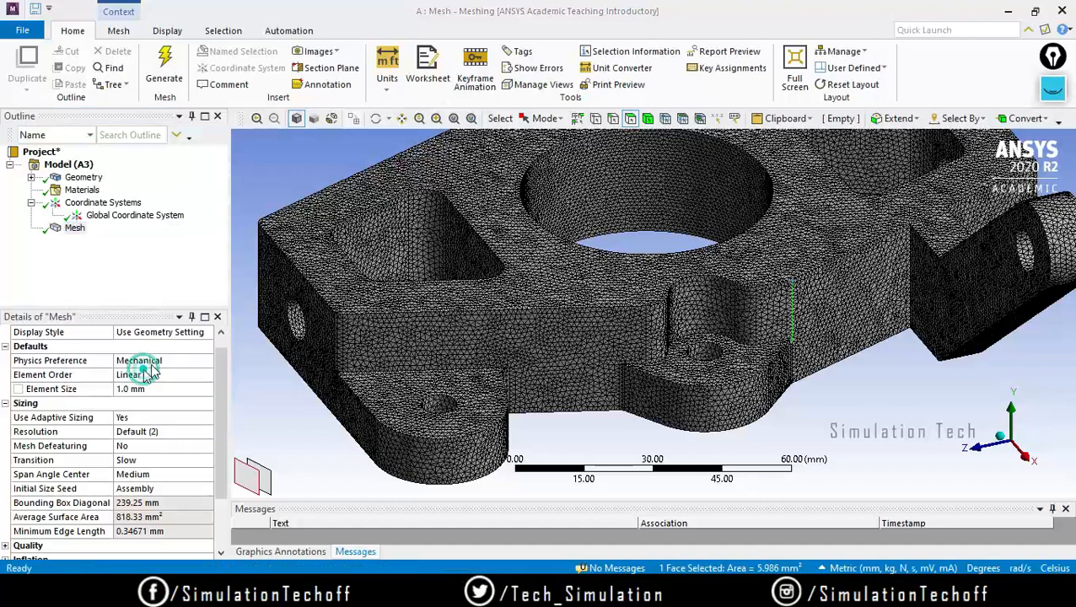
click(592, 353)
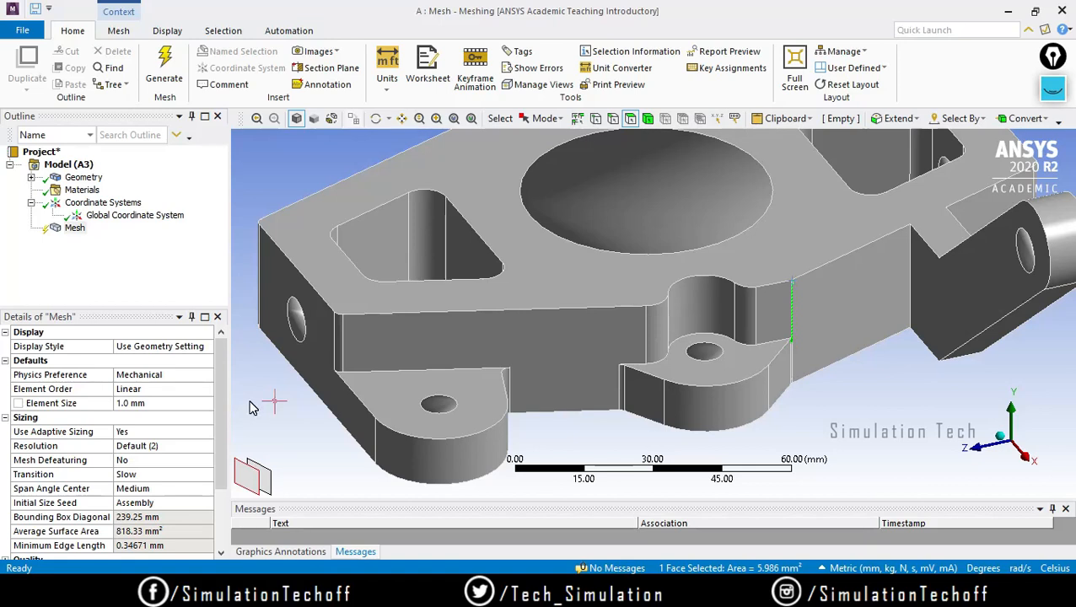
Review the local mesh controls that can be inserted under Mesh, without adding any.
click(76, 229)
right_click(76, 228)
mouse_move(135, 240)
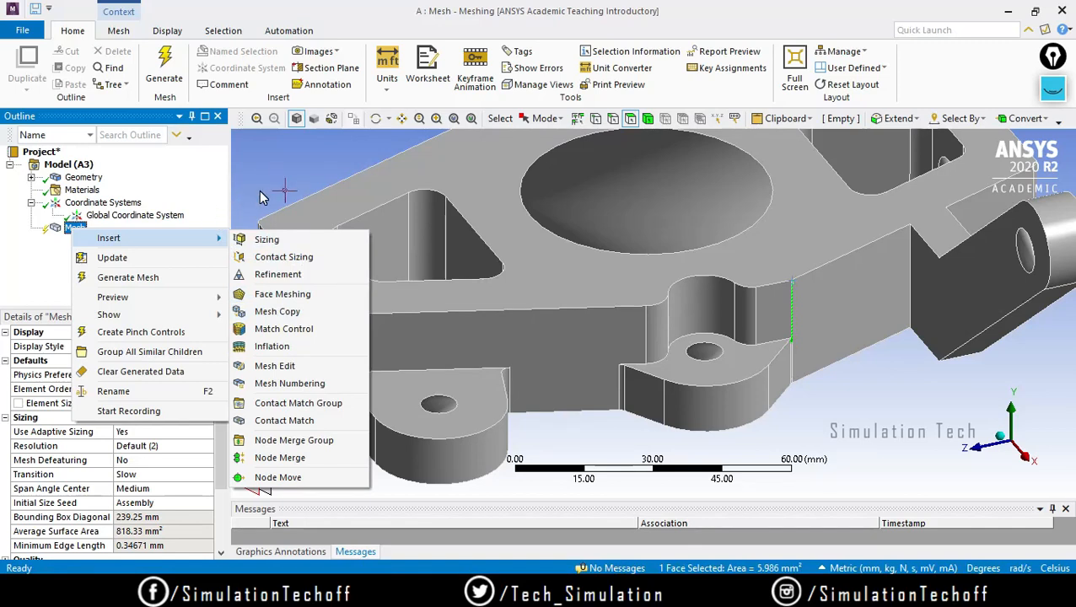
key(Escape)
key(Escape)
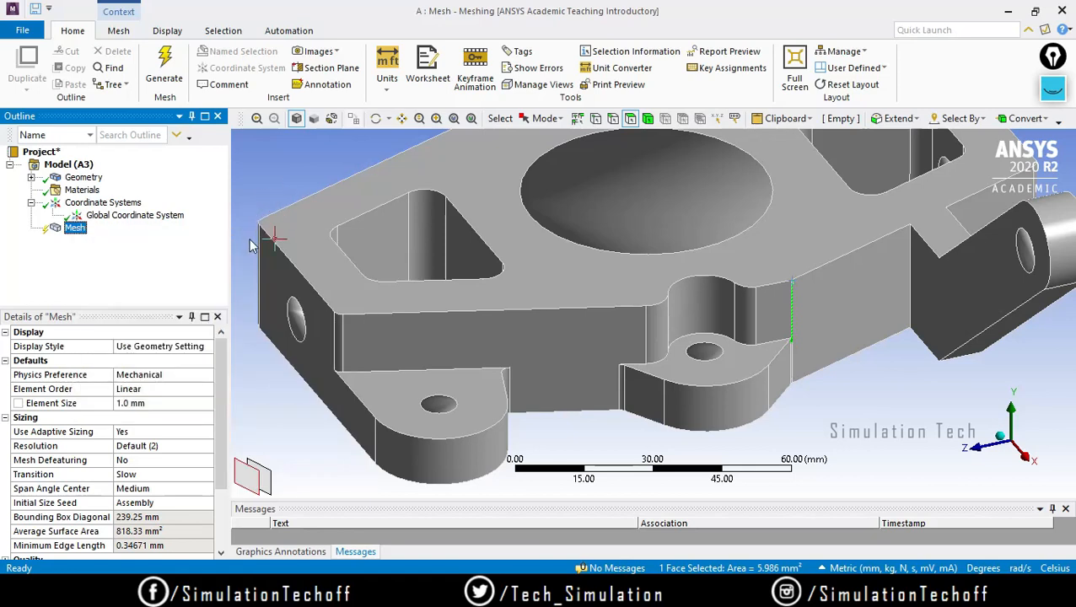
Clear the face selection on the knuckle and set the global mesh element size to 5 mm.
right_click(141, 252)
click(293, 397)
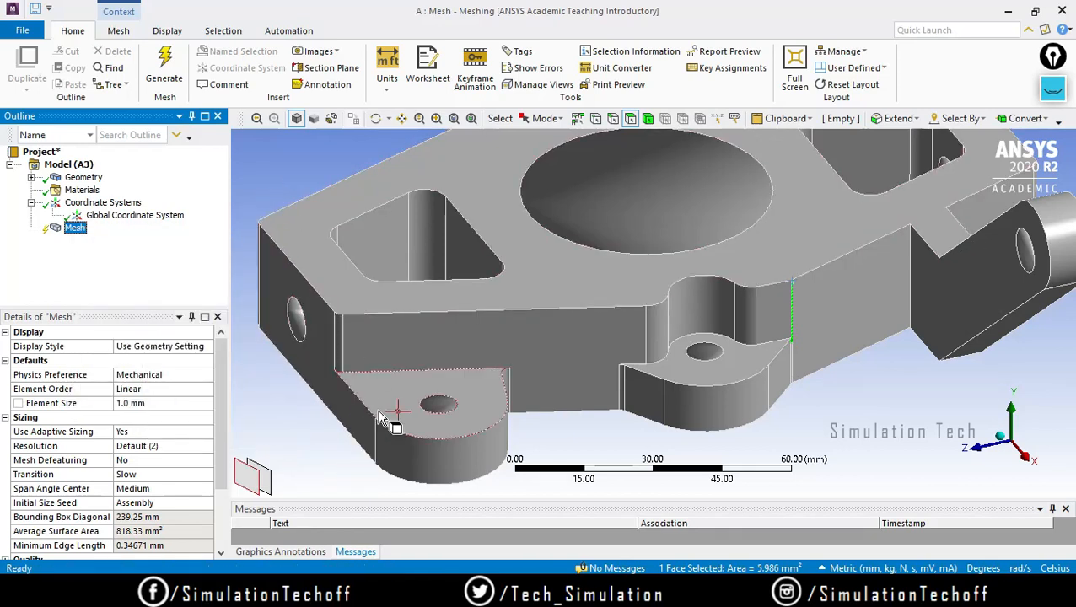
click(624, 433)
scroll(576, 411, up, 3)
scroll(569, 405, down, 6)
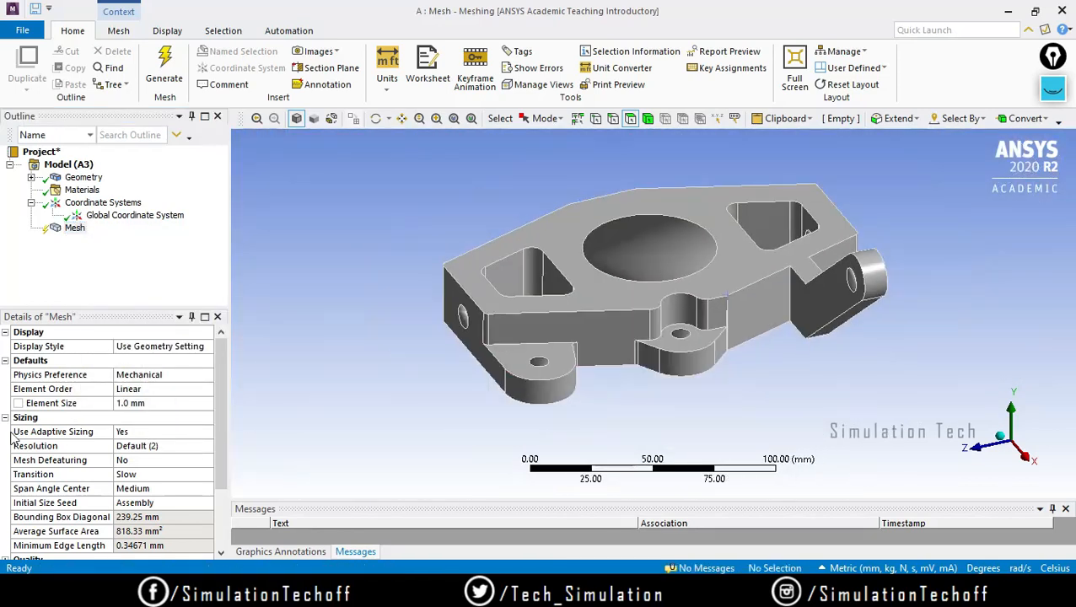
click(136, 404)
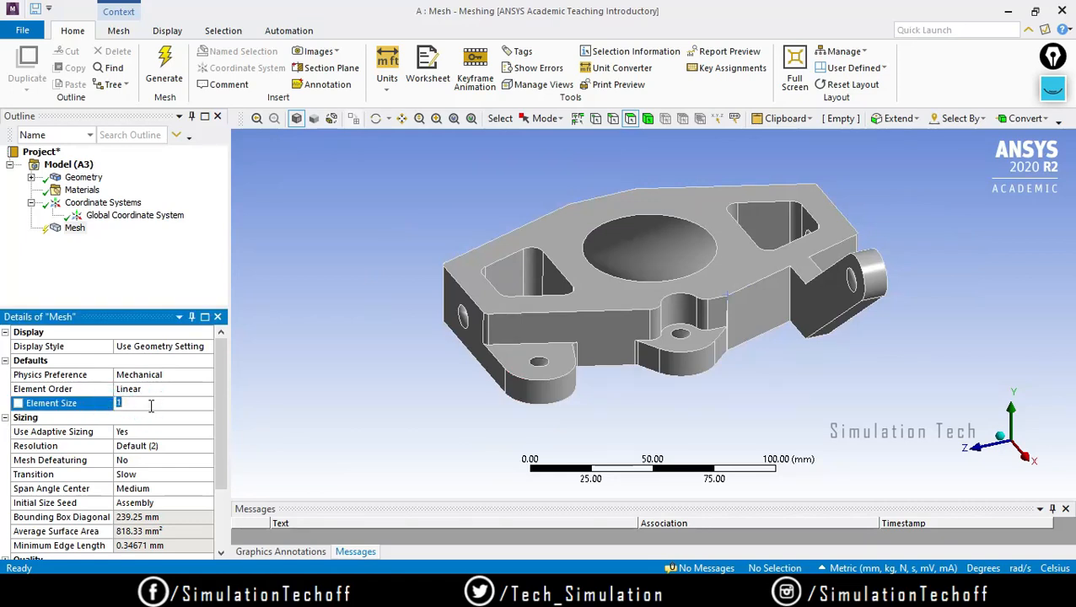
text(5)
Insert a Method control under Mesh and scope it to the whole knuckle body.
click(77, 230)
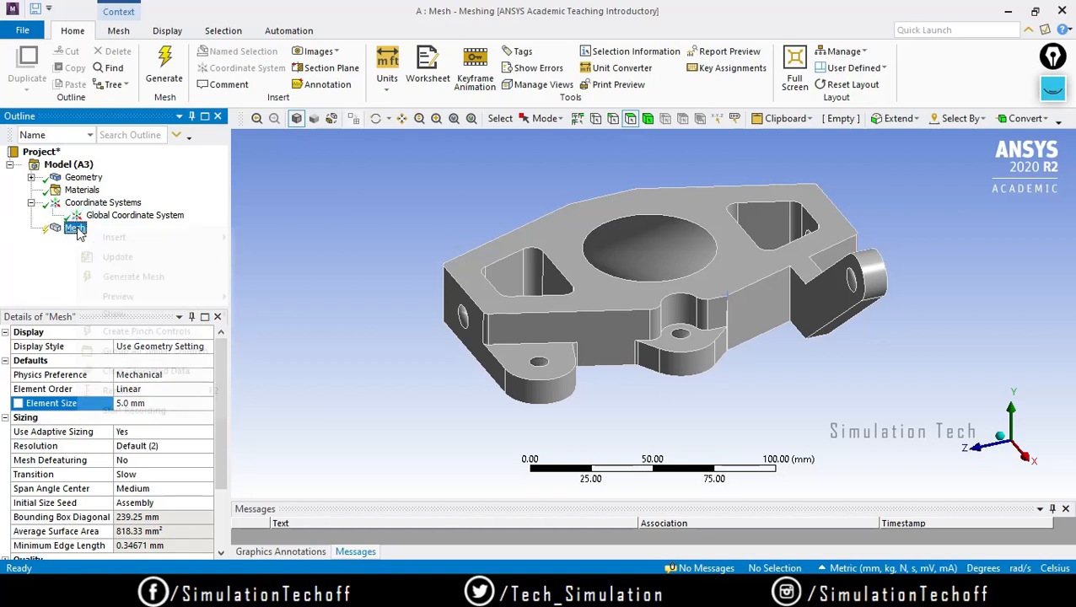
right_click(82, 234)
mouse_move(148, 240)
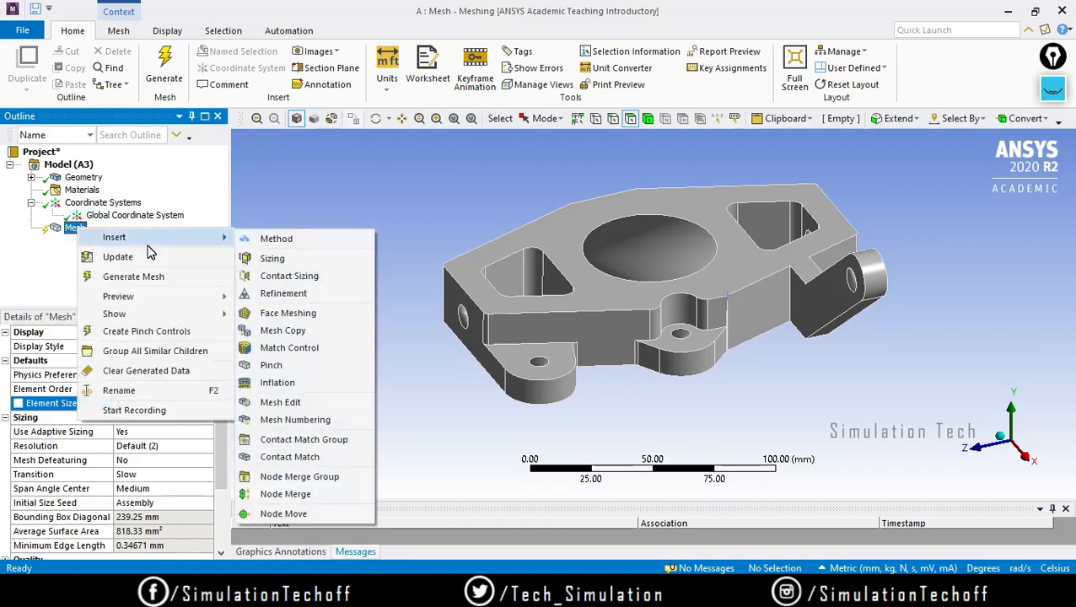
click(280, 242)
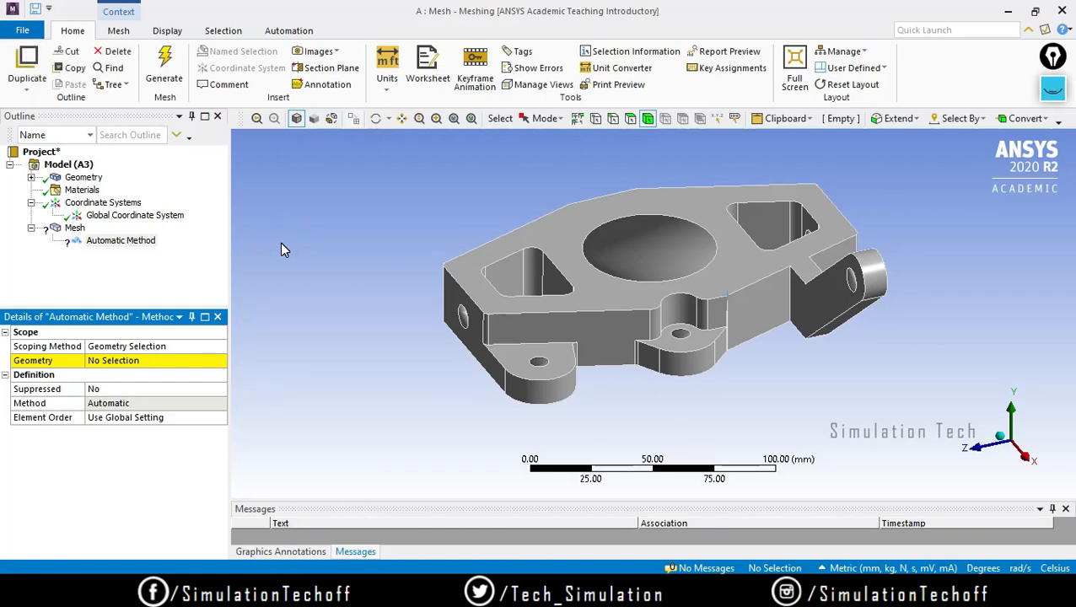
click(158, 360)
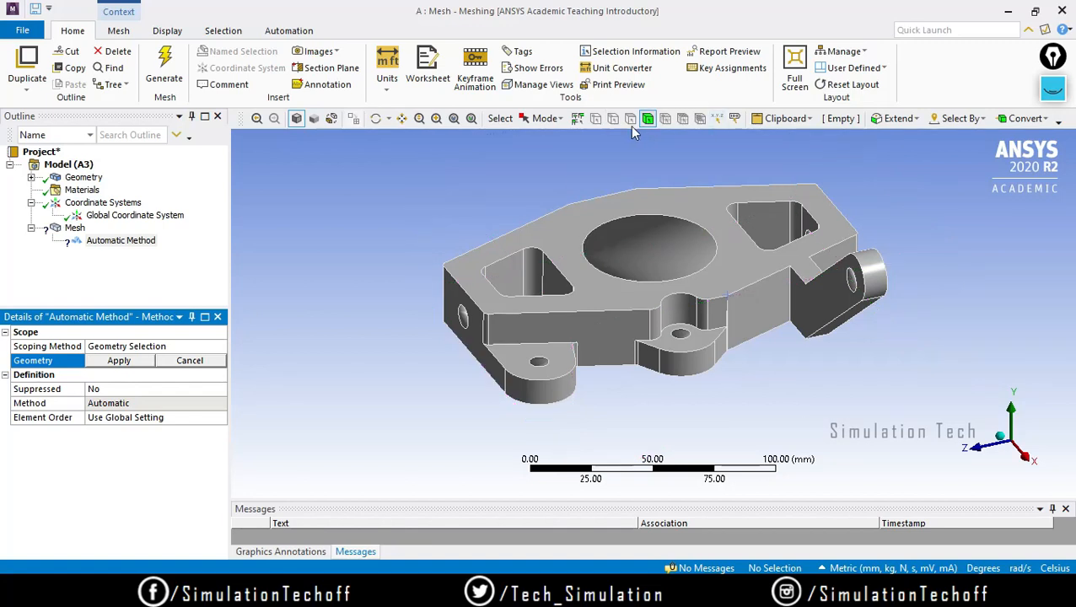
click(644, 293)
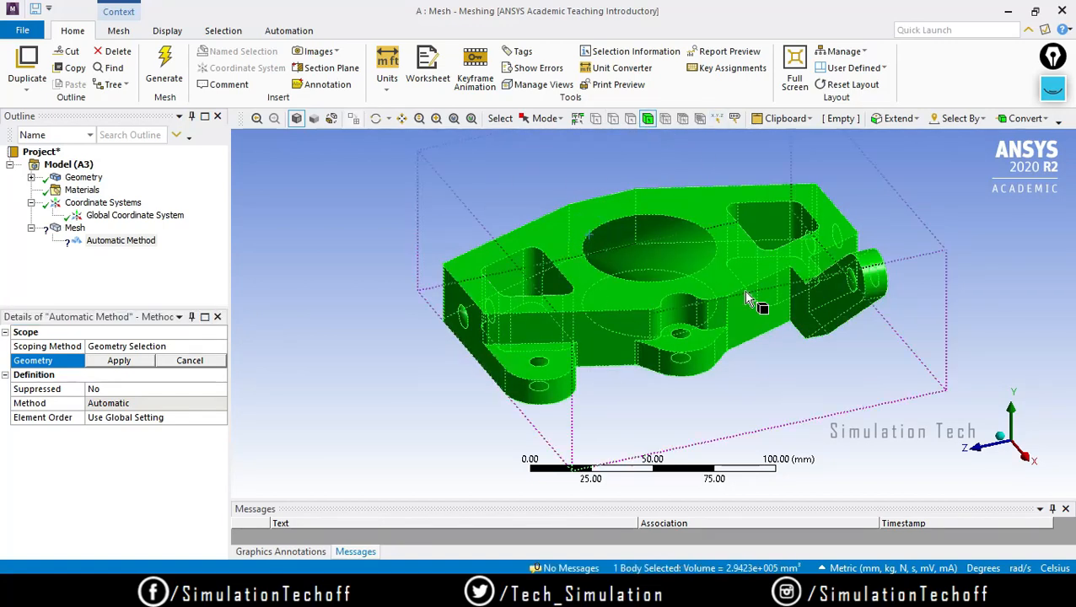
click(119, 360)
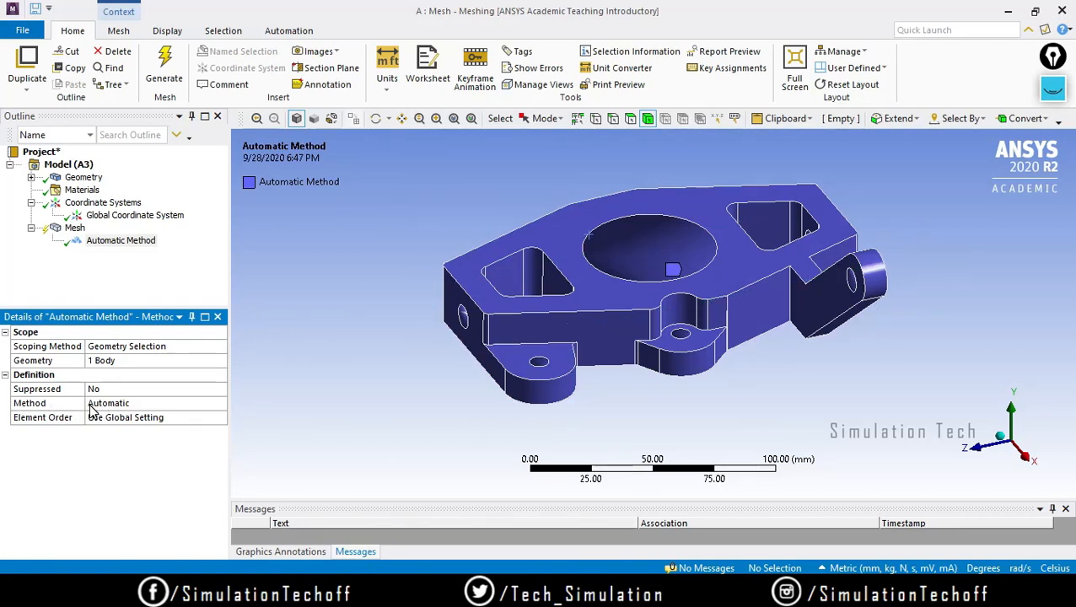
Set the mesh method to Tetrahedrons and keep Patch Conforming as its algorithm.
click(144, 403)
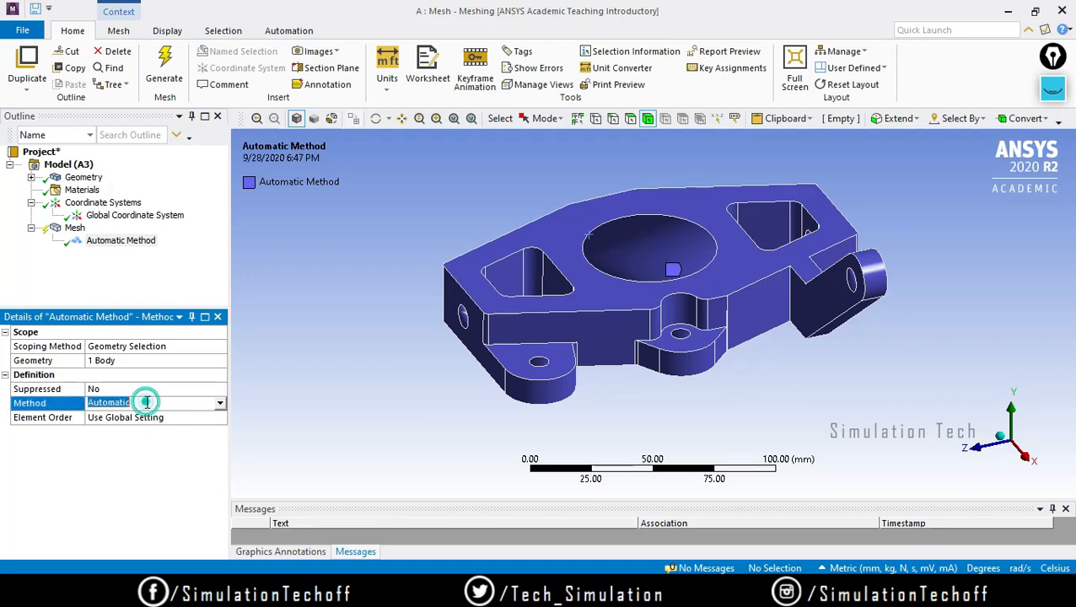
click(221, 403)
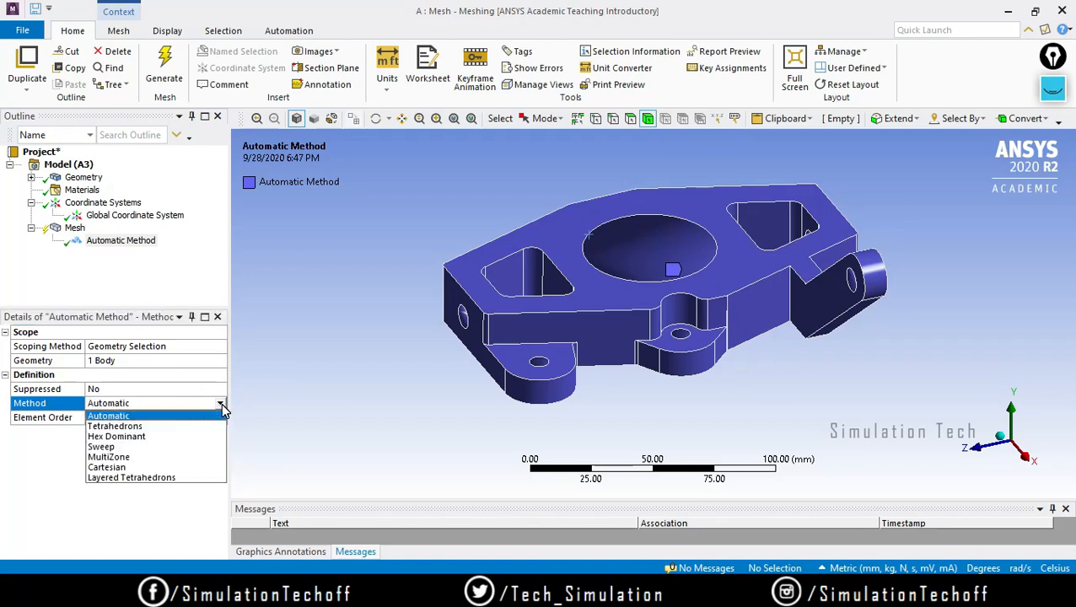
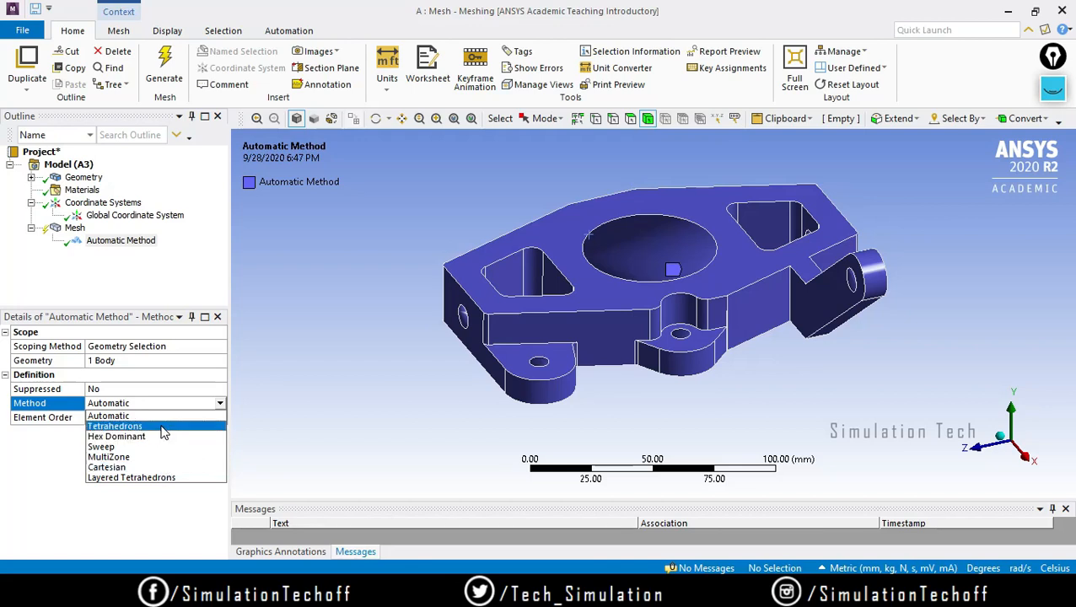
click(134, 427)
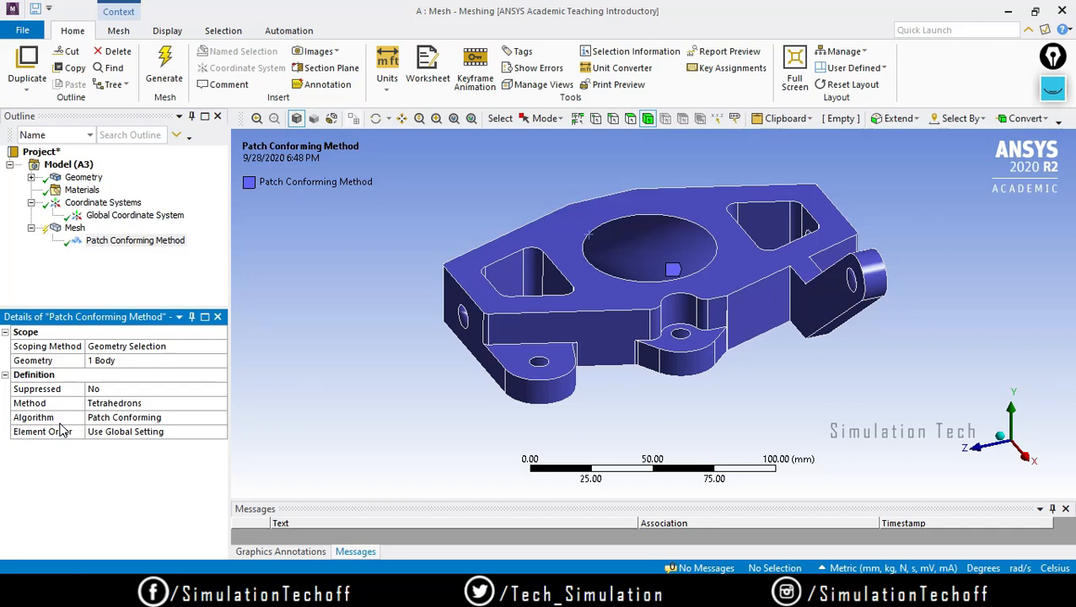
click(197, 421)
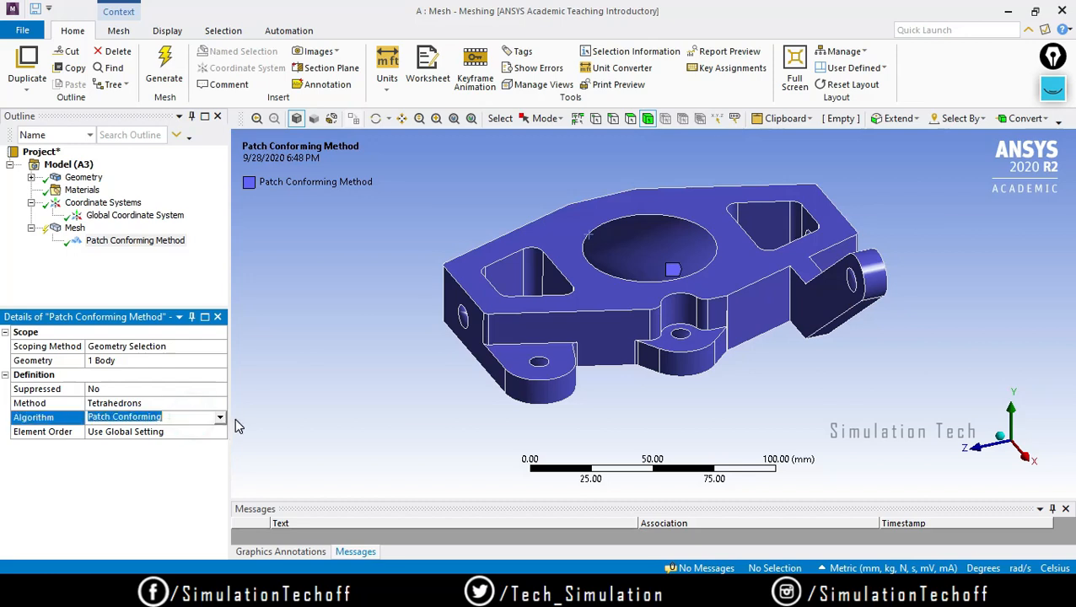
click(220, 419)
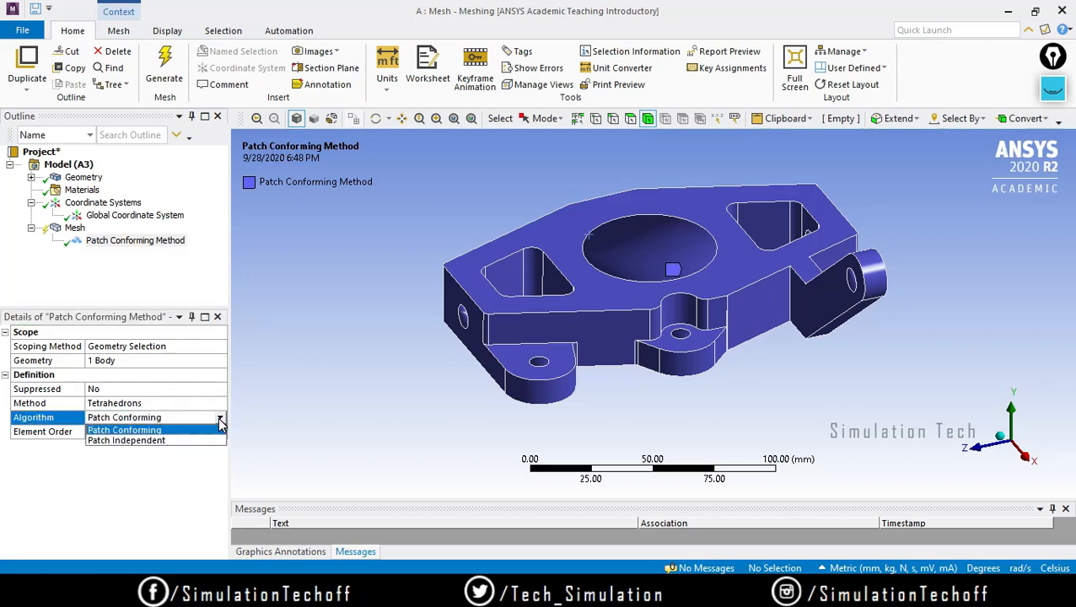
click(179, 432)
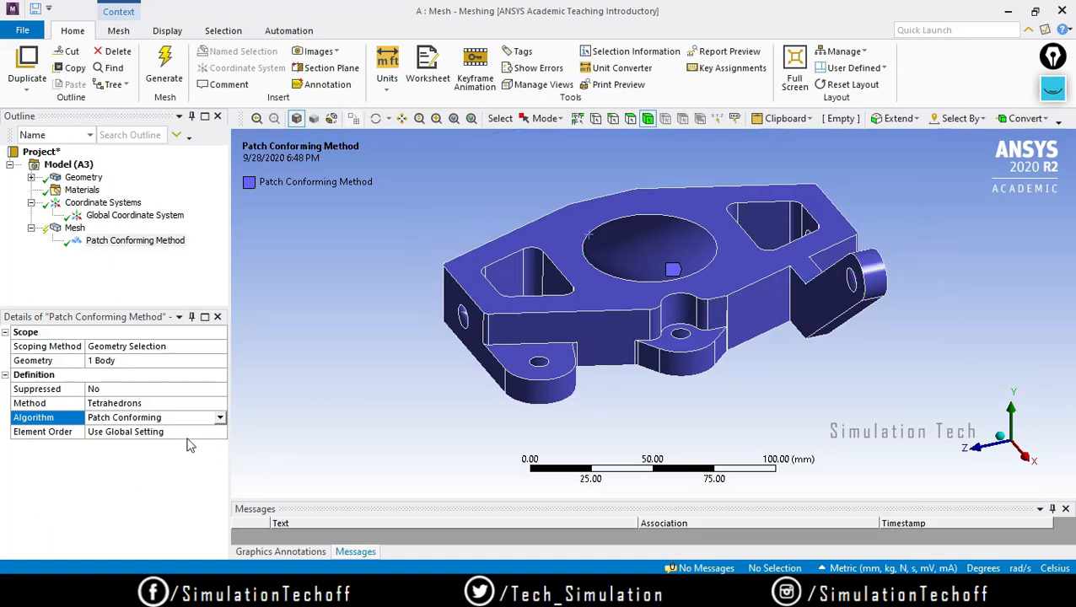
click(199, 480)
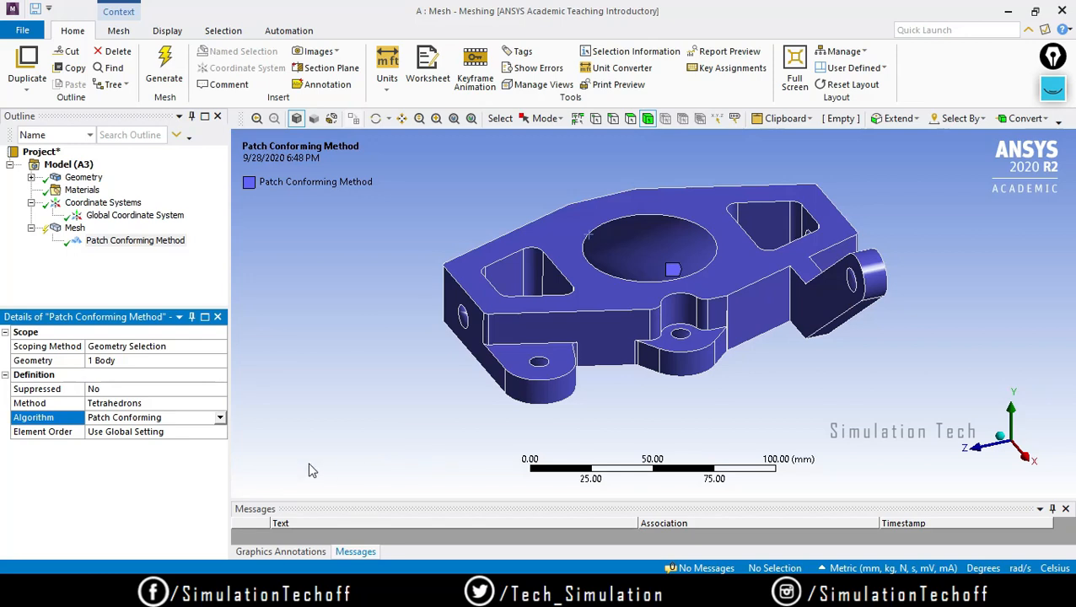
Switch the tetrahedral method's algorithm to Patch Independent and review its advanced settings.
click(74, 228)
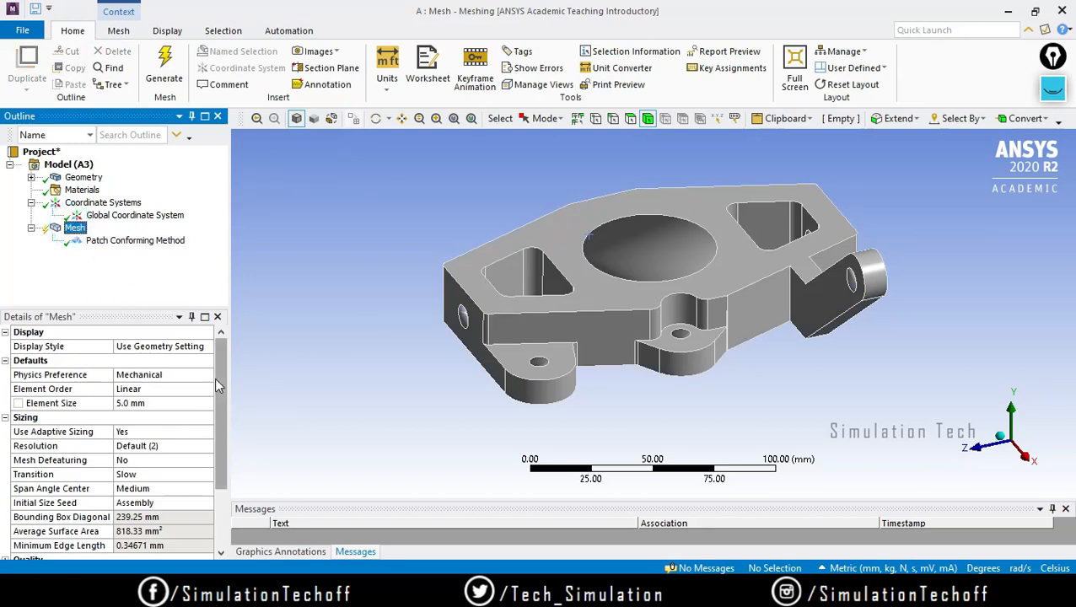
drag(218, 366, 205, 461)
drag(218, 422, 215, 373)
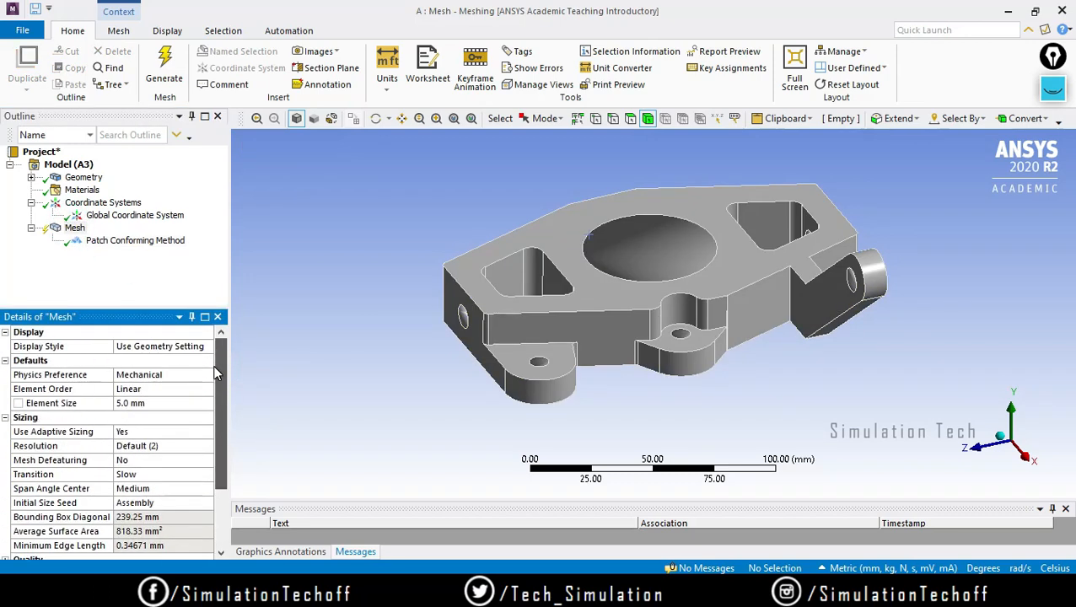
click(126, 242)
click(126, 418)
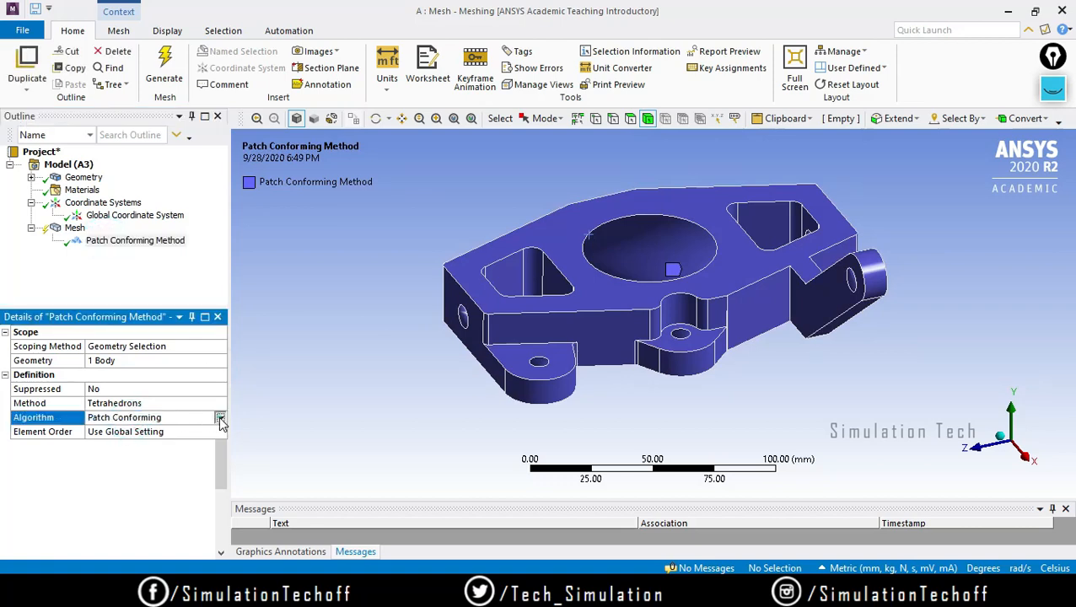
click(218, 416)
click(178, 442)
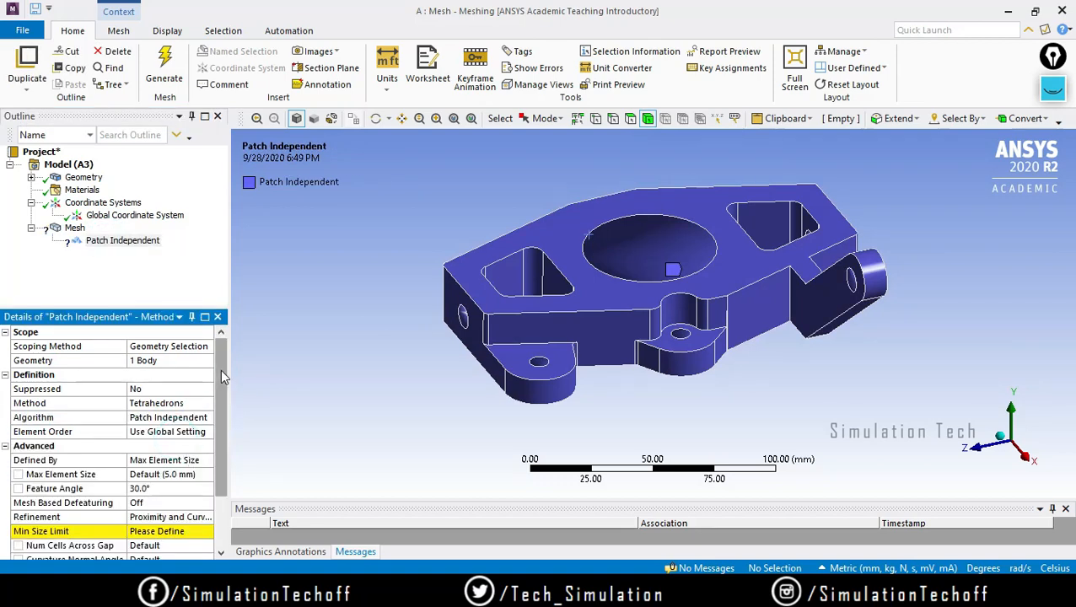
scroll(220, 368, down, 2)
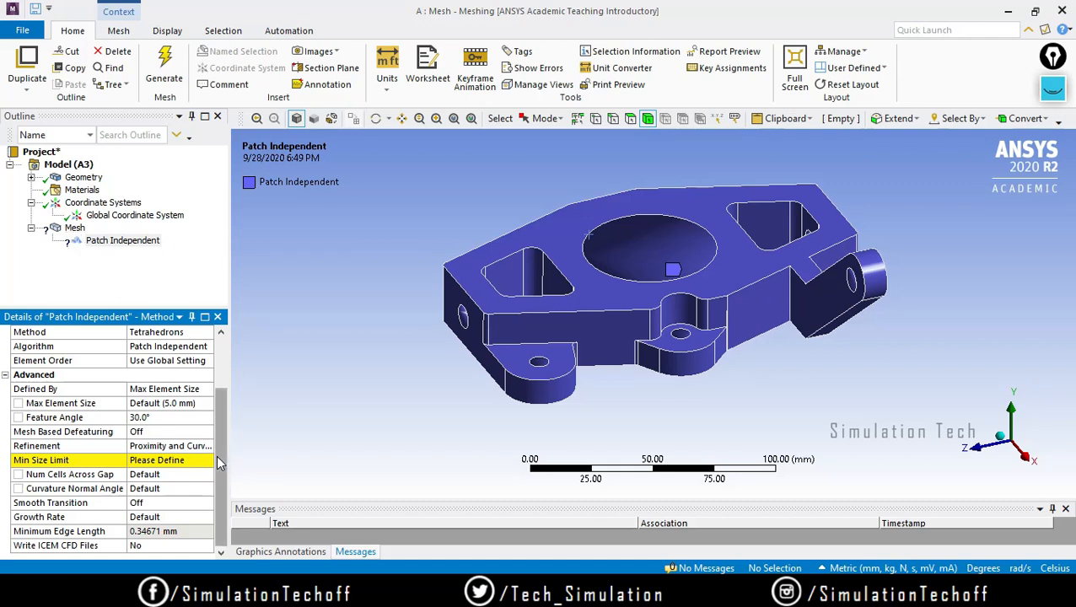
drag(218, 462, 219, 424)
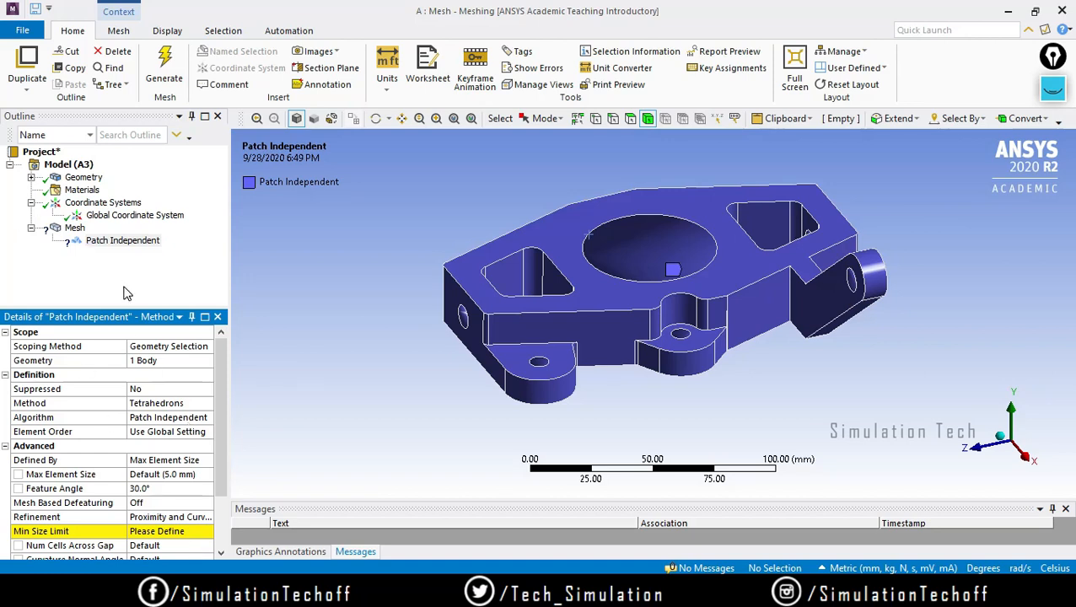
Return the tetrahedral method's algorithm to Patch Conforming.
click(113, 242)
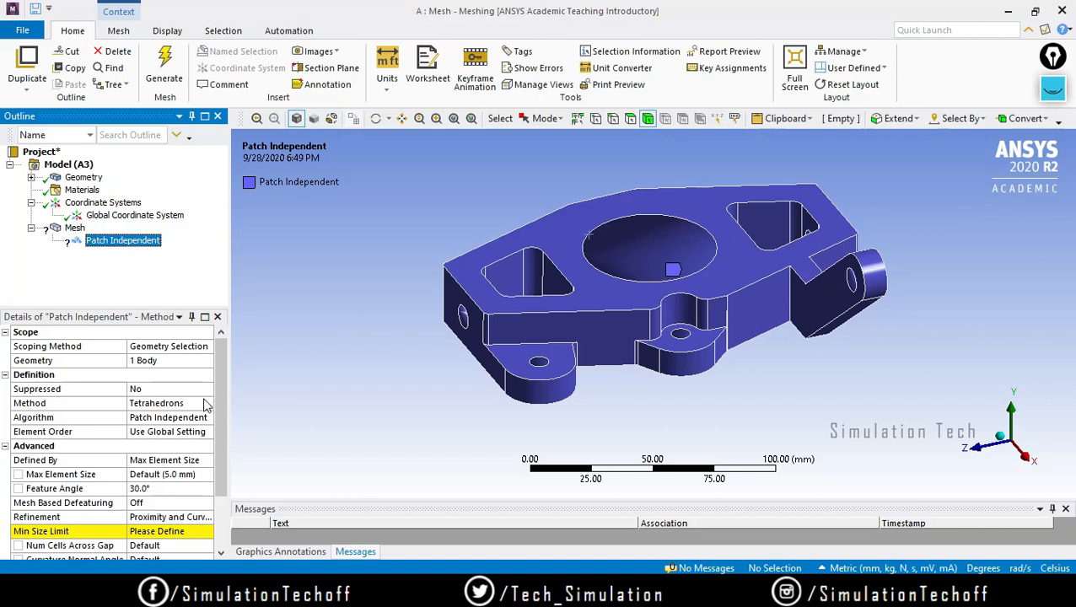
click(202, 422)
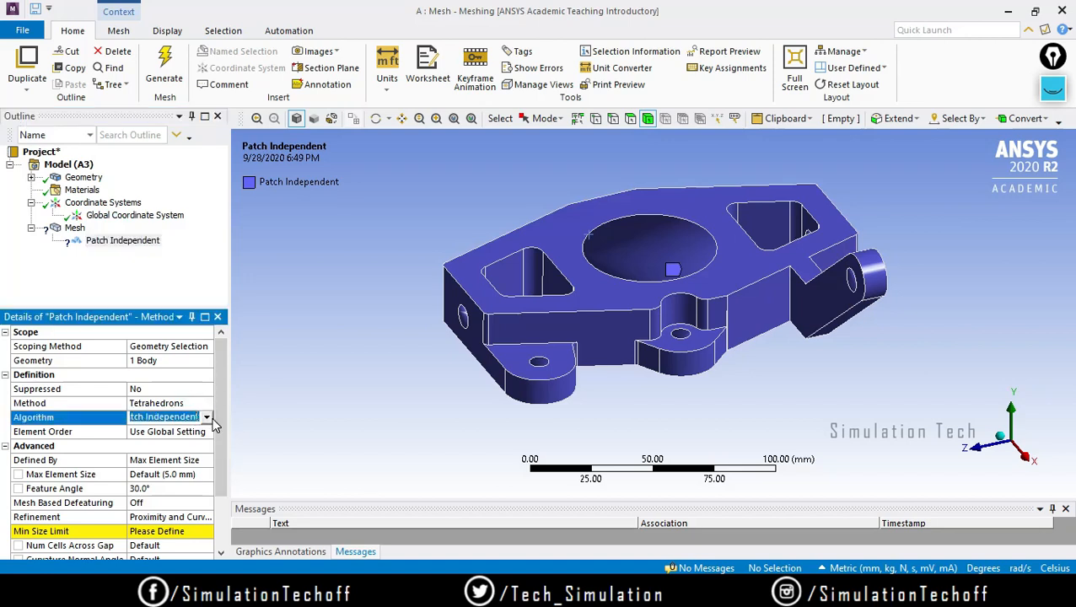
click(207, 417)
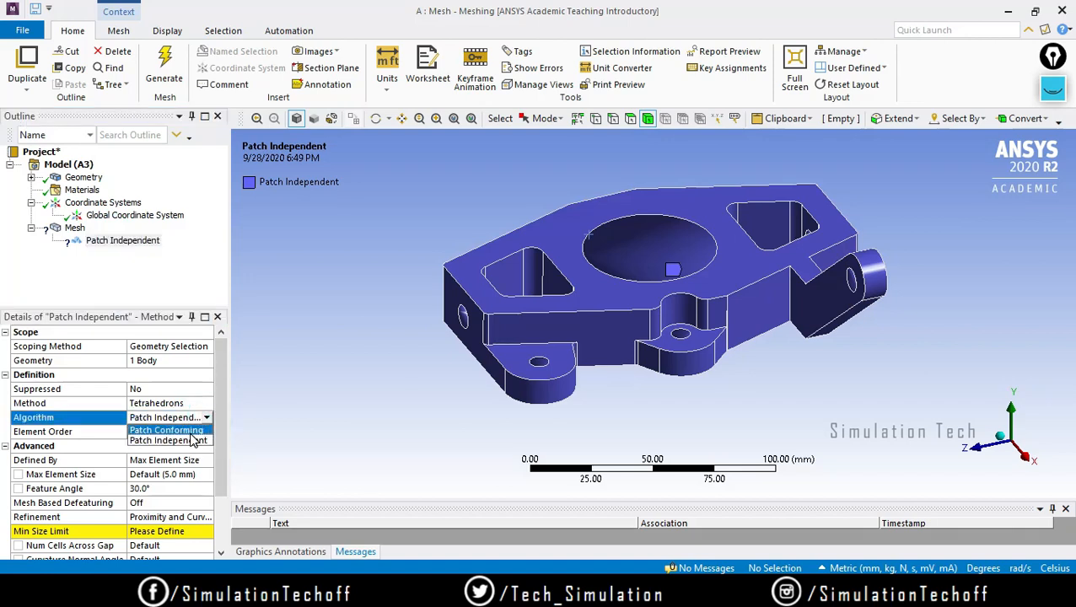
click(191, 430)
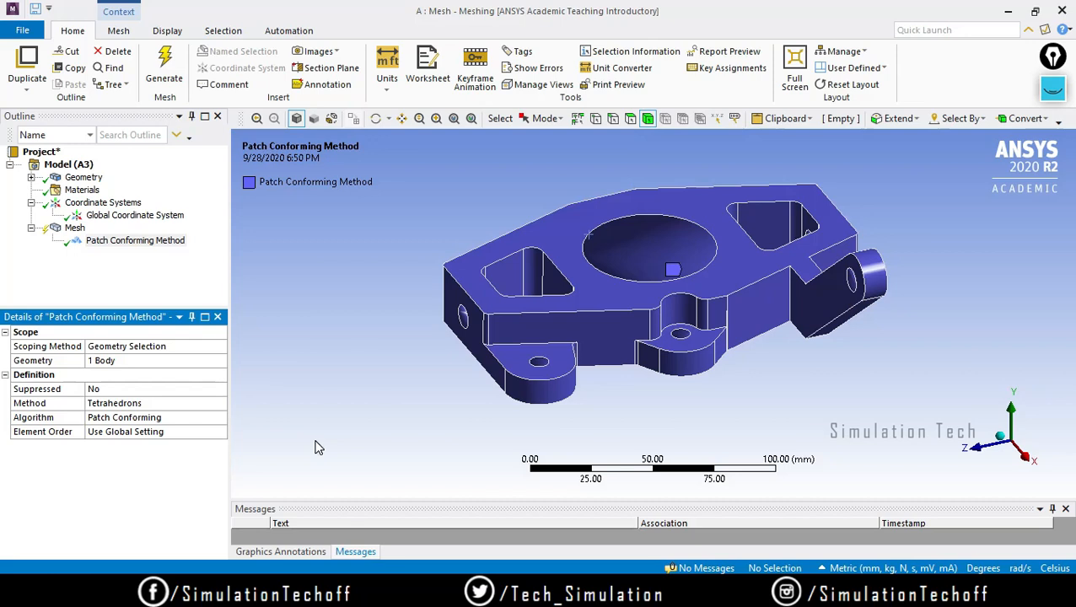
Review the global mesh sizing settings and generate the tetrahedral mesh on the knuckle.
click(74, 228)
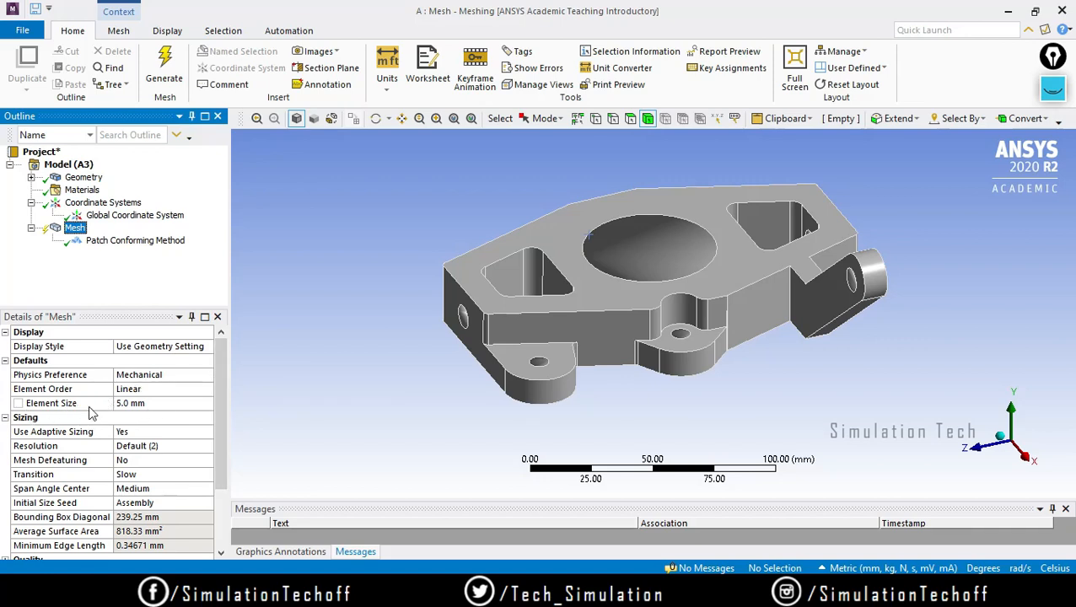
click(217, 403)
scroll(219, 409, down, 1)
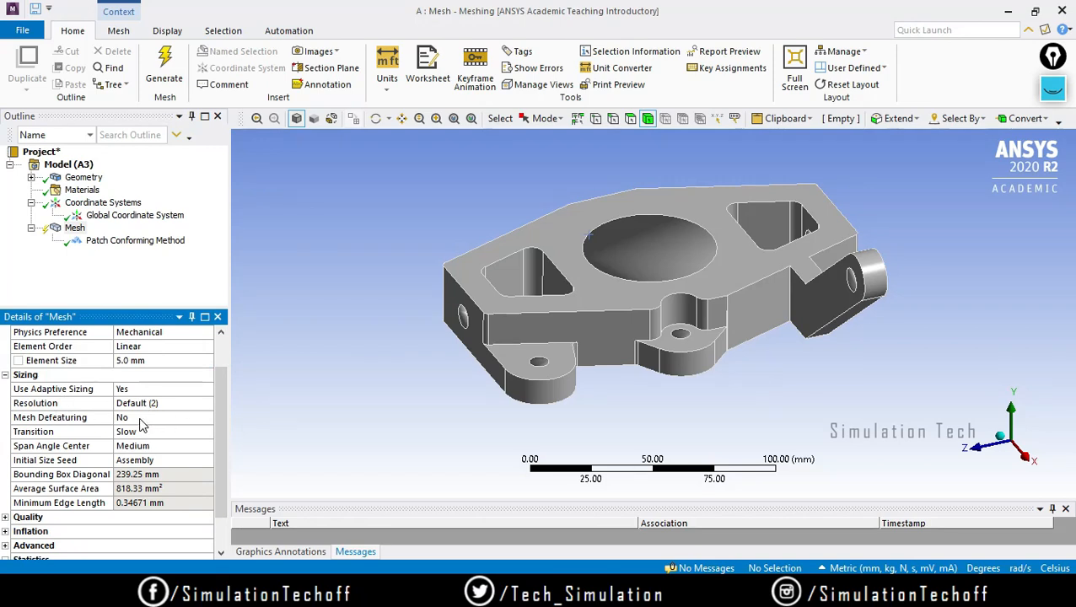
right_click(74, 227)
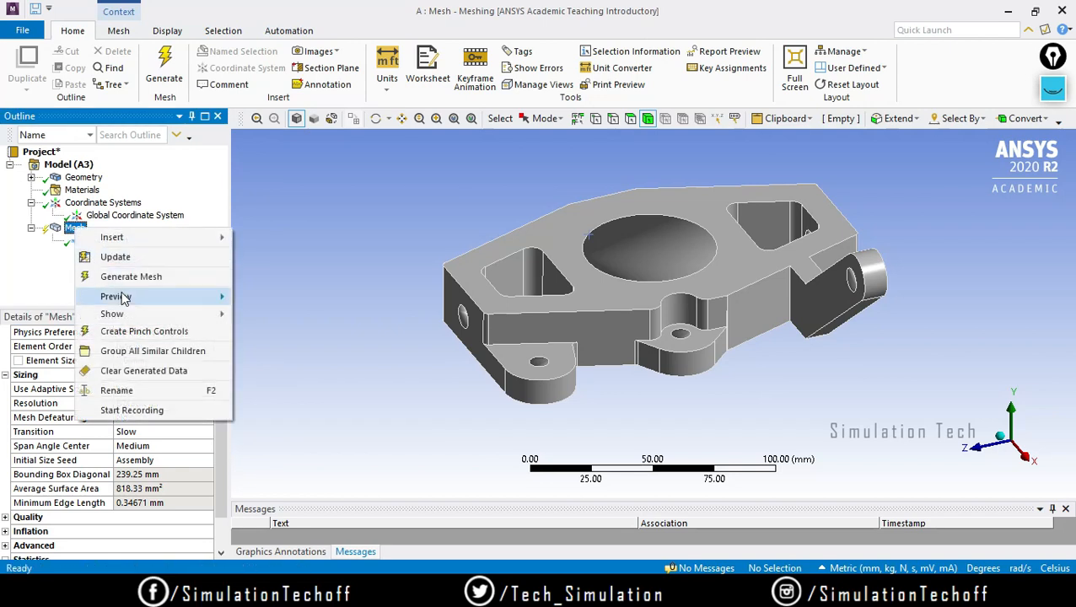
click(127, 277)
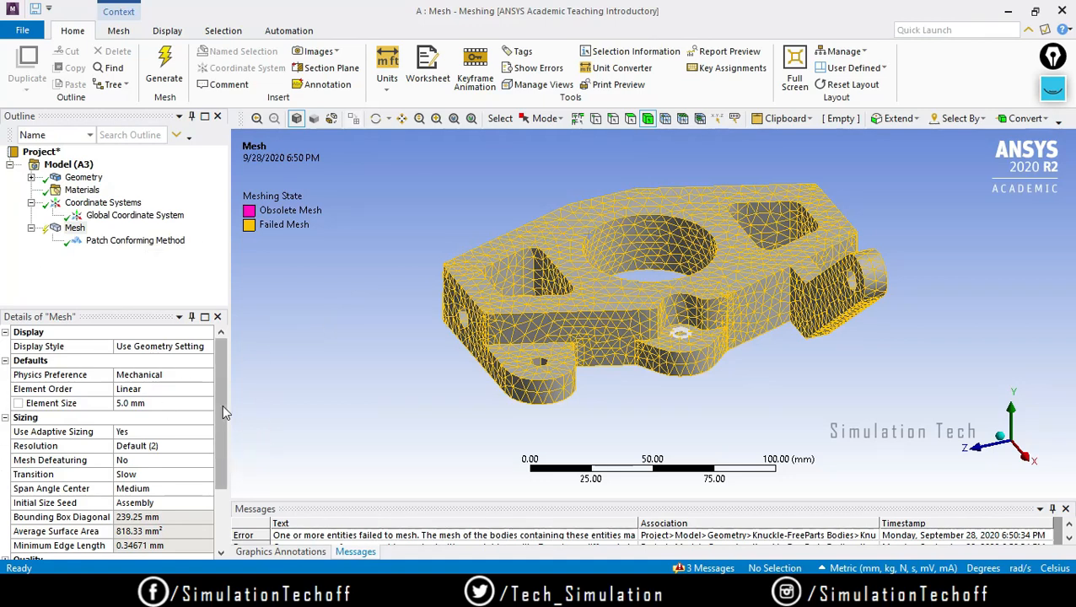
Turn on mesh defeaturing in the global sizing settings and set the defeature size to 3 mm.
drag(222, 404, 217, 447)
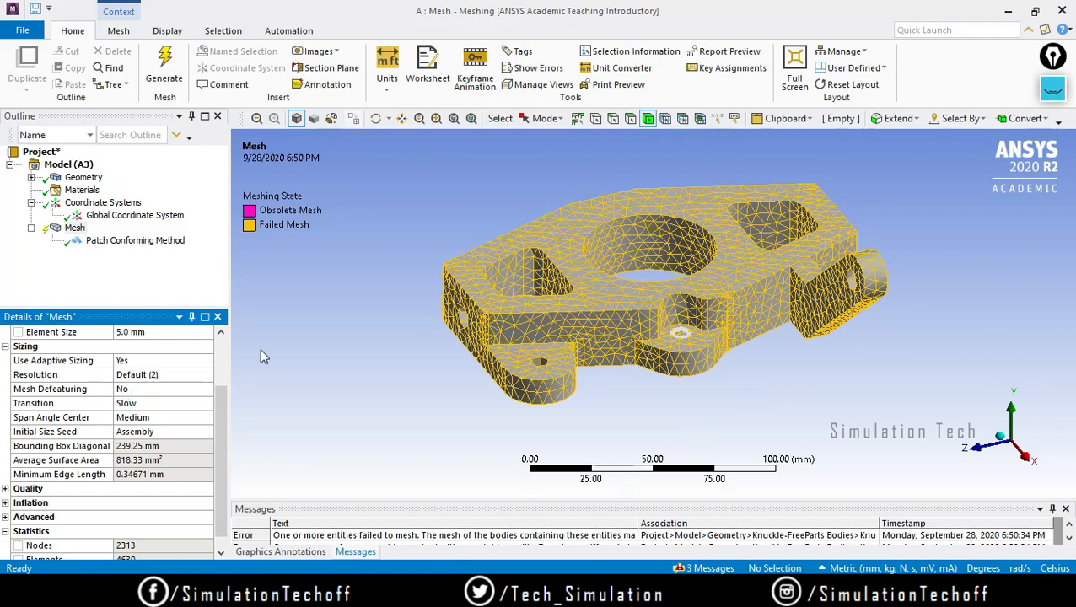
scroll(484, 332, up, 7)
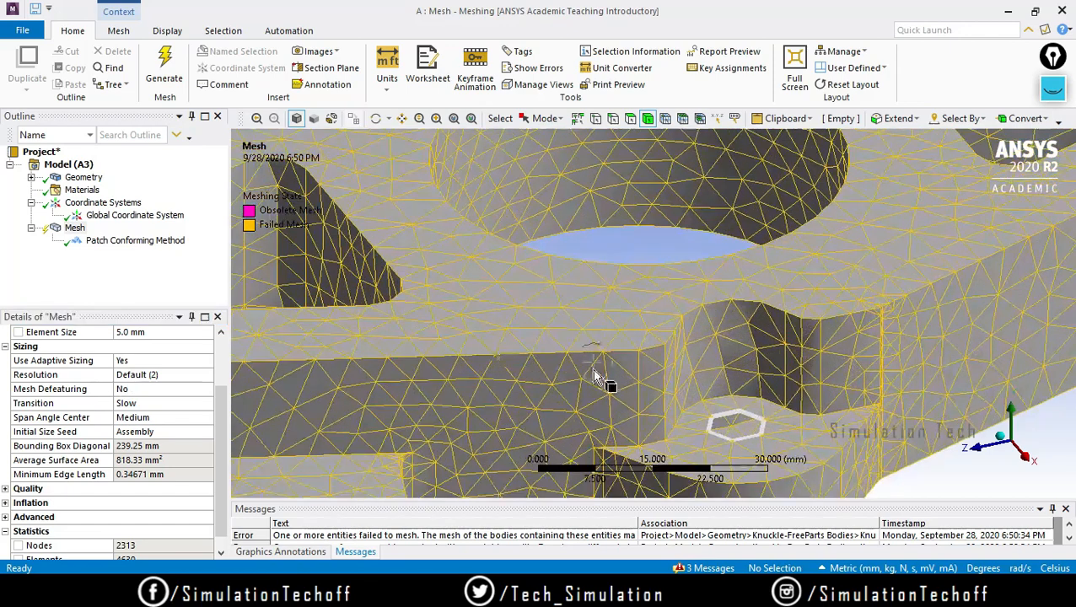
scroll(709, 271, down, 4)
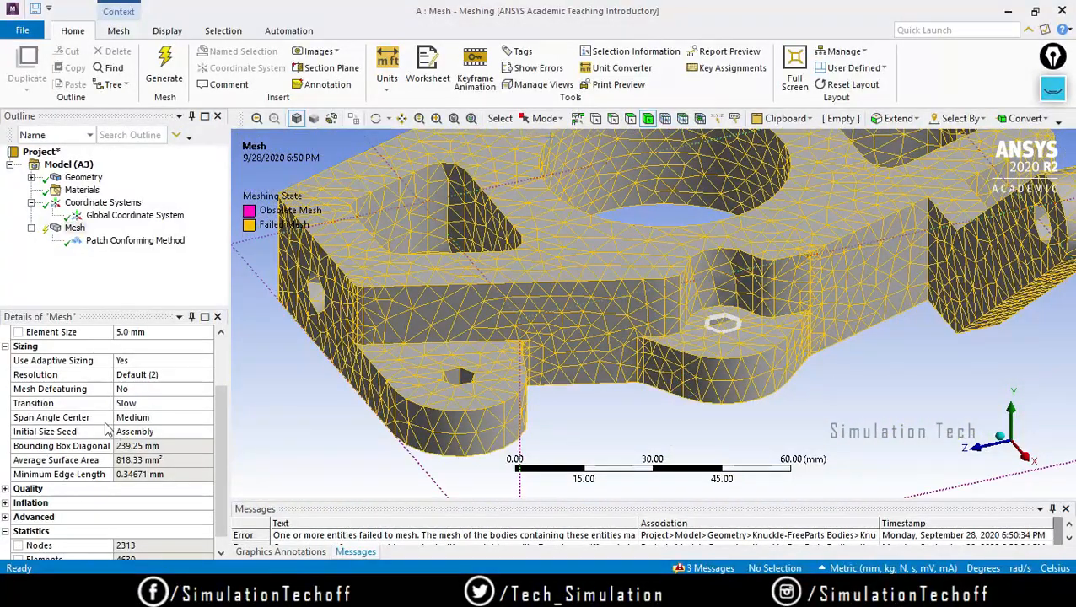
click(188, 388)
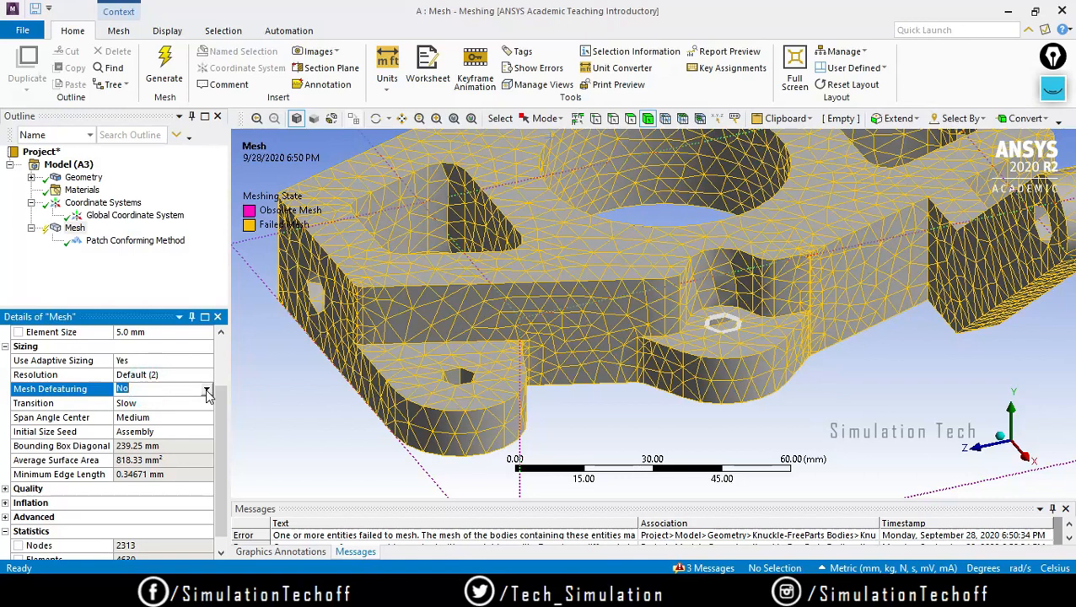
click(206, 391)
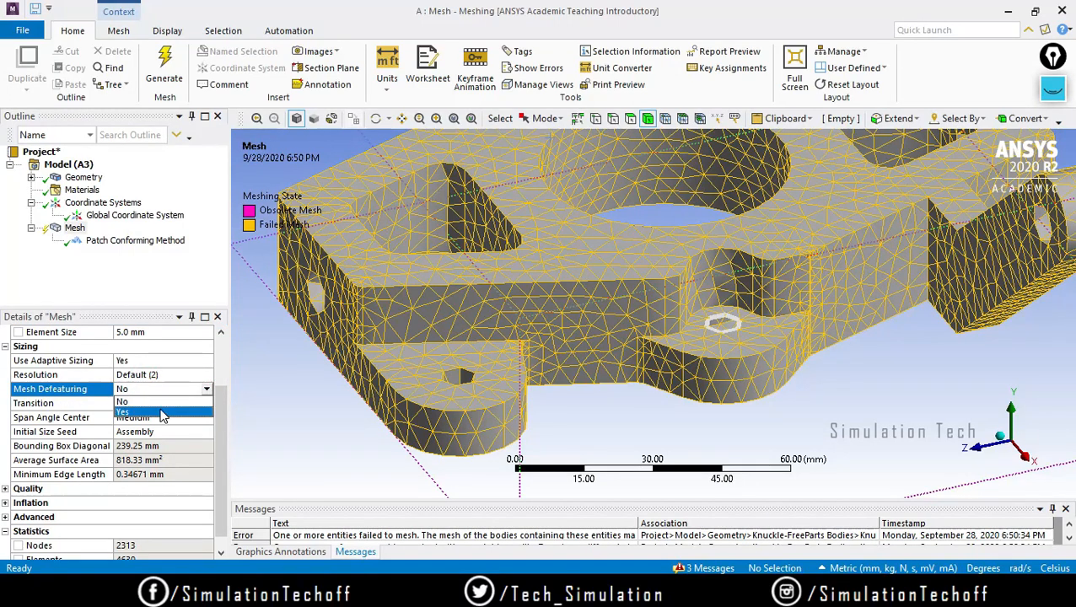
click(163, 413)
drag(222, 428, 226, 458)
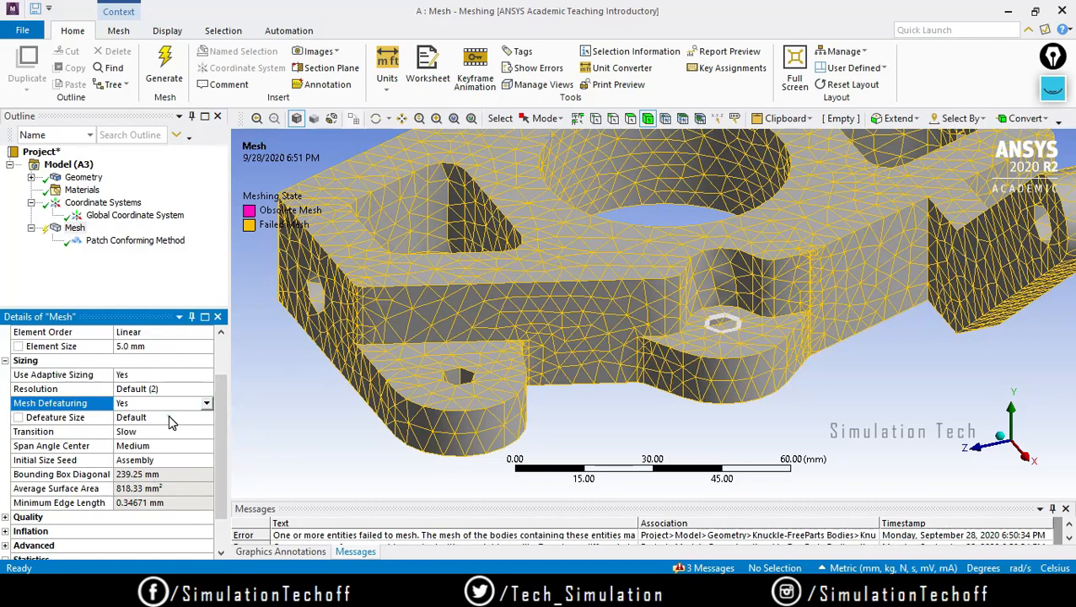
click(168, 419)
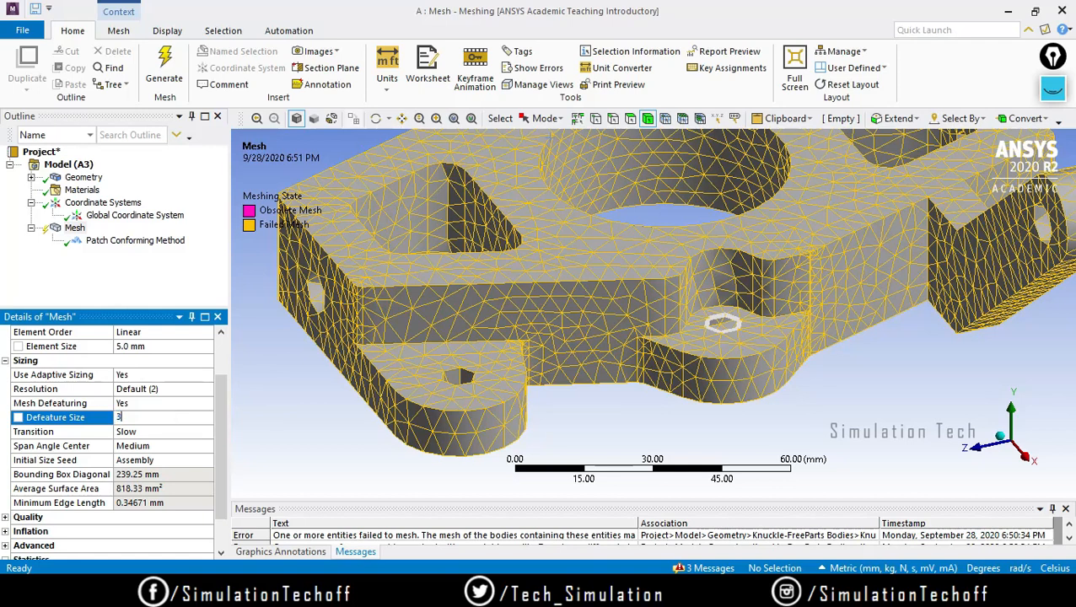
text(3)
key(Return)
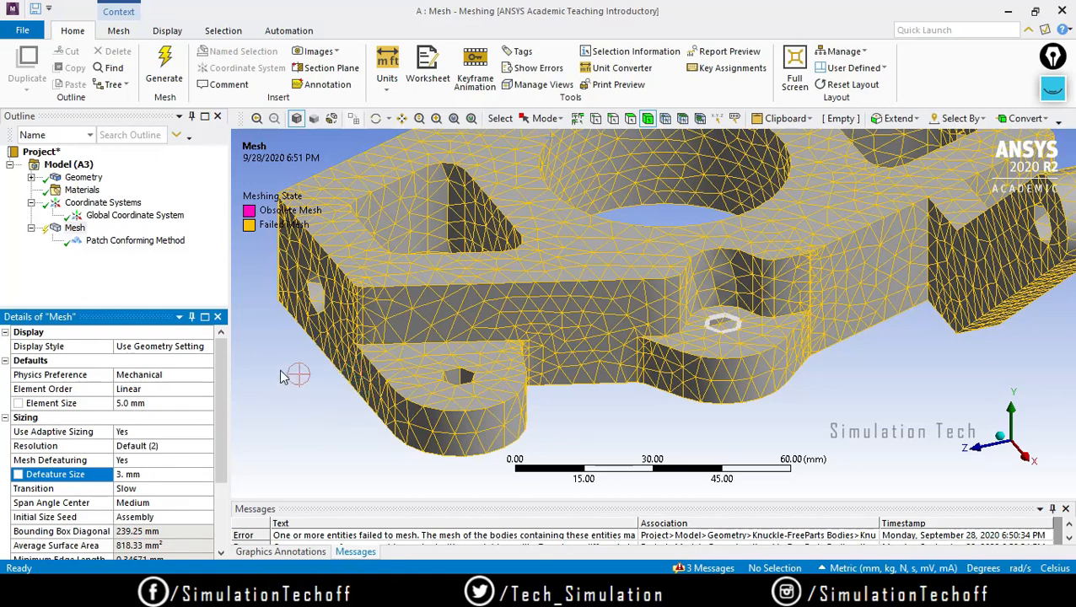
Regenerate the knuckle's mesh with the 3 mm defeature size.
scroll(363, 290, up, 5)
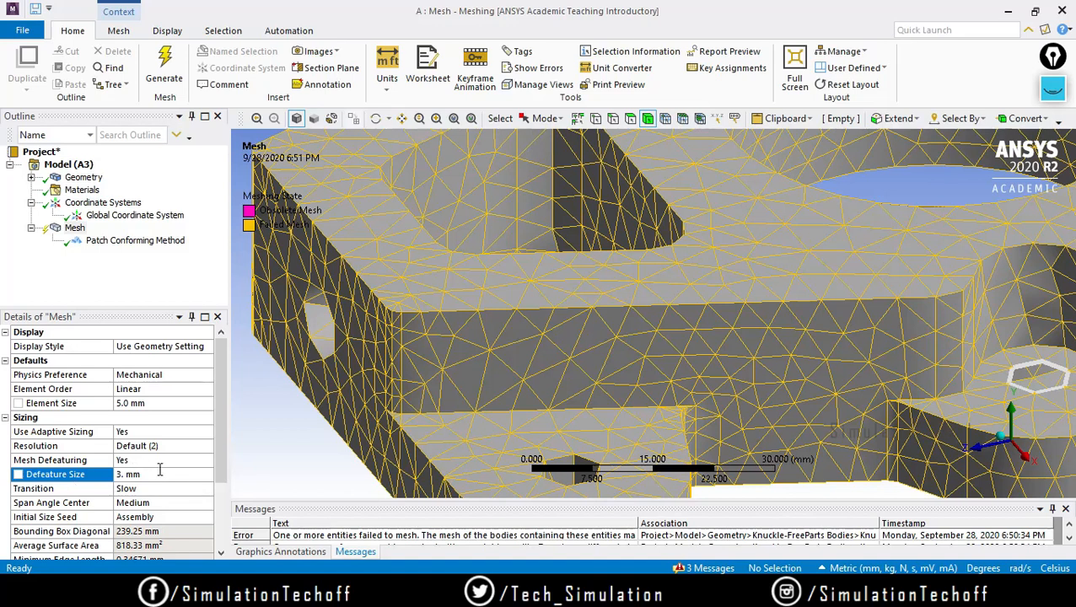
right_click(74, 229)
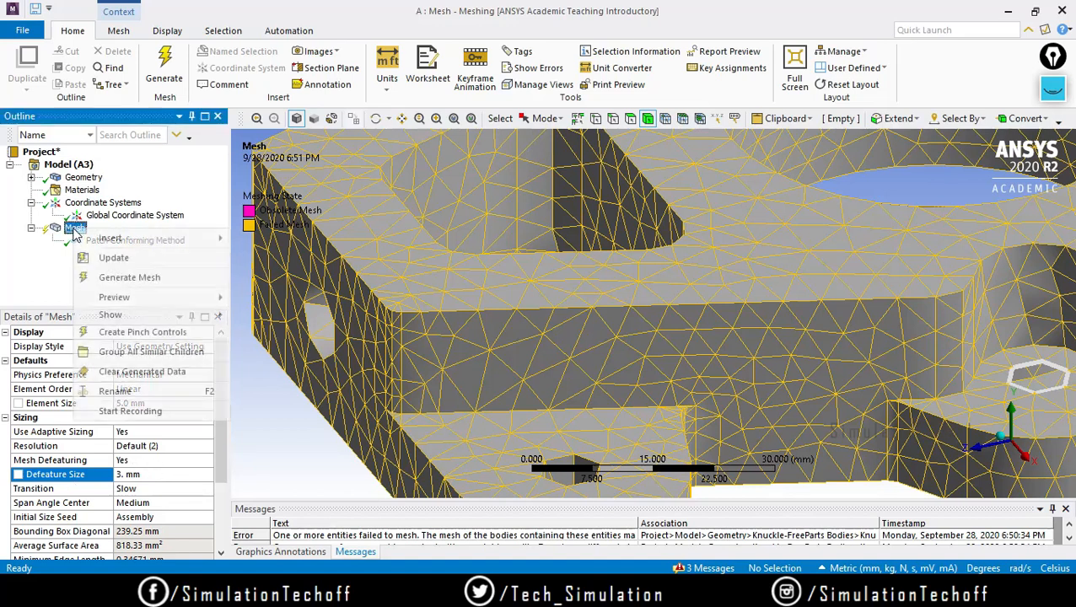
click(102, 280)
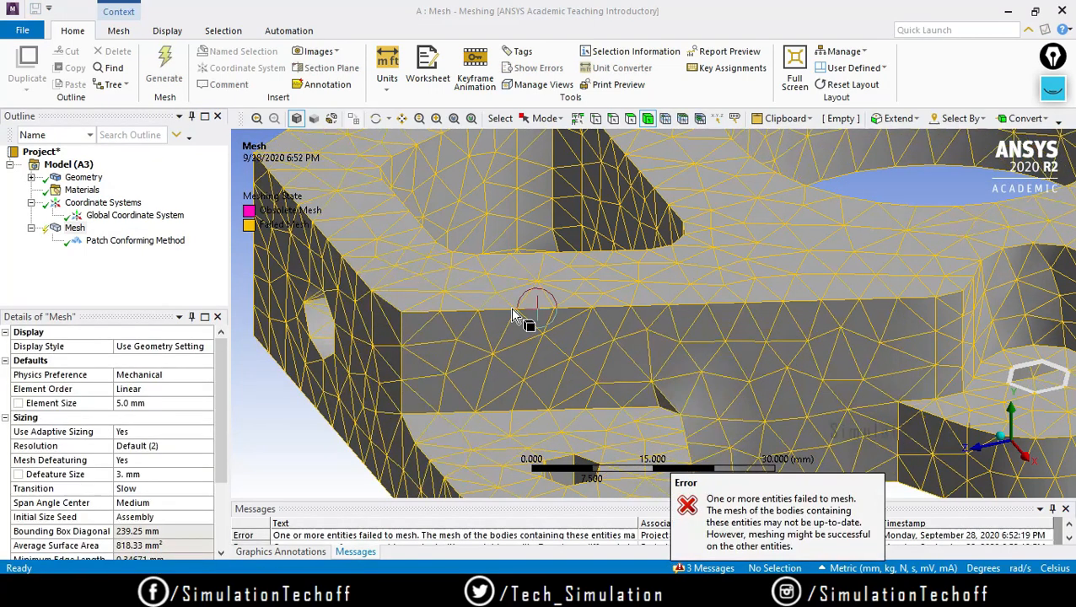
Examine the defeatured mesh closely along the knuckle's outer corner edge, side hole and the curved recess beside the lug hole.
middle_drag(577, 335, 742, 362)
scroll(456, 370, up, 2)
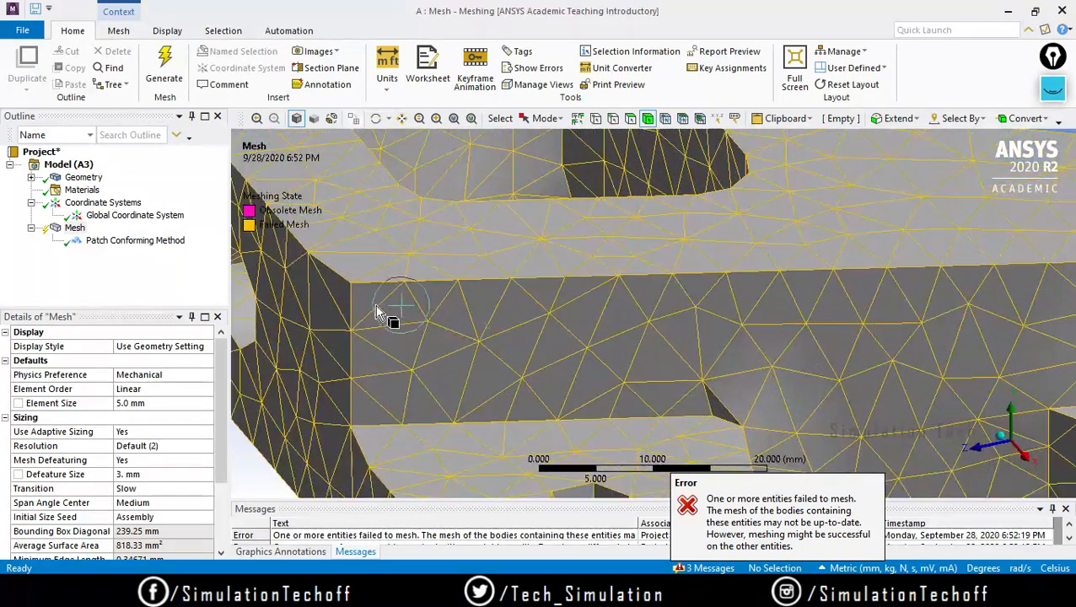
ctrl+middle_drag(377, 309, 550, 319)
scroll(550, 319, up, 2)
scroll(491, 313, up, 3)
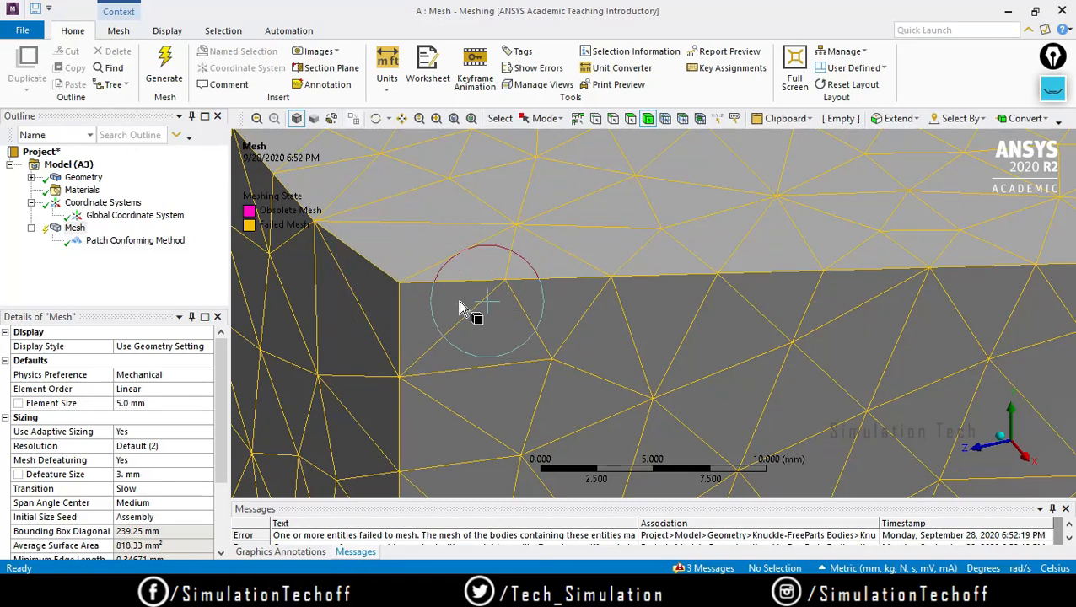
scroll(453, 290, down, 8)
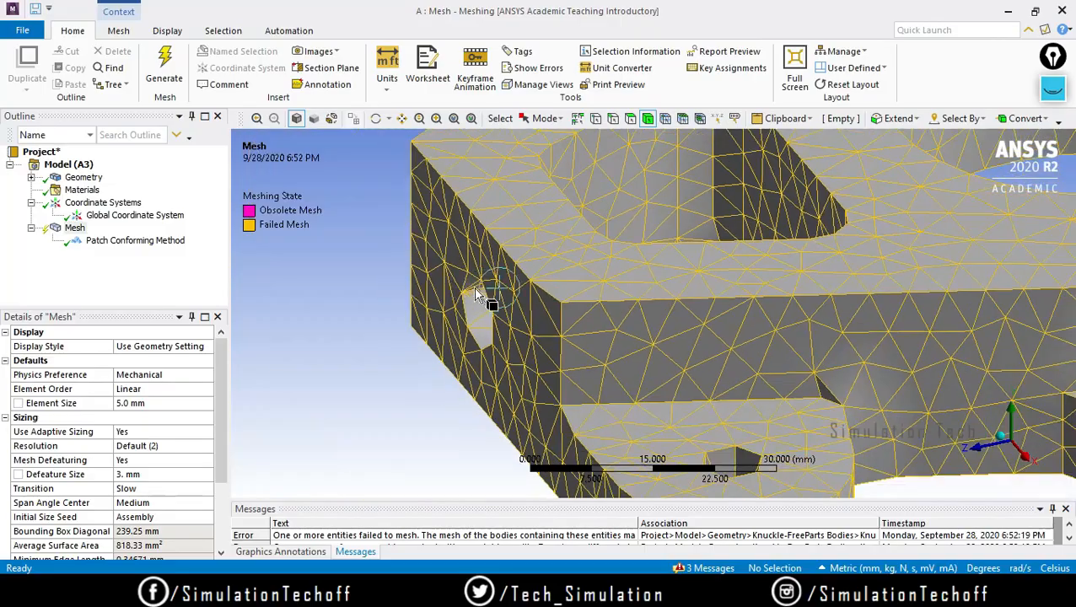
middle_drag(806, 329, 770, 315)
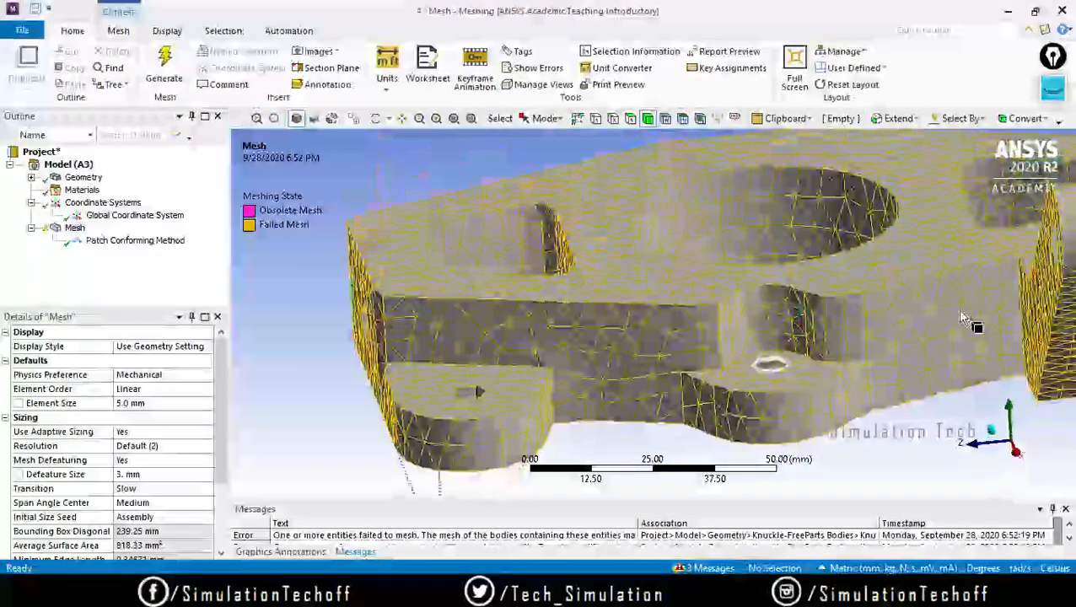
scroll(958, 325, up, 3)
ctrl+middle_drag(958, 327, 695, 332)
scroll(693, 333, up, 6)
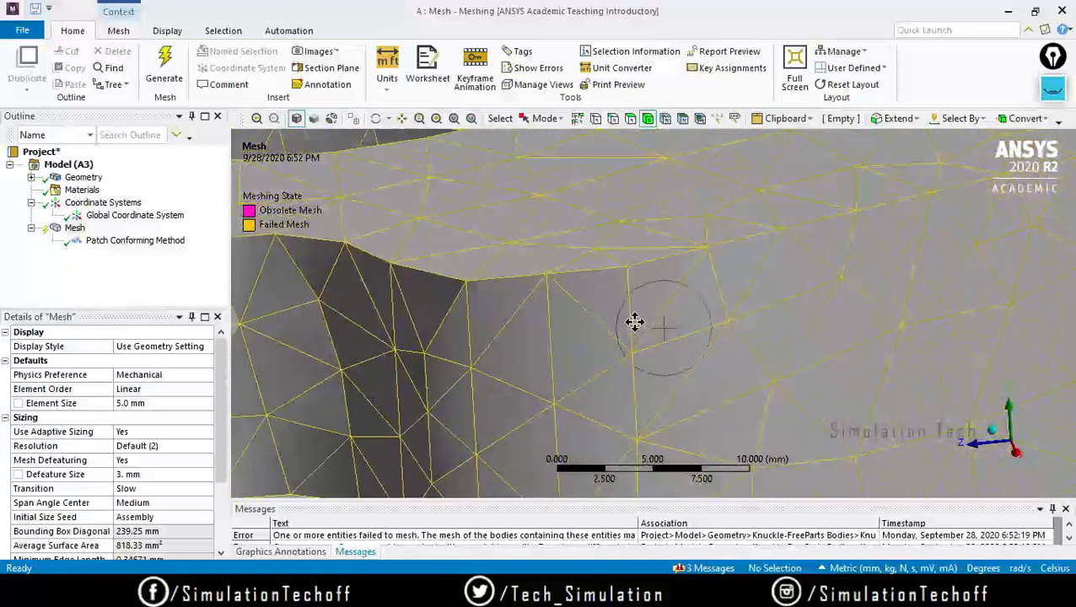
ctrl+middle_drag(656, 414, 644, 317)
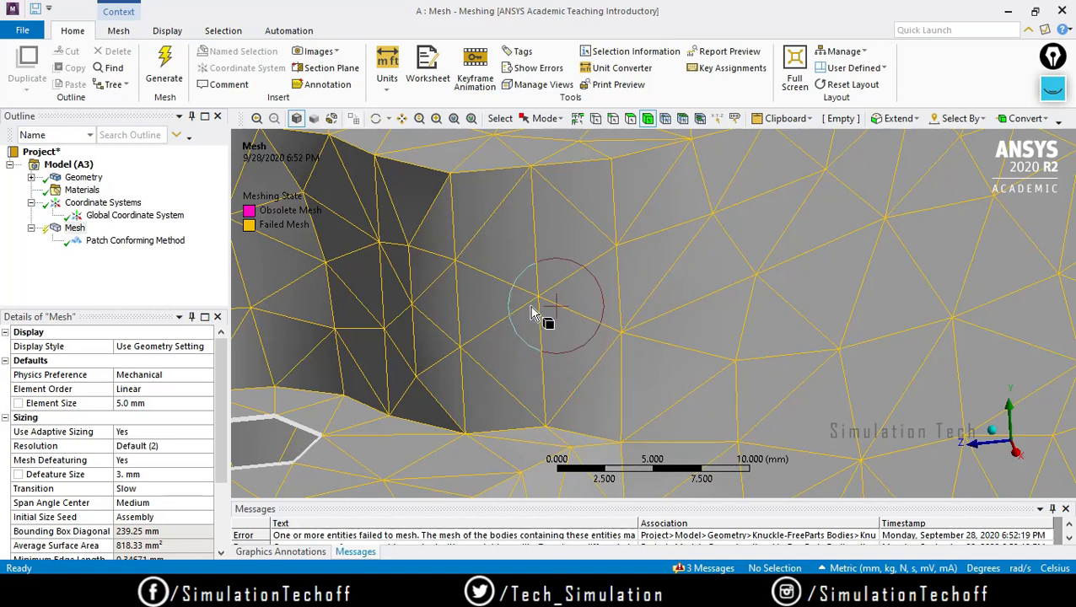
scroll(641, 299, down, 5)
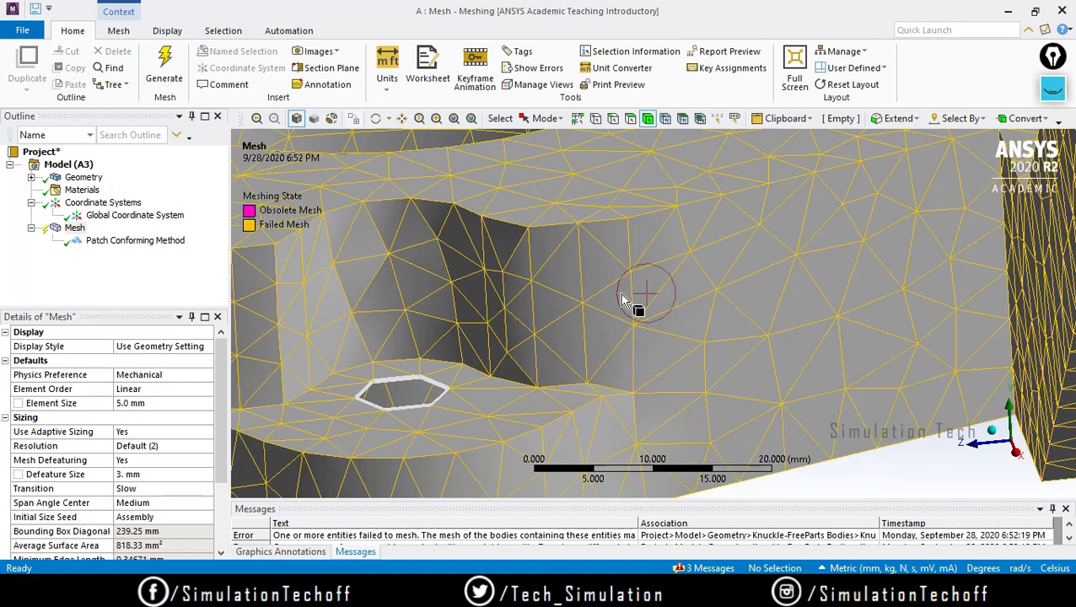
Open the global mesh element size for editing.
click(140, 405)
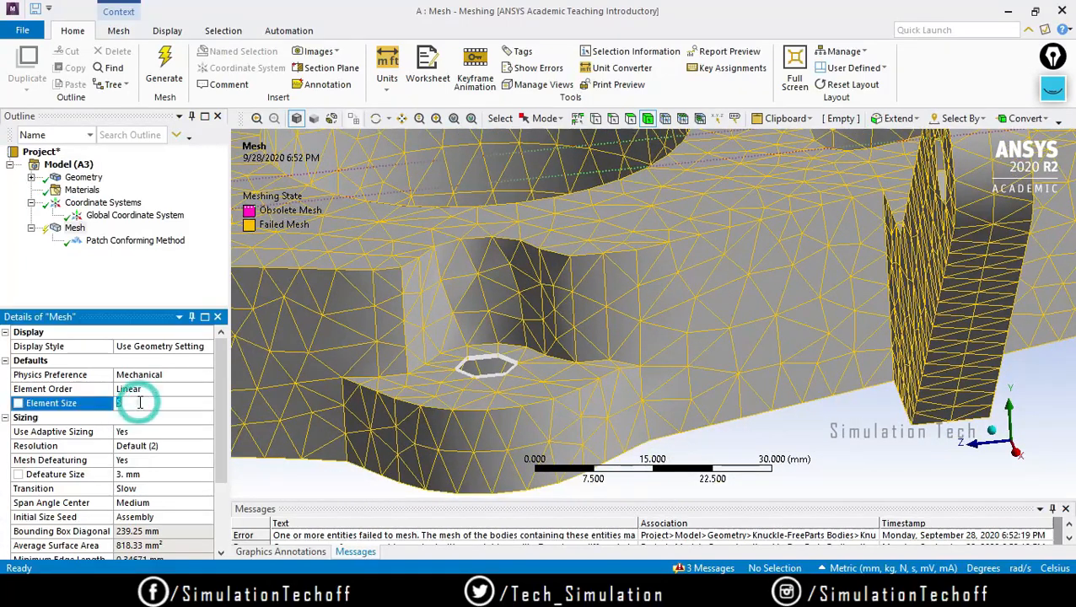
Set the mesh element size to 3 mm and regenerate the mesh.
text(3)
key(Return)
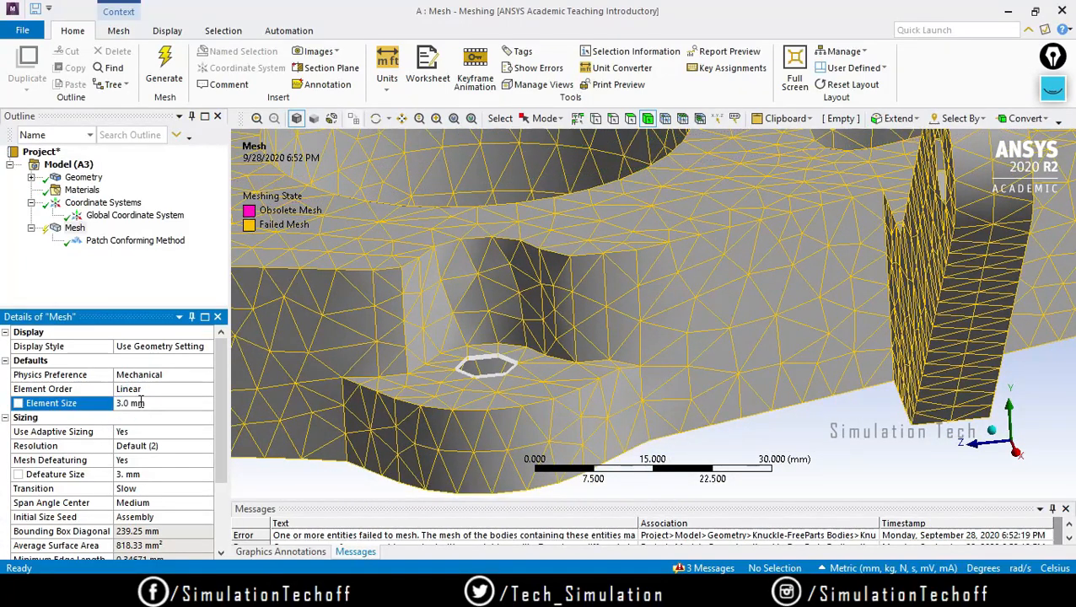
right_click(69, 234)
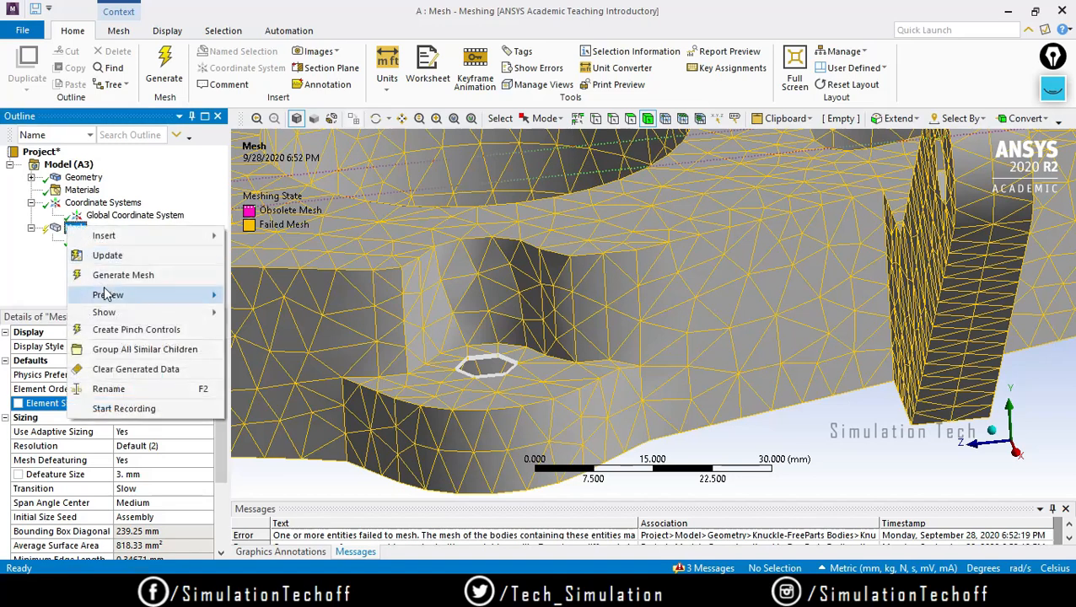
click(138, 278)
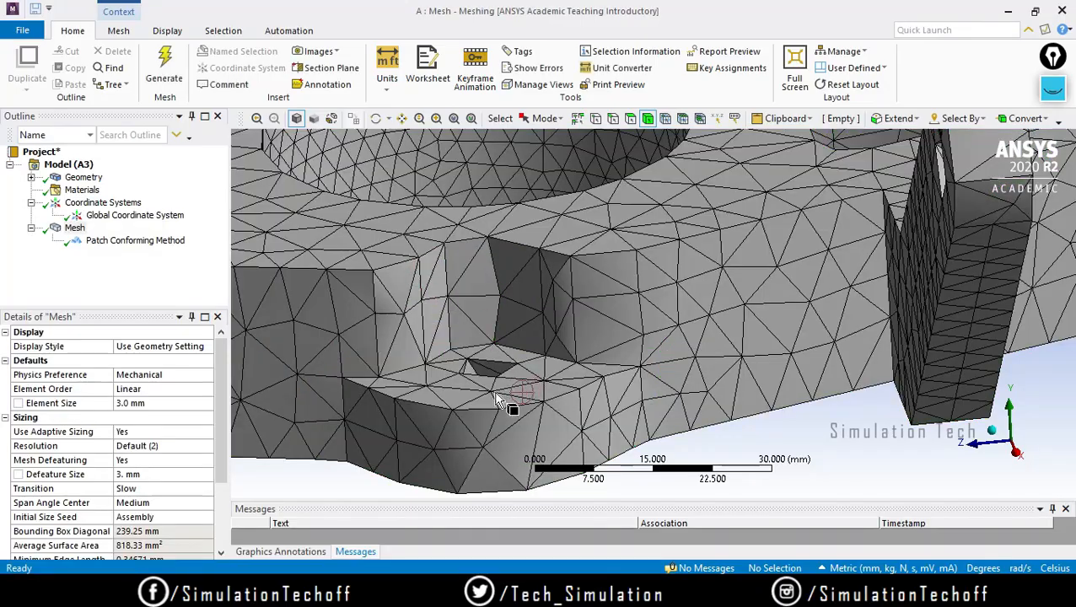
Inspect the regenerated mesh around the knuckle's lugs, holes, pockets and arm, and review the mesh sizing settings.
scroll(493, 330, down, 3)
mouse_move(500, 346)
middle_down()
mouse_move(368, 353)
mouse_move(489, 348)
middle_up()
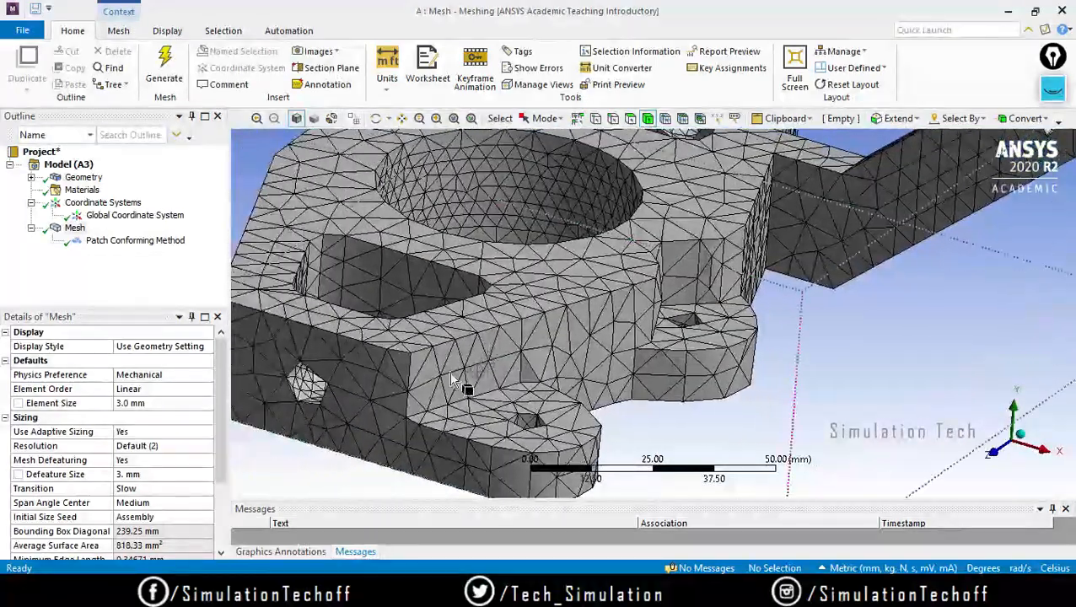
scroll(389, 371, up, 3)
ctrl+middle_drag(337, 368, 544, 293)
scroll(548, 292, up, 1)
scroll(469, 323, up, 2)
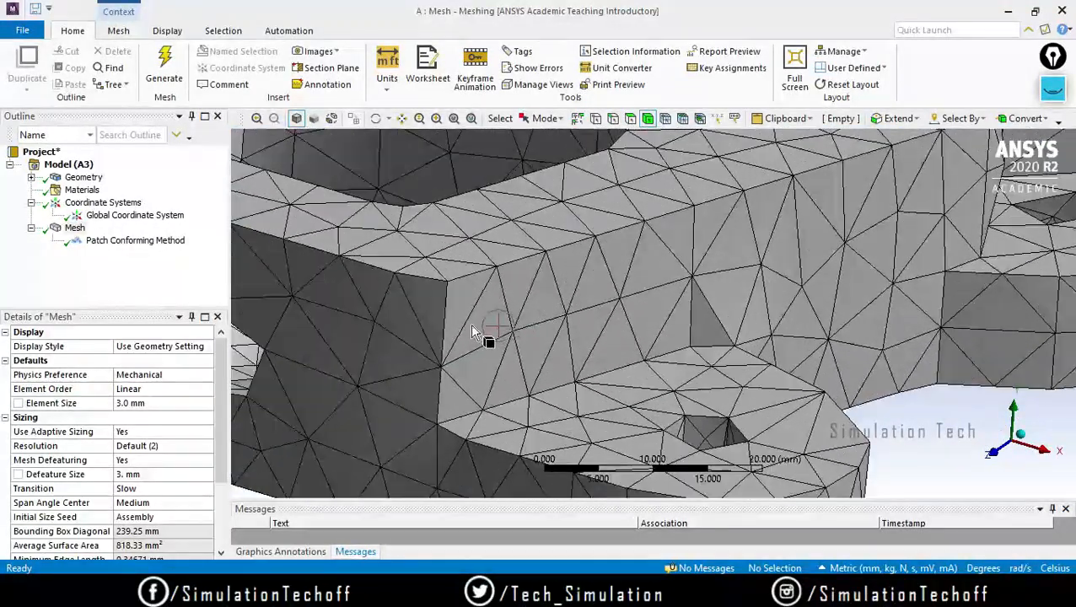
scroll(385, 331, up, 3)
scroll(302, 329, down, 1)
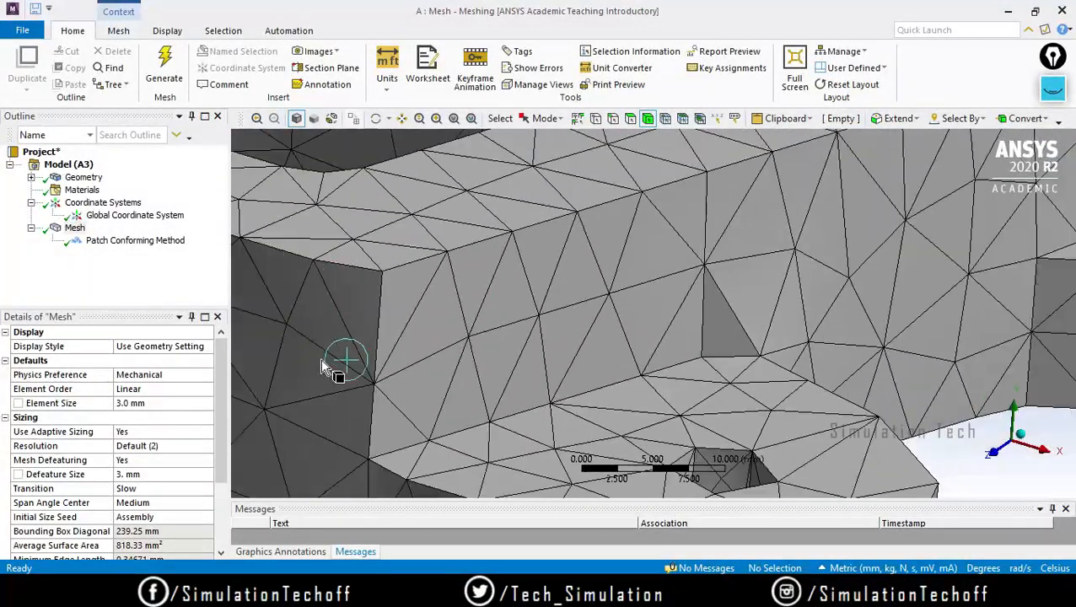
ctrl+middle_drag(708, 349, 297, 433)
scroll(580, 347, down, 1)
middle_drag(582, 352, 519, 386)
scroll(620, 360, up, 2)
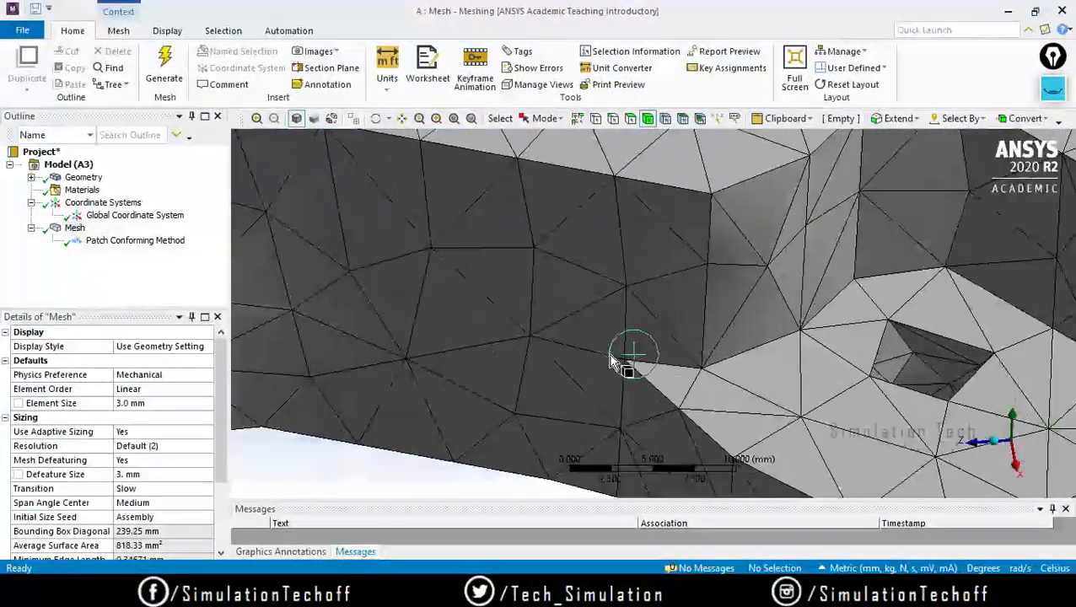
scroll(643, 413, up, 2)
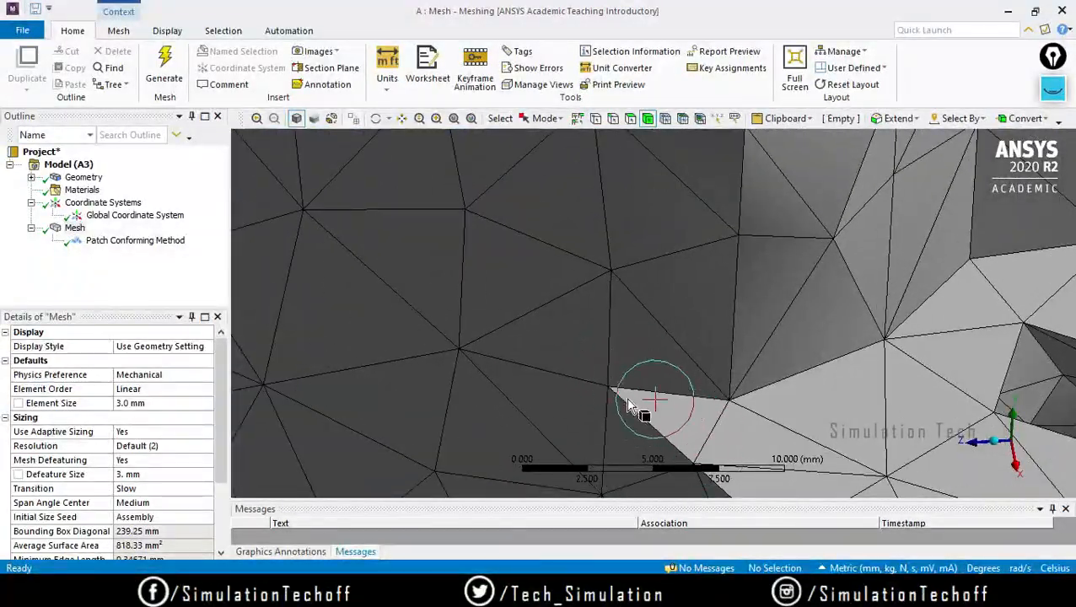
scroll(781, 348, down, 5)
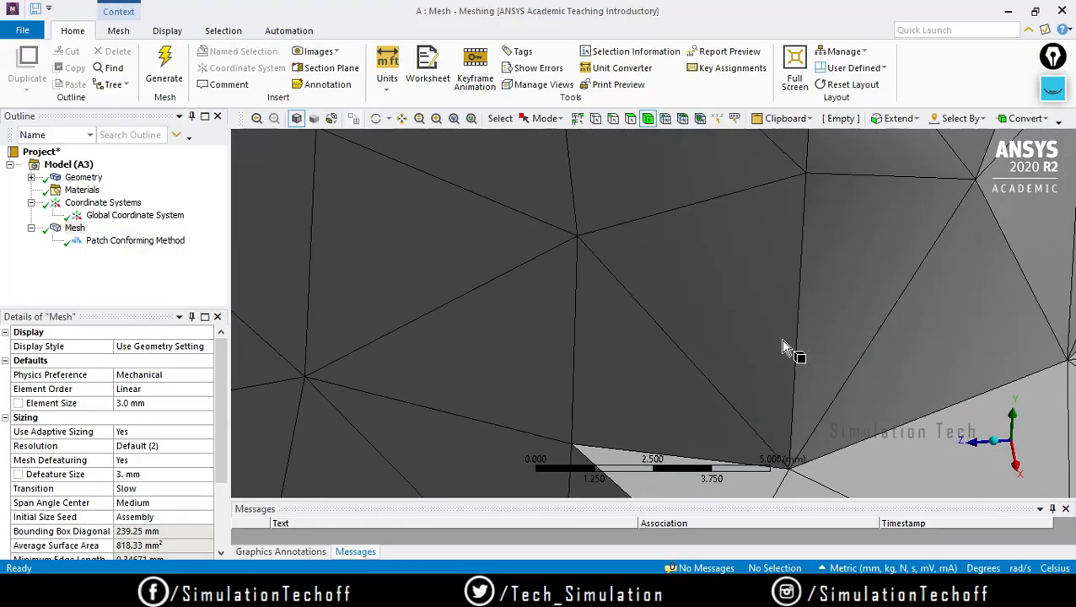
scroll(846, 292, down, 6)
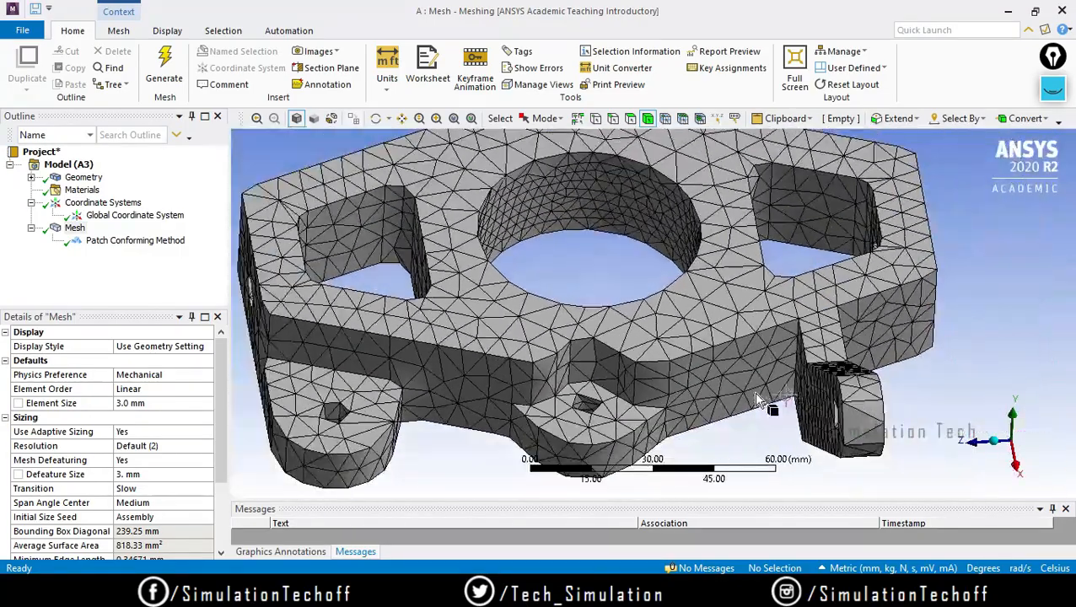
middle_drag(705, 382, 649, 358)
middle_drag(390, 414, 375, 424)
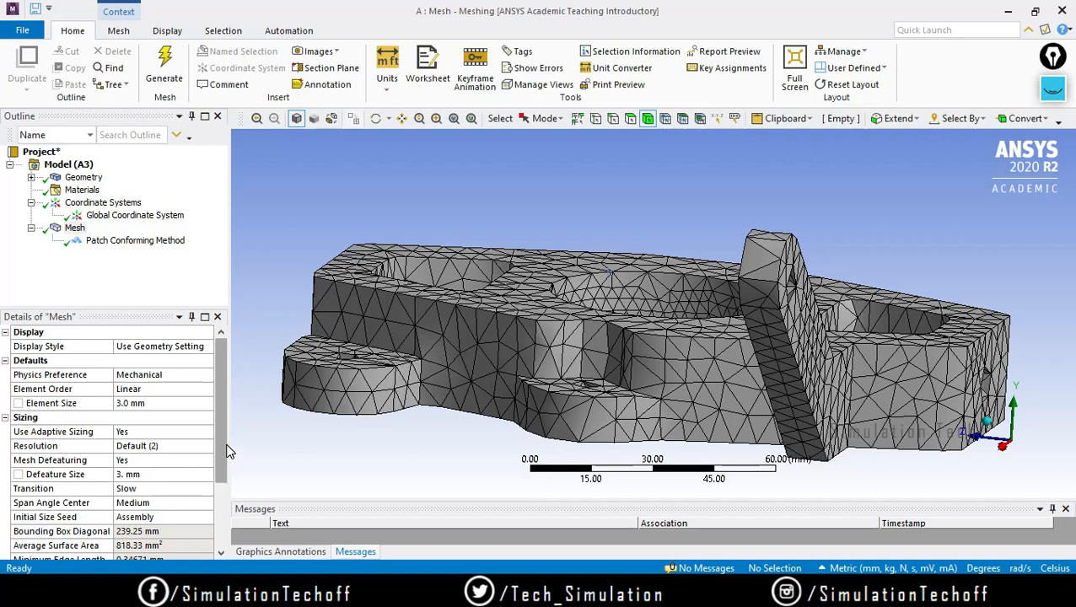
drag(228, 448, 225, 487)
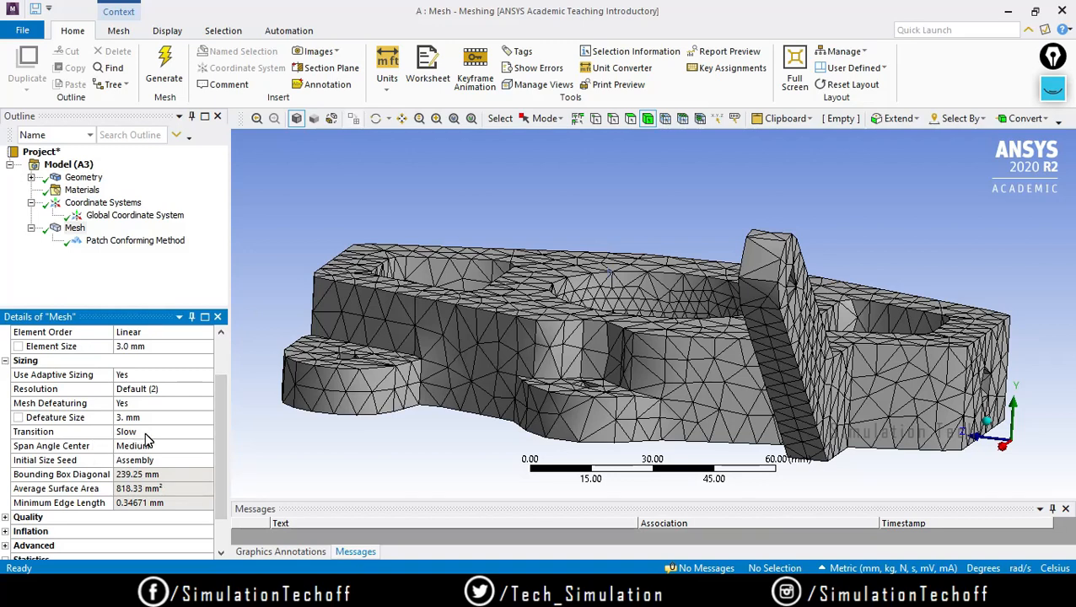
middle_drag(584, 357, 694, 320)
scroll(657, 361, up, 2)
scroll(657, 361, down, 4)
Switch to the whiteboard overlay, draw a small rectangle and handwrite "3 mm" in black.
click(1051, 91)
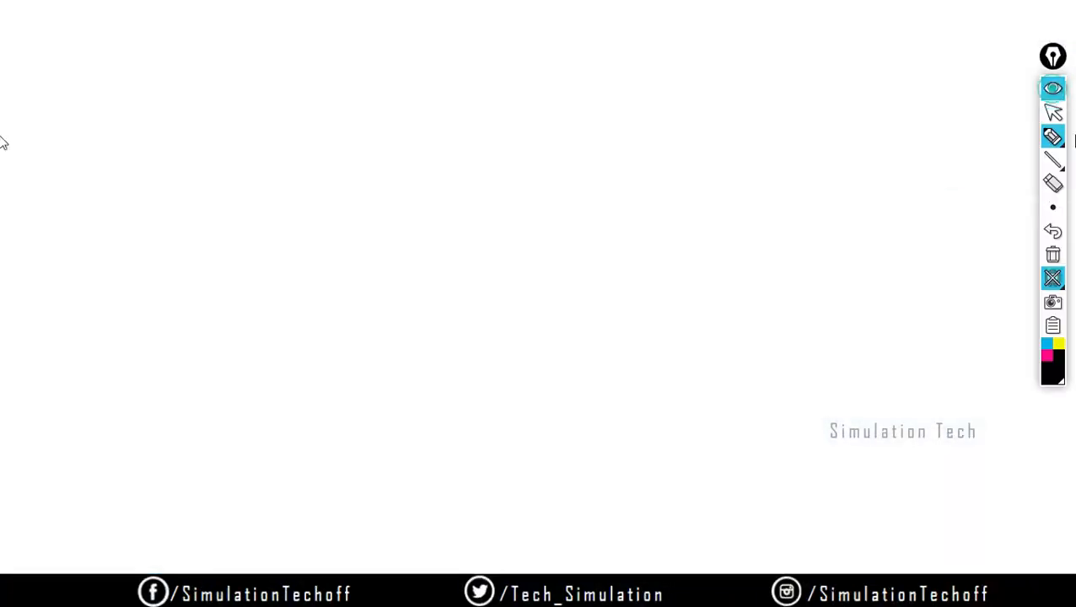
mouse_move(1056, 167)
click(1004, 161)
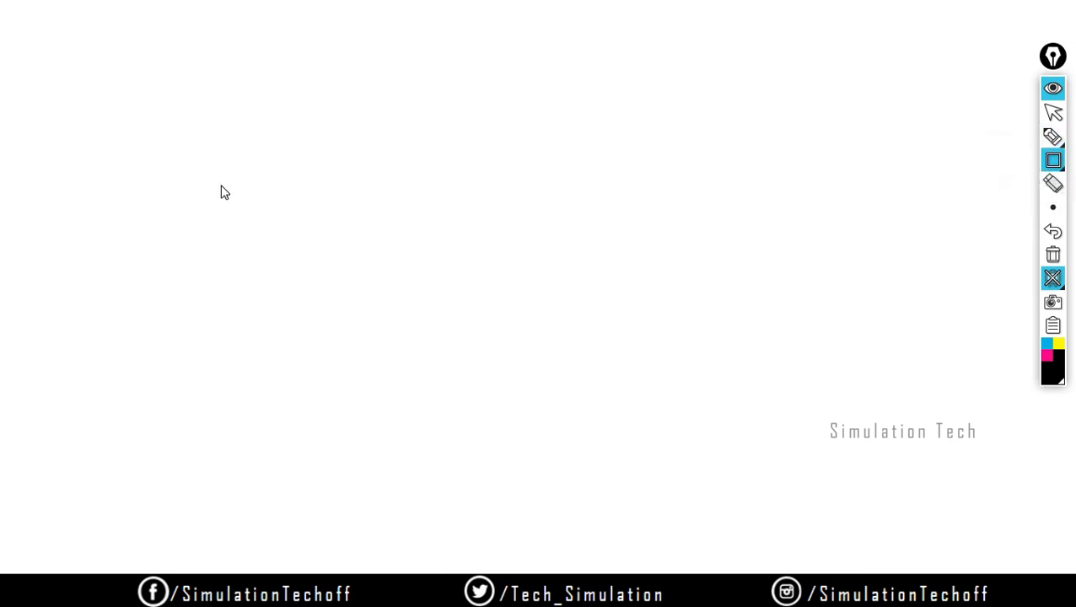
mouse_move(220, 184)
mouse_down()
mouse_move(306, 227)
mouse_move(286, 239)
mouse_up()
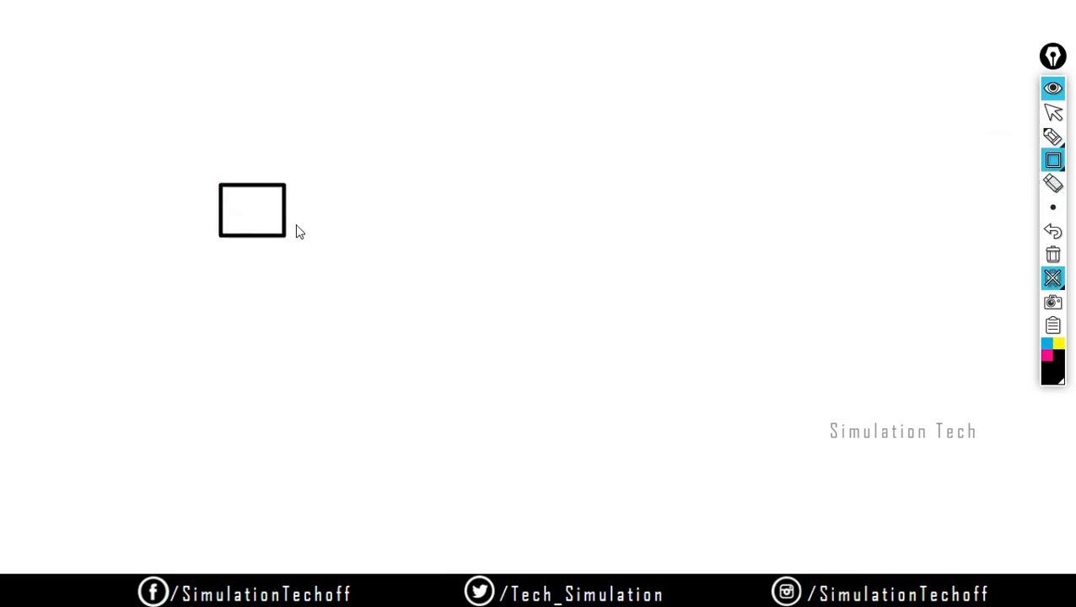
click(1053, 137)
mouse_move(750, 114)
mouse_down()
mouse_move(779, 147)
mouse_move(783, 129)
mouse_move(822, 133)
mouse_move(846, 119)
mouse_move(844, 127)
mouse_up()
drag(845, 125, 877, 122)
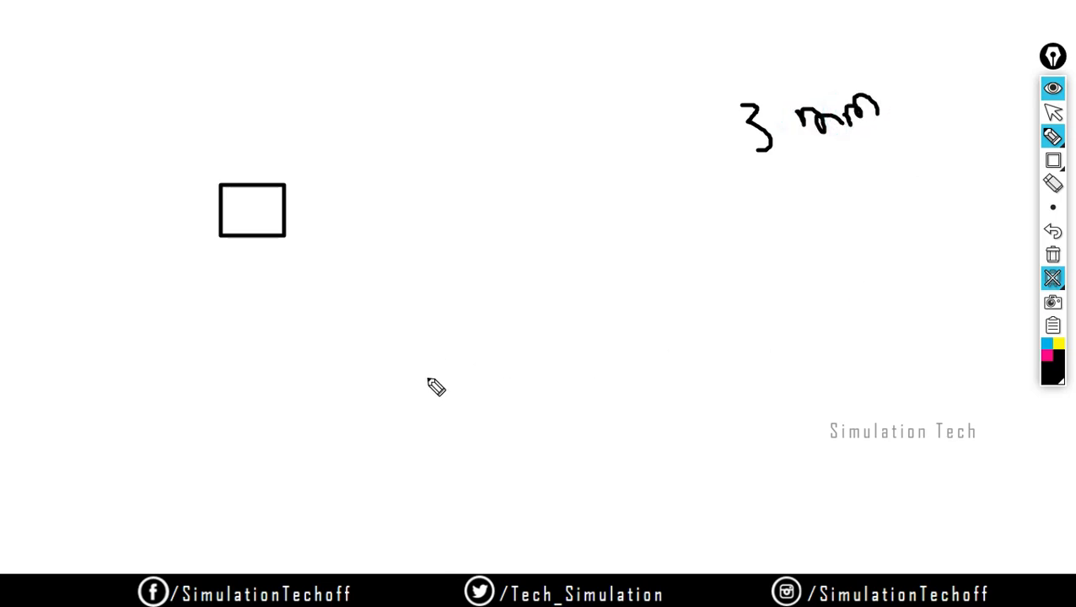
Sketch two more small squares below the rectangle and handwrite the sizes 0.5, 4 and 5 mm.
mouse_move(417, 360)
mouse_down()
mouse_move(422, 382)
mouse_move(461, 354)
mouse_move(456, 390)
mouse_move(415, 389)
mouse_up()
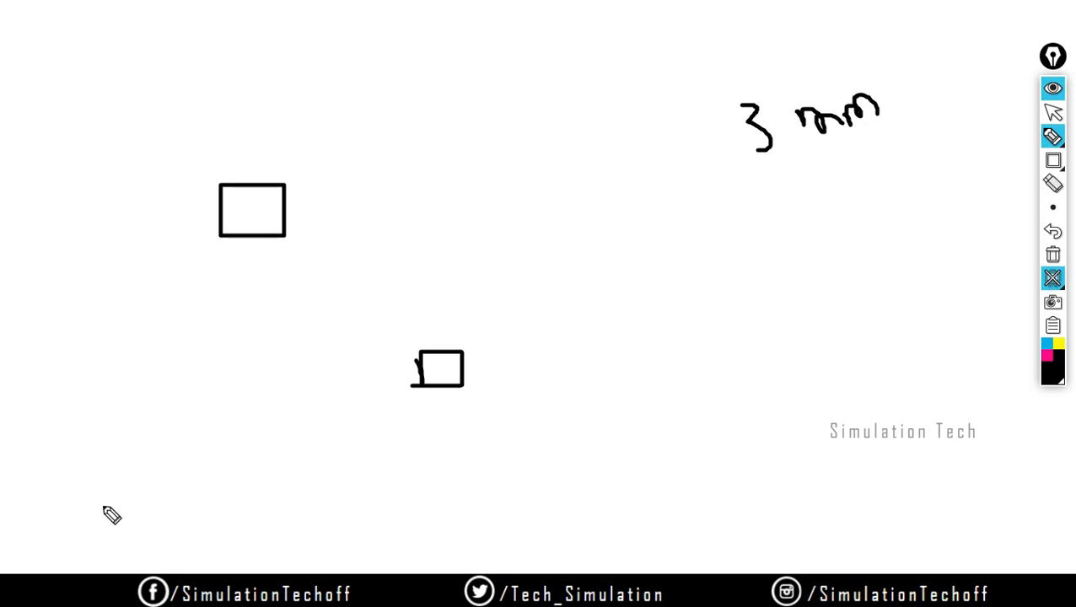
mouse_move(112, 514)
mouse_down()
mouse_move(108, 497)
mouse_move(168, 518)
mouse_move(120, 524)
mouse_up()
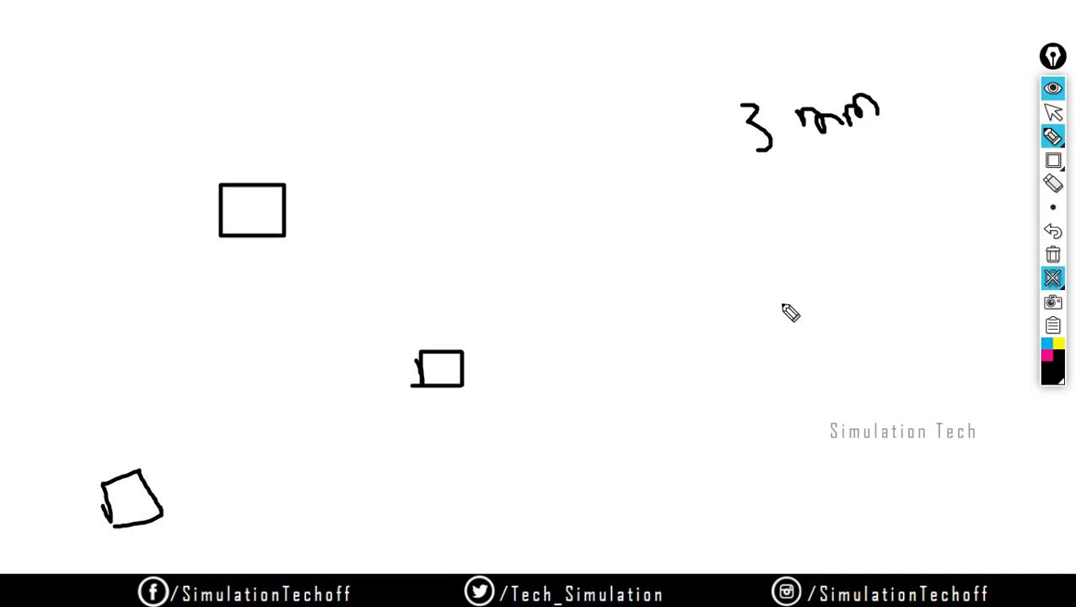
mouse_move(697, 288)
mouse_down()
mouse_move(696, 259)
mouse_move(750, 269)
mouse_move(747, 281)
mouse_up()
click(721, 266)
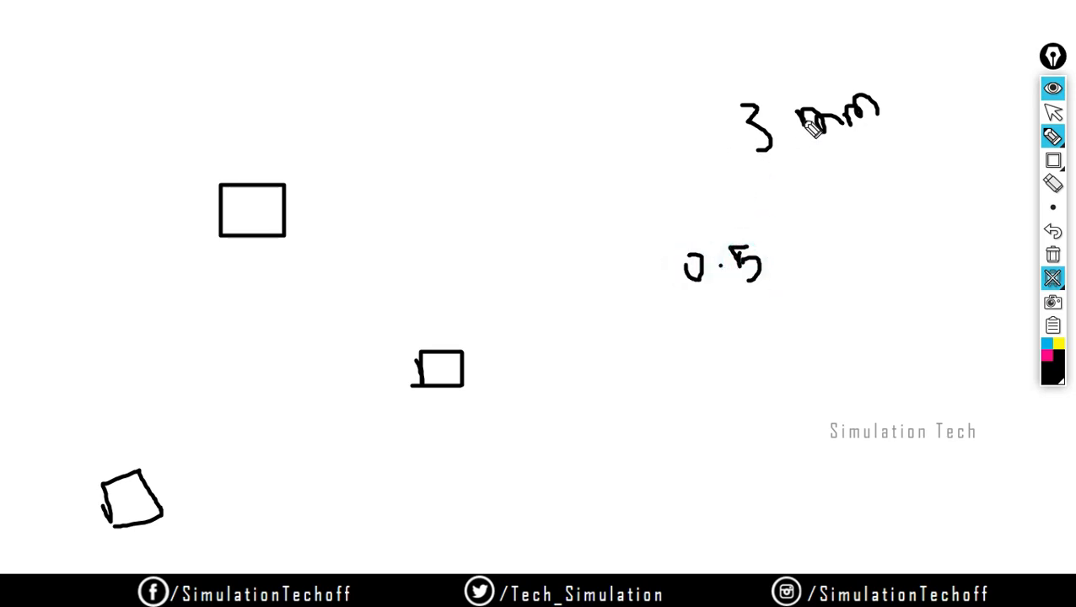
drag(950, 218, 960, 256)
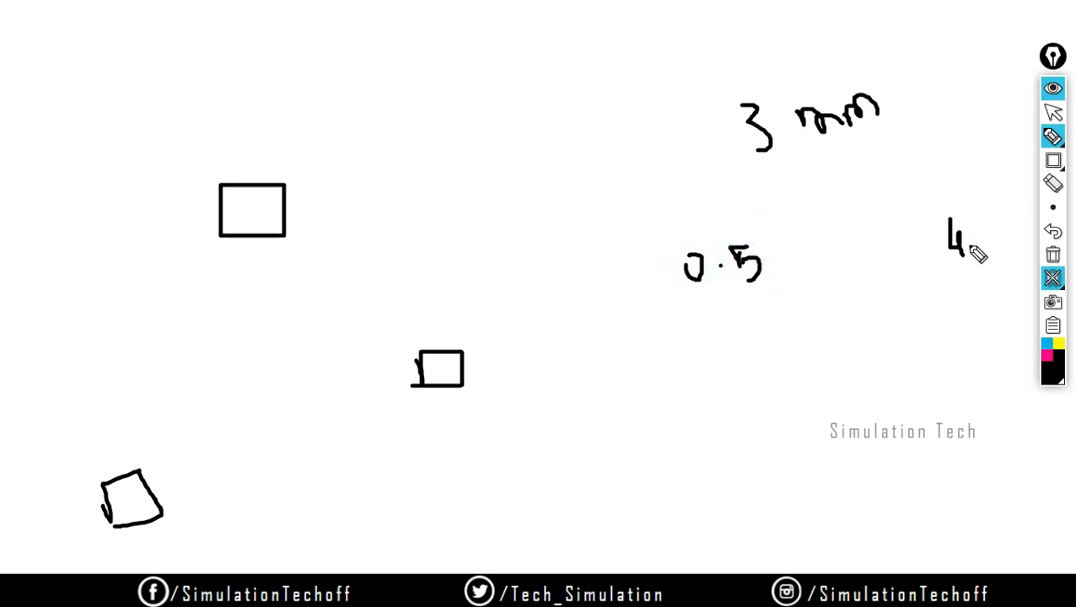
mouse_move(947, 377)
mouse_down()
mouse_move(994, 422)
mouse_move(999, 391)
mouse_move(1044, 419)
mouse_move(1049, 408)
mouse_move(1061, 440)
mouse_up()
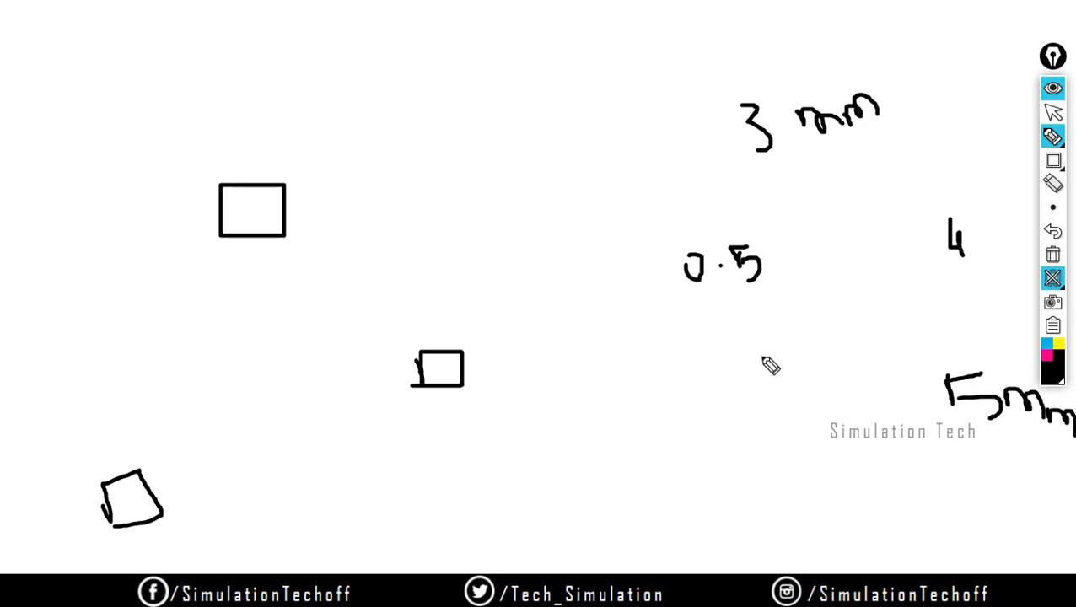
Handwrite a large 0.5 with an arrow pointing to the 5 mm size.
mouse_move(579, 435)
mouse_down()
mouse_move(622, 456)
mouse_move(620, 440)
mouse_up()
click(649, 436)
mouse_move(690, 403)
mouse_down()
mouse_move(692, 422)
mouse_move(730, 435)
mouse_move(715, 449)
mouse_up()
mouse_move(754, 420)
mouse_down()
mouse_move(820, 399)
mouse_move(838, 411)
mouse_up()
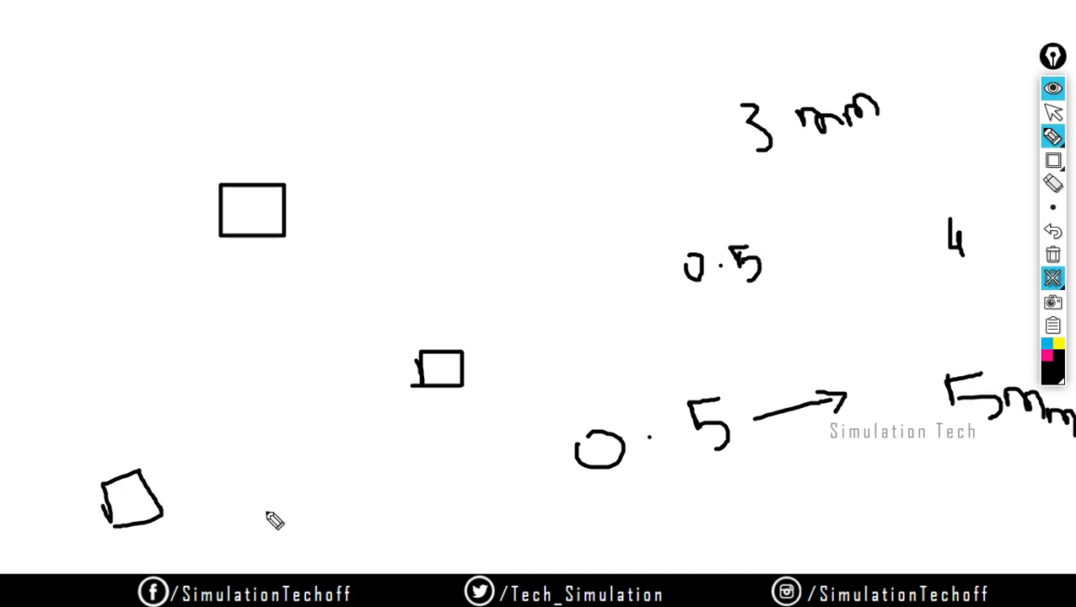
Sketch a tiny square with a large four-sided element directly adjoining it.
mouse_move(271, 516)
mouse_down()
mouse_move(235, 504)
mouse_move(250, 497)
mouse_move(253, 510)
mouse_up()
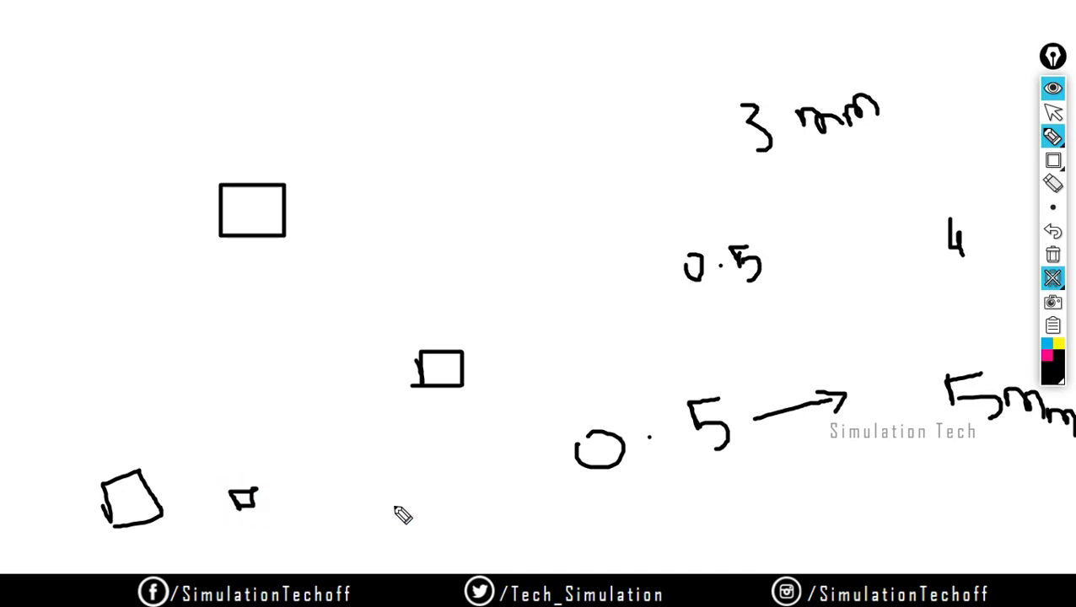
drag(240, 440, 285, 537)
click(239, 440)
mouse_move(239, 439)
mouse_down()
mouse_move(482, 413)
mouse_move(300, 560)
mouse_move(274, 554)
mouse_up()
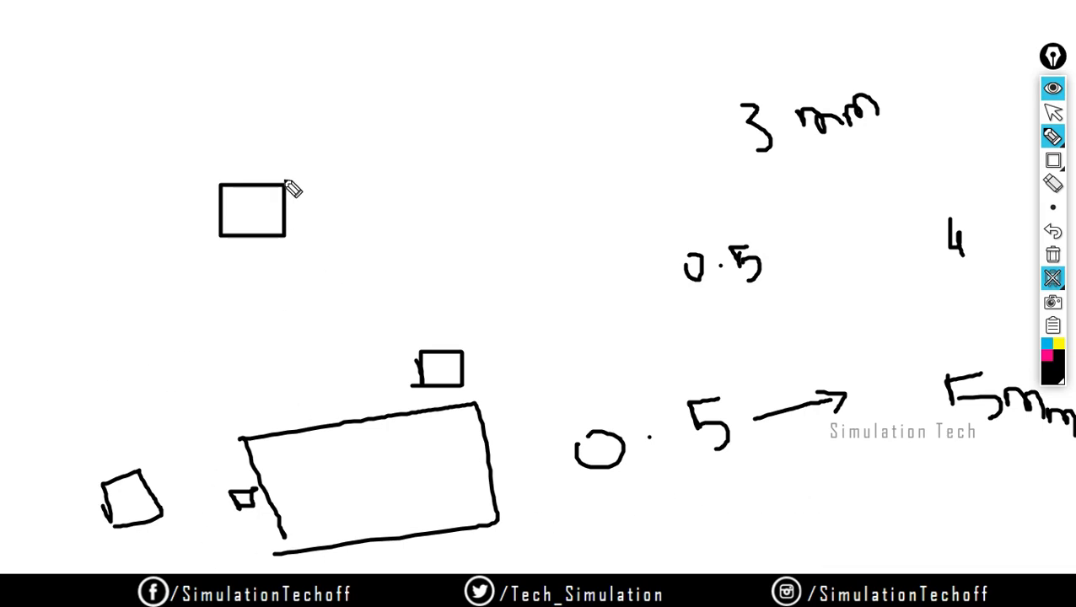
Extend the first rectangle into a row with three adjoining, progressively larger elements.
mouse_move(285, 184)
mouse_down()
mouse_move(347, 182)
mouse_move(376, 215)
mouse_move(352, 243)
mouse_move(284, 245)
mouse_up()
mouse_move(379, 182)
mouse_down()
mouse_move(557, 178)
mouse_move(555, 227)
mouse_move(372, 250)
mouse_up()
mouse_move(576, 176)
mouse_down()
mouse_move(753, 175)
mouse_move(683, 258)
mouse_move(557, 249)
mouse_up()
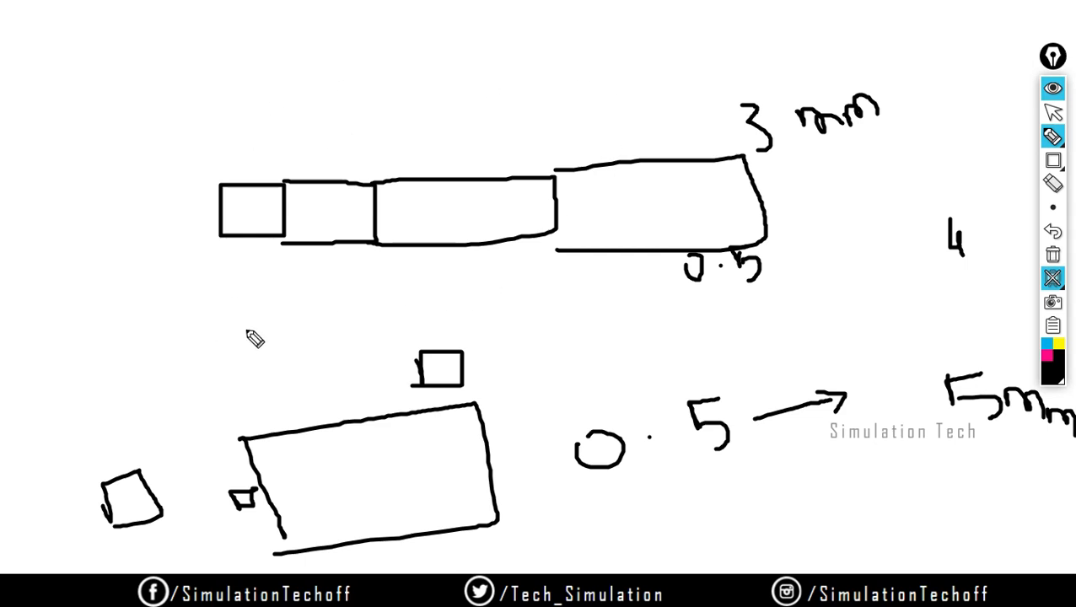
Handwrite "0.", sketch a tiny element beside a long one marked with a cross, and tick the gradually growing row.
drag(209, 340, 221, 353)
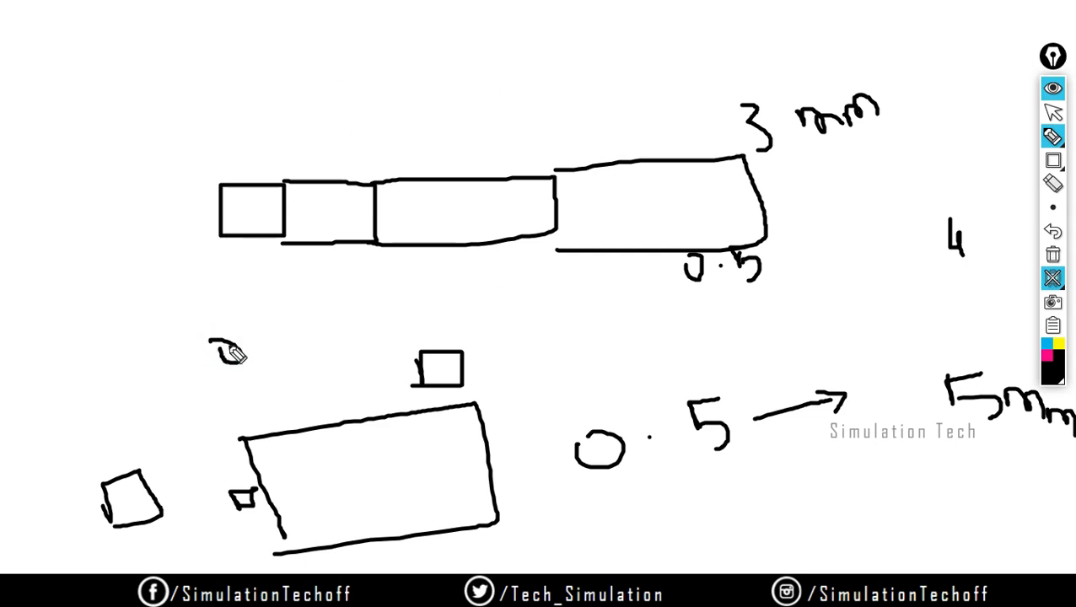
click(273, 349)
mouse_move(156, 88)
mouse_down()
mouse_move(173, 105)
mouse_move(338, 90)
mouse_move(393, 131)
mouse_move(178, 112)
mouse_up()
drag(239, 30, 260, 45)
drag(254, 31, 248, 51)
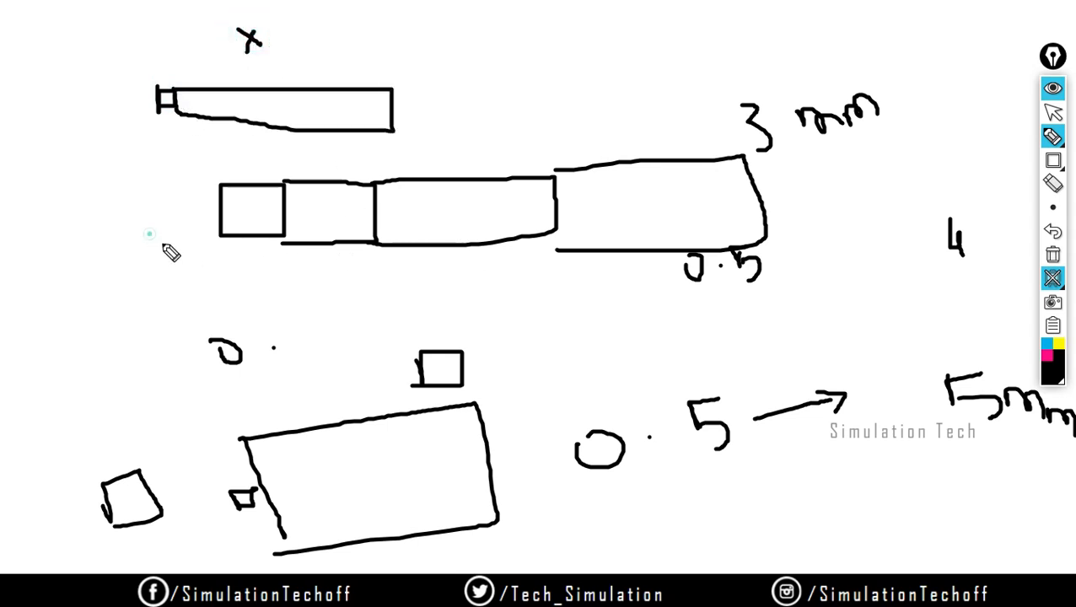
drag(149, 234, 208, 187)
Sketch a circle with an arrow pointing to a rough box beneath the ticked row.
mouse_move(340, 293)
mouse_down()
mouse_move(345, 359)
mouse_move(388, 347)
mouse_move(357, 294)
mouse_up()
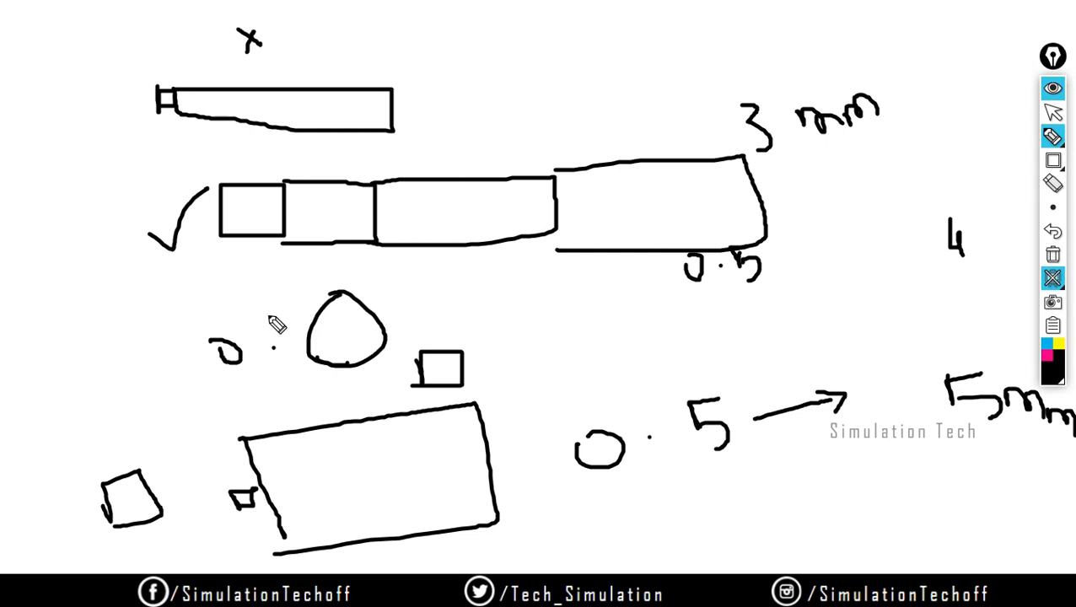
mouse_move(270, 316)
mouse_down()
mouse_move(178, 301)
mouse_move(206, 317)
mouse_up()
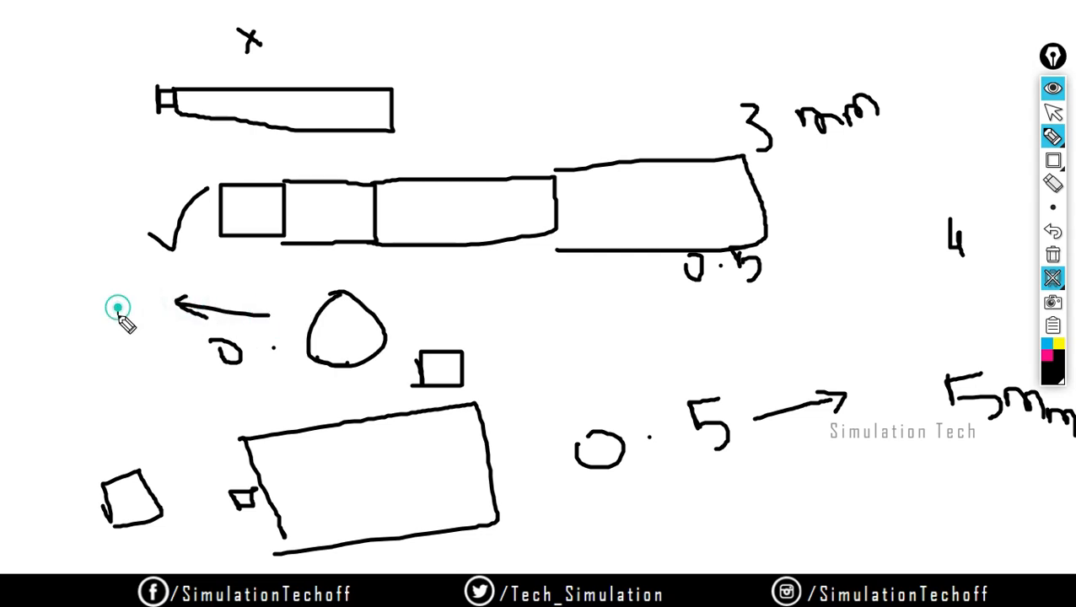
mouse_move(118, 308)
mouse_down()
mouse_move(171, 339)
mouse_move(128, 341)
mouse_up()
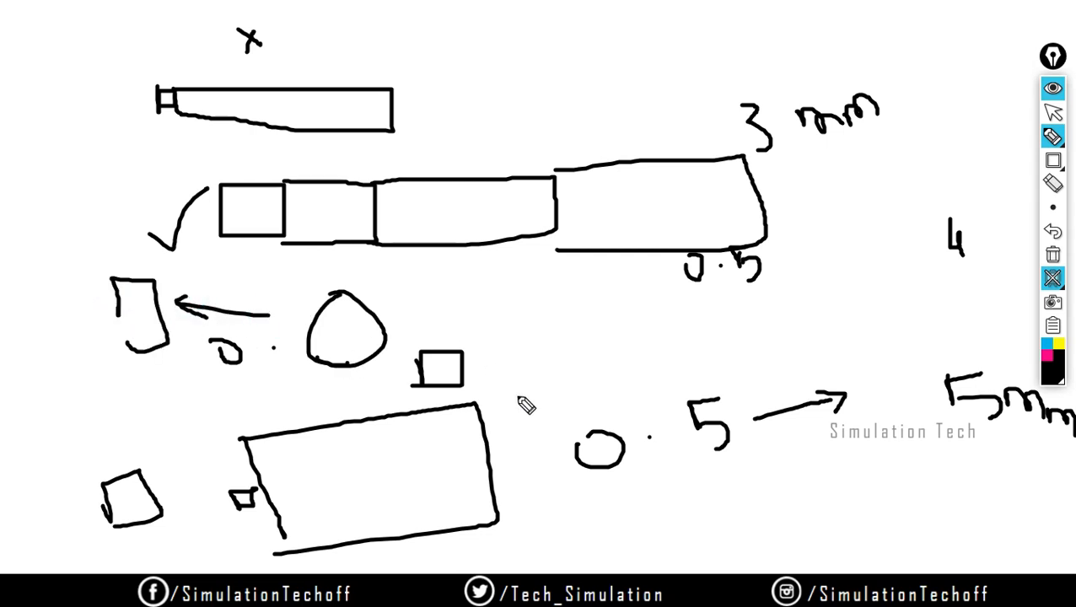
Clear all drawings from the whiteboard and return to the meshed model.
click(1051, 255)
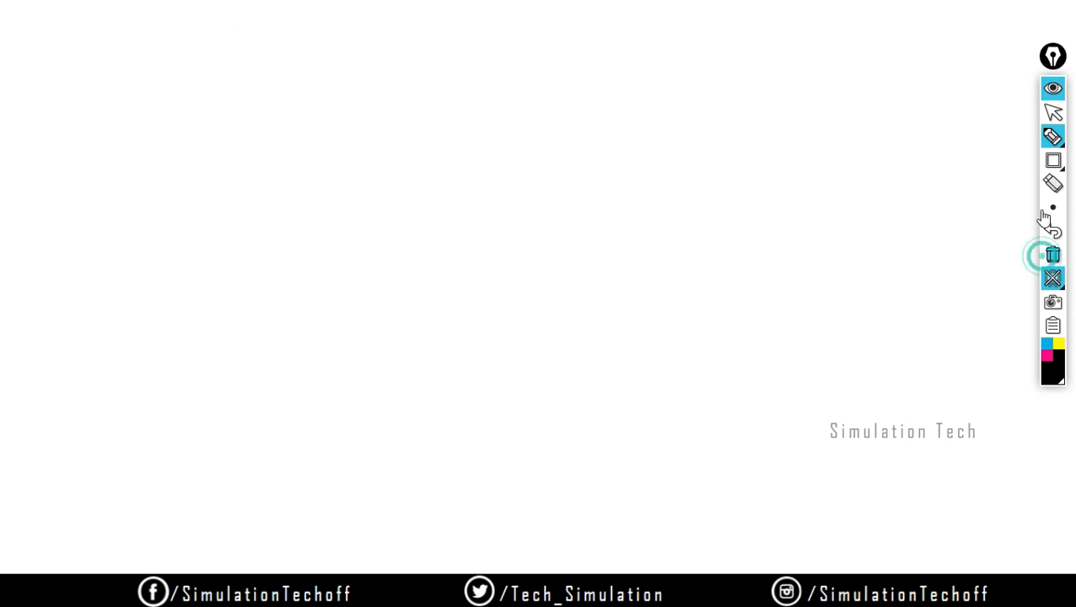
click(1052, 89)
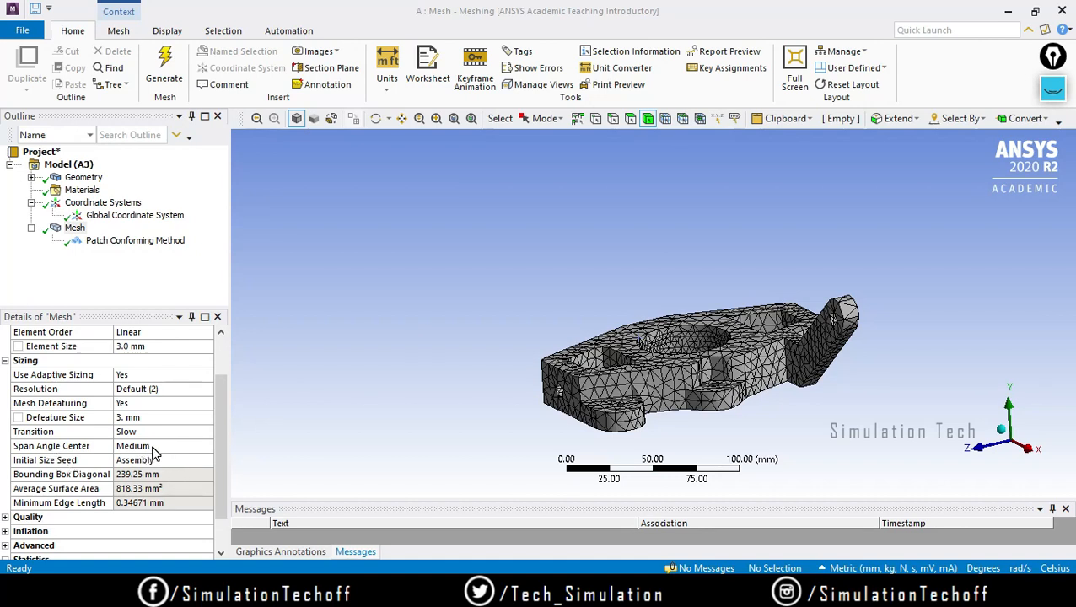
Reopen the whiteboard, discard the first freehand stroke, and draw a wide arch-shaped curve.
click(1053, 88)
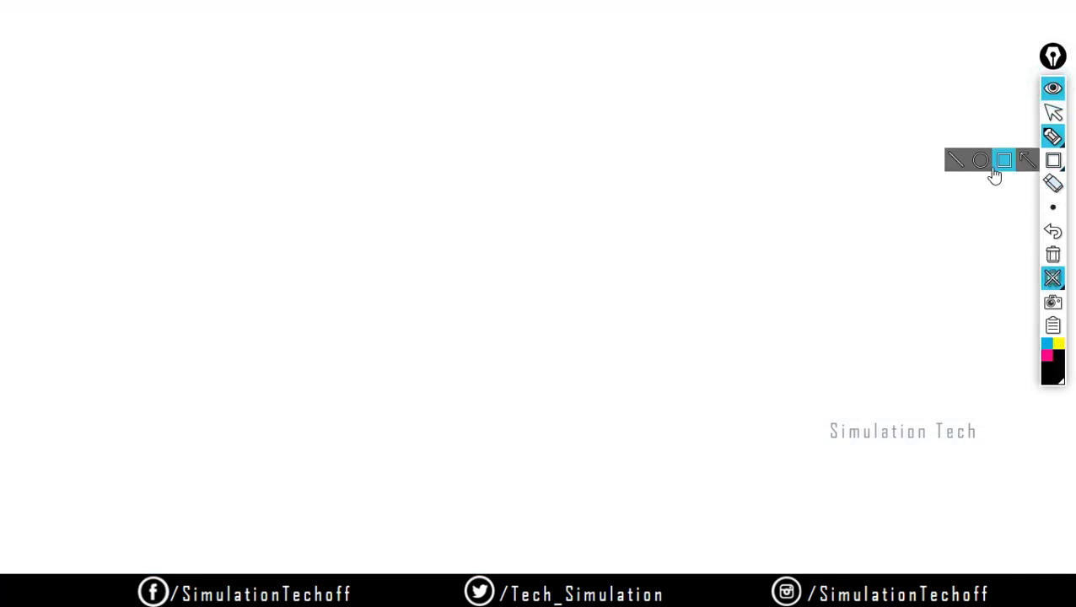
click(1052, 136)
mouse_move(267, 330)
mouse_down()
mouse_move(274, 304)
mouse_move(609, 252)
mouse_up()
click(1059, 239)
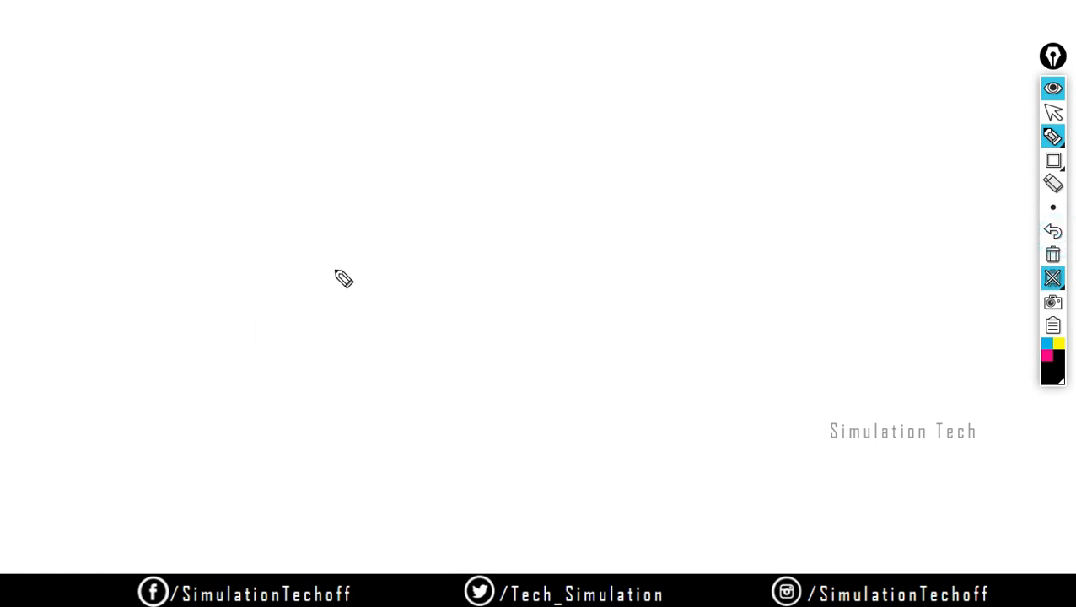
mouse_move(334, 265)
mouse_down()
mouse_move(654, 201)
mouse_move(718, 239)
mouse_up()
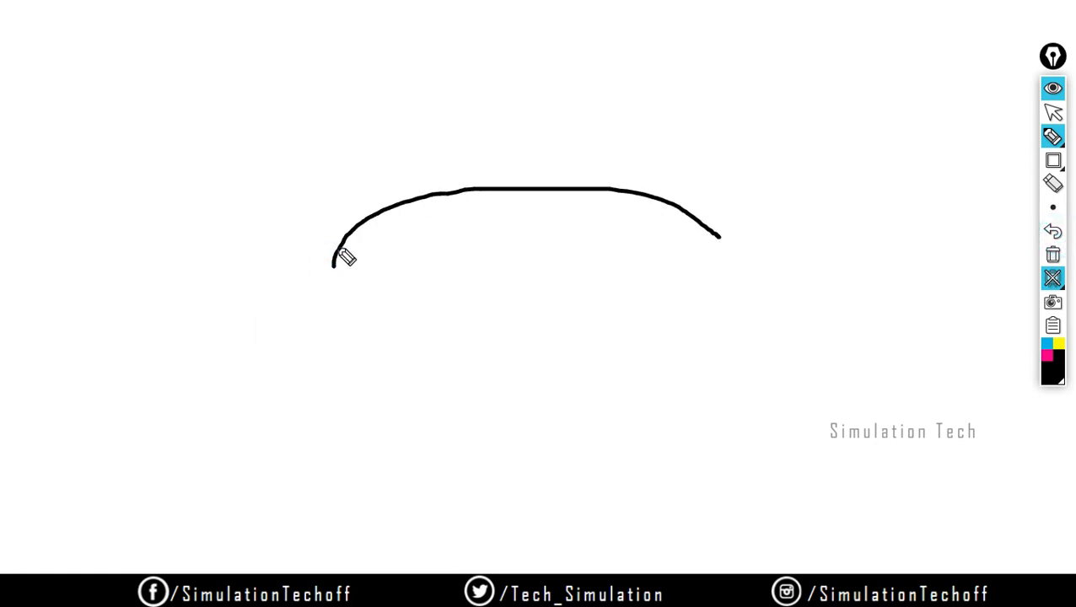
mouse_move(342, 251)
mouse_down()
mouse_move(405, 289)
mouse_move(389, 212)
mouse_up()
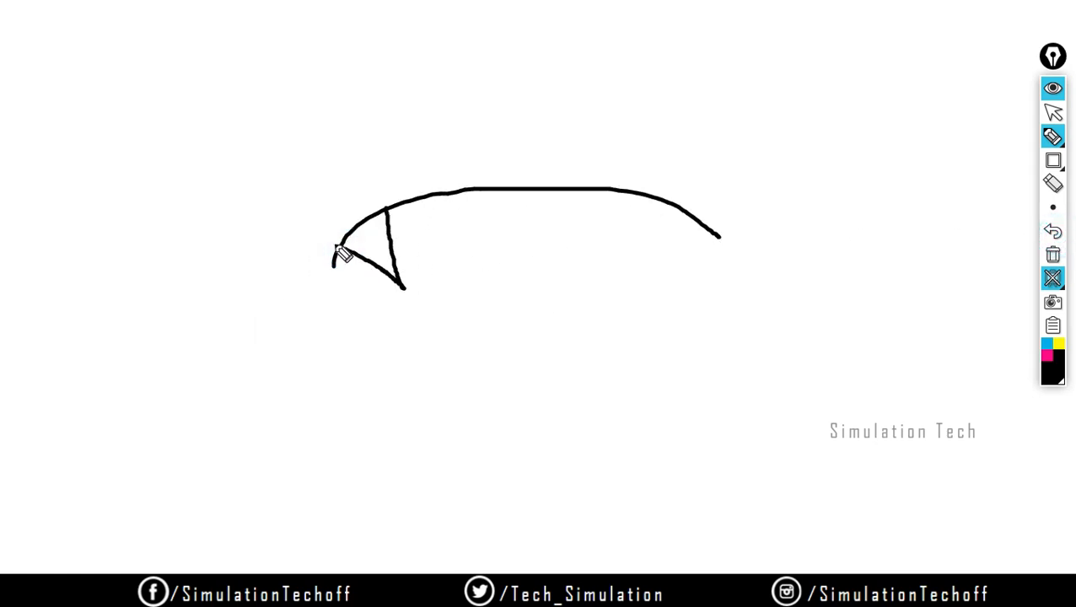
mouse_move(334, 246)
mouse_down()
mouse_move(387, 212)
mouse_move(439, 301)
mouse_move(466, 192)
mouse_up()
drag(382, 202, 469, 202)
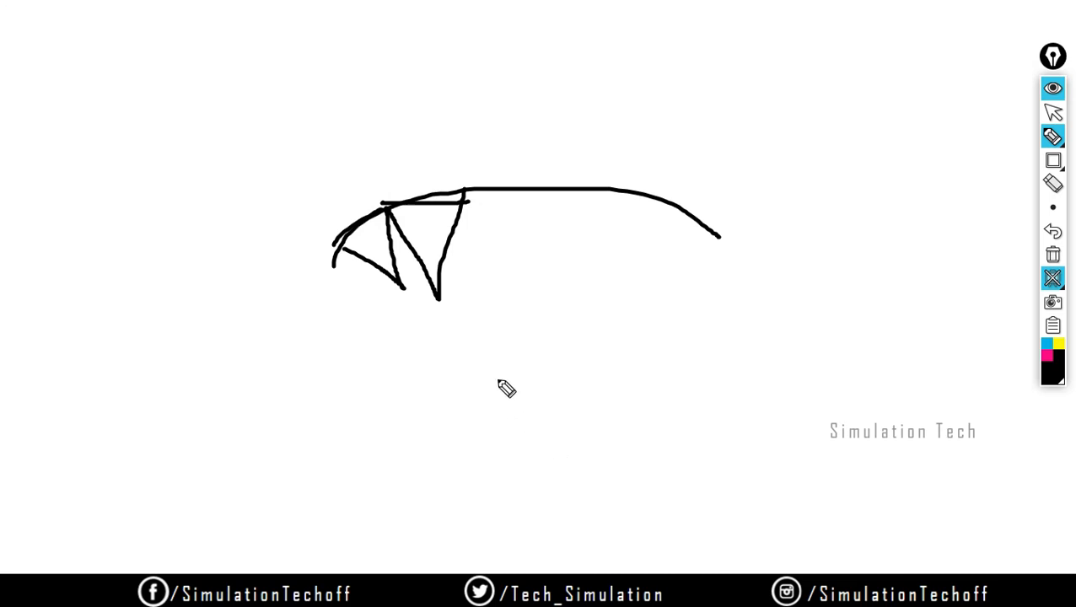
click(1051, 233)
click(1051, 233)
click(1051, 233)
click(1051, 233)
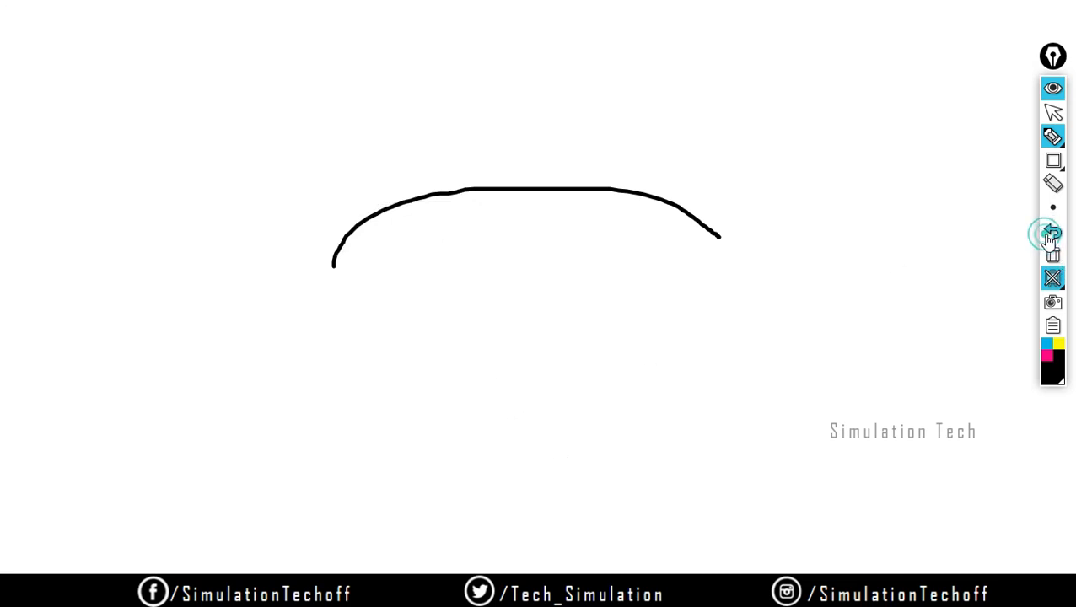
Sketch two large triangular elements side by side beneath the arch, replacing the sloping stroke with a level top edge.
mouse_move(343, 236)
mouse_down()
mouse_move(455, 311)
mouse_move(501, 243)
mouse_move(515, 195)
mouse_up()
mouse_move(343, 237)
mouse_down()
mouse_move(465, 222)
mouse_move(514, 195)
mouse_move(649, 238)
mouse_up()
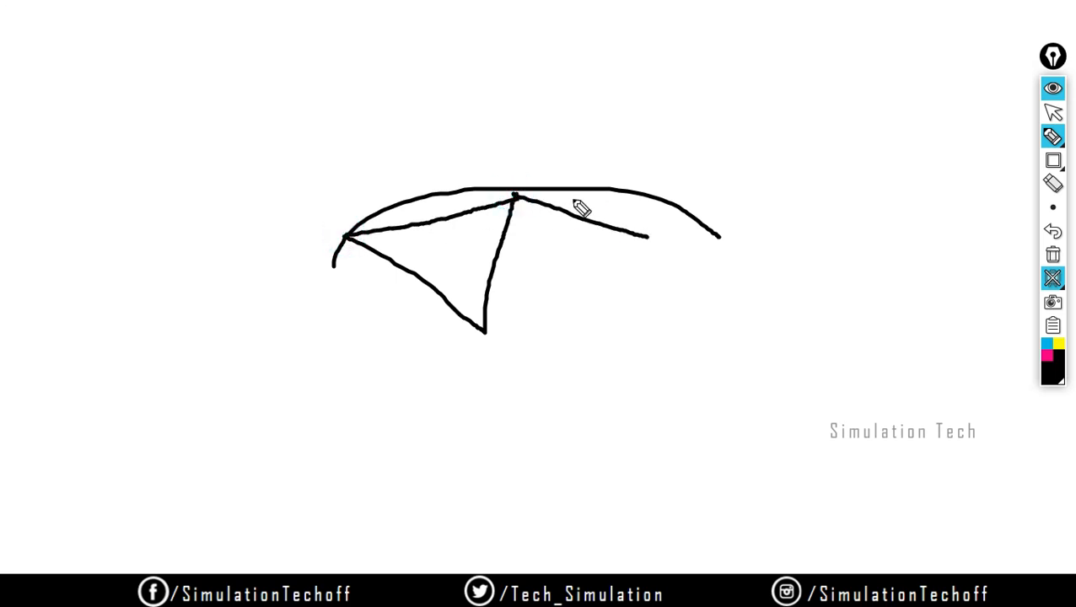
click(1052, 231)
mouse_move(517, 199)
mouse_down()
mouse_move(685, 201)
mouse_move(615, 342)
mouse_up()
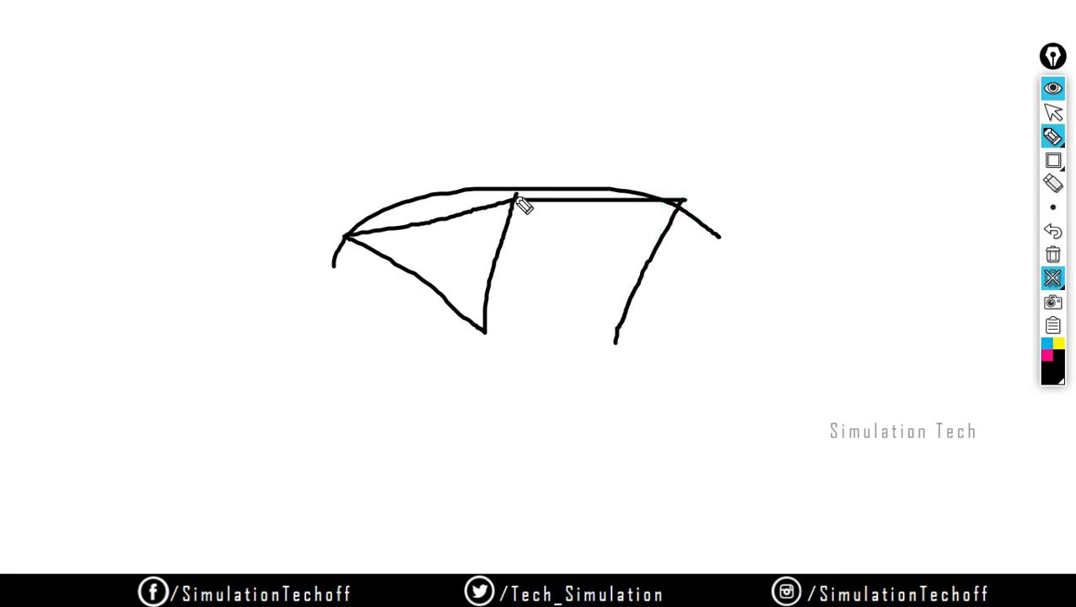
drag(517, 199, 616, 342)
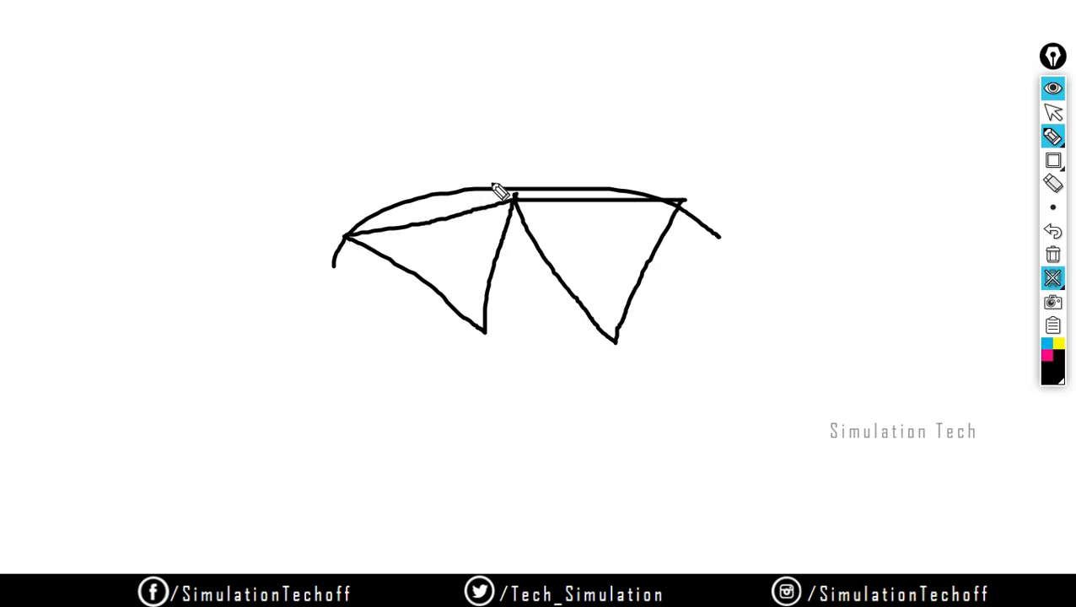
Mark a centre point below the arch and join it with straight lines to both upper corners of the first triangle.
click(553, 469)
mouse_move(1046, 145)
click(955, 160)
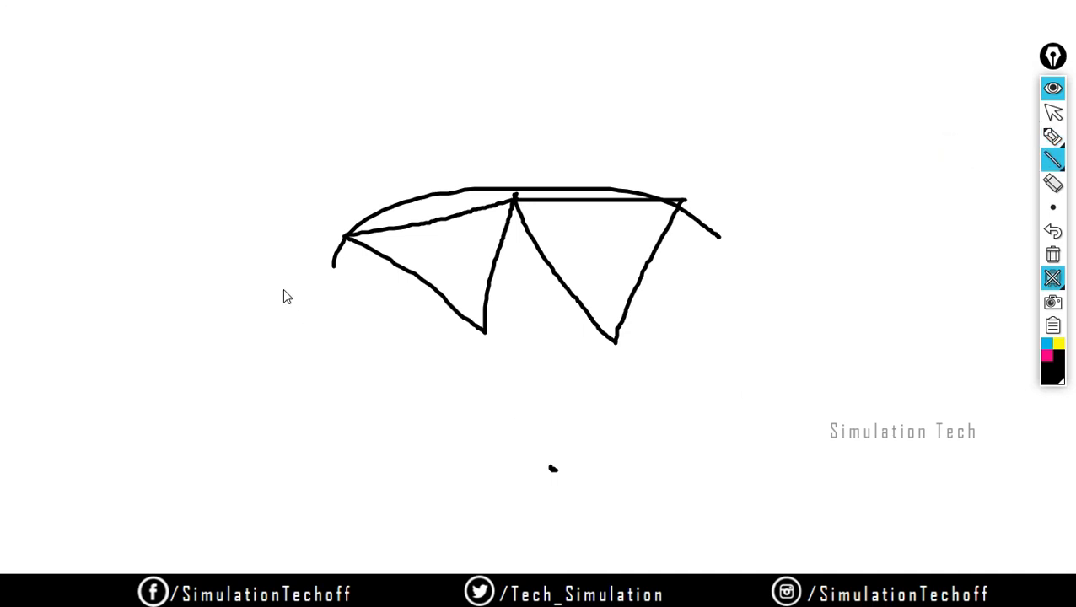
mouse_move(345, 239)
mouse_down()
mouse_move(554, 473)
mouse_move(502, 252)
mouse_move(515, 196)
mouse_up()
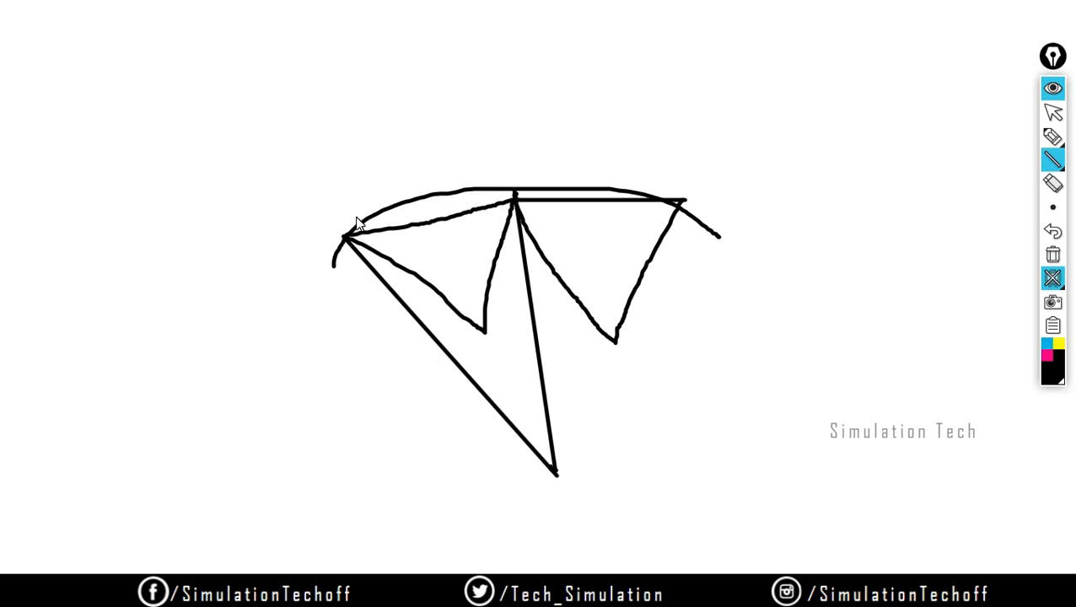
In blue, mark the angle between the two straight lines with an arc and "α", and handwrite "α - span" beside the sketch.
click(1052, 137)
click(1046, 345)
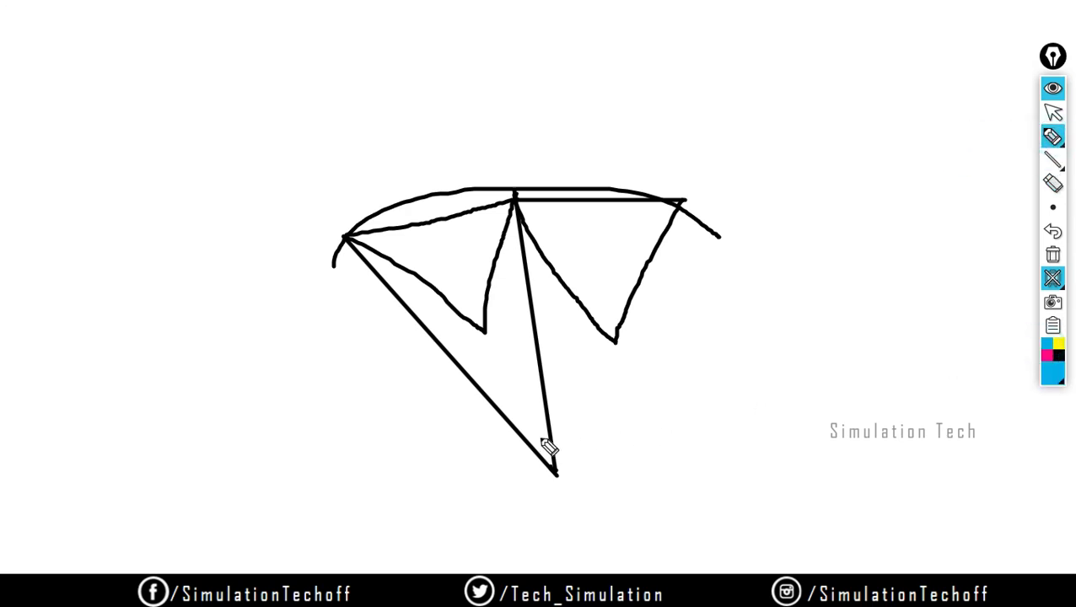
drag(510, 422, 561, 410)
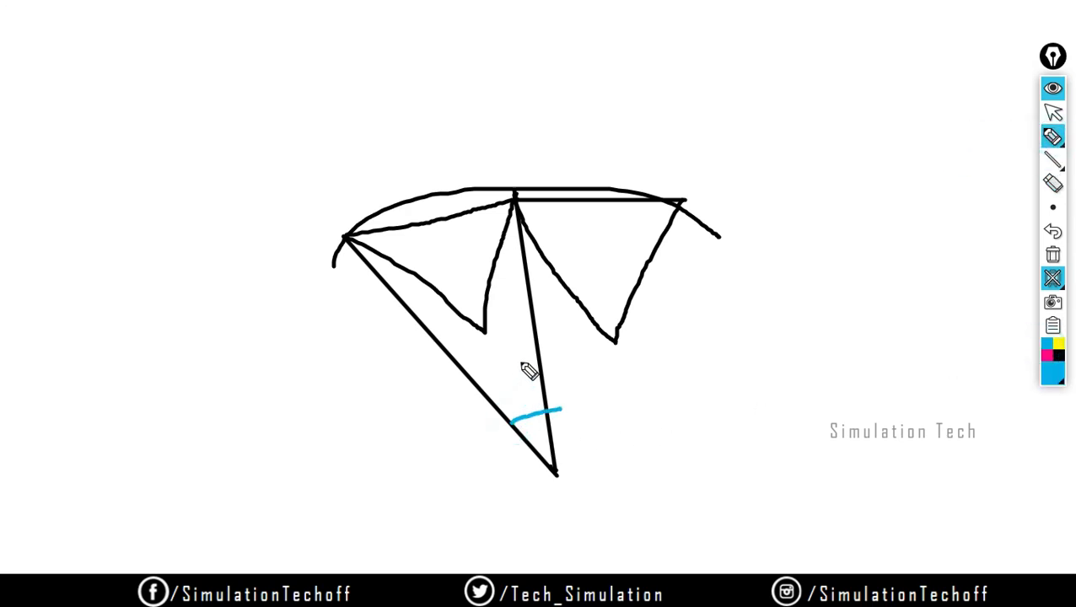
mouse_move(519, 363)
mouse_down()
mouse_move(507, 377)
mouse_move(524, 383)
mouse_up()
mouse_move(221, 408)
mouse_down()
mouse_move(203, 435)
mouse_move(243, 445)
mouse_move(269, 422)
mouse_move(287, 434)
mouse_move(334, 404)
mouse_move(365, 408)
mouse_up()
click(297, 411)
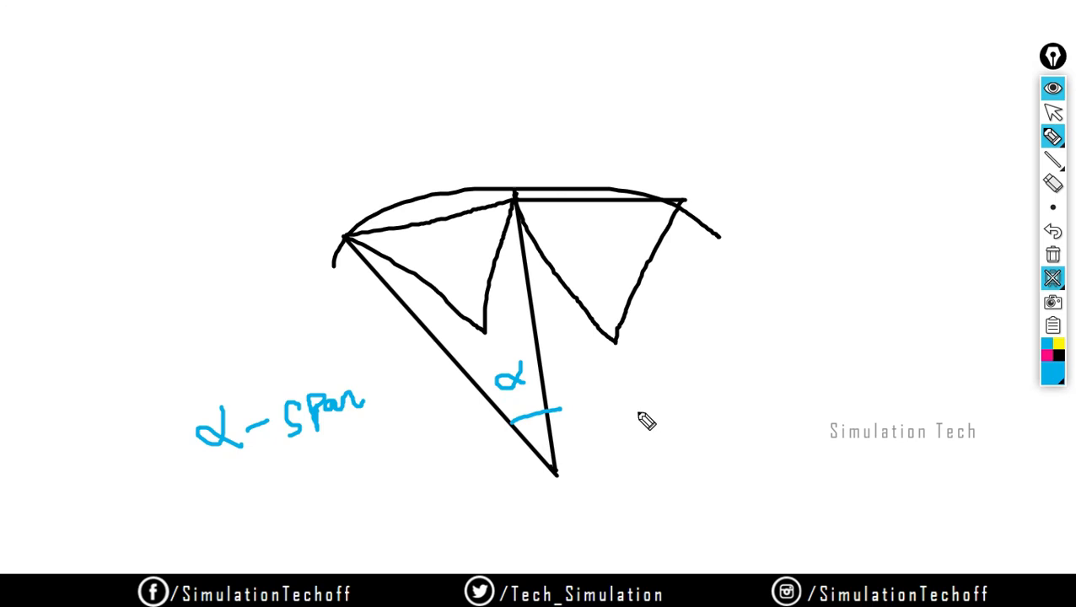
Add a down arrow beside "span", and handwrite "30" below it with a down arrow and a curved double-headed arrow.
mouse_move(389, 351)
mouse_down()
mouse_move(389, 383)
mouse_move(406, 369)
mouse_up()
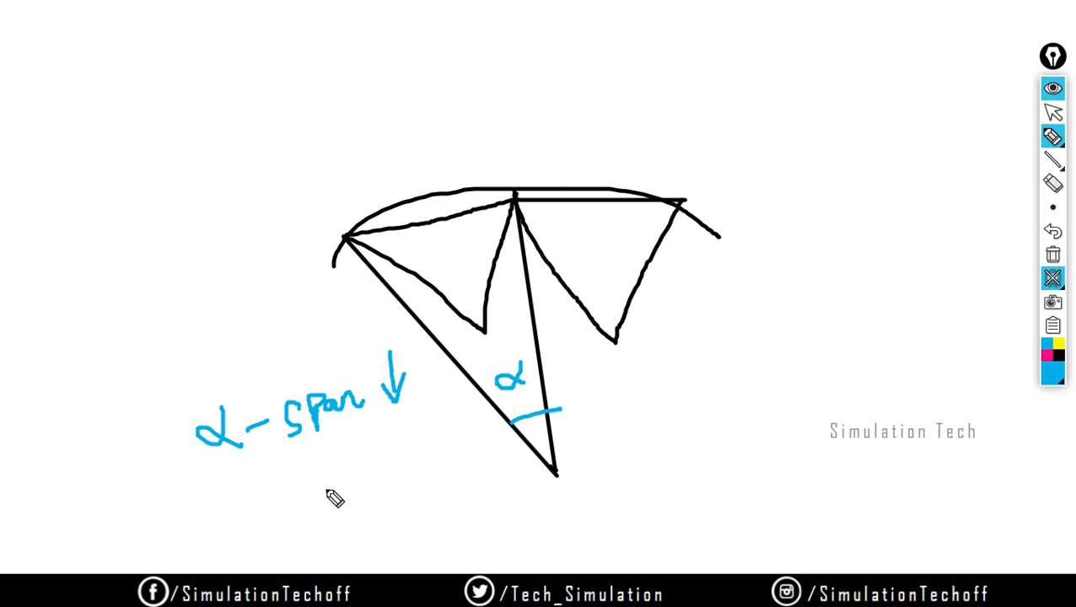
drag(343, 478, 351, 510)
mouse_move(363, 487)
mouse_down()
mouse_move(370, 500)
mouse_move(364, 487)
mouse_up()
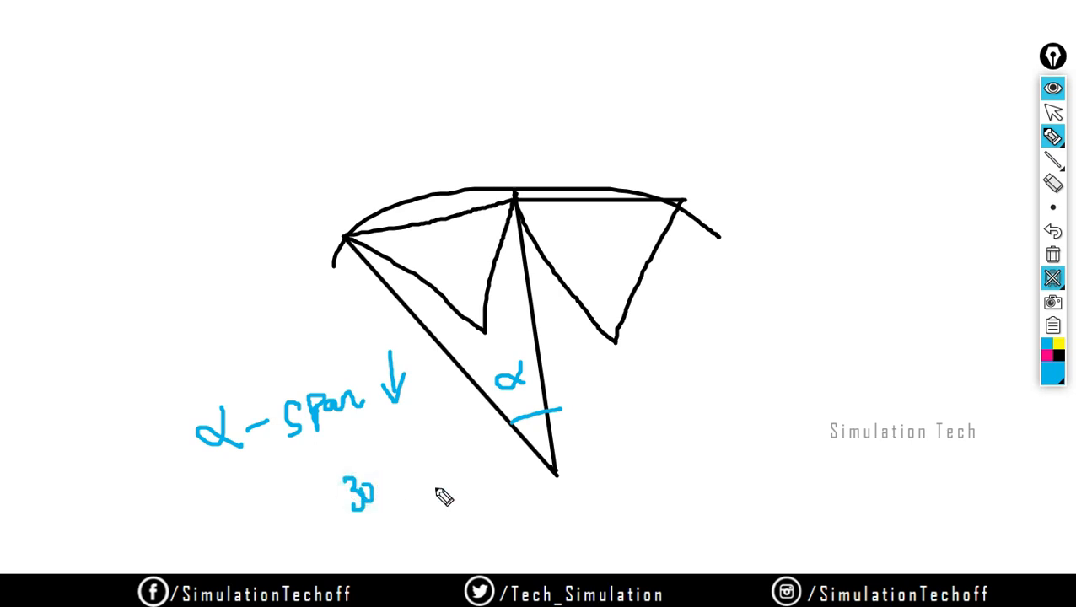
drag(425, 456, 433, 487)
mouse_move(420, 483)
mouse_down()
mouse_move(433, 492)
mouse_move(436, 480)
mouse_up()
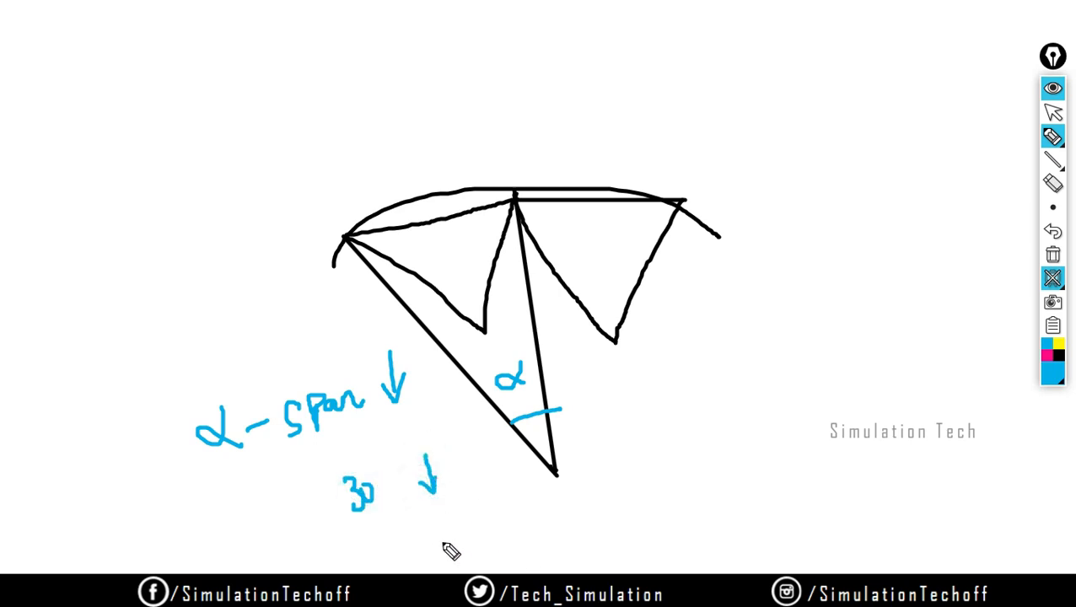
mouse_move(394, 556)
mouse_down()
mouse_move(406, 539)
mouse_move(436, 569)
mouse_up()
Split the α angle with a blue line up to the arch and sketch a smaller blue triangular element beside it.
drag(556, 471, 454, 184)
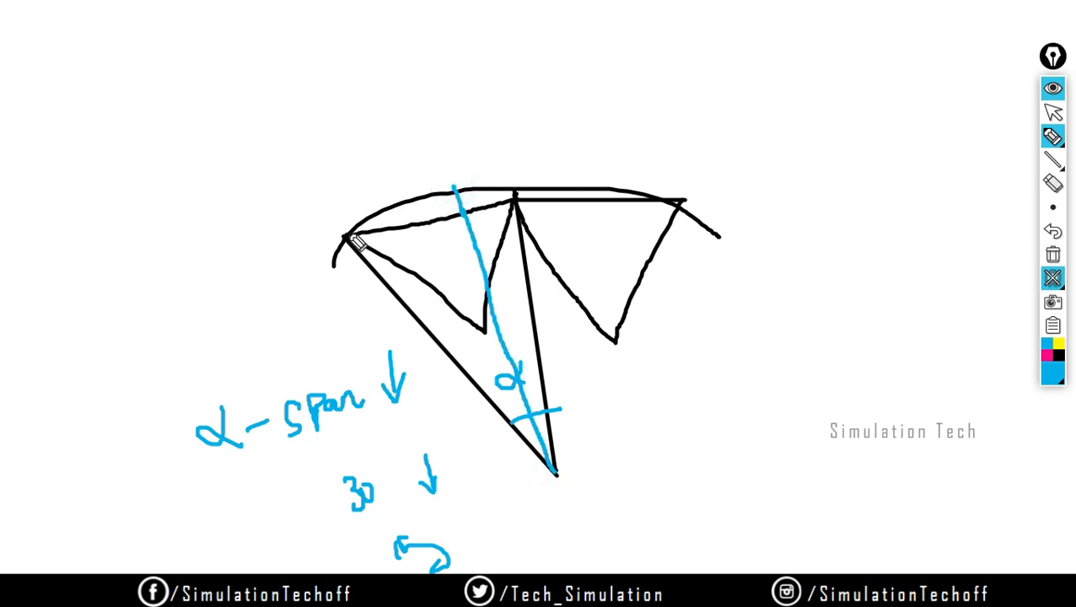
mouse_move(344, 234)
mouse_down()
mouse_move(454, 202)
mouse_move(453, 309)
mouse_move(336, 240)
mouse_up()
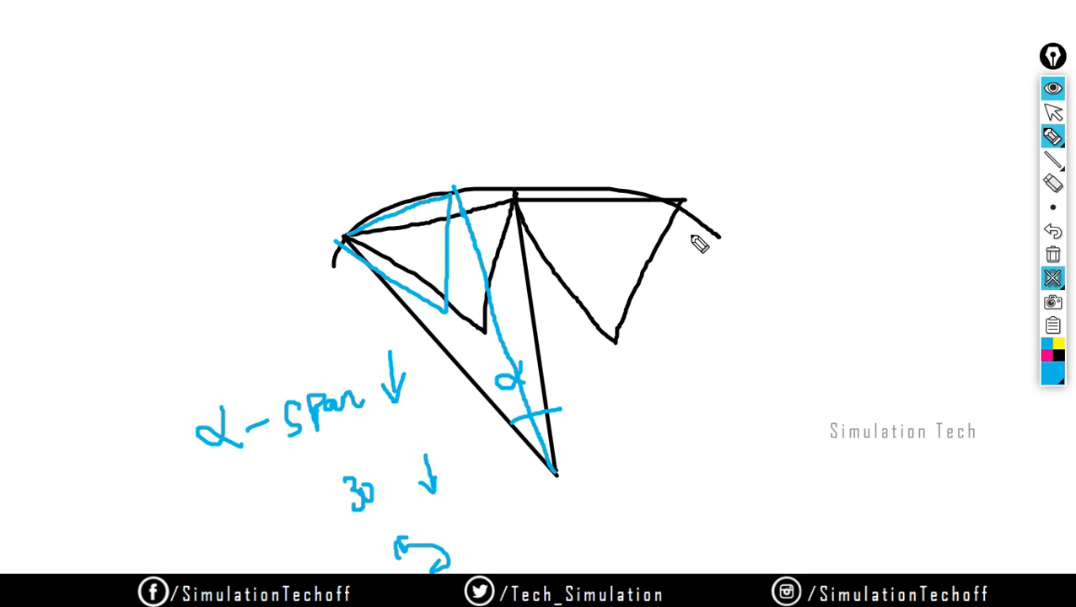
Sketch a second blue curve in the empty lower area with two four-sided elements along it and lines dividing them.
mouse_move(916, 333)
mouse_down()
mouse_move(808, 364)
mouse_move(713, 524)
mouse_up()
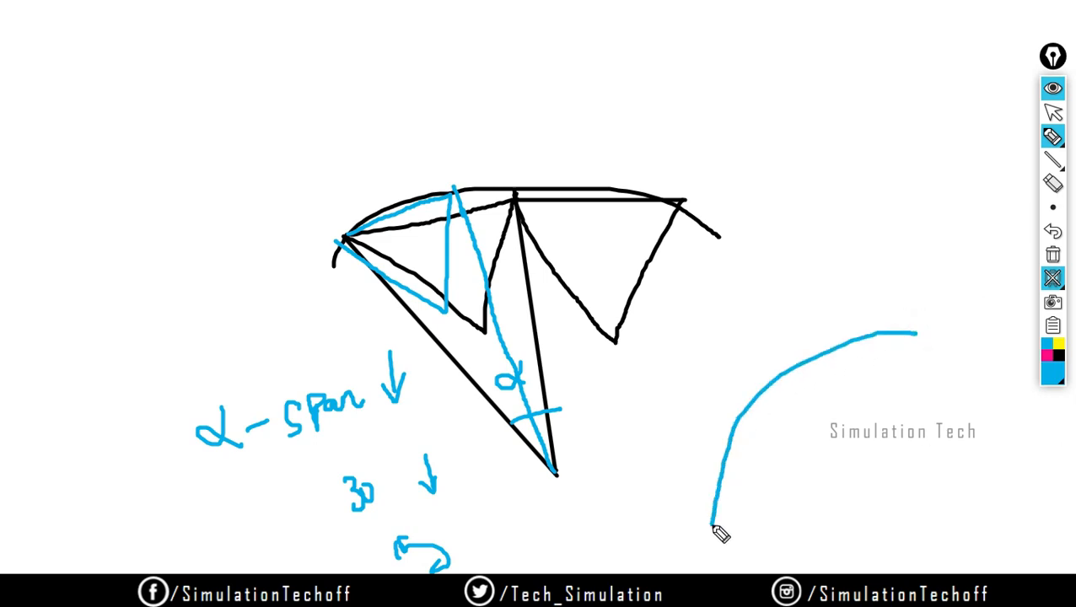
mouse_move(728, 441)
mouse_down()
mouse_move(800, 480)
mouse_move(798, 552)
mouse_move(711, 533)
mouse_move(714, 524)
mouse_up()
mouse_move(818, 482)
mouse_down()
mouse_move(860, 338)
mouse_move(948, 388)
mouse_move(890, 504)
mouse_move(816, 483)
mouse_up()
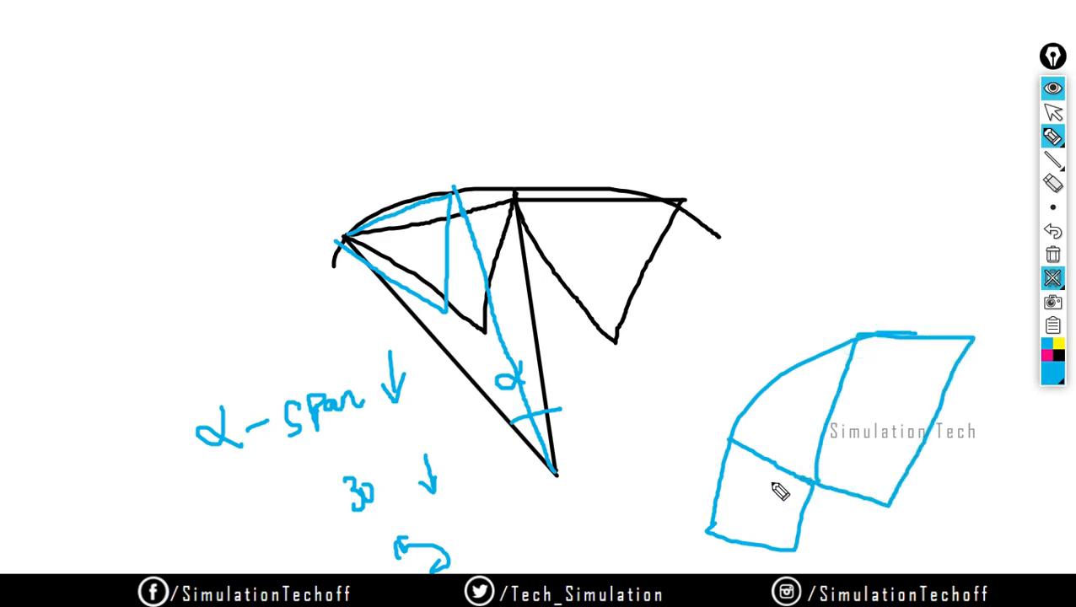
drag(714, 488, 879, 541)
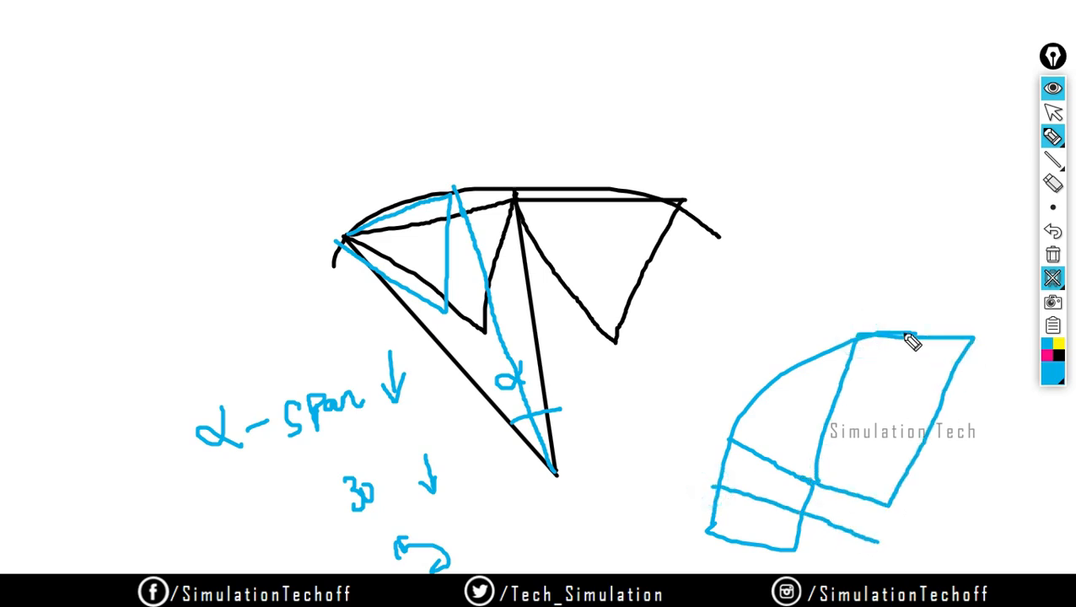
mouse_move(904, 335)
mouse_down()
mouse_move(855, 534)
mouse_move(852, 511)
mouse_up()
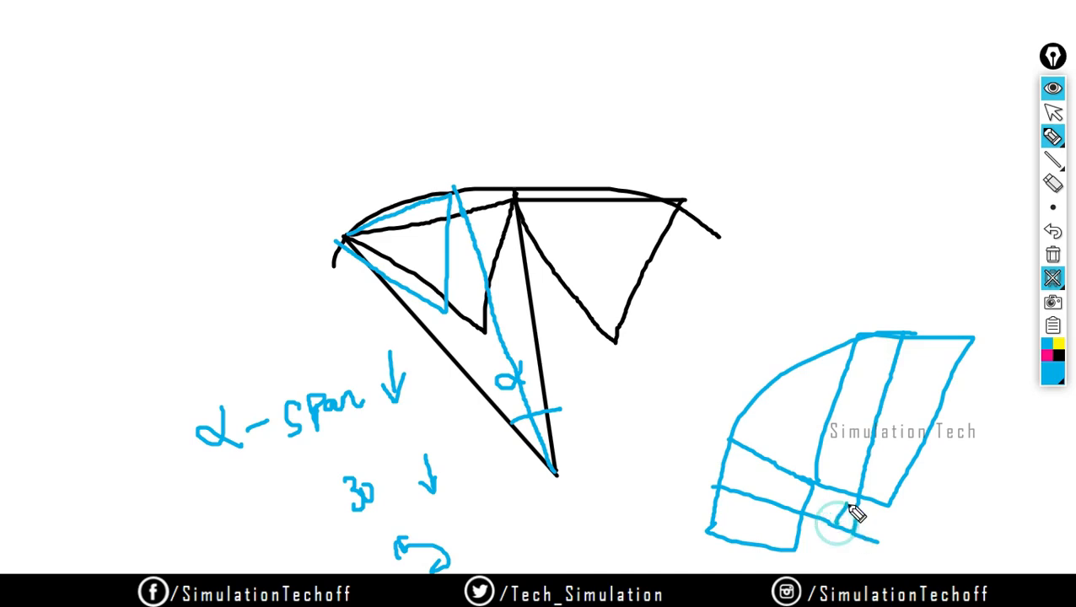
Fill the region under the second curve with narrow blue elements and draw a tick mark beside the arch sketch.
drag(759, 393, 742, 462)
mouse_move(753, 426)
mouse_down()
mouse_move(781, 433)
mouse_move(807, 360)
mouse_move(830, 433)
mouse_move(835, 371)
mouse_up()
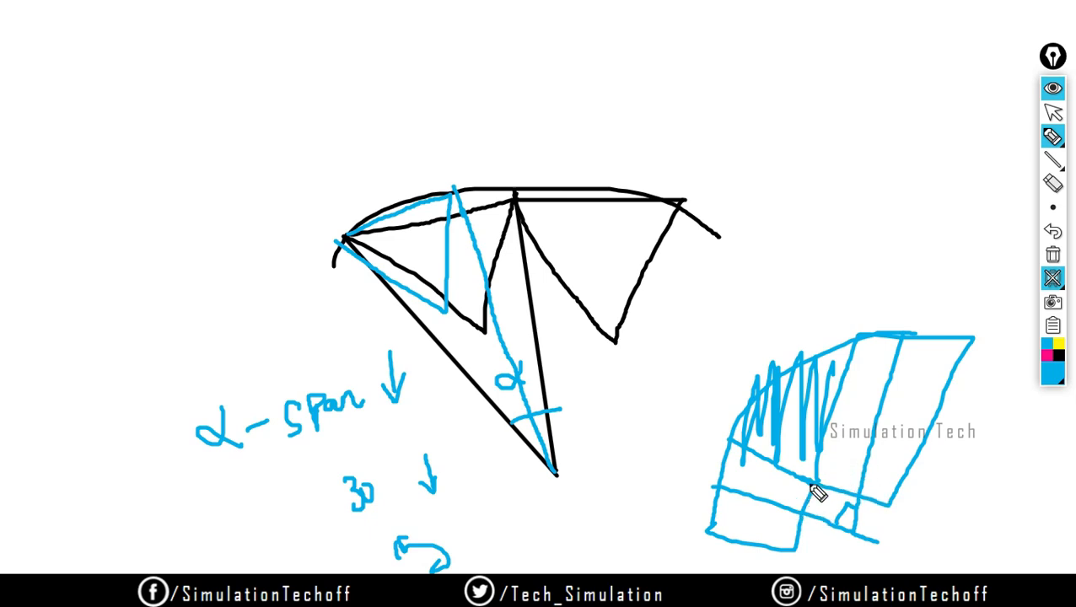
mouse_move(741, 429)
mouse_down()
mouse_move(730, 408)
mouse_move(788, 413)
mouse_move(834, 377)
mouse_move(853, 377)
mouse_move(881, 458)
mouse_up()
mouse_move(933, 339)
mouse_down()
mouse_move(895, 444)
mouse_move(873, 452)
mouse_up()
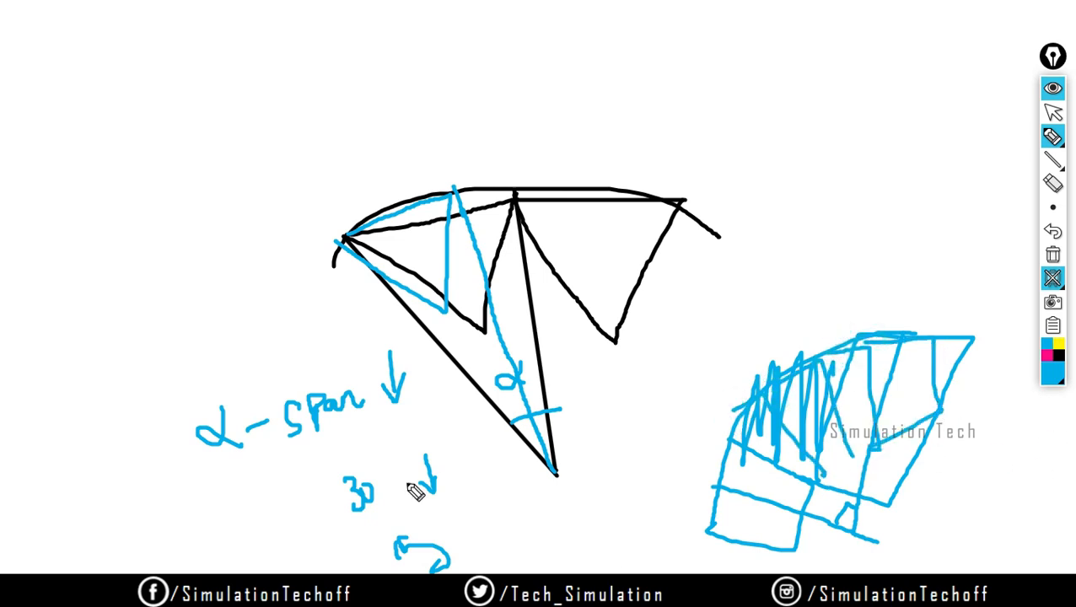
drag(92, 267, 144, 239)
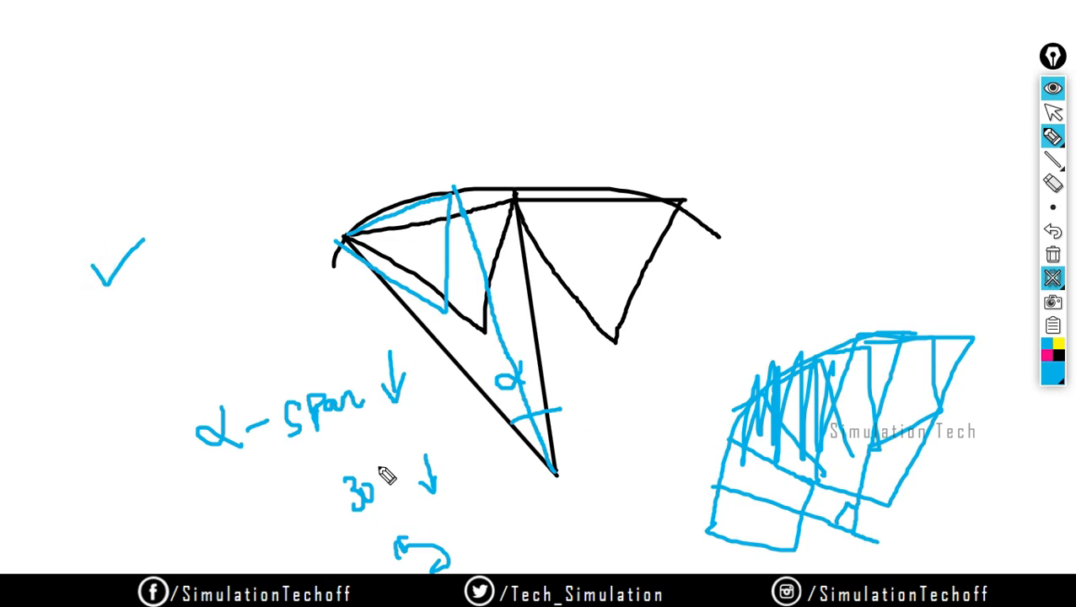
Draw a box around "30" and its arrow, and handwrite a column of letters starting with "M" and "I" beside the arch.
mouse_move(314, 462)
mouse_down()
mouse_move(327, 508)
mouse_move(470, 507)
mouse_move(331, 543)
mouse_up()
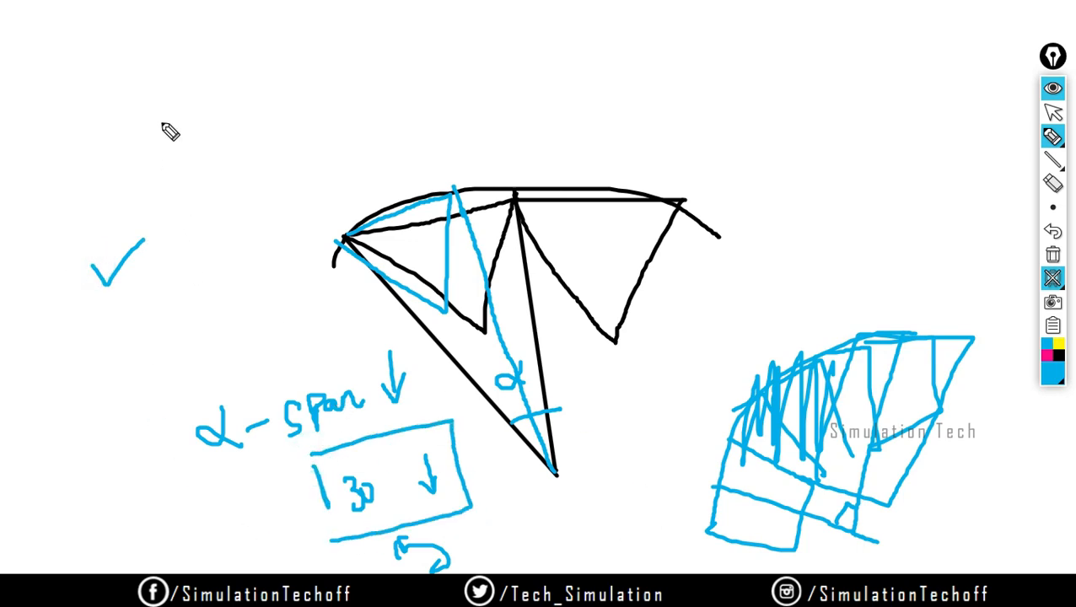
mouse_move(173, 133)
mouse_down()
mouse_move(175, 108)
mouse_move(202, 128)
mouse_up()
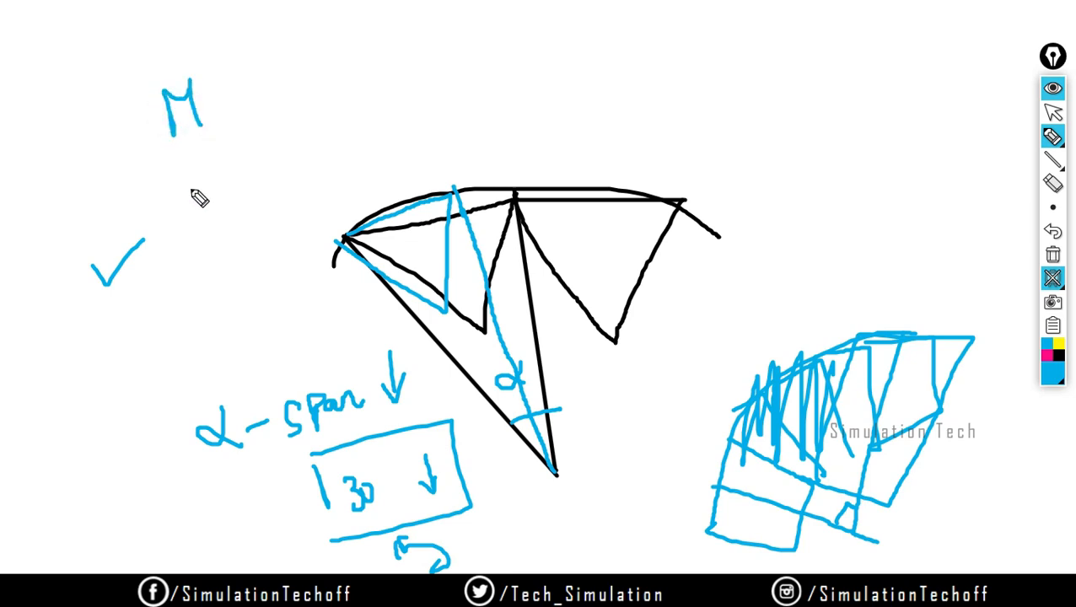
mouse_move(188, 175)
mouse_down()
mouse_move(196, 224)
mouse_move(234, 201)
mouse_up()
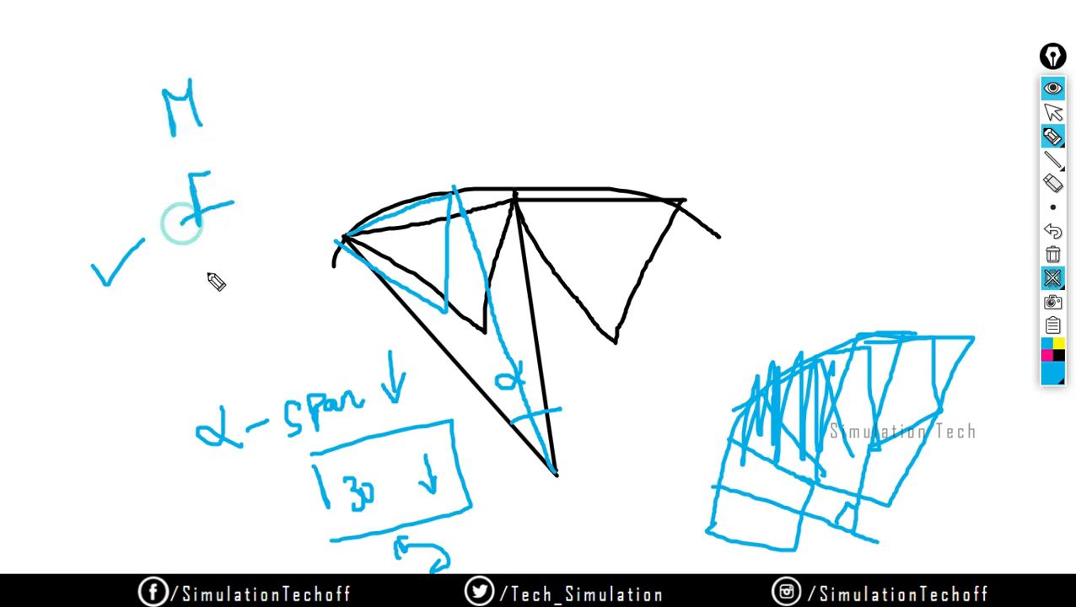
mouse_move(216, 280)
mouse_down()
mouse_move(212, 324)
mouse_move(236, 320)
mouse_move(271, 277)
mouse_up()
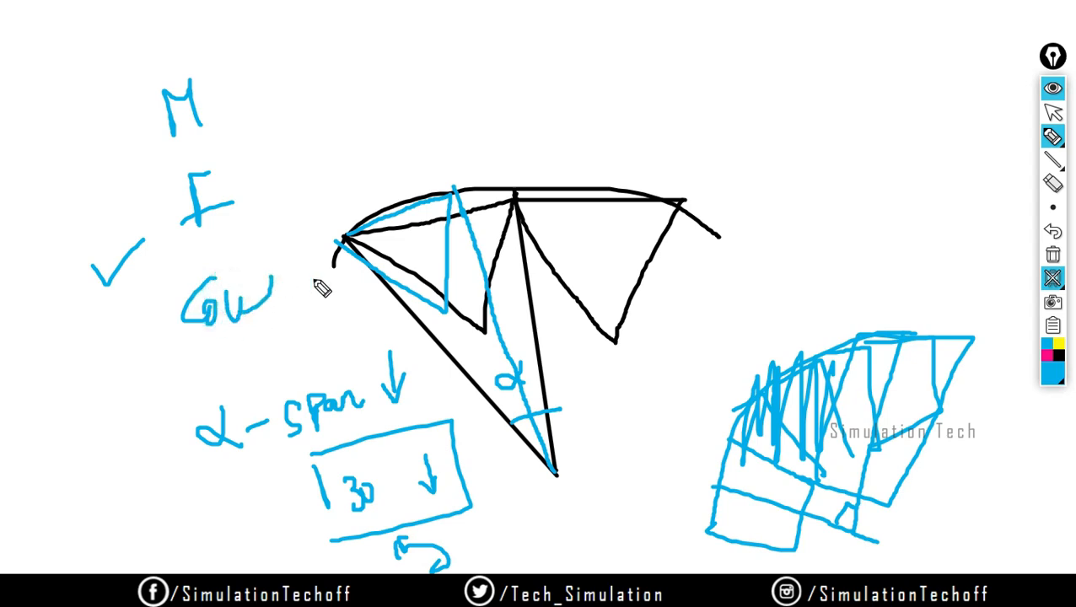
Leave the whiteboard for the meshed model and set the mesh's Span Angle Center to Fine.
click(1056, 234)
click(1054, 91)
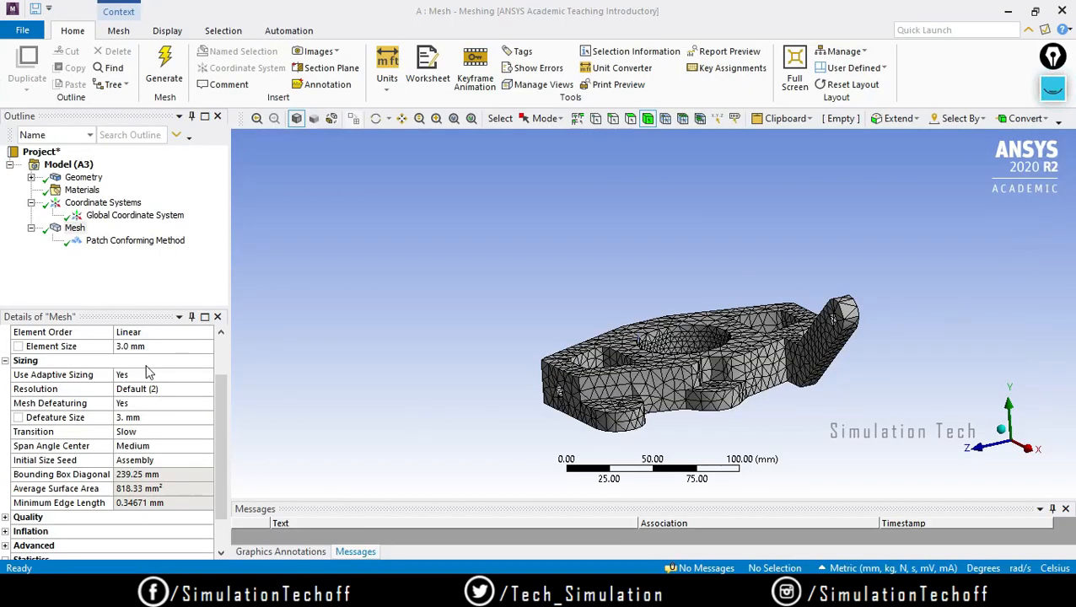
click(152, 446)
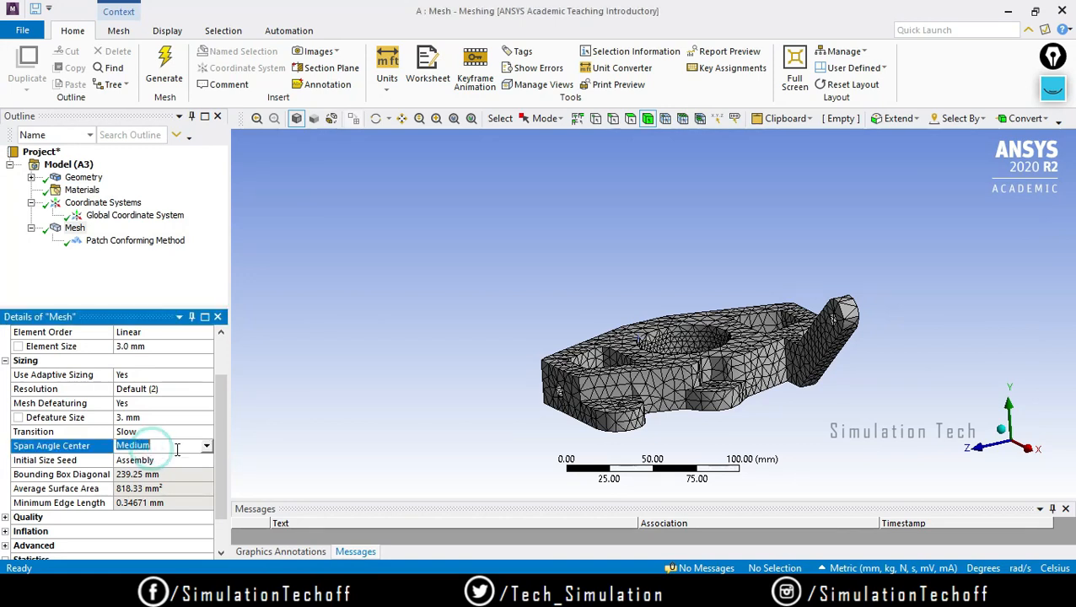
click(207, 447)
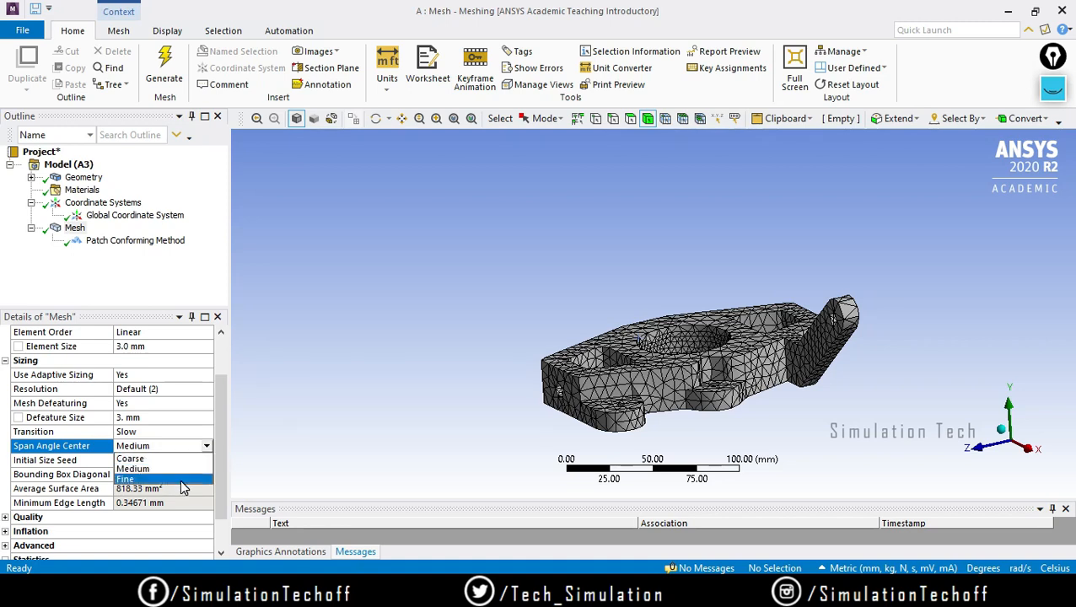
click(183, 479)
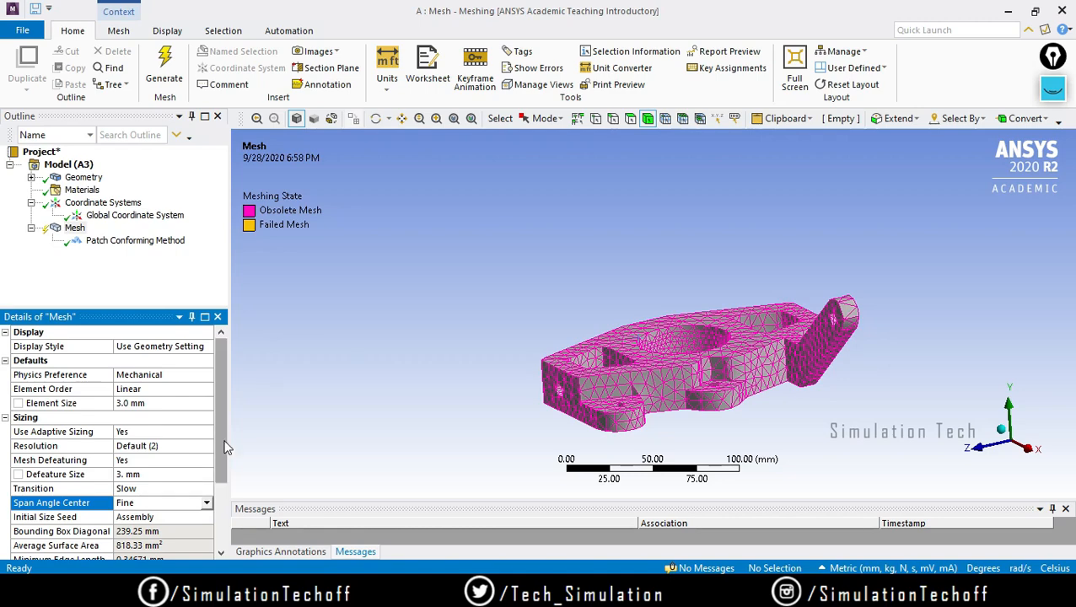
Turn Mesh Defeaturing off in the mesh sizing settings by setting it to No.
drag(223, 483, 224, 493)
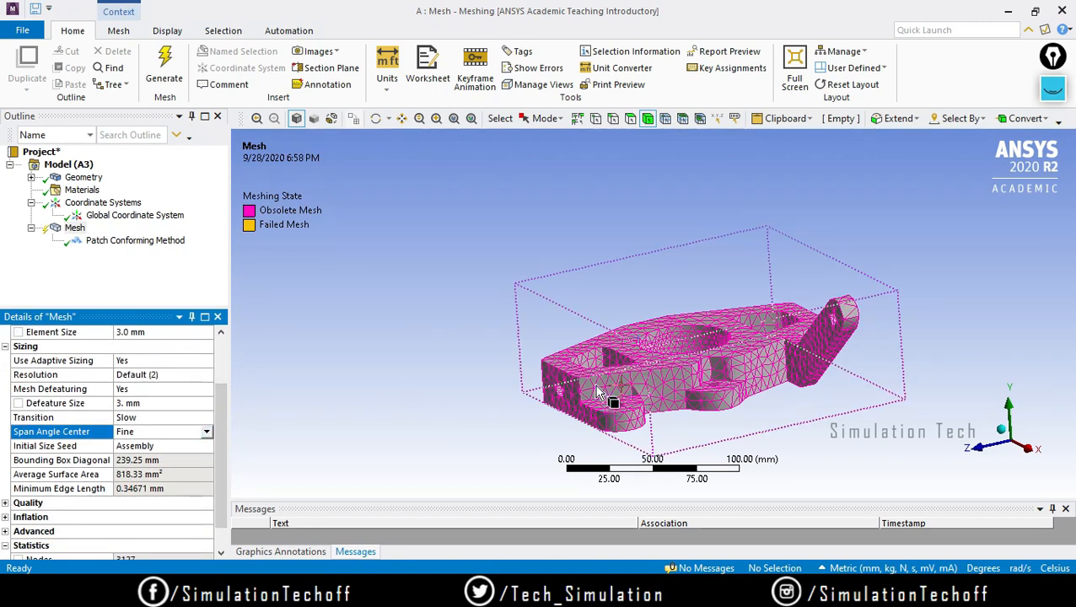
scroll(598, 392, up, 5)
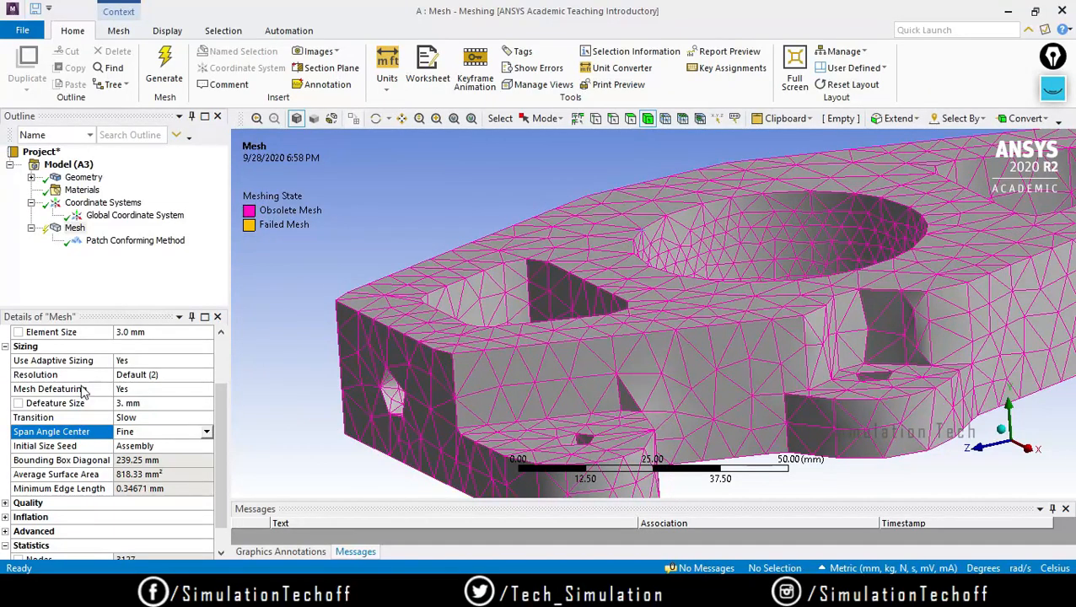
click(168, 389)
click(206, 389)
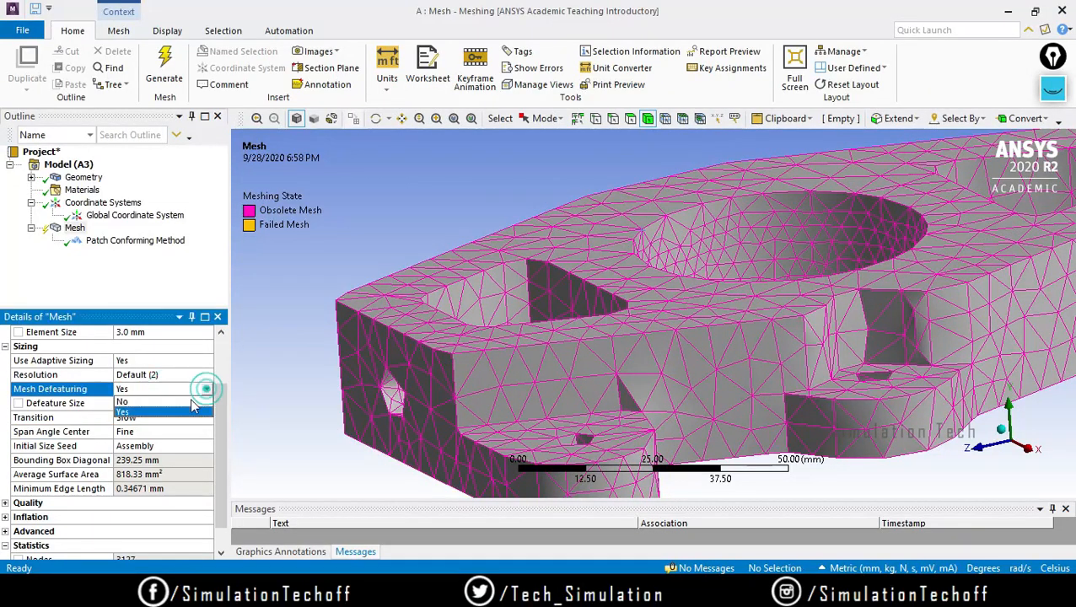
click(163, 411)
drag(219, 420, 227, 469)
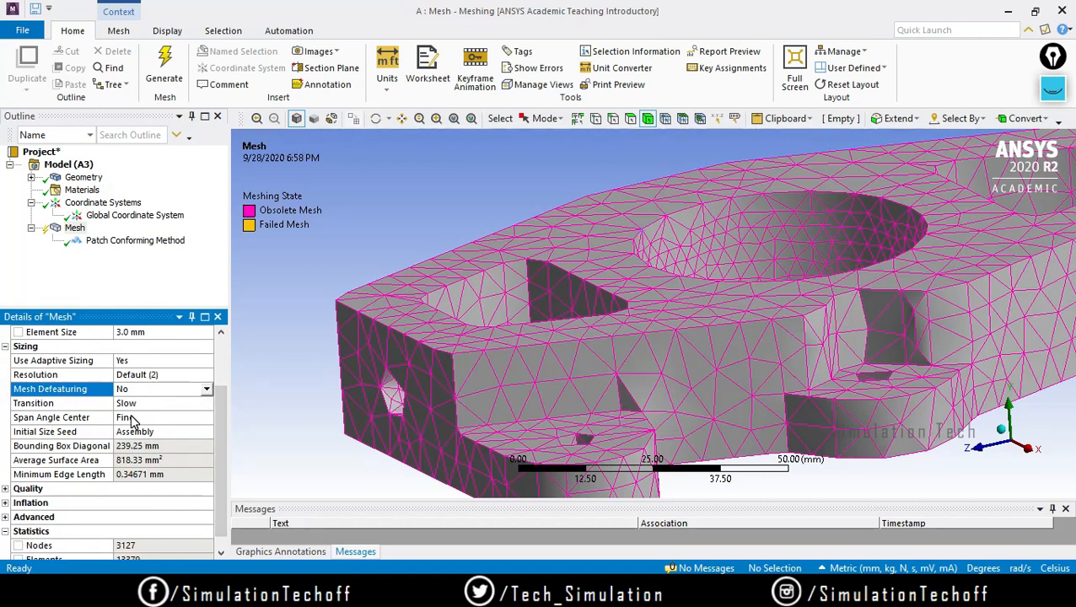
Set the mesh Transition to Fast and regenerate the mesh.
click(167, 406)
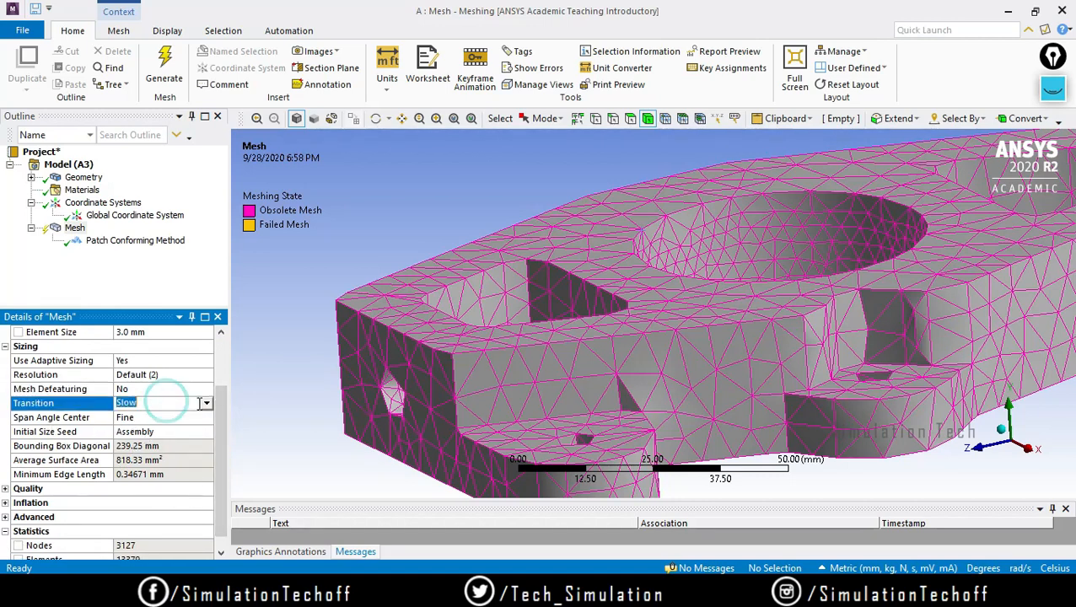
click(207, 403)
click(177, 417)
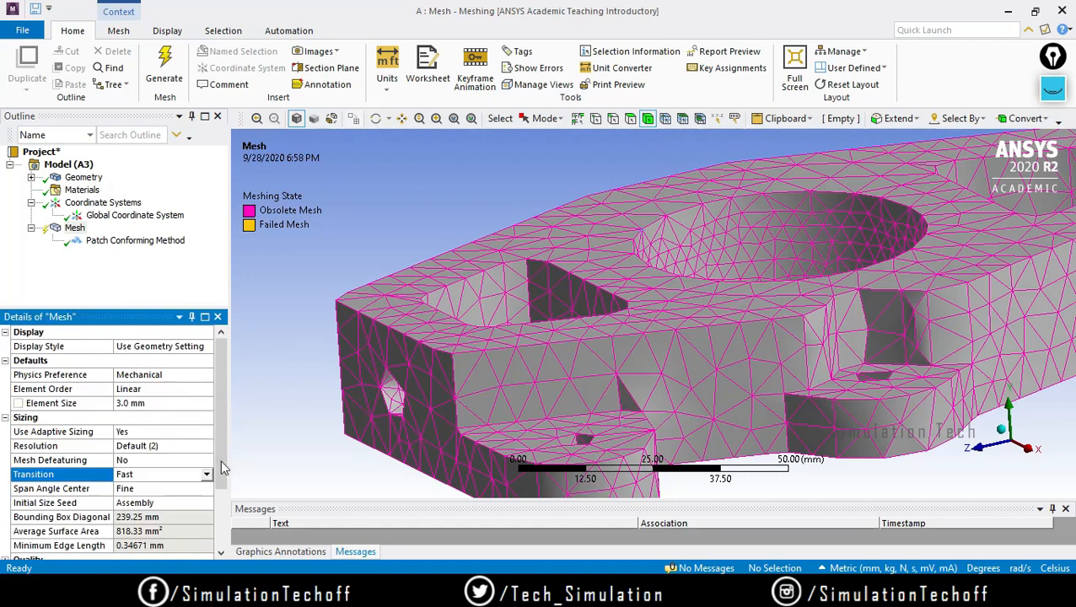
scroll(226, 466, down, 1)
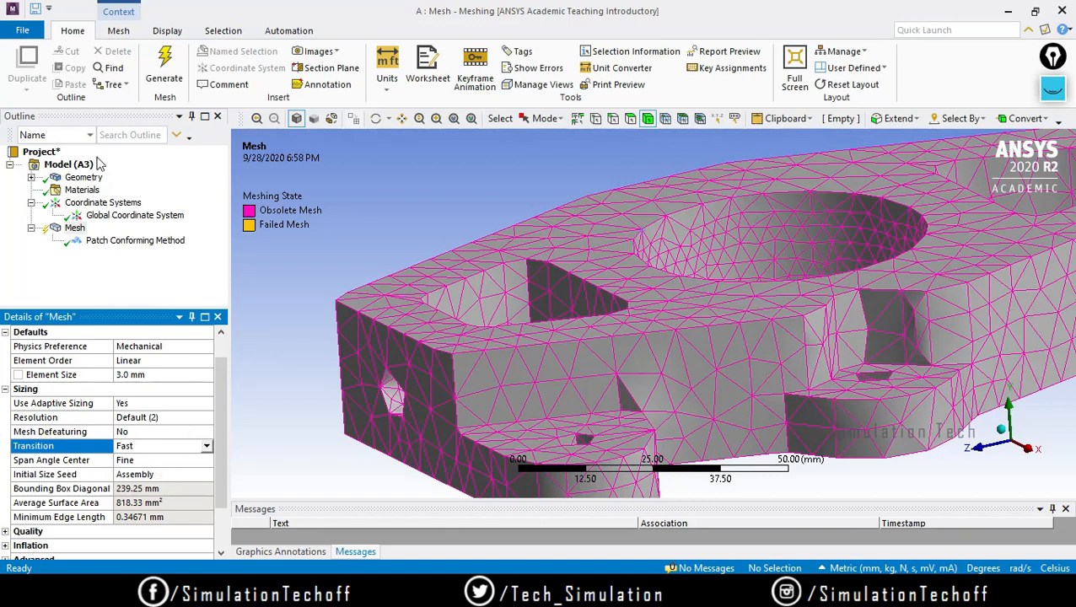
right_click(74, 228)
click(97, 280)
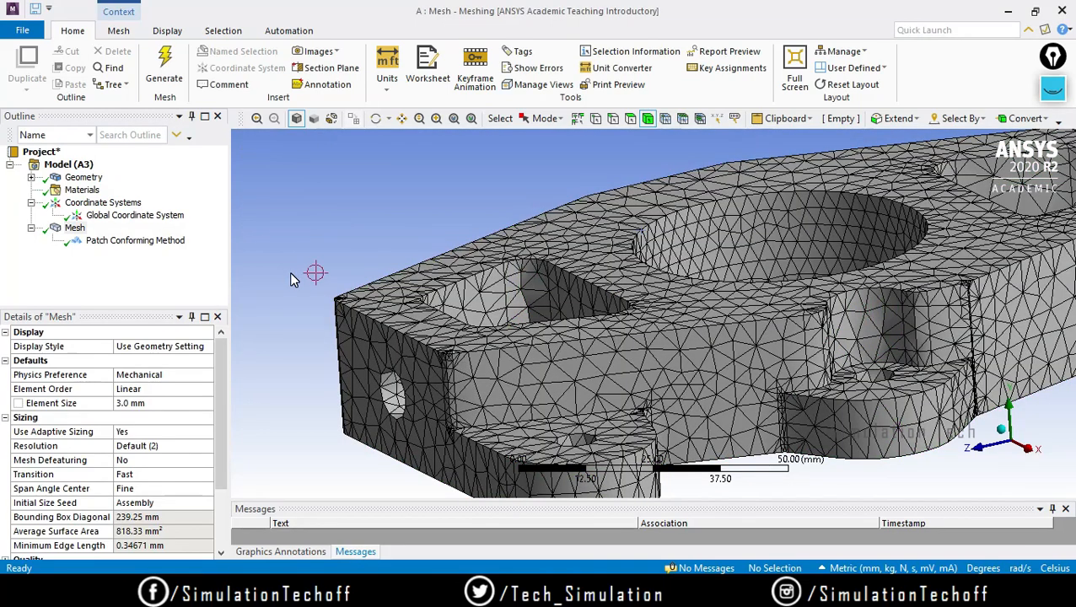
Set the mesh's Span Angle Center to Coarse and regenerate the mesh.
mouse_move(289, 272)
middle_down()
mouse_move(558, 408)
mouse_move(557, 385)
middle_up()
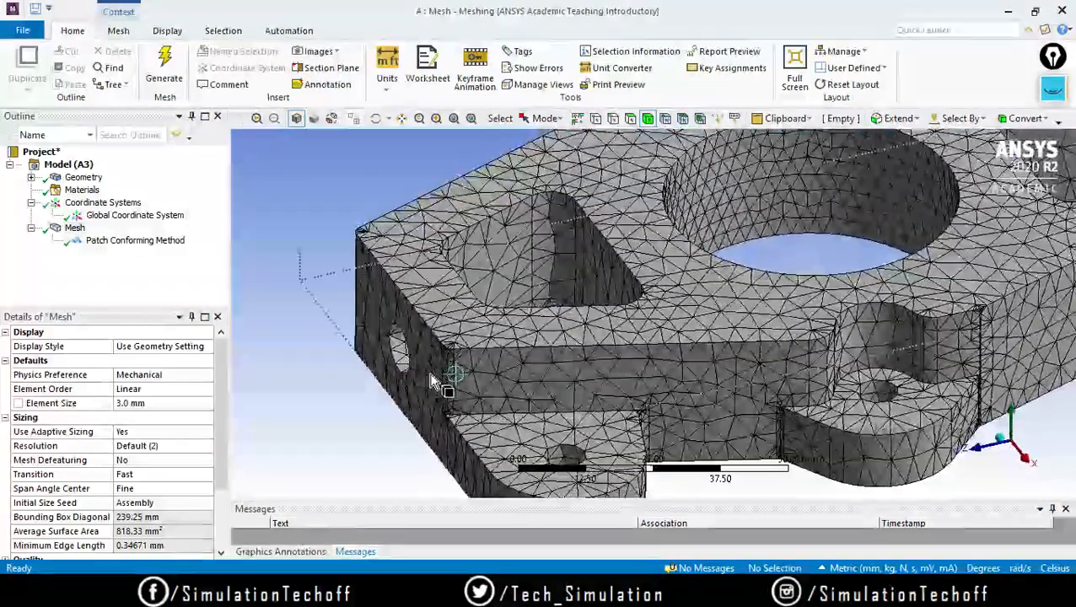
scroll(435, 382, up, 10)
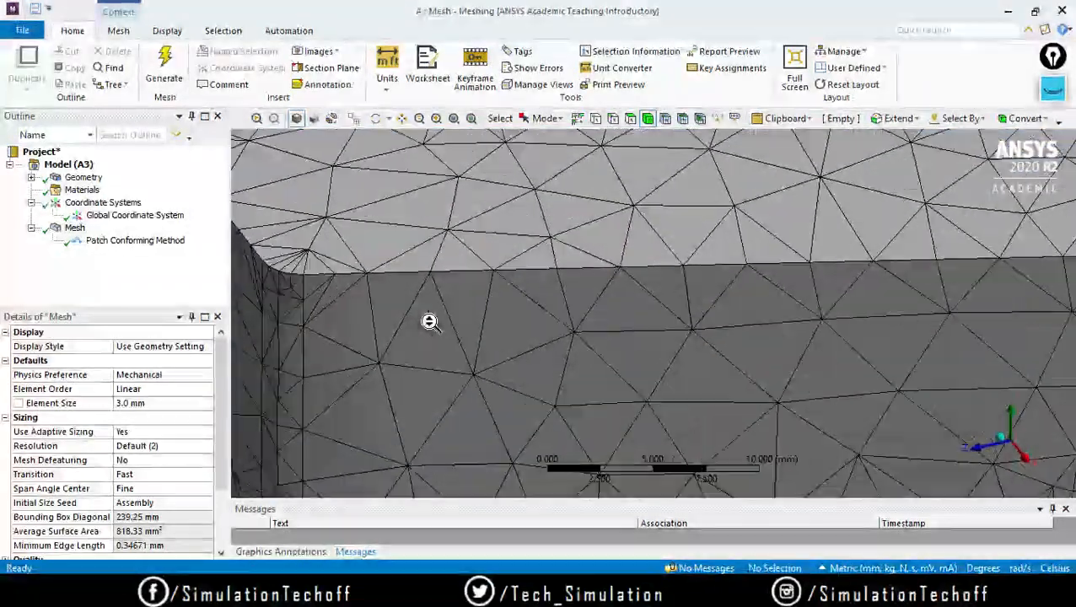
scroll(456, 321, down, 5)
scroll(422, 291, up, 6)
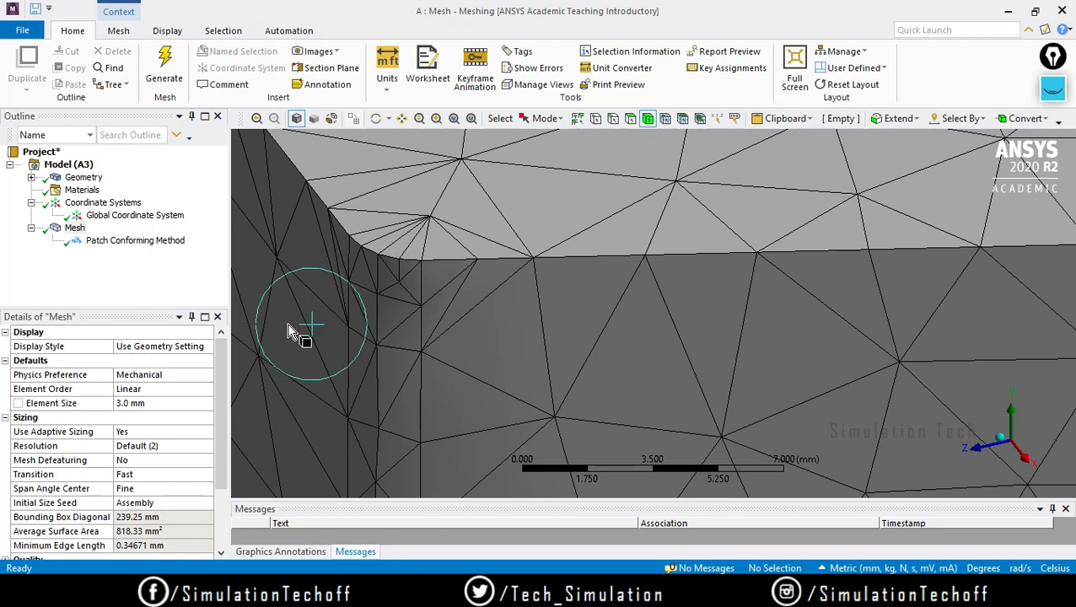
click(175, 486)
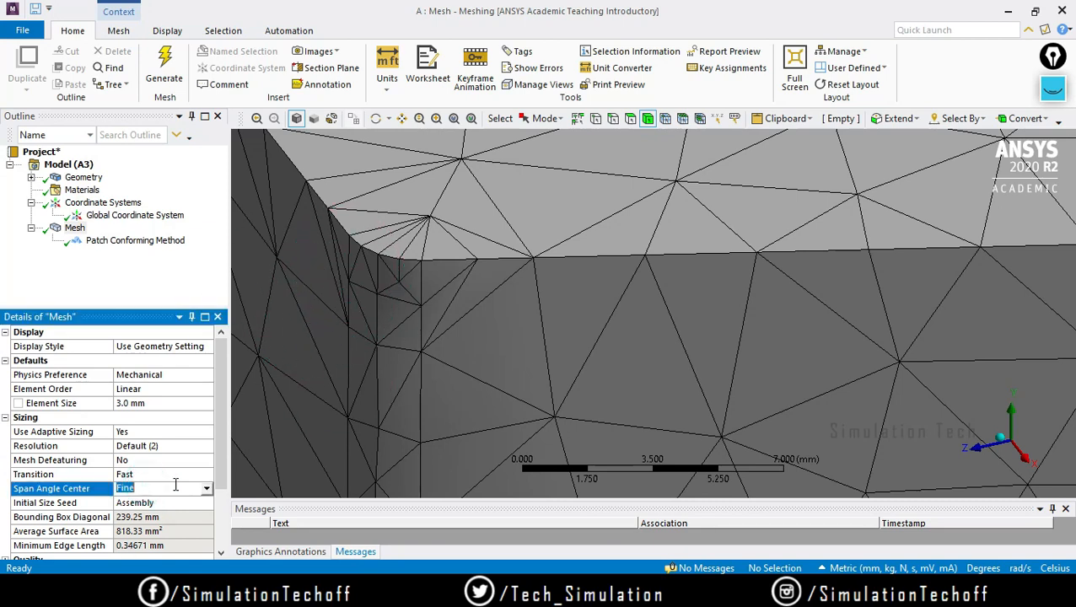
click(206, 492)
click(169, 503)
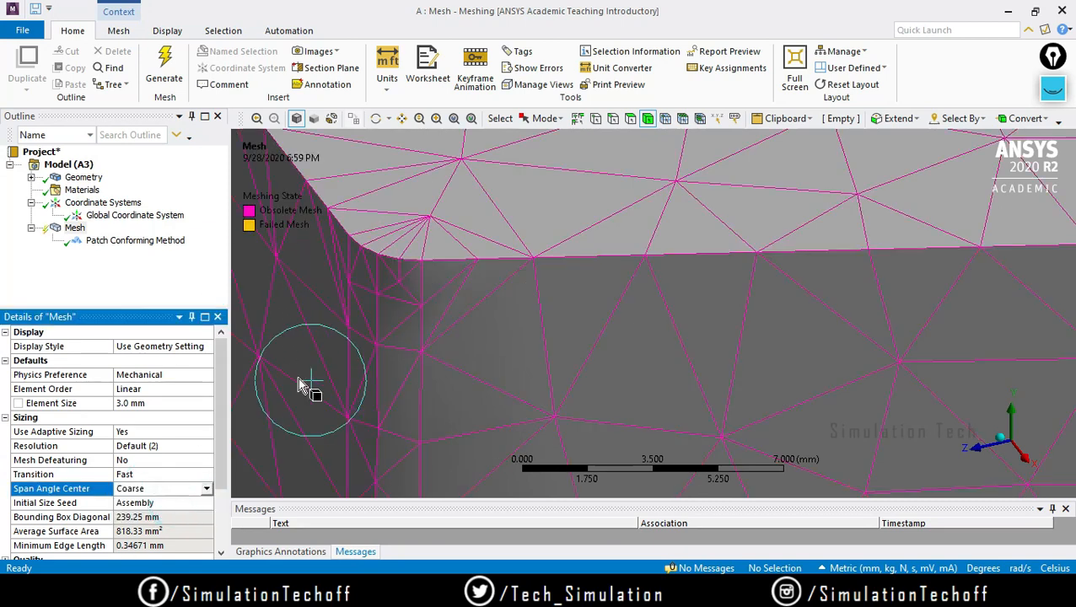
right_click(70, 233)
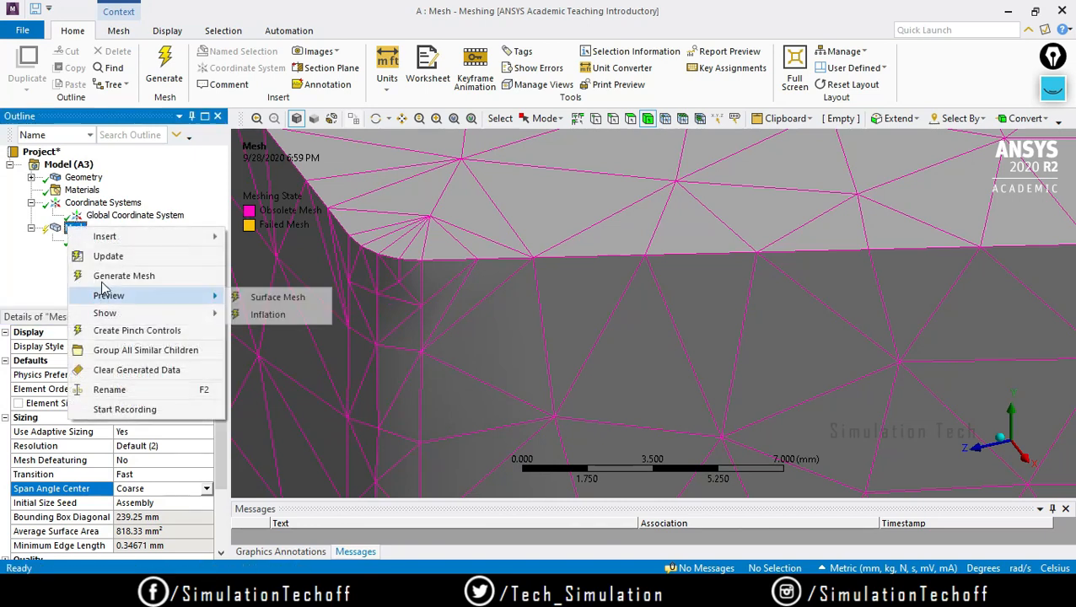
click(101, 279)
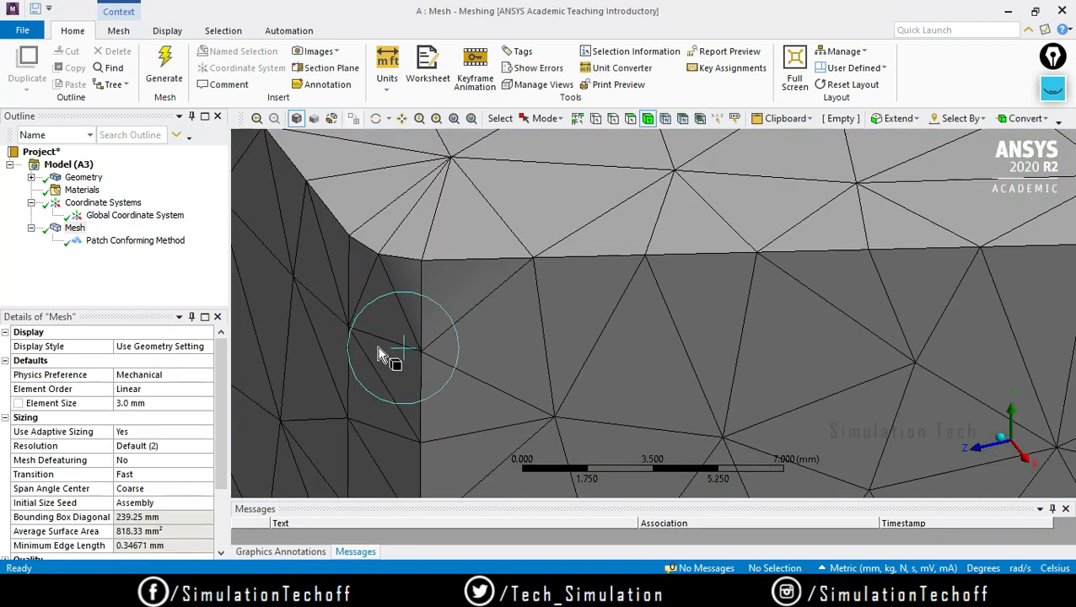
Examine the coarse span angle mesh around the end-face hole and the neighbouring filleted corner.
ctrl+middle_drag(380, 348, 317, 295)
scroll(519, 338, down, 8)
ctrl+middle_drag(792, 305, 1072, 214)
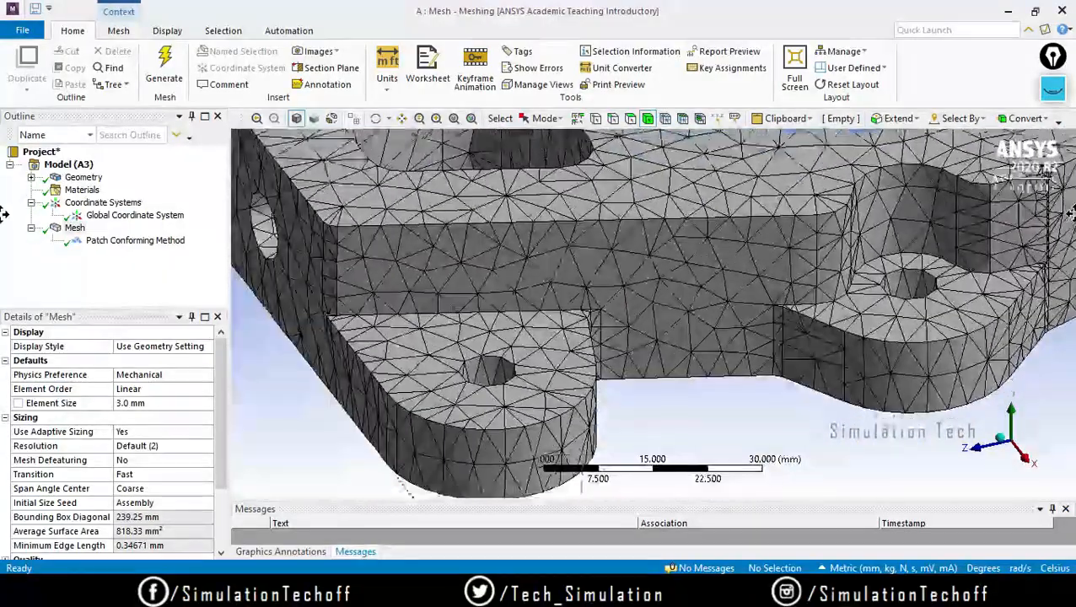
ctrl+middle_drag(410, 276, 547, 371)
scroll(547, 375, up, 2)
scroll(423, 348, up, 2)
ctrl+middle_drag(327, 331, 666, 264)
scroll(666, 264, up, 3)
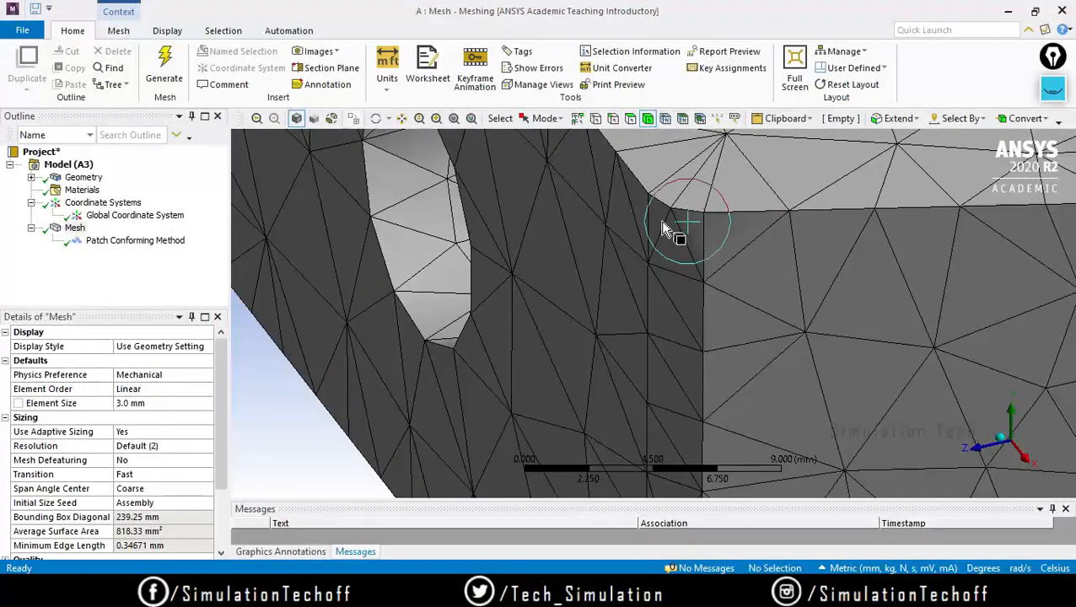
Return the Span Angle Center to Fine, keeping Transition at Fast, and regenerate the mesh.
click(137, 476)
click(207, 476)
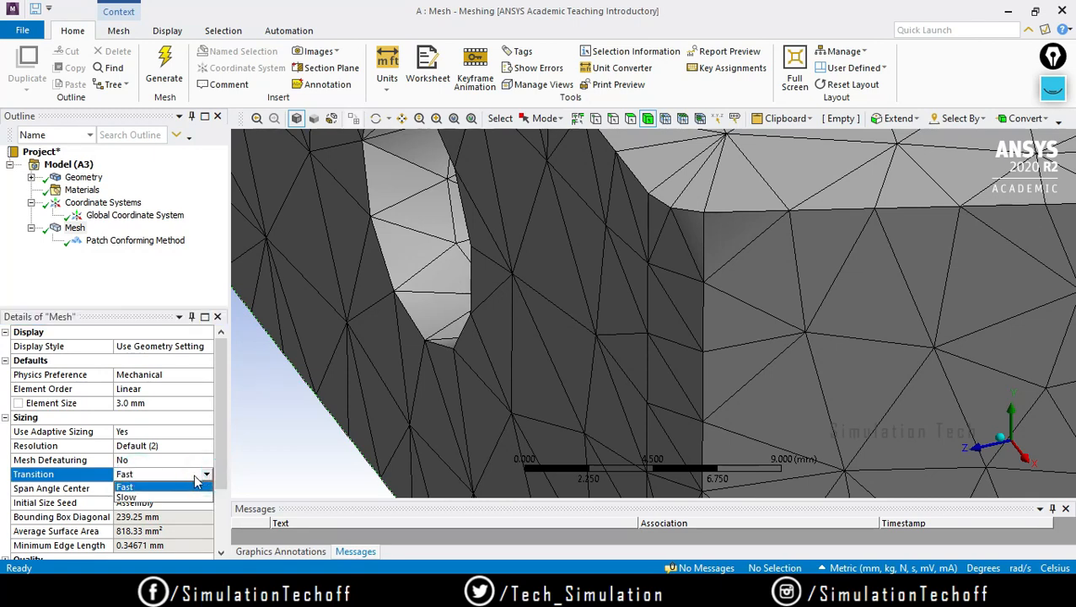
click(252, 457)
click(193, 489)
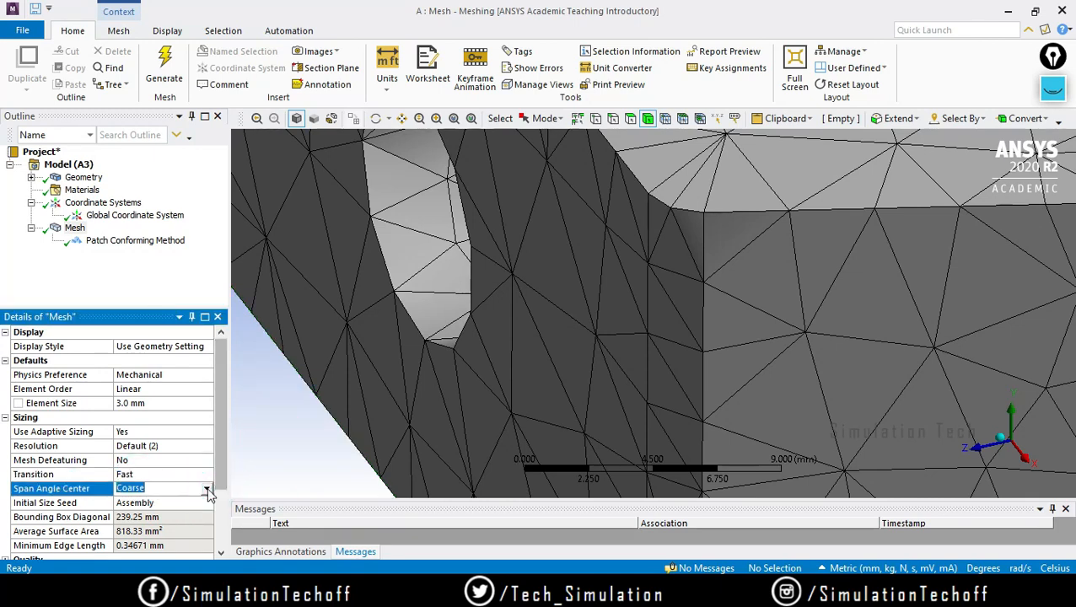
click(206, 488)
click(167, 521)
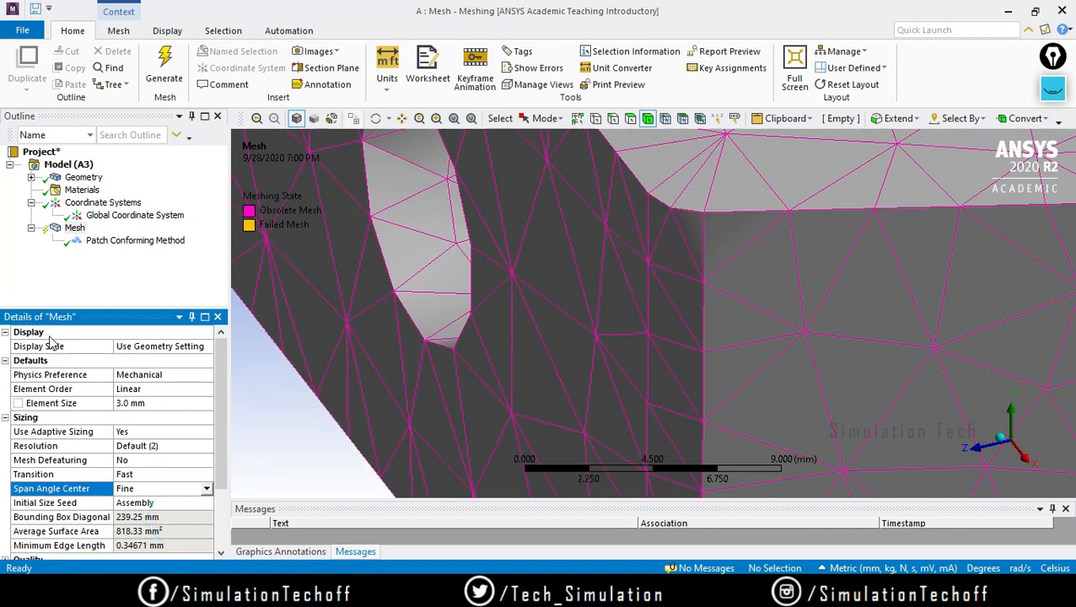
right_click(71, 229)
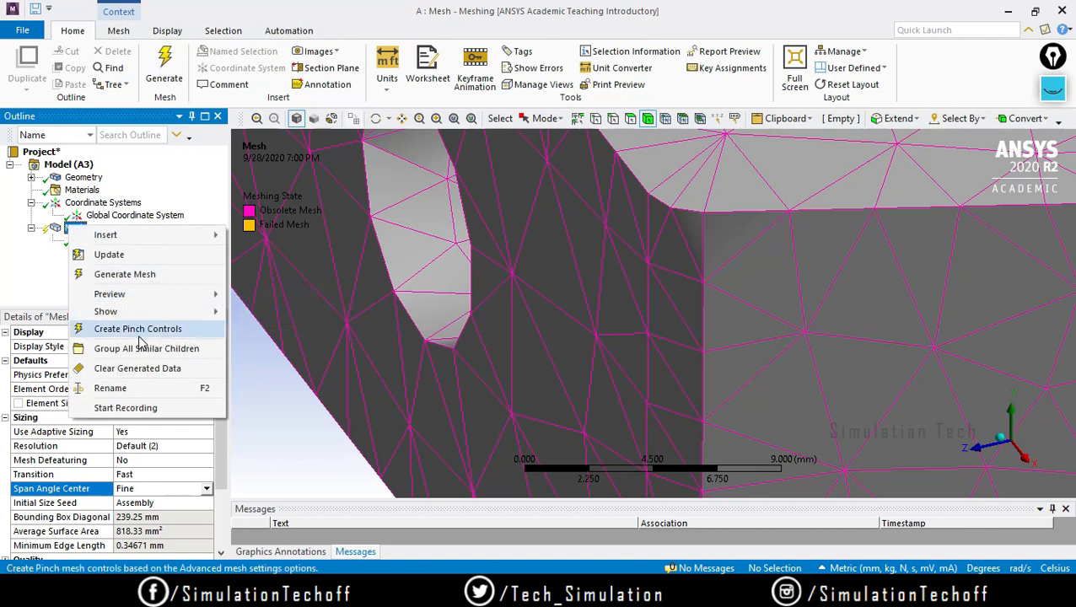
click(126, 276)
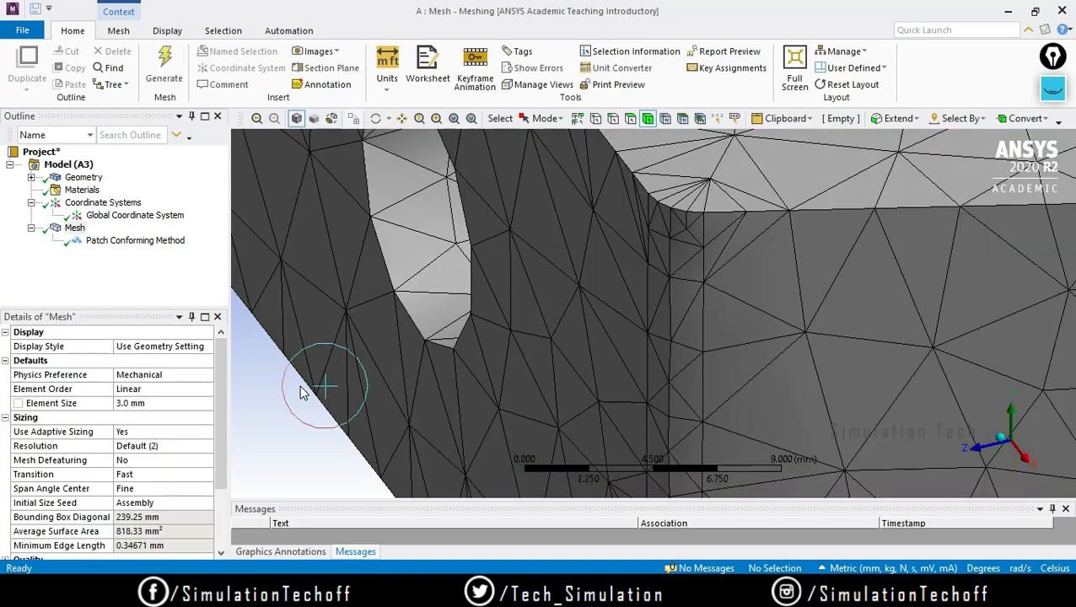
Set the mesh Transition to Slow and regenerate the mesh.
ctrl+middle_drag(766, 273, 455, 328)
scroll(422, 312, up, 2)
scroll(394, 301, down, 3)
scroll(397, 305, down, 2)
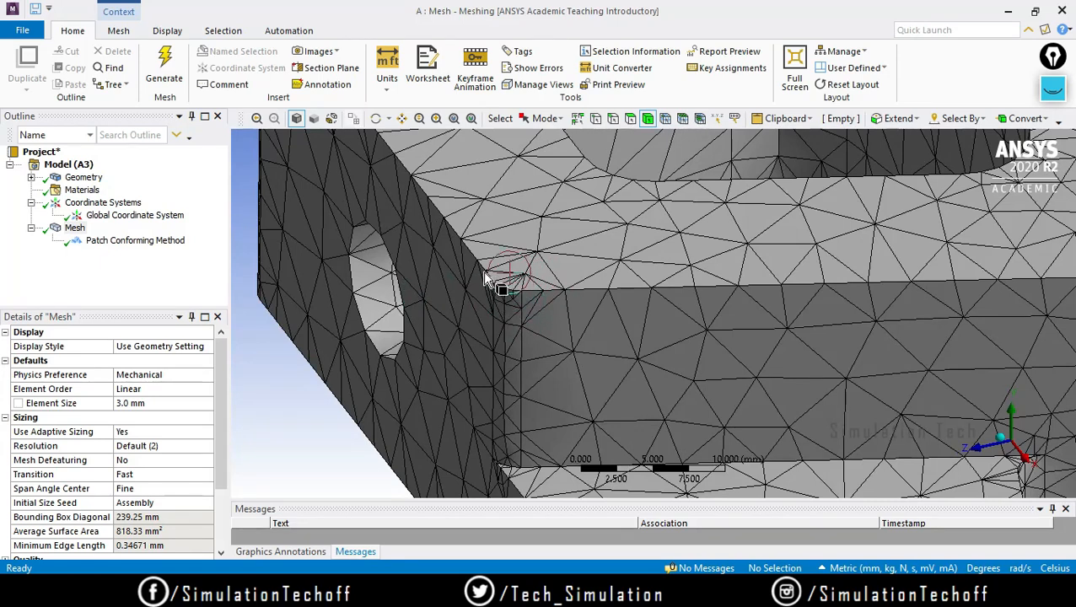
click(156, 474)
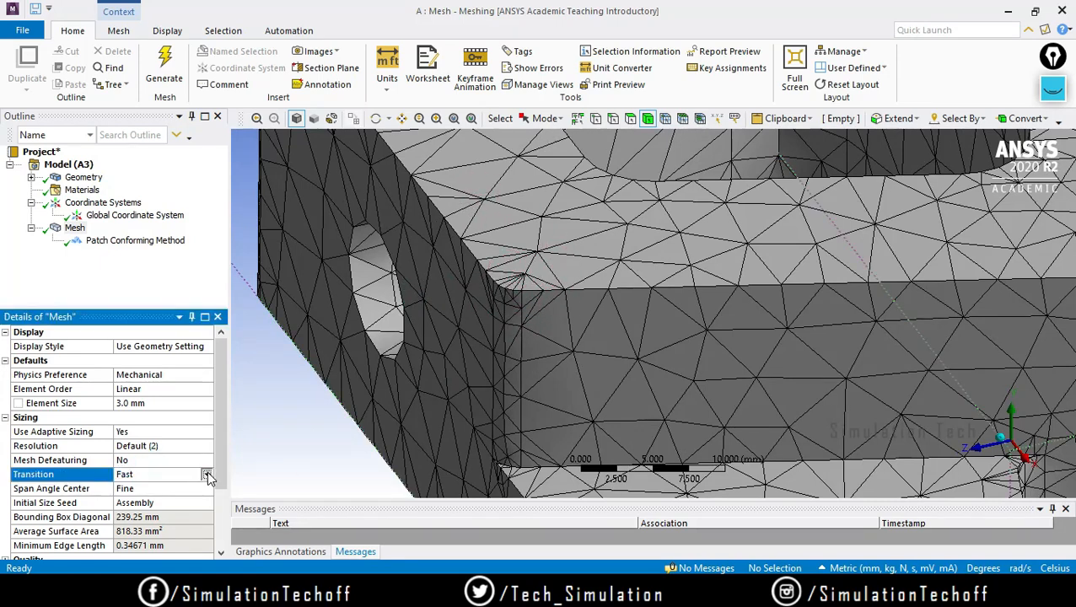
click(207, 475)
click(181, 492)
right_click(74, 229)
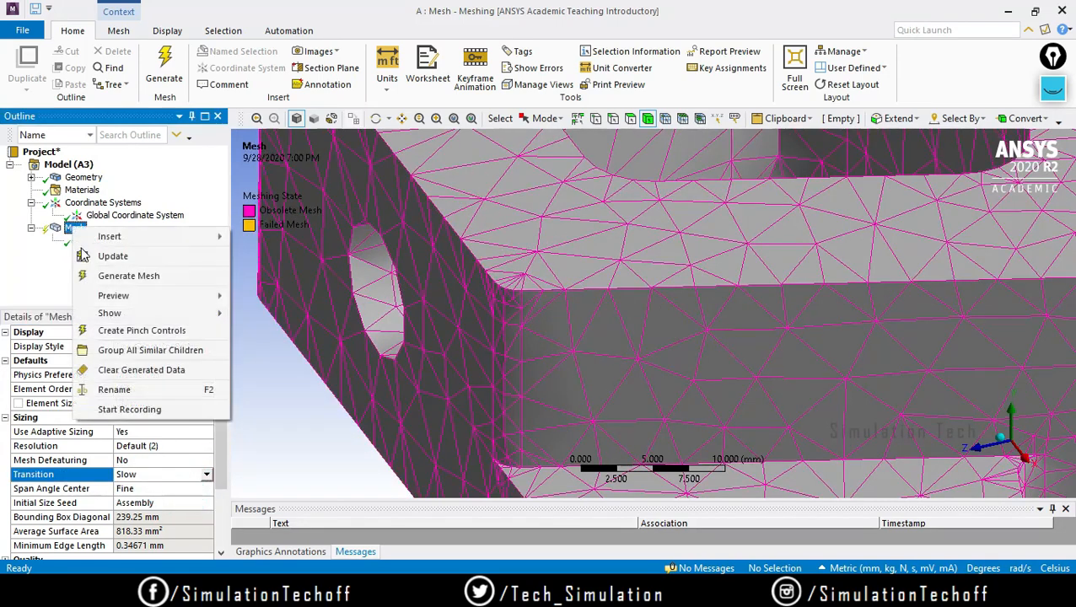
click(98, 276)
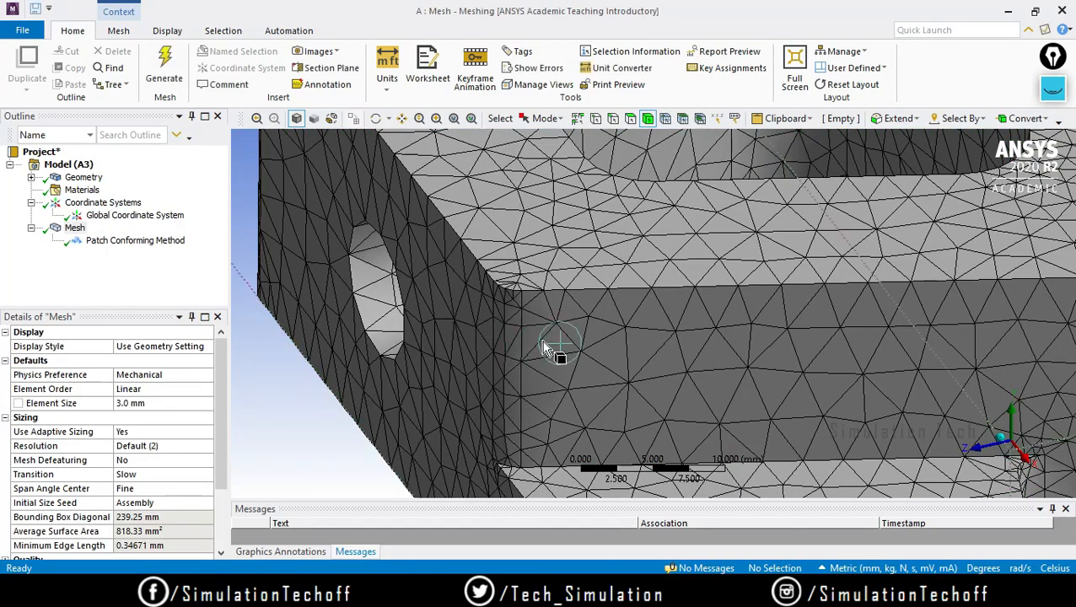
Examine the slow-transition mesh on the side walls and at the fillet where the lug meets the body.
middle_drag(550, 353, 380, 377)
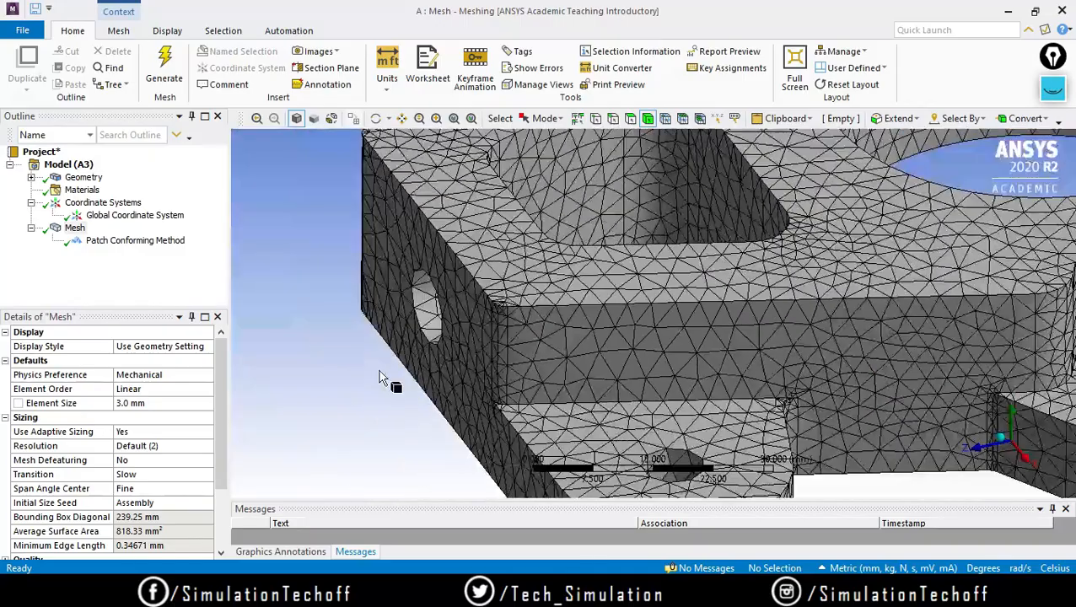
middle_drag(742, 416, 703, 328)
scroll(702, 325, up, 3)
scroll(801, 373, up, 3)
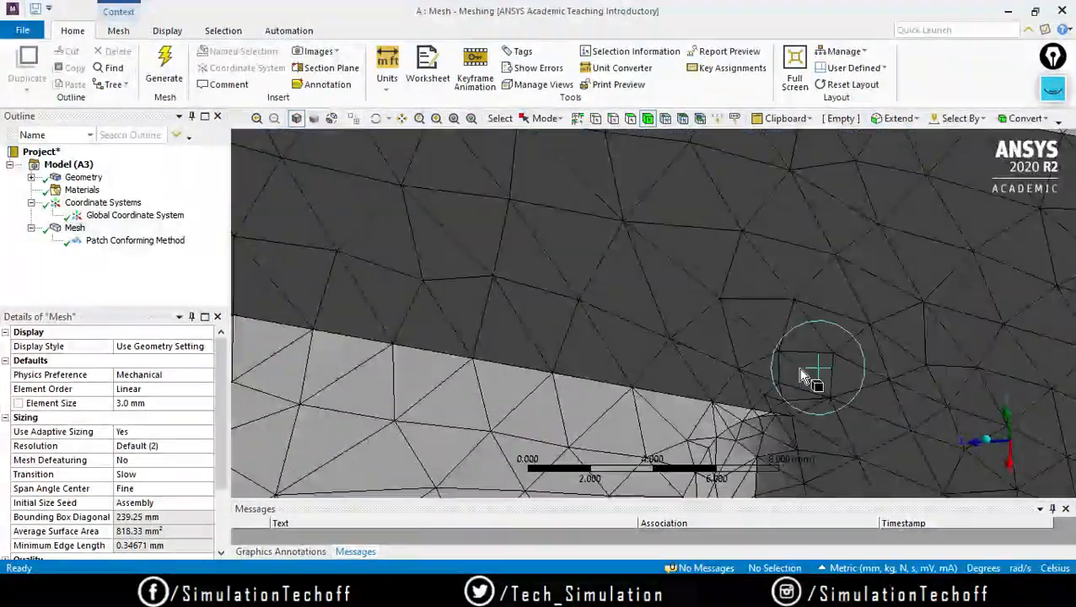
middle_drag(805, 377, 679, 312)
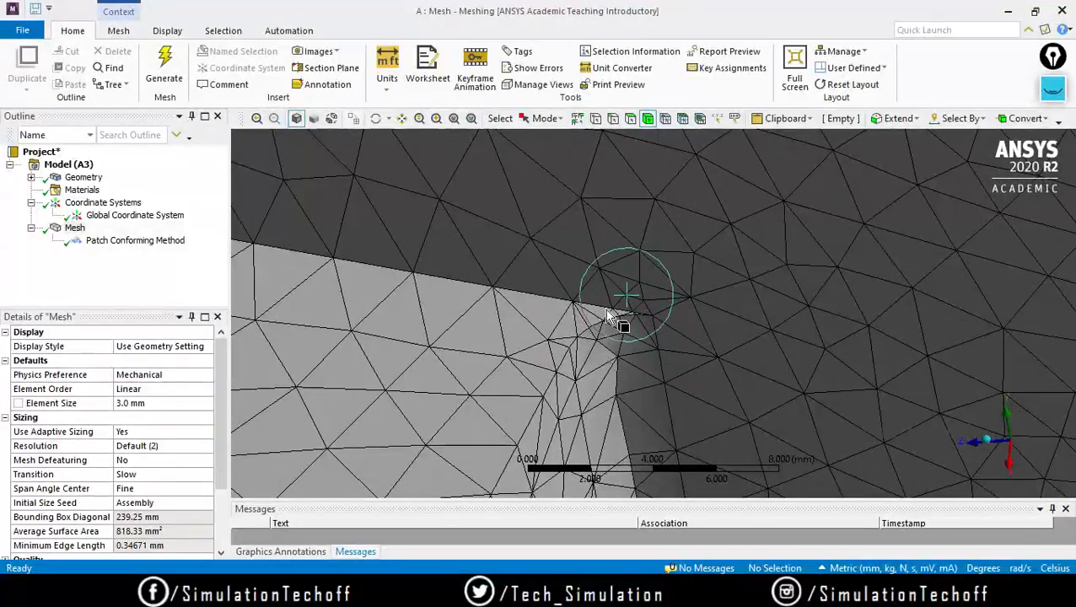
scroll(594, 353, down, 5)
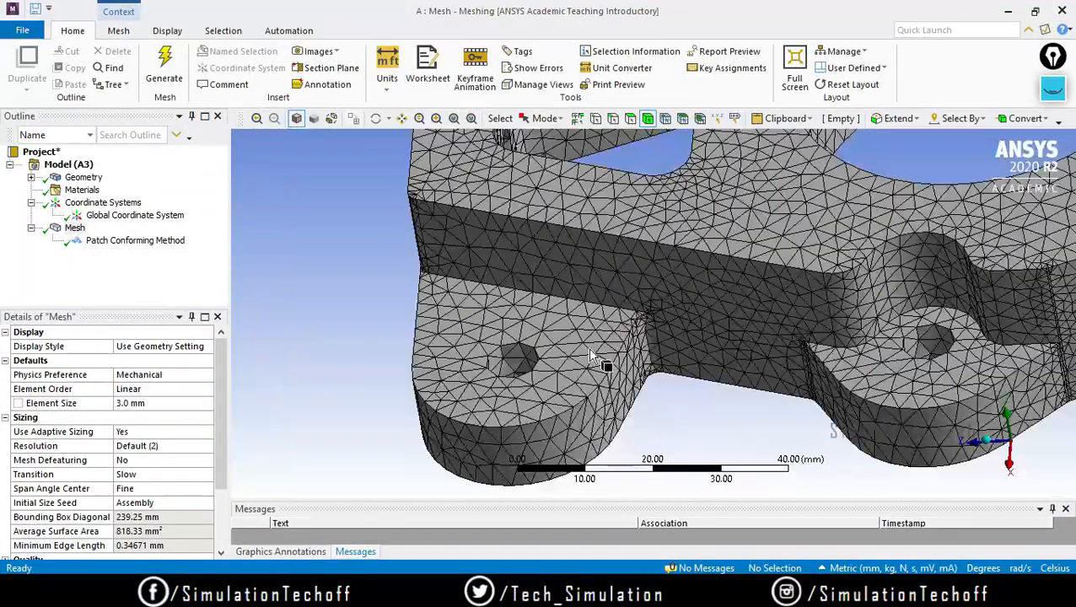
middle_drag(764, 329, 278, 422)
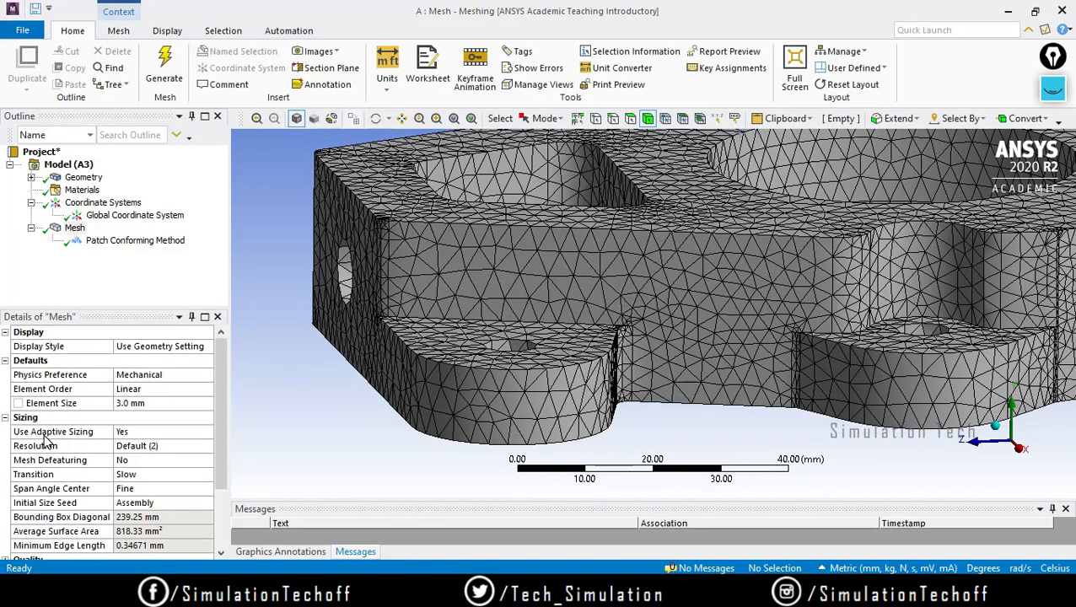
Turn off adaptive sizing for the mesh by setting Use Adaptive Sizing to No.
click(156, 431)
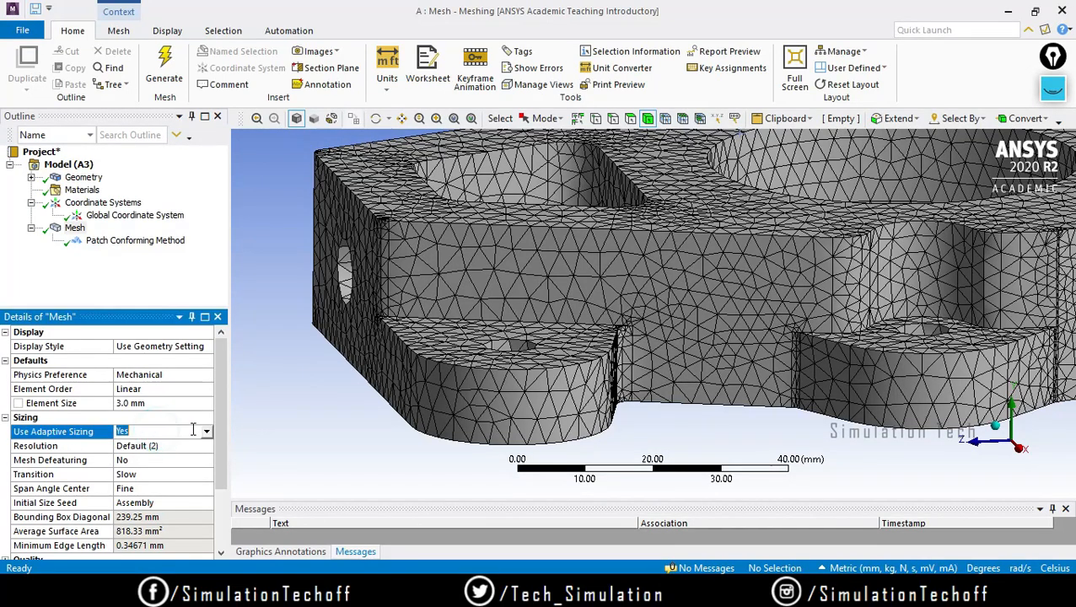
click(207, 432)
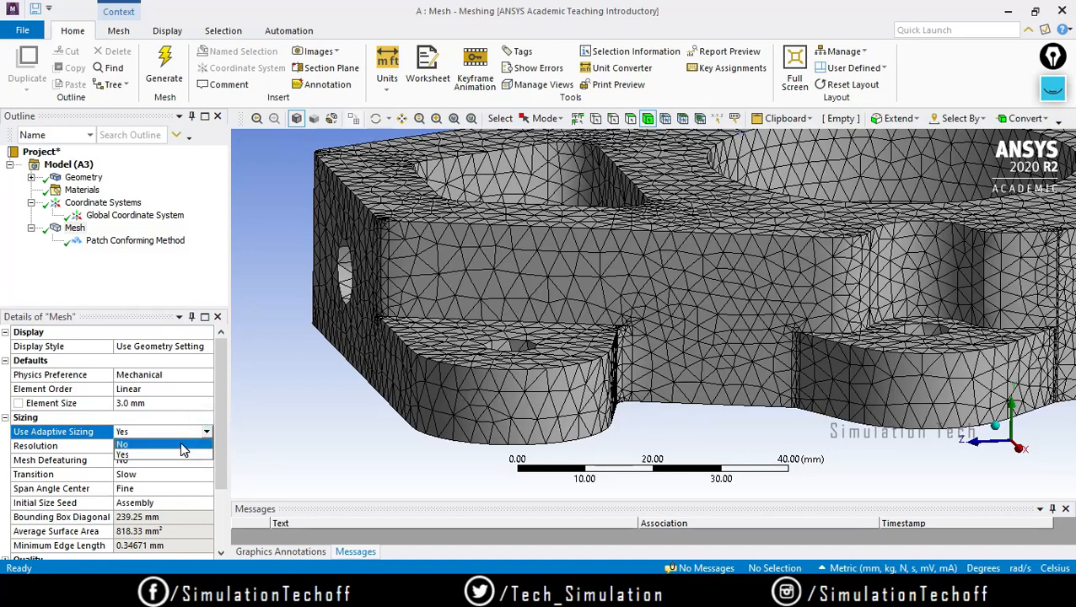
click(123, 445)
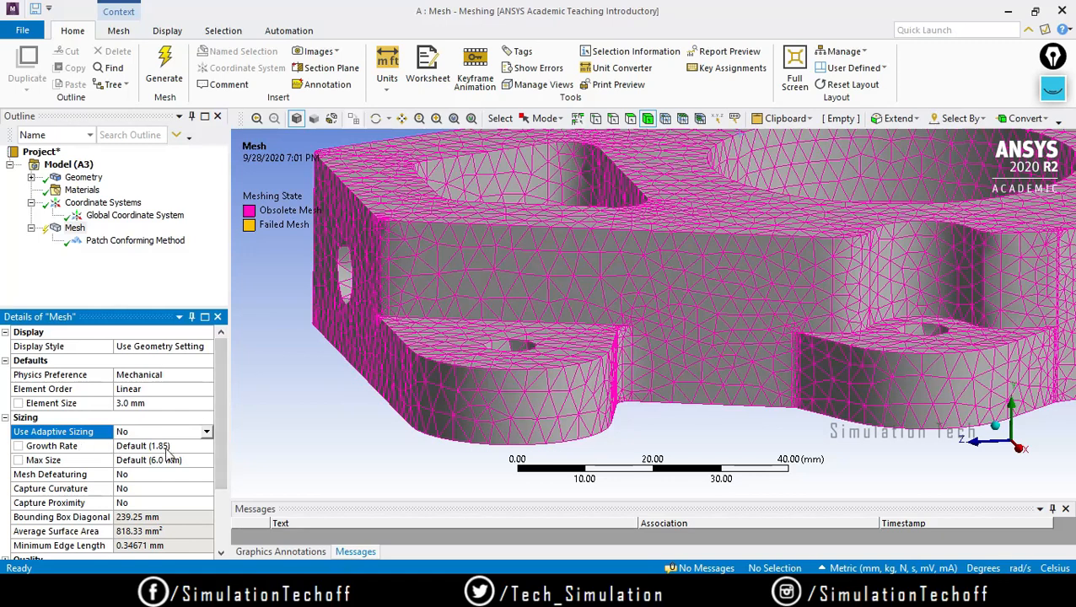
scroll(221, 422, down, 1)
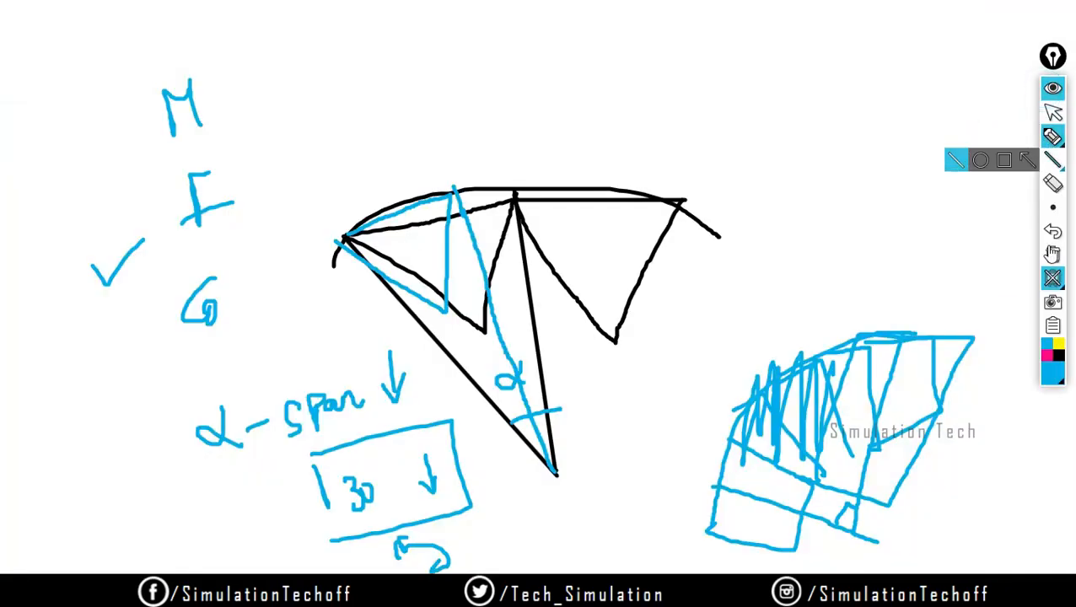
Clear the old whiteboard sketches and switch from the blank board to pen annotation over the mesh model.
click(1053, 278)
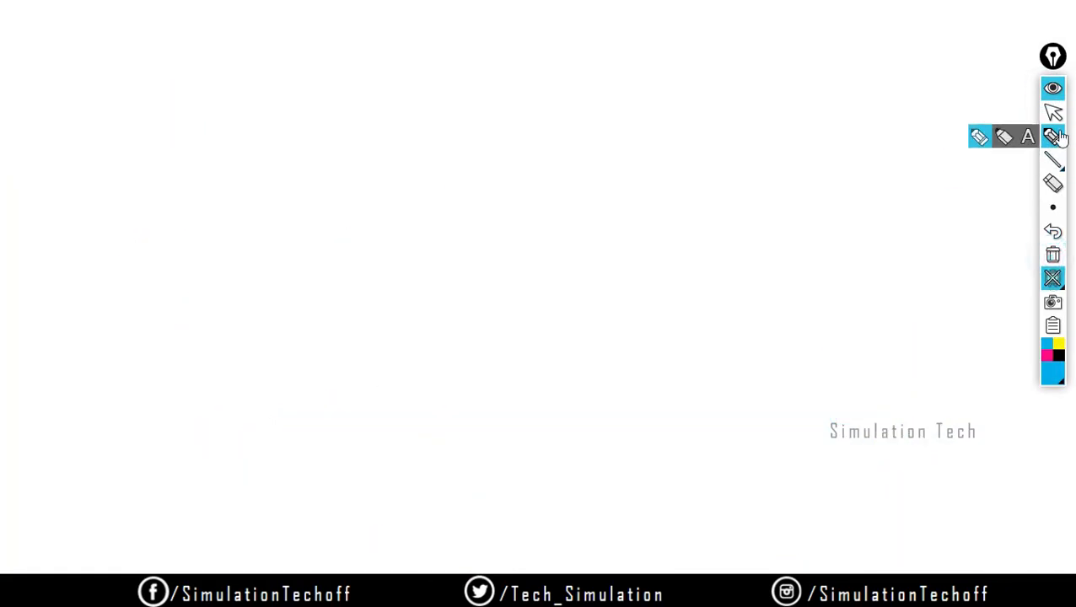
click(1053, 88)
click(1053, 88)
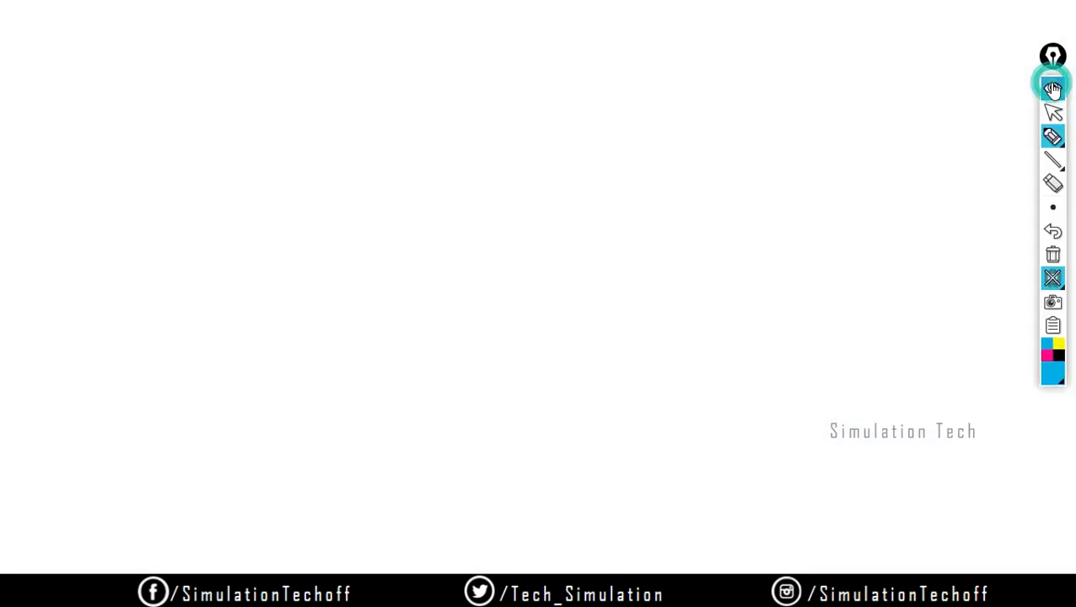
click(1053, 279)
mouse_move(1053, 137)
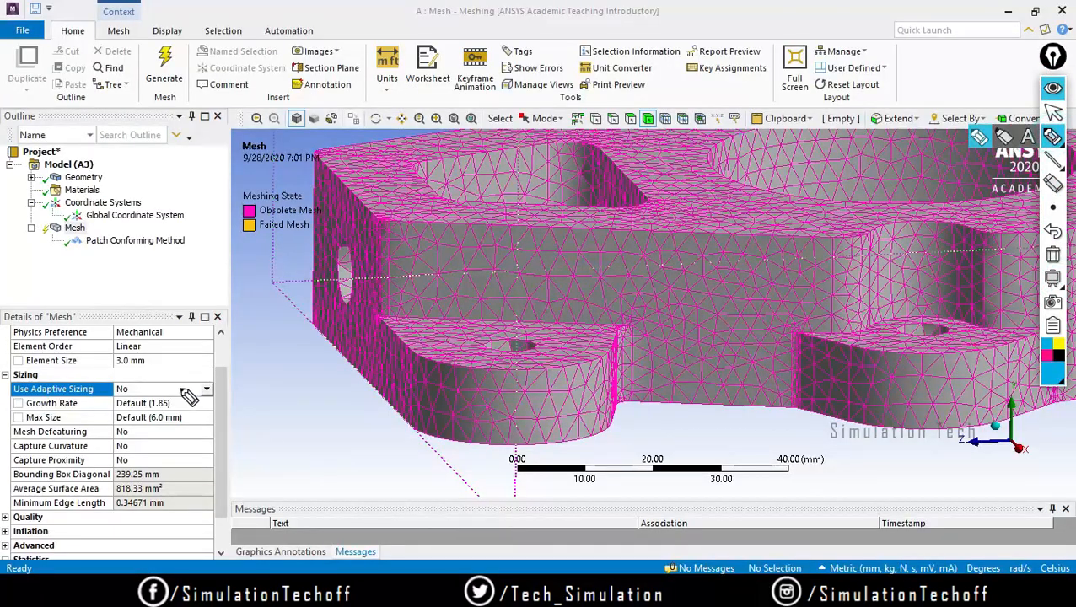
Write "TR" beneath the mesh model and sketch one small and one large square element beside it.
drag(270, 442, 276, 460)
drag(255, 446, 282, 441)
drag(290, 441, 365, 479)
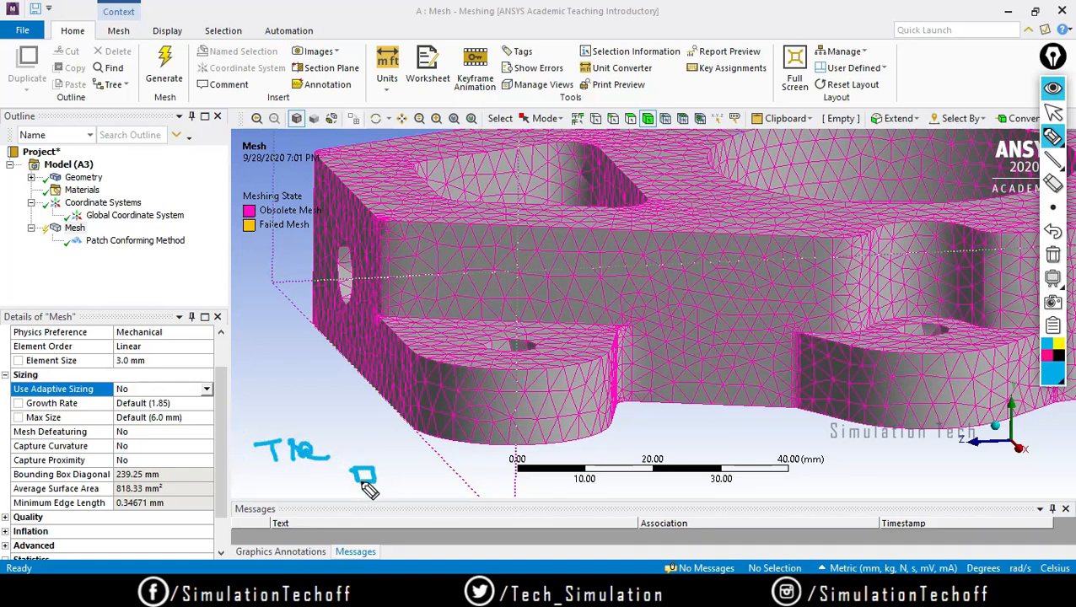
mouse_move(444, 462)
mouse_down()
mouse_move(498, 452)
mouse_move(472, 493)
mouse_up()
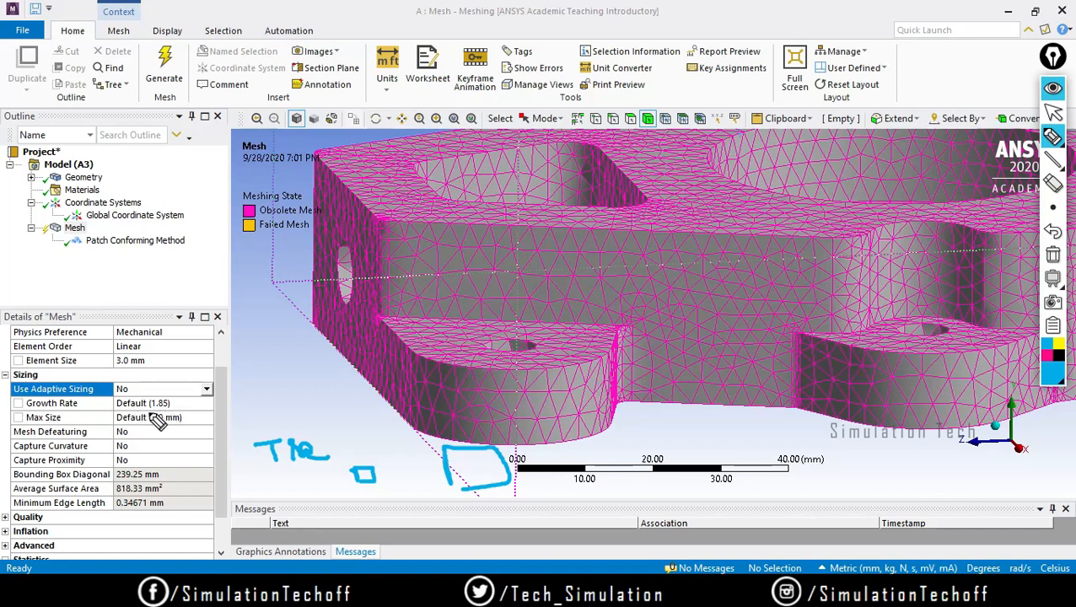
Box the default growth rate of 1.85, sketch unequal and equal adjoining elements beside the model, and clear the annotations.
drag(146, 412, 179, 413)
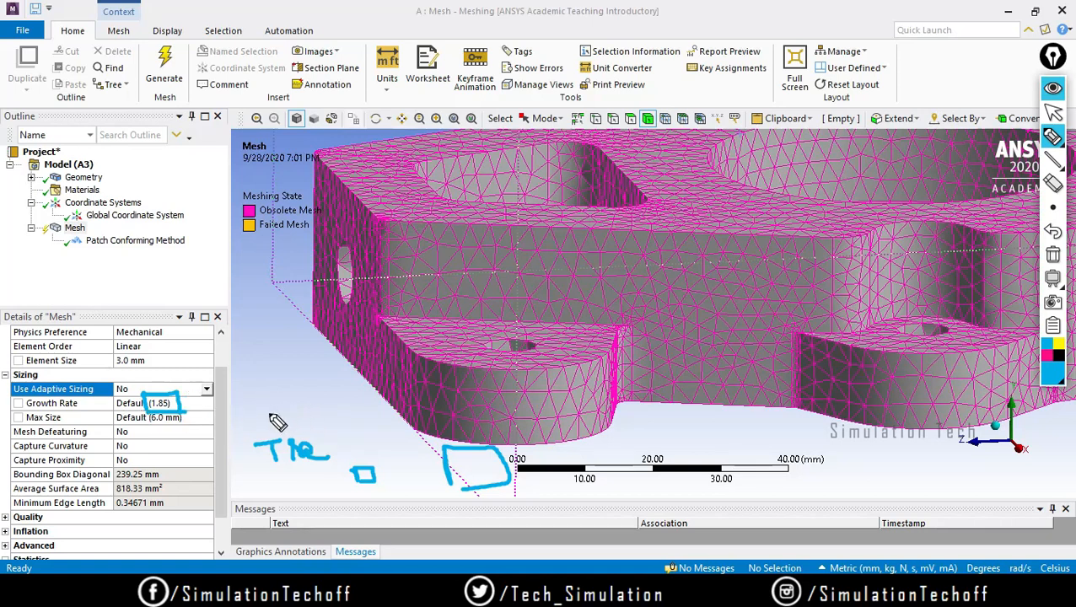
mouse_move(254, 393)
mouse_down()
mouse_move(260, 423)
mouse_move(273, 414)
mouse_move(260, 417)
mouse_move(271, 387)
mouse_move(324, 408)
mouse_move(279, 418)
mouse_up()
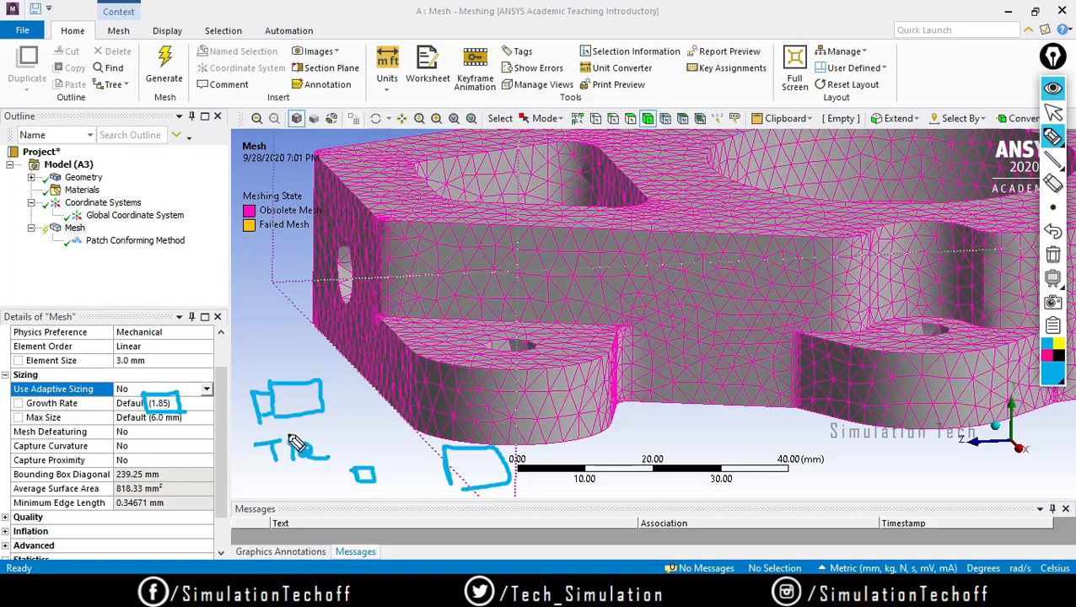
mouse_move(330, 439)
mouse_down()
mouse_move(331, 423)
mouse_move(344, 427)
mouse_move(338, 441)
mouse_move(358, 423)
mouse_move(364, 434)
mouse_up()
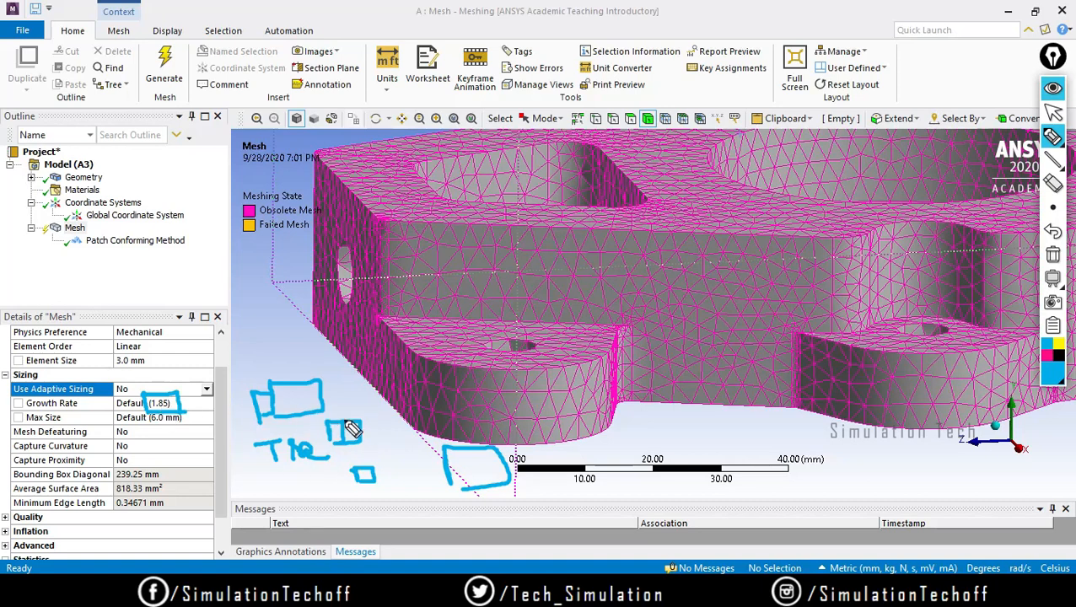
mouse_move(363, 424)
mouse_down()
mouse_move(377, 440)
mouse_move(386, 420)
mouse_move(410, 439)
mouse_move(409, 415)
mouse_move(420, 440)
mouse_move(422, 419)
mouse_move(438, 432)
mouse_up()
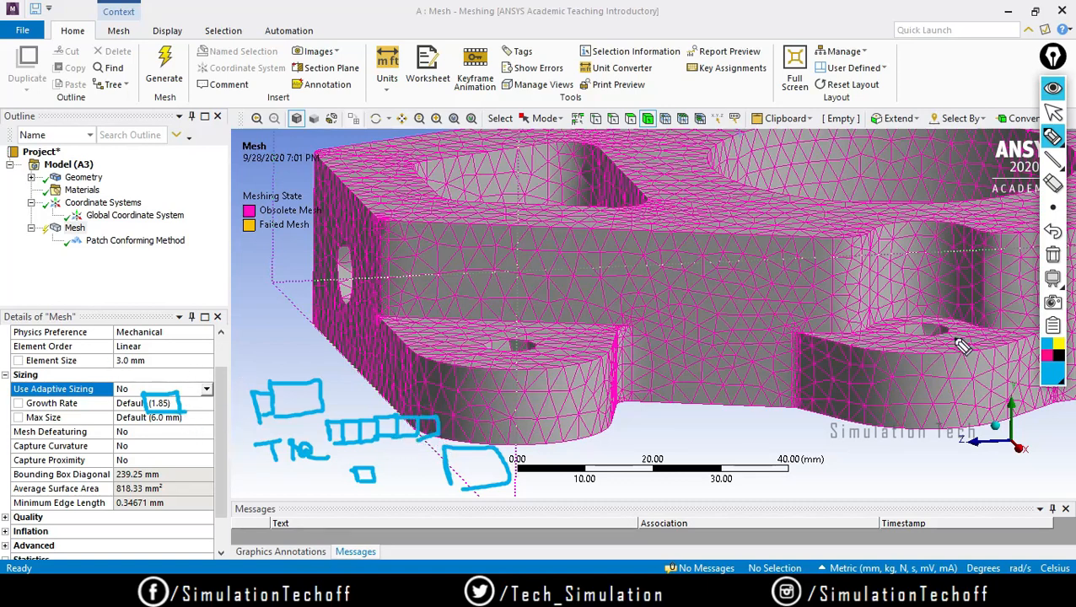
click(1054, 262)
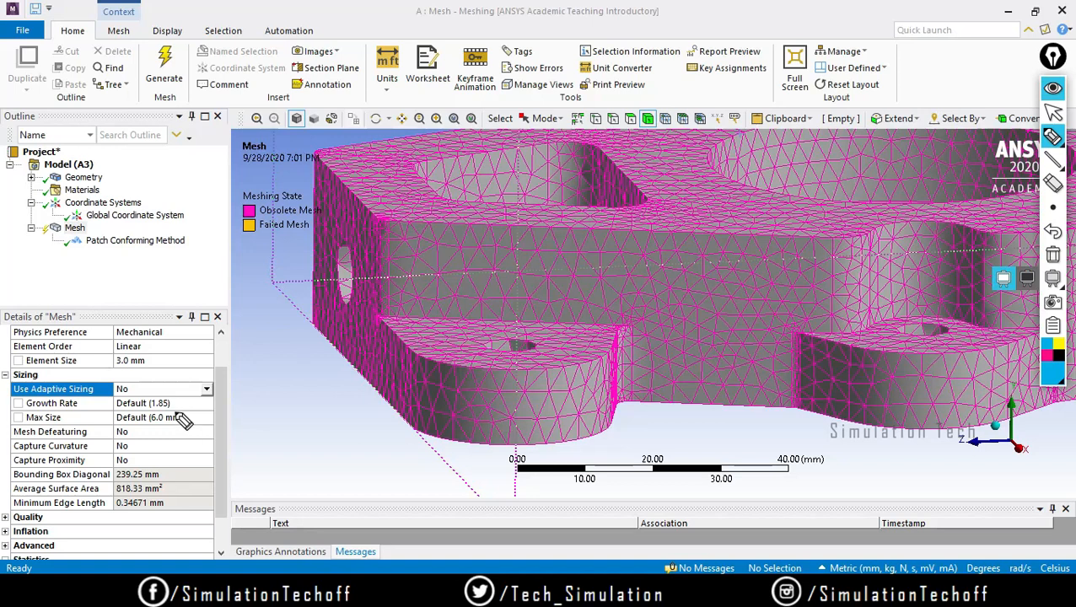
Bracket the Capture Curvature and Capture Proximity settings and draw an arrow from them up to Use Adaptive Sizing.
mouse_move(6, 439)
mouse_down()
mouse_move(9, 468)
mouse_move(22, 466)
mouse_up()
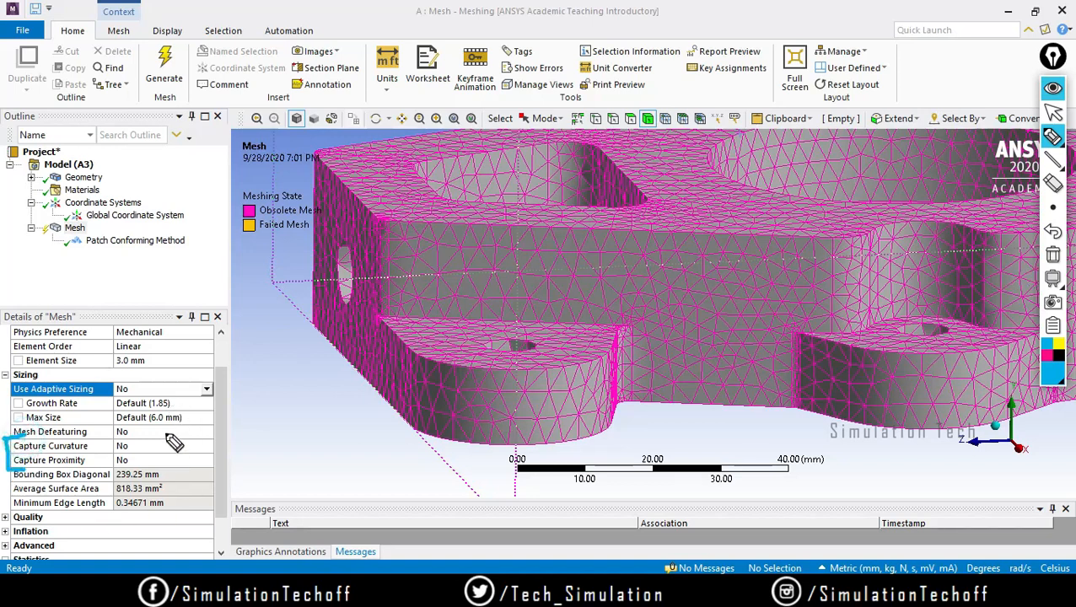
mouse_move(164, 434)
mouse_down()
mouse_move(204, 435)
mouse_move(201, 469)
mouse_move(184, 468)
mouse_up()
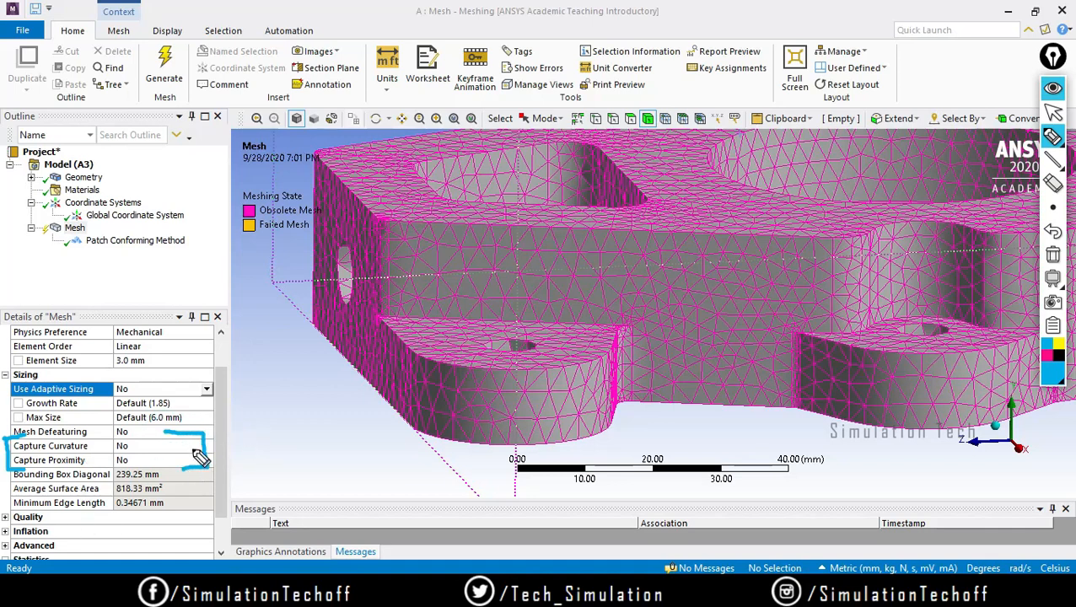
drag(175, 420, 176, 445)
drag(166, 393, 175, 396)
mouse_move(1053, 137)
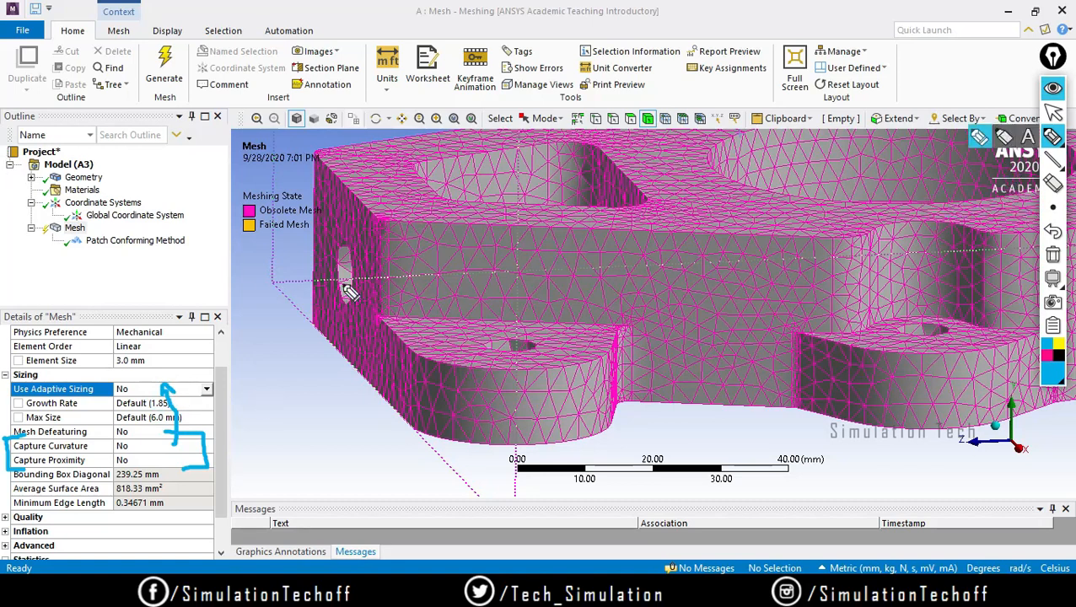
Write "2019" beside the model, tick Capture Curvature and Capture Proximity, and clear the annotations.
mouse_move(266, 386)
mouse_down()
mouse_move(279, 400)
mouse_move(298, 374)
mouse_move(307, 395)
mouse_move(321, 391)
mouse_up()
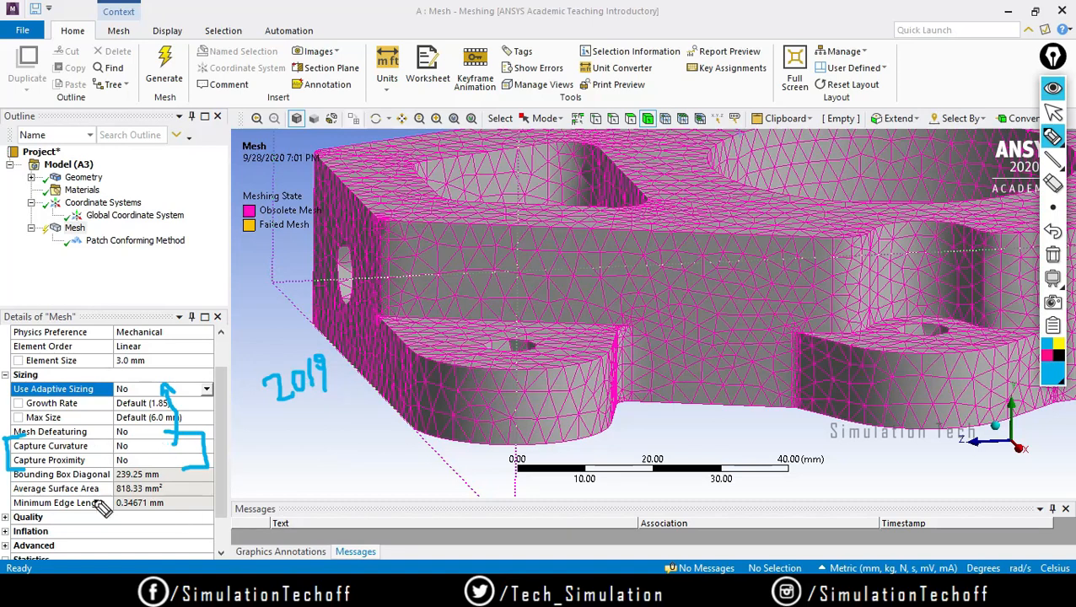
click(98, 444)
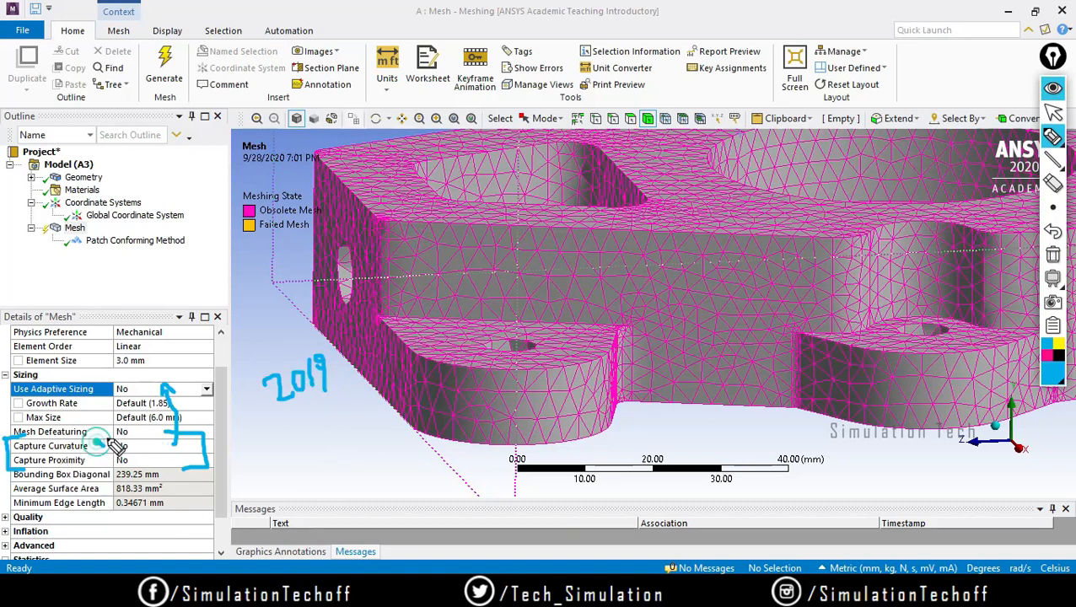
mouse_move(95, 439)
mouse_down()
mouse_move(110, 433)
mouse_move(112, 448)
mouse_up()
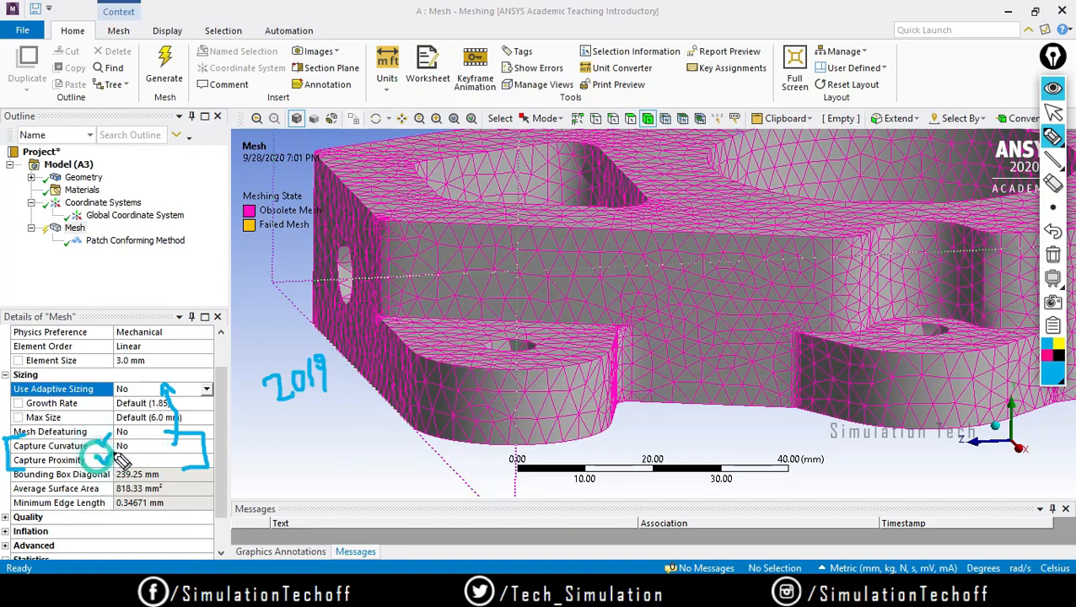
click(1052, 255)
Leave annotation mode and set Capture Curvature to Yes in the mesh sizing settings.
click(1052, 112)
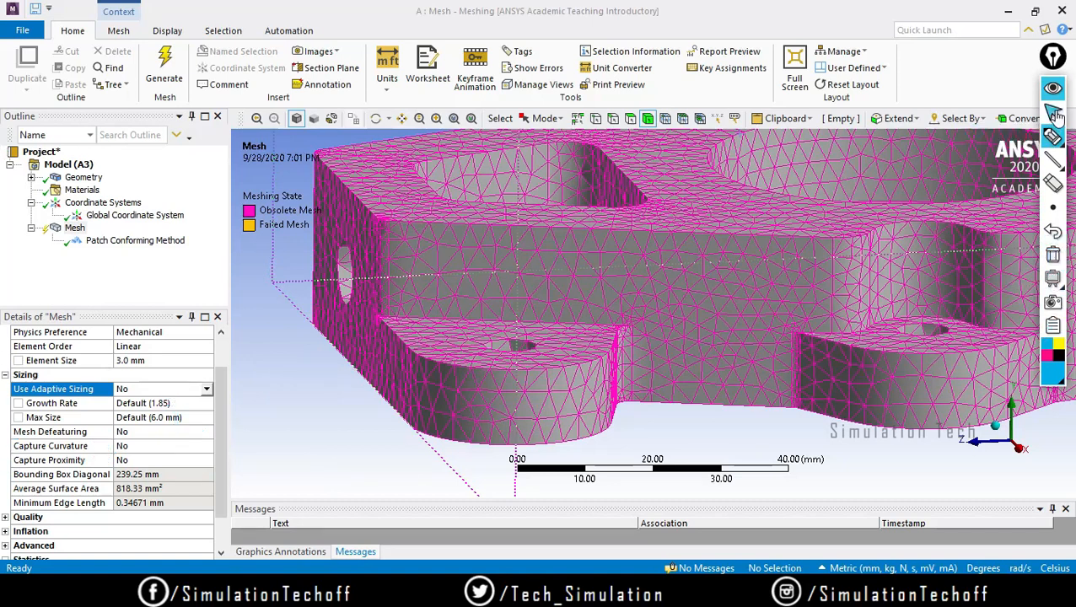
click(160, 446)
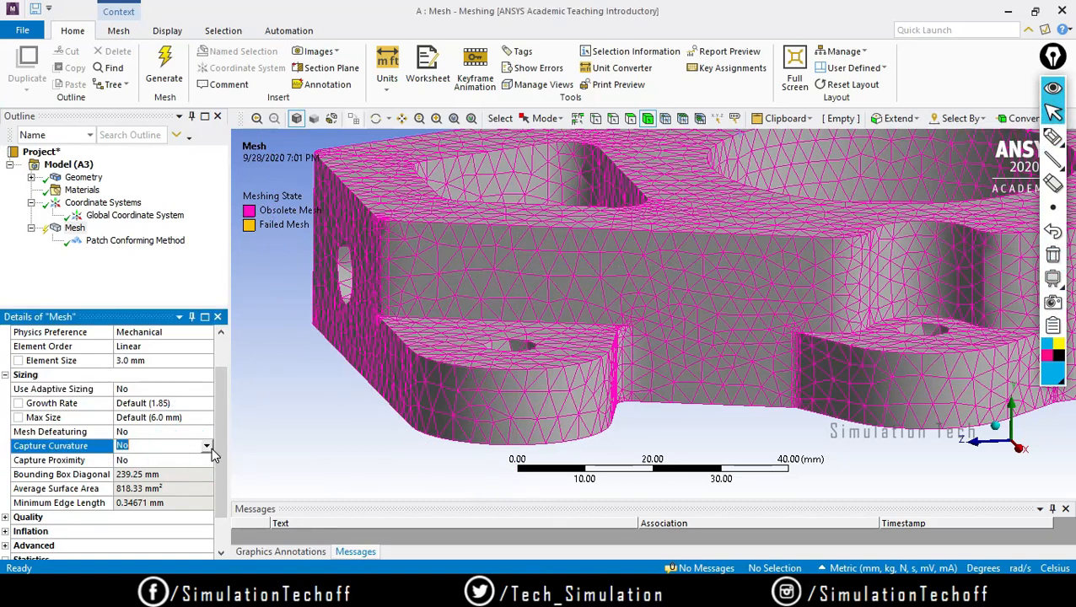
click(207, 447)
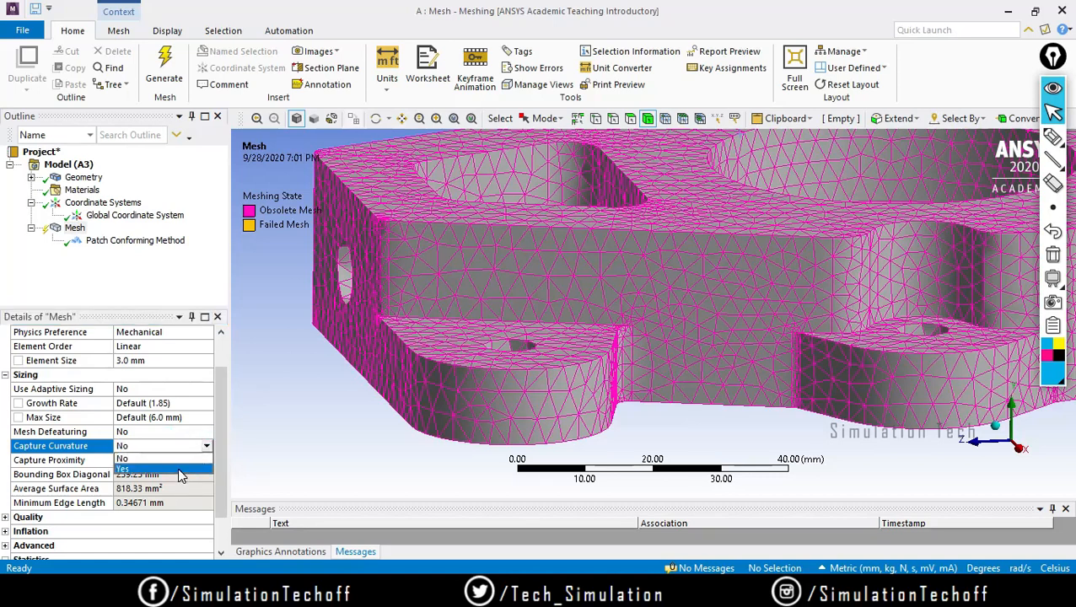
click(178, 469)
scroll(226, 432, down, 3)
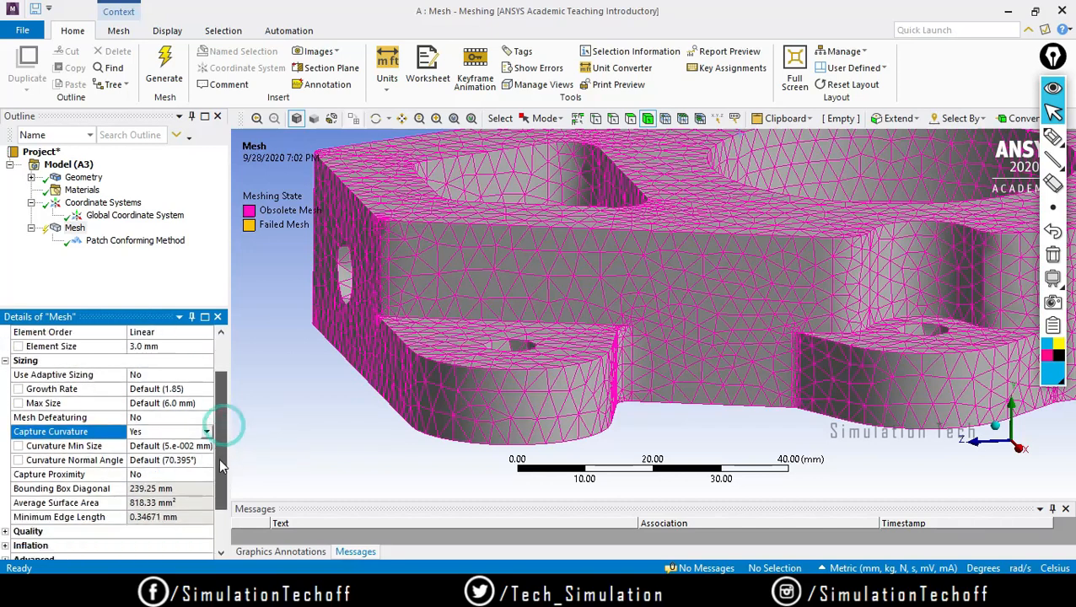
click(289, 429)
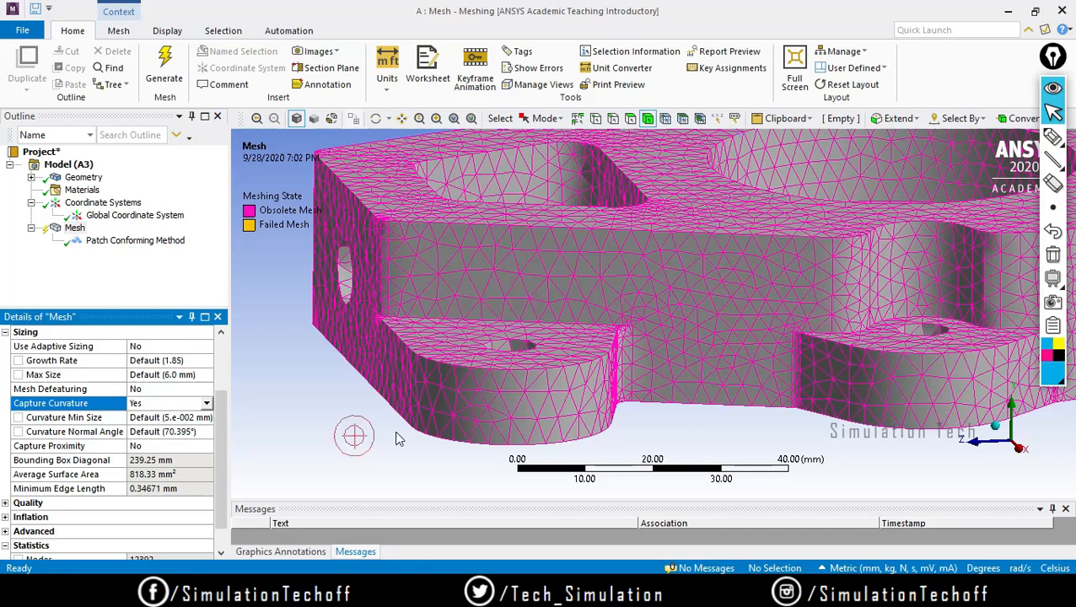
Draw a large circle annotation over the near lower corner of the mesh model.
click(1053, 159)
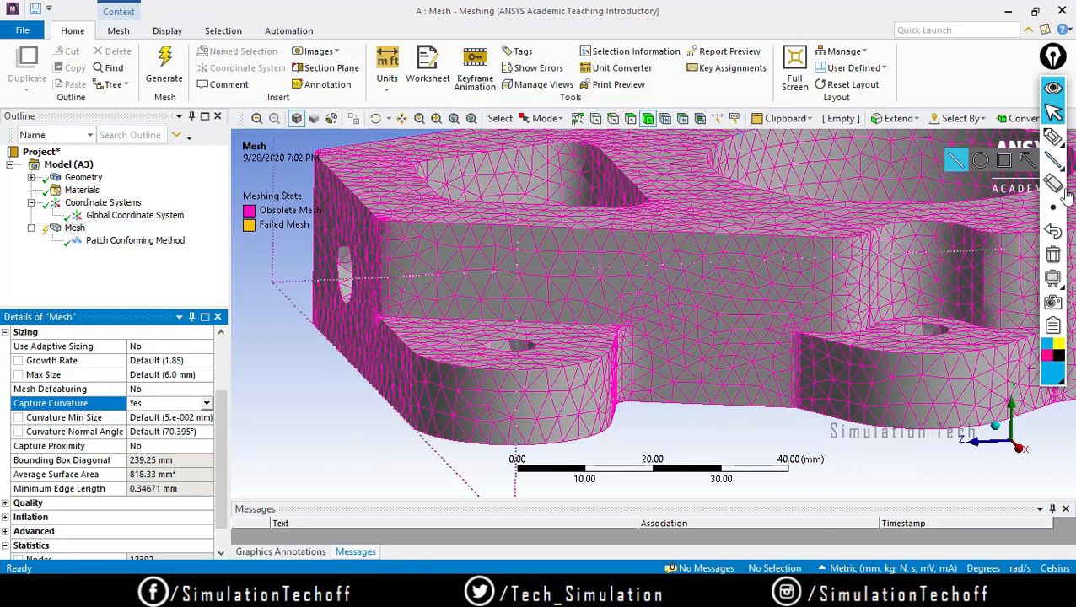
click(981, 160)
mouse_move(272, 346)
mouse_down()
mouse_move(396, 460)
mouse_move(508, 527)
mouse_move(501, 544)
mouse_up()
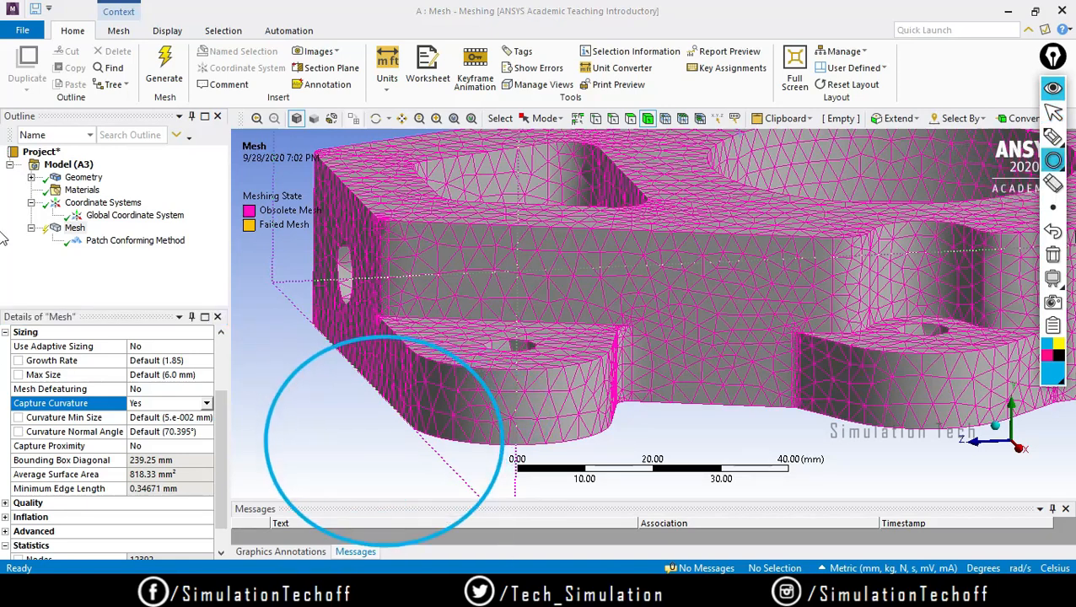
Switch to the pen on a blank whiteboard and clear the circle from it.
click(1053, 137)
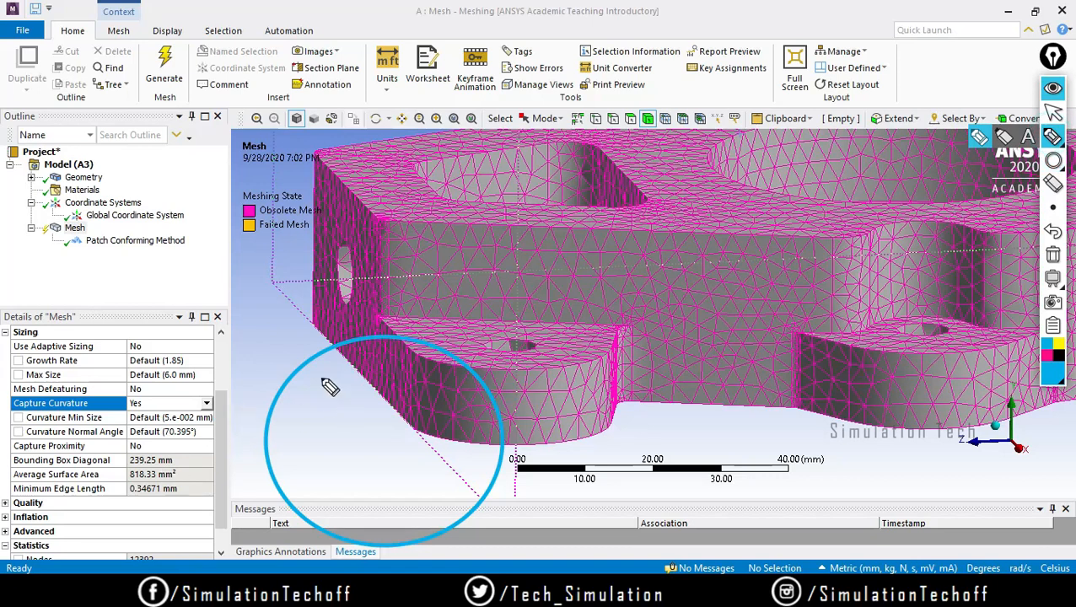
click(1053, 279)
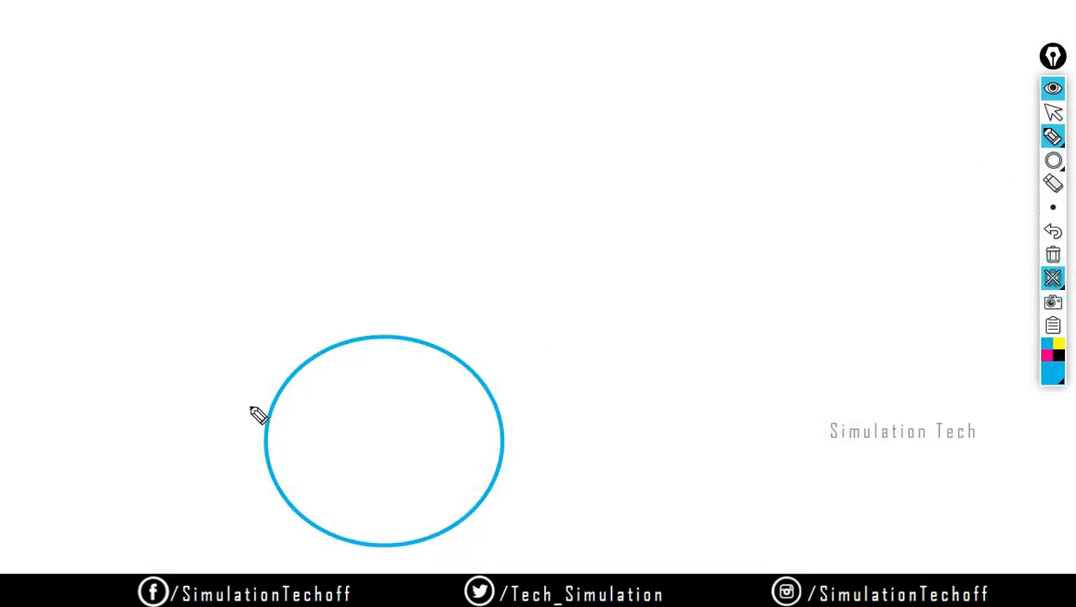
mouse_move(1051, 209)
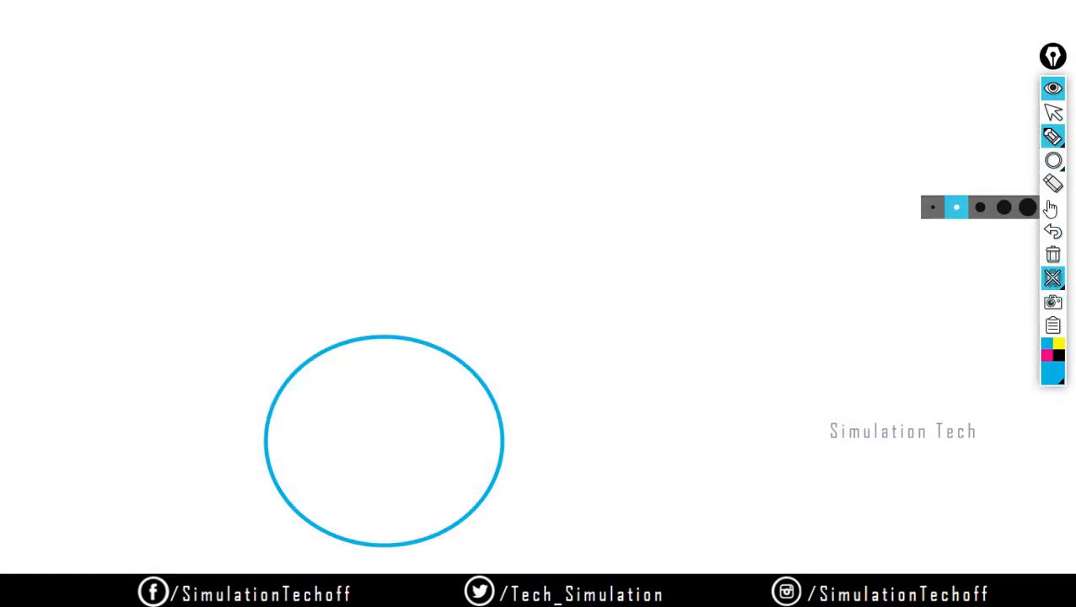
click(1053, 255)
Sketch a curved edge on the whiteboard with adjoining mesh elements drawn beneath it.
mouse_move(1053, 161)
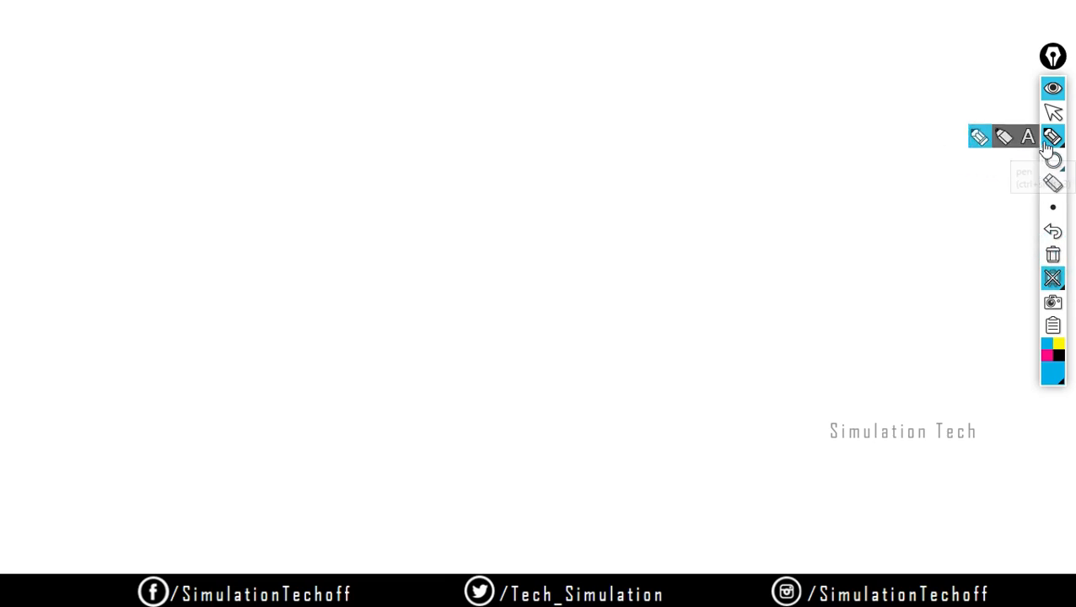
drag(232, 355, 661, 185)
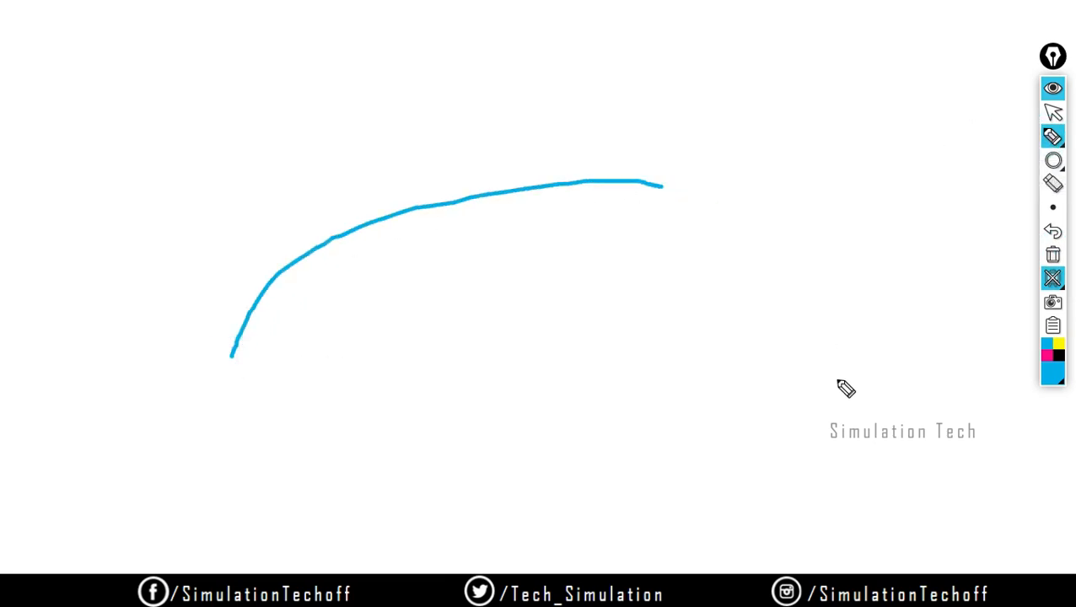
drag(240, 331, 366, 376)
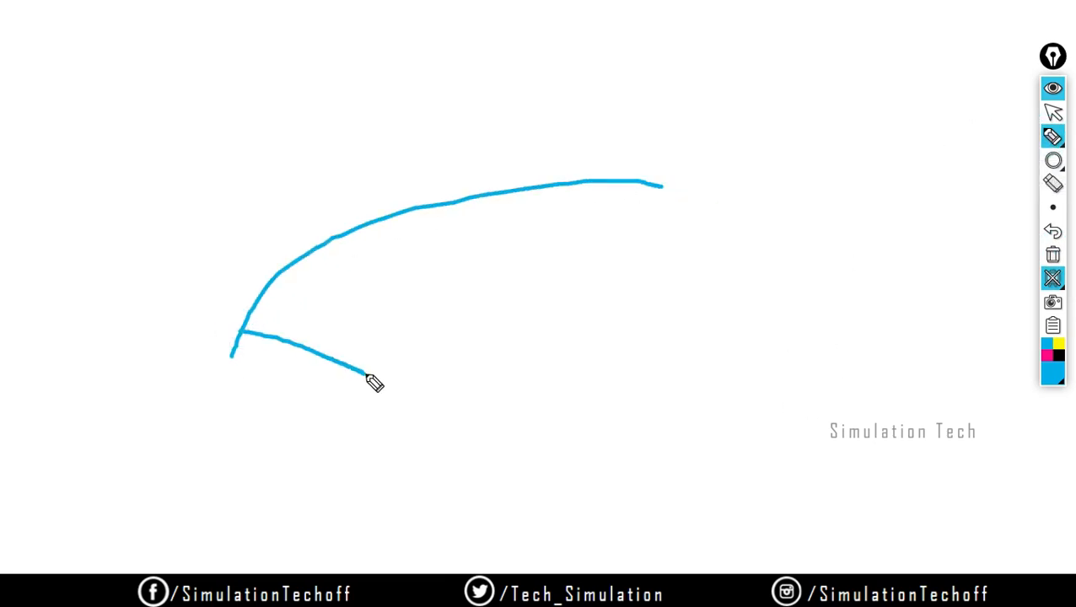
mouse_move(399, 210)
mouse_down()
mouse_move(482, 294)
mouse_move(411, 342)
mouse_move(381, 387)
mouse_up()
mouse_move(482, 294)
mouse_down()
mouse_move(529, 182)
mouse_move(582, 327)
mouse_move(668, 329)
mouse_move(709, 215)
mouse_up()
drag(659, 183, 711, 204)
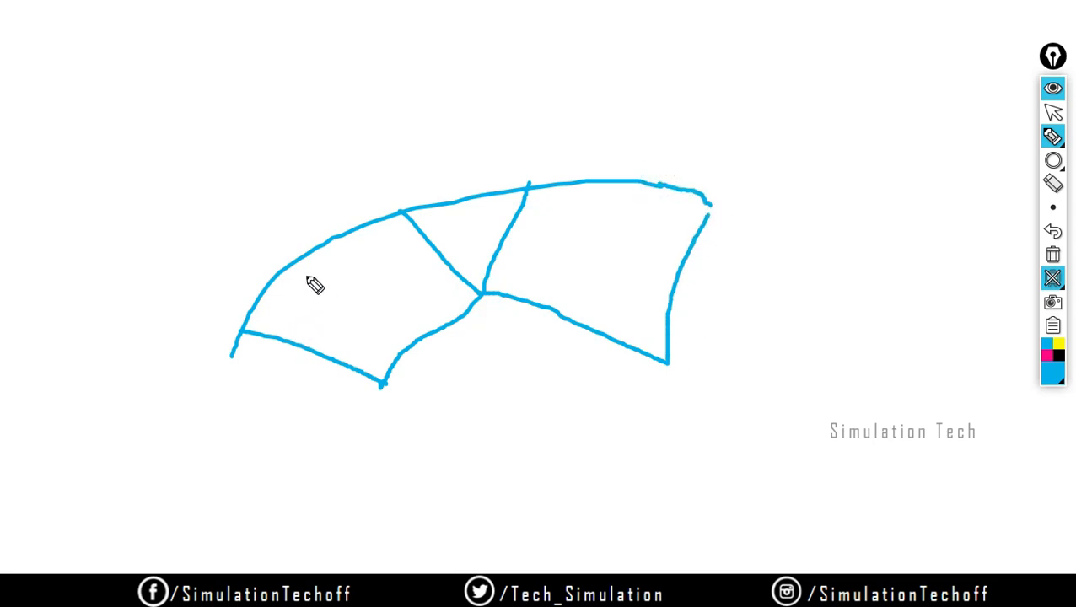
Draw converging normals through two neighbouring elements, mark the angle between them, and add an arrow pointing at the curved edge.
drag(301, 259, 543, 420)
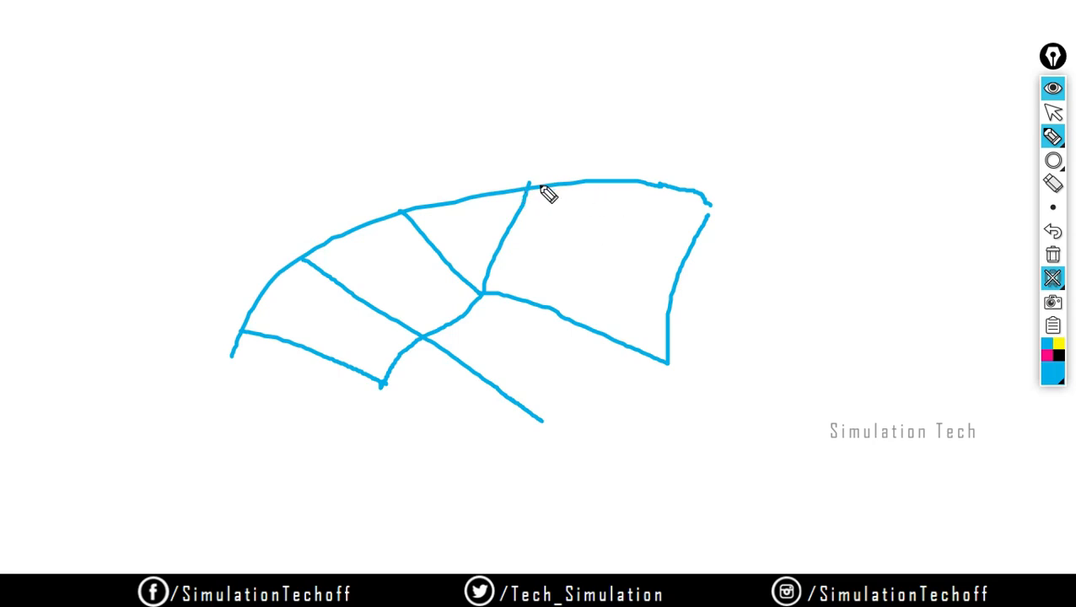
drag(529, 187, 696, 213)
mouse_move(612, 212)
mouse_down()
mouse_move(542, 420)
mouse_move(538, 373)
mouse_move(557, 383)
mouse_up()
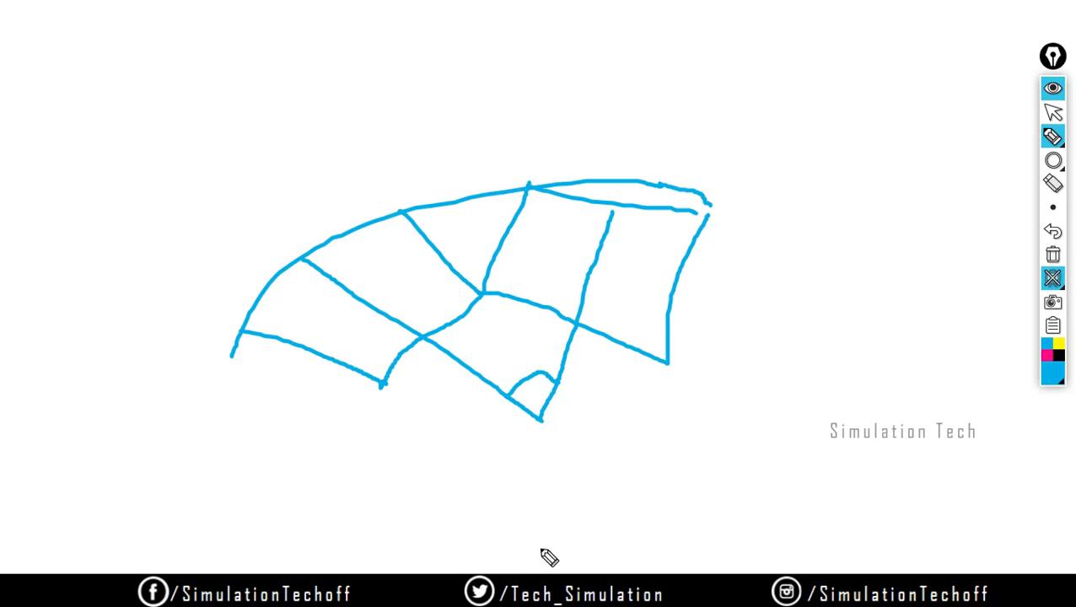
drag(446, 154, 461, 203)
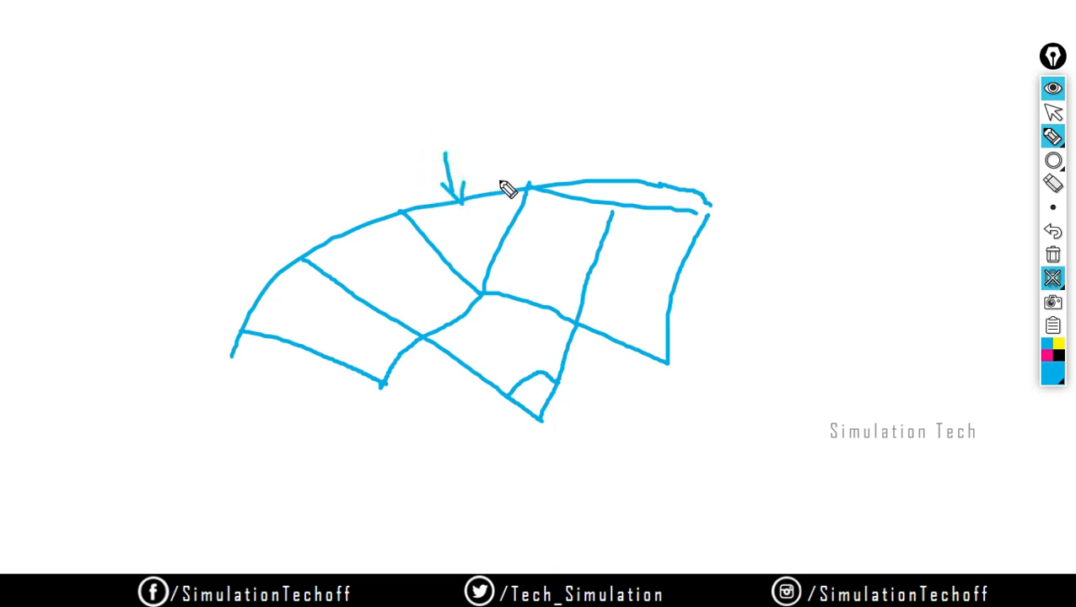
Add a small dot, a curled stroke and a downward arrow around the curvature sketch.
click(586, 558)
click(586, 558)
click(586, 557)
mouse_move(1017, 387)
mouse_down()
mouse_move(978, 434)
mouse_move(964, 428)
mouse_up()
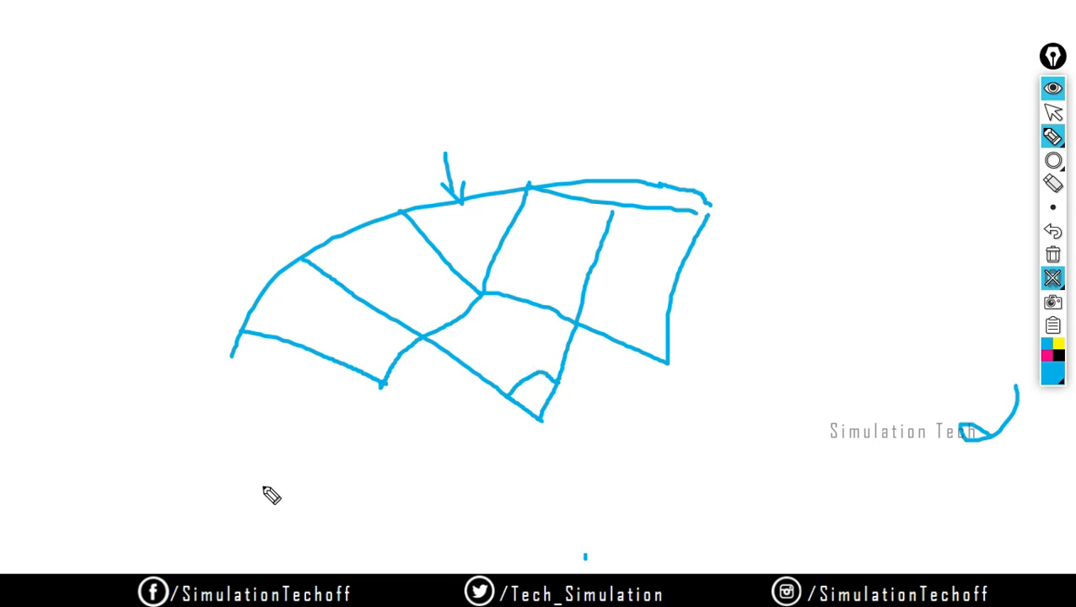
drag(150, 390, 160, 492)
drag(136, 451, 175, 454)
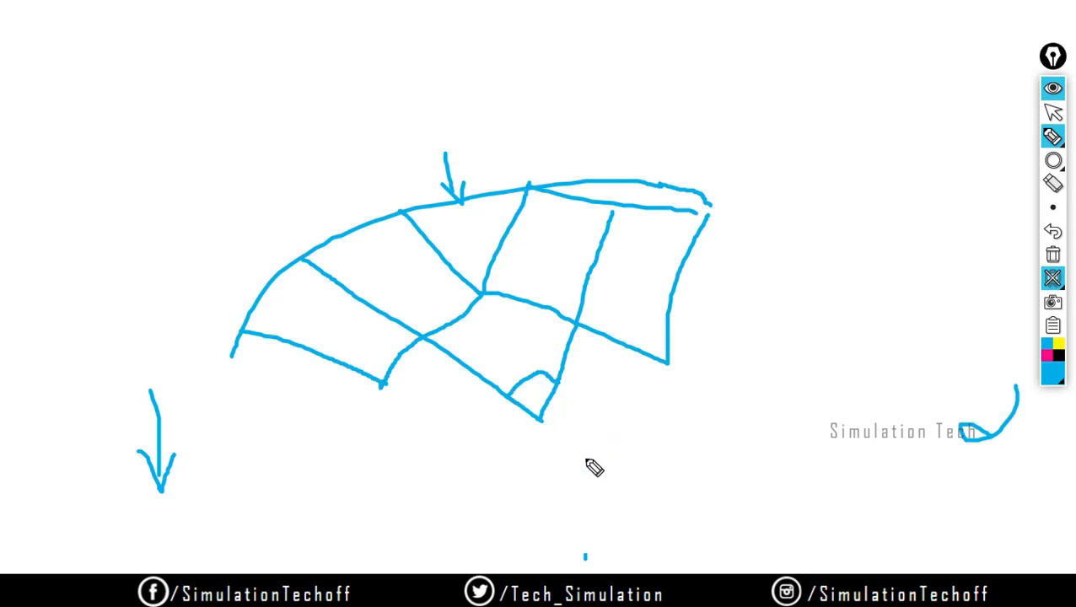
Return to ANSYS Meshing, set the mesh's curvature normal angle to 15° and regenerate the mesh.
click(1054, 207)
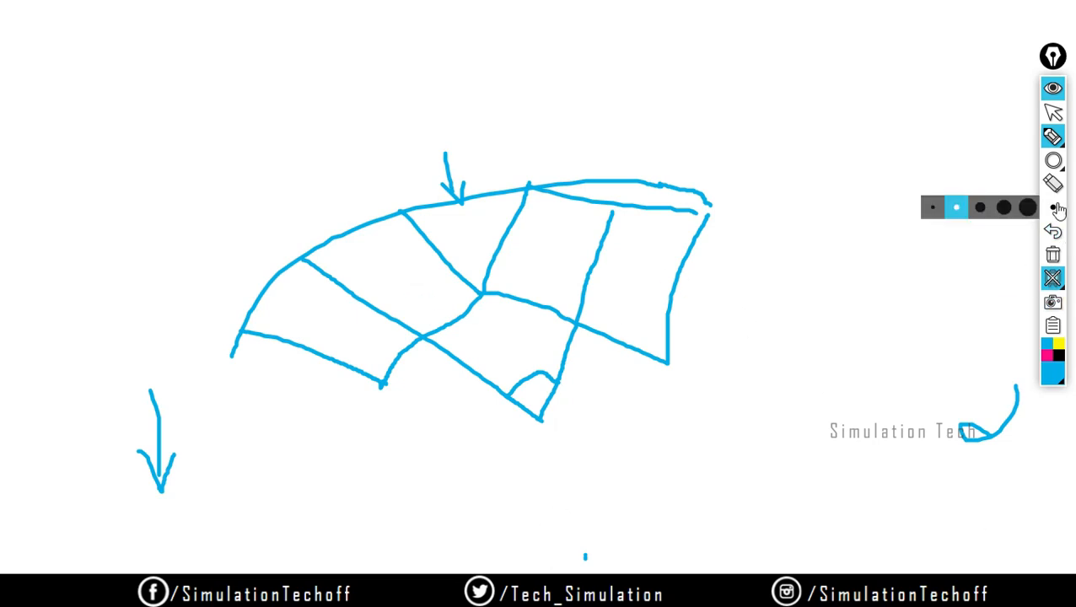
click(1053, 112)
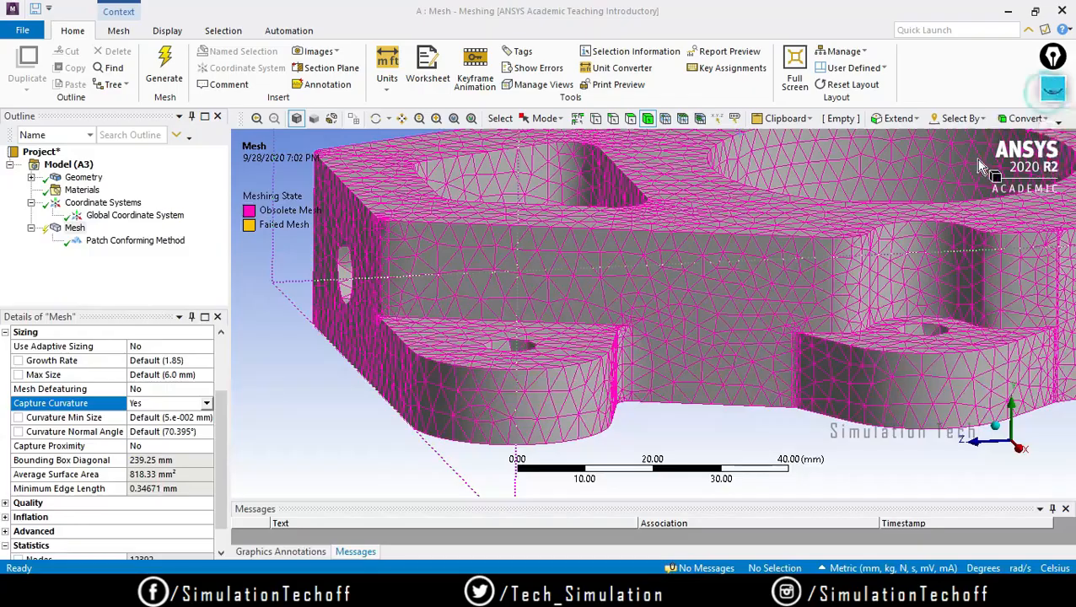
click(164, 432)
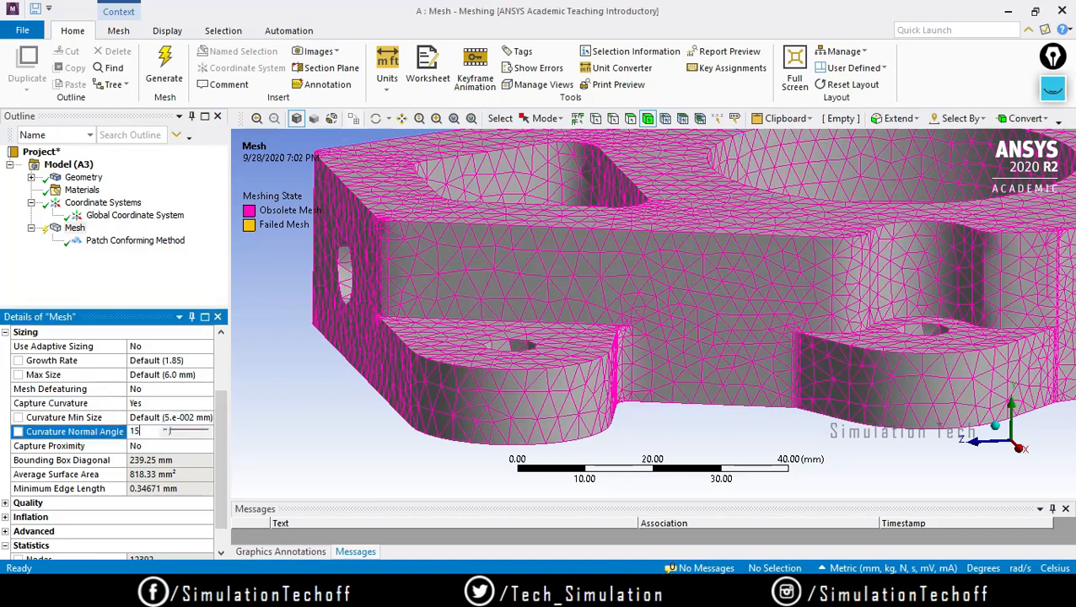
key(Return)
click(161, 431)
click(274, 422)
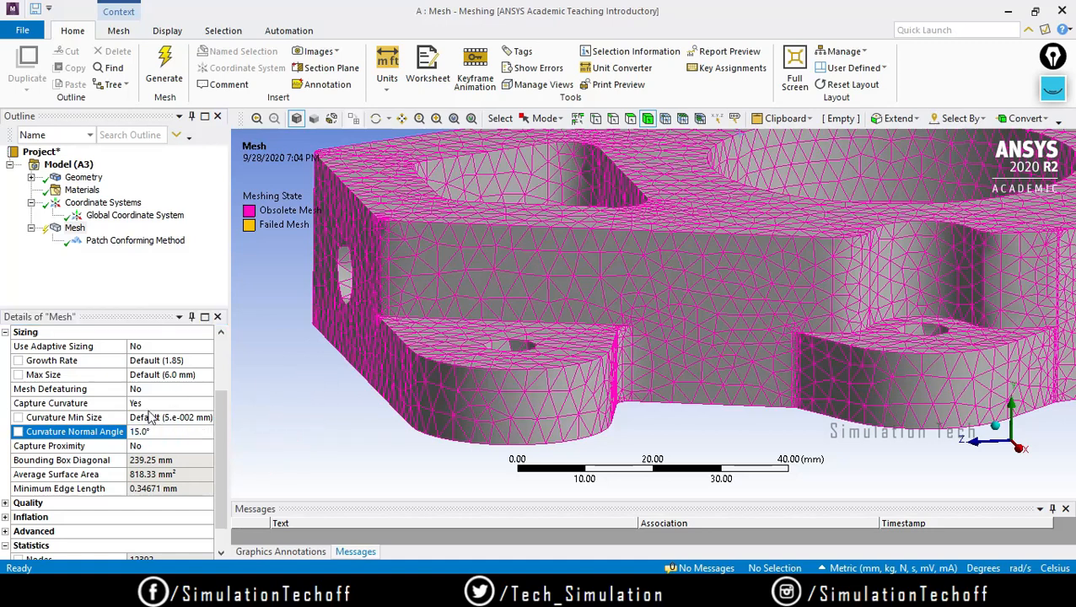
right_click(73, 228)
click(108, 279)
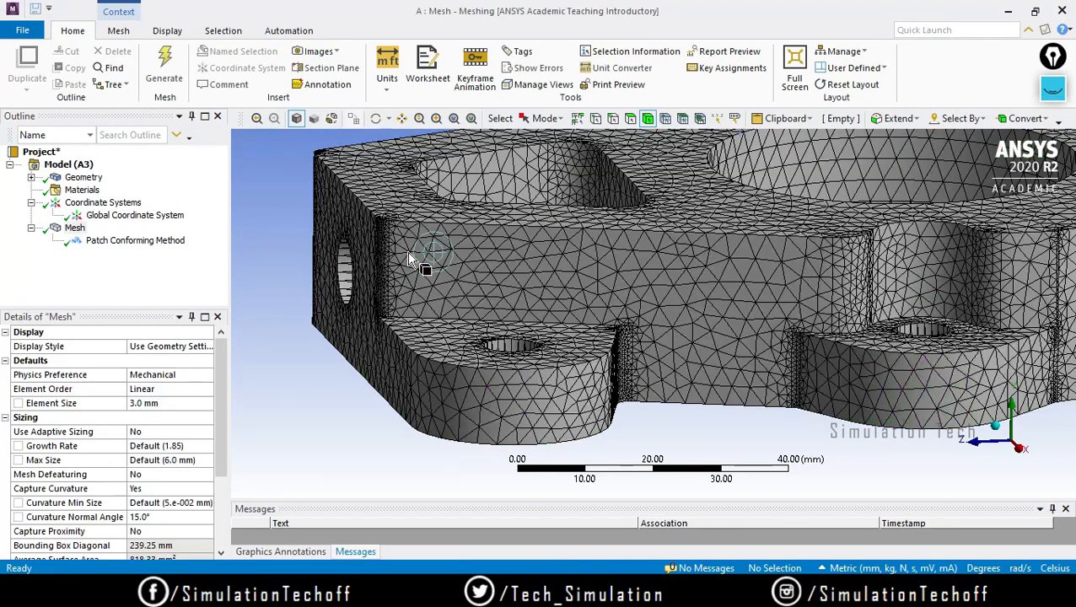
Examine the regenerated mesh around the lug fillets, the rounded lug ends and the bolt holes.
middle_drag(744, 413, 633, 421)
scroll(666, 371, up, 10)
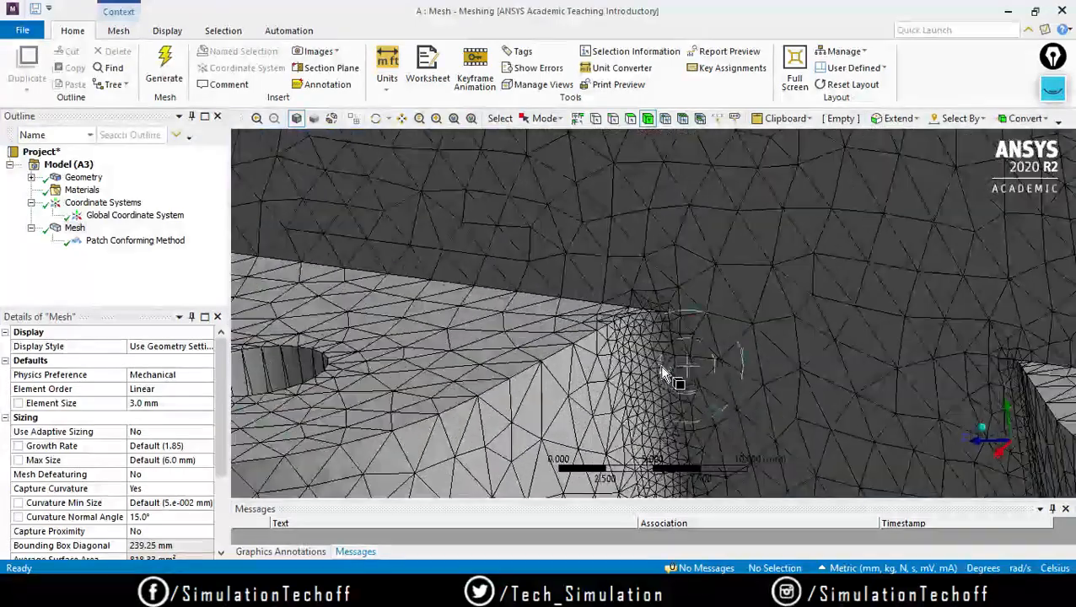
middle_drag(661, 327, 564, 286)
scroll(639, 307, down, 10)
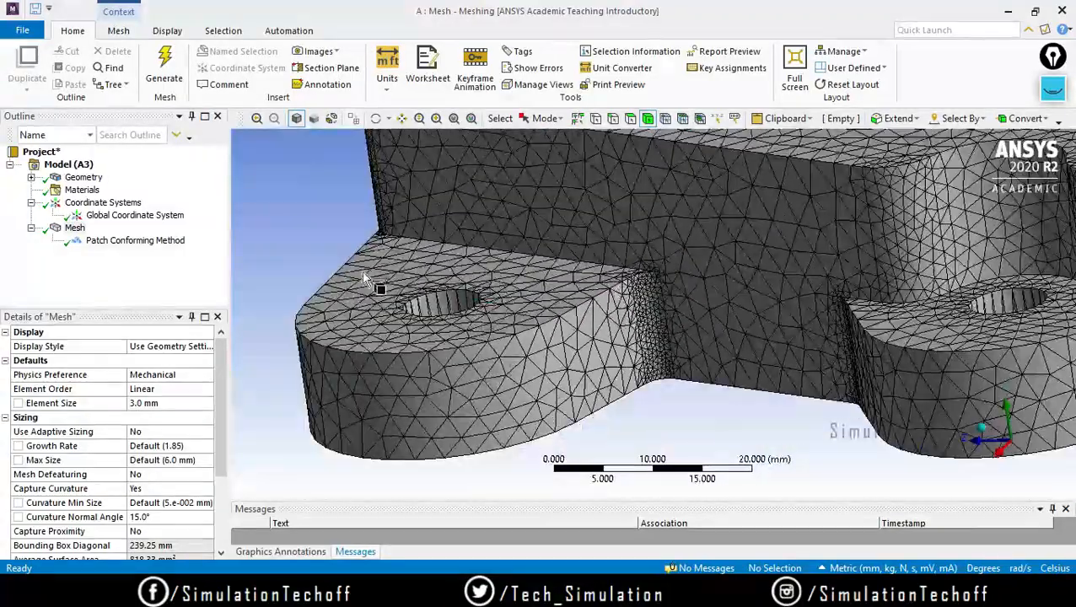
middle_drag(553, 413, 504, 311)
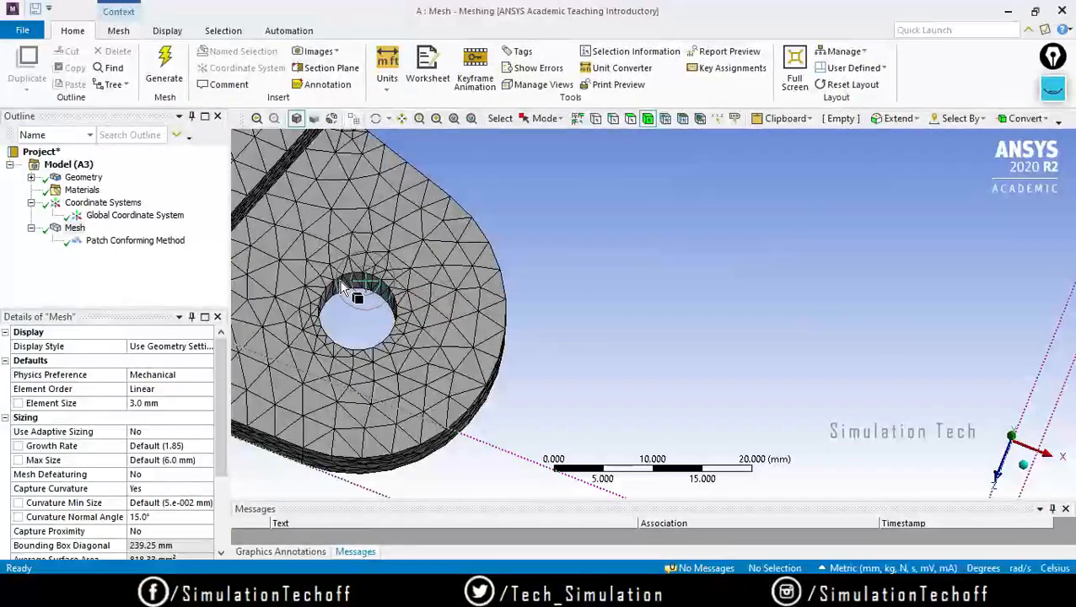
scroll(324, 360, up, 4)
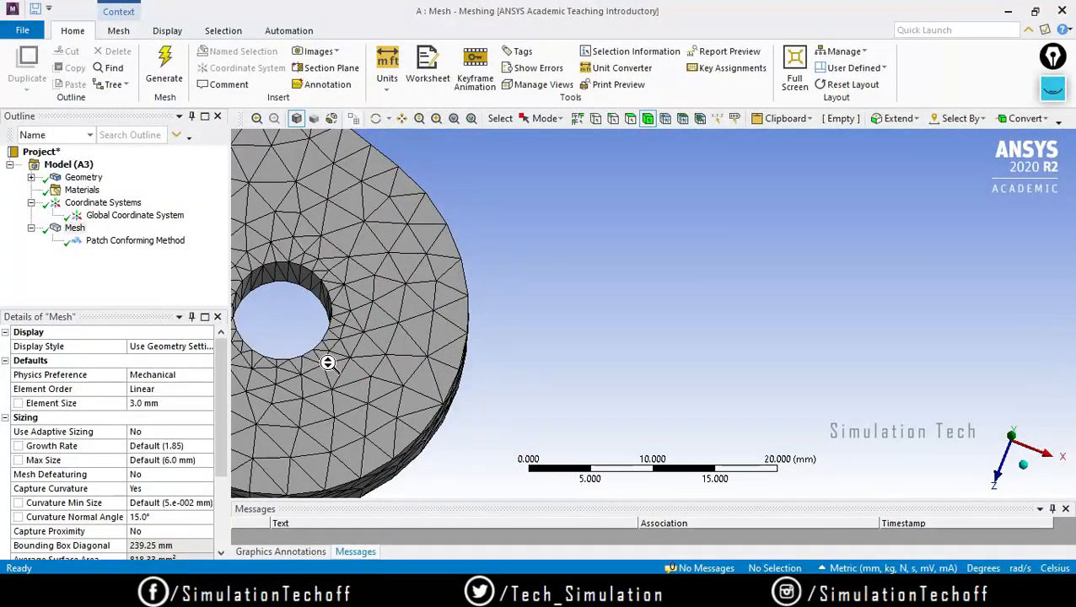
middle_drag(413, 360, 420, 300)
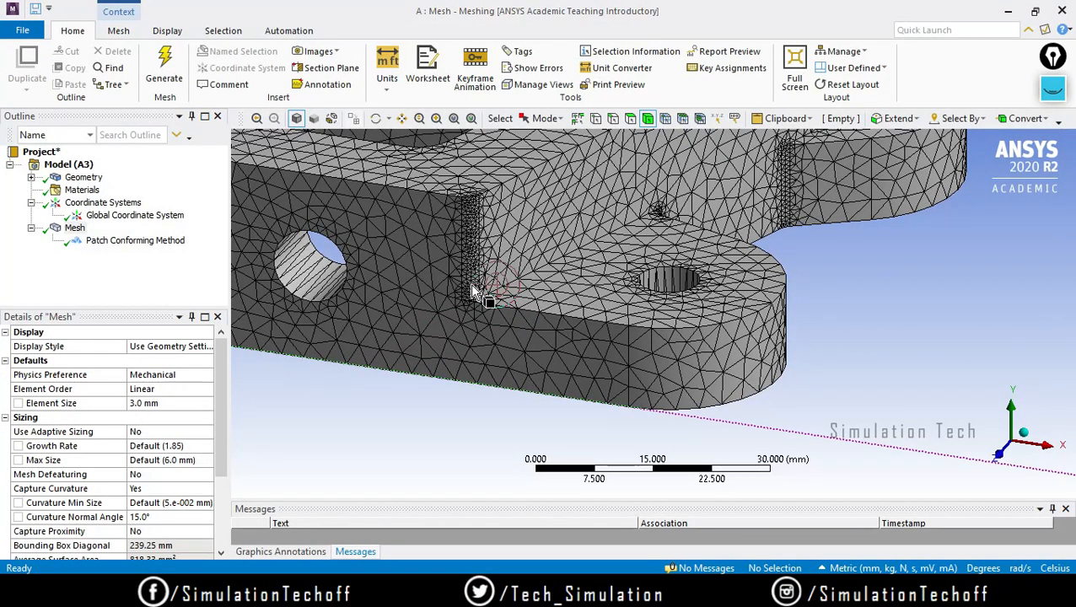
scroll(418, 253, up, 2)
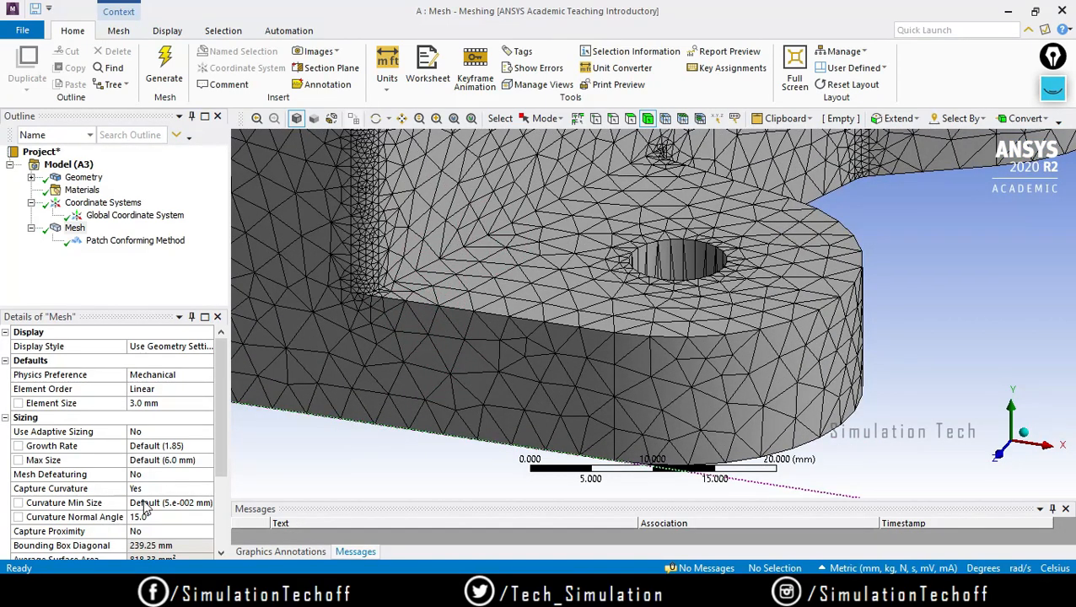
Examine the element density up close along the small corner fillets, alongside the curvature sizing settings.
scroll(219, 432, down, 2)
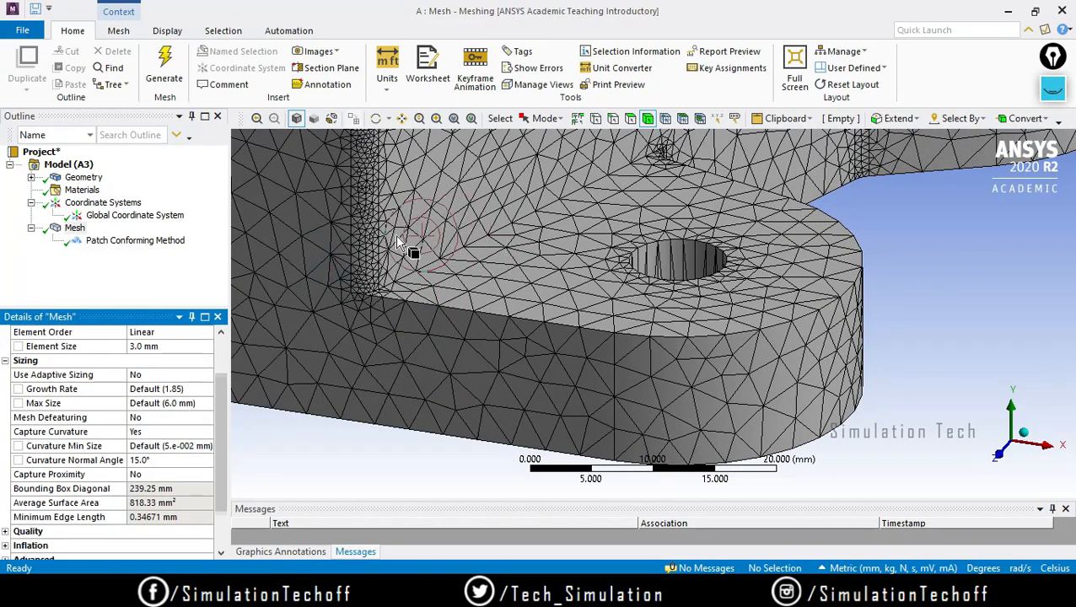
ctrl+middle_drag(413, 240, 587, 322)
scroll(514, 244, up, 5)
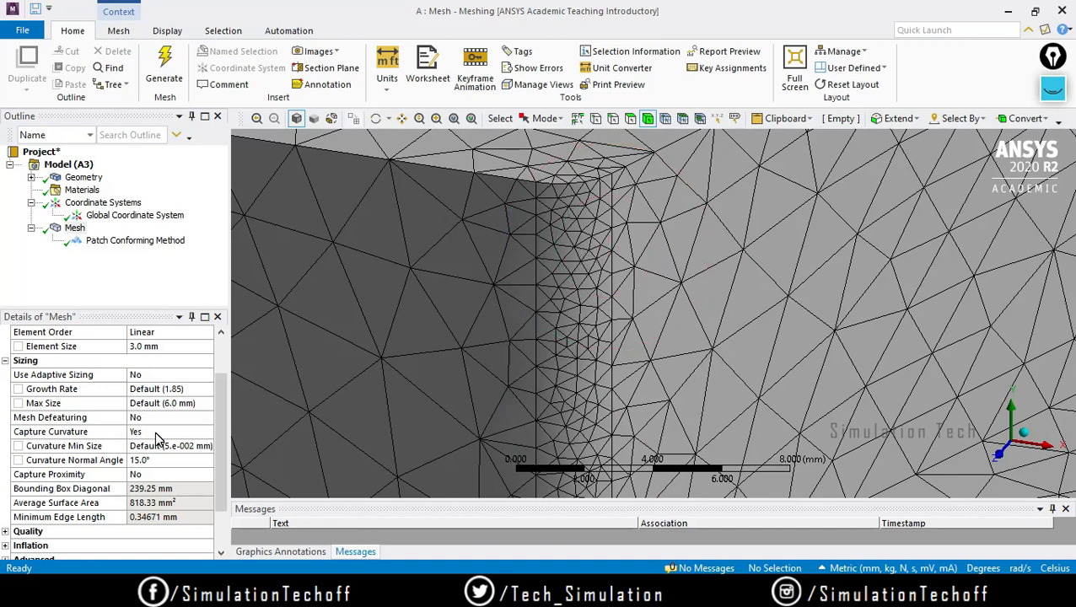
scroll(759, 333, down, 1)
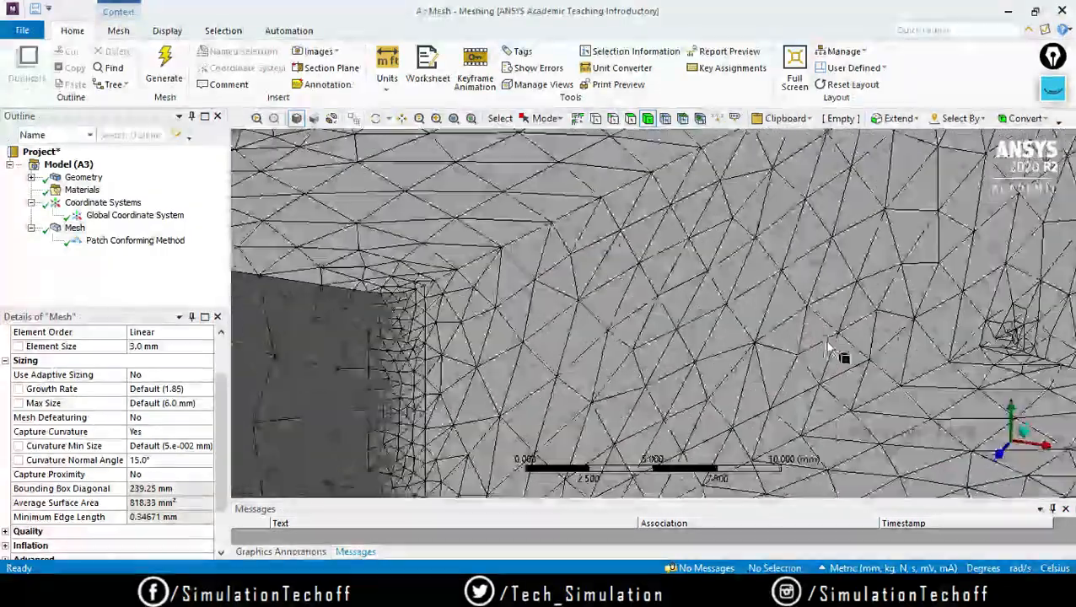
middle_drag(918, 397, 822, 401)
ctrl+middle_drag(985, 368, 497, 304)
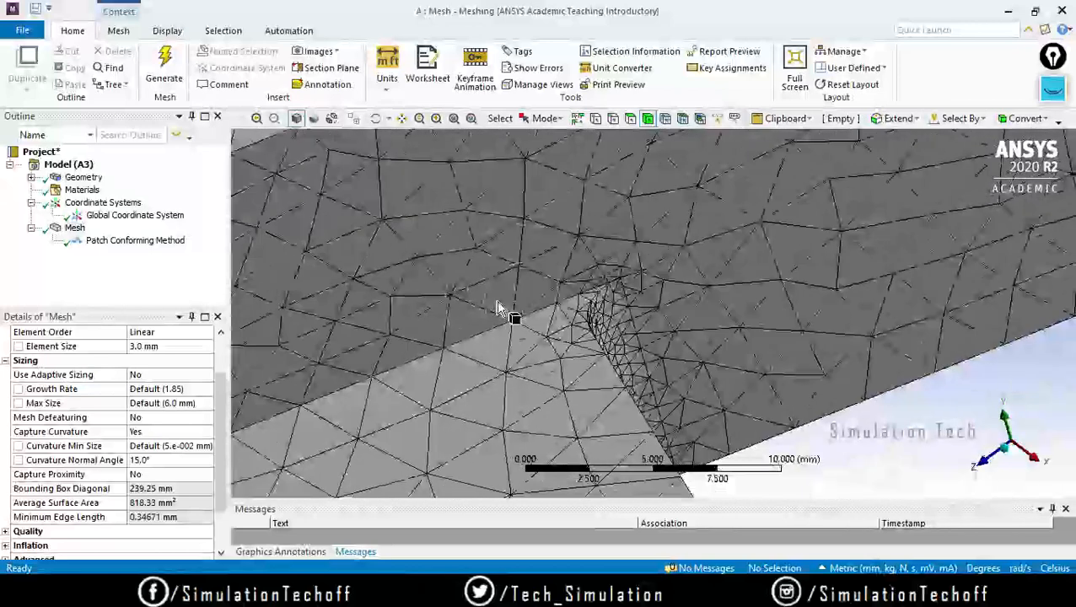
scroll(497, 308, up, 2)
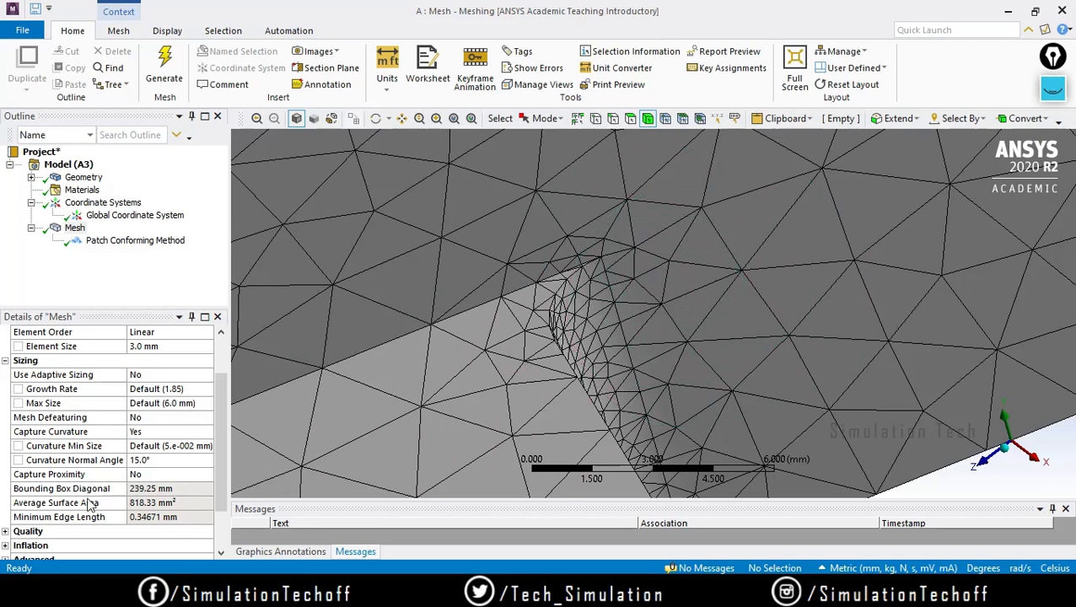
Turn on Capture Proximity for the mesh and widen the details pane so its proximity settings are readable.
click(148, 474)
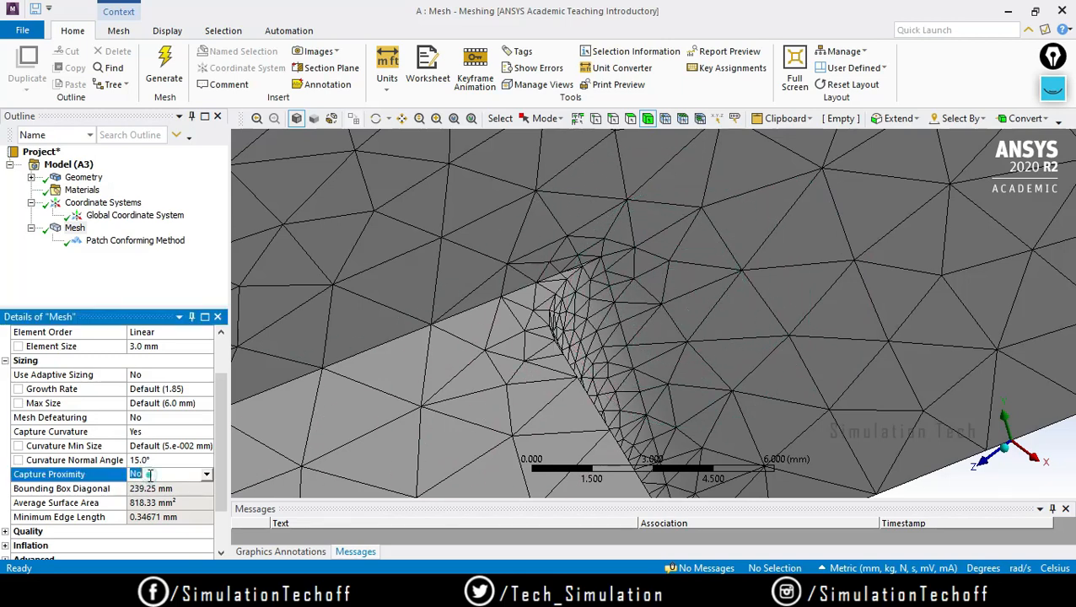
click(206, 474)
click(179, 499)
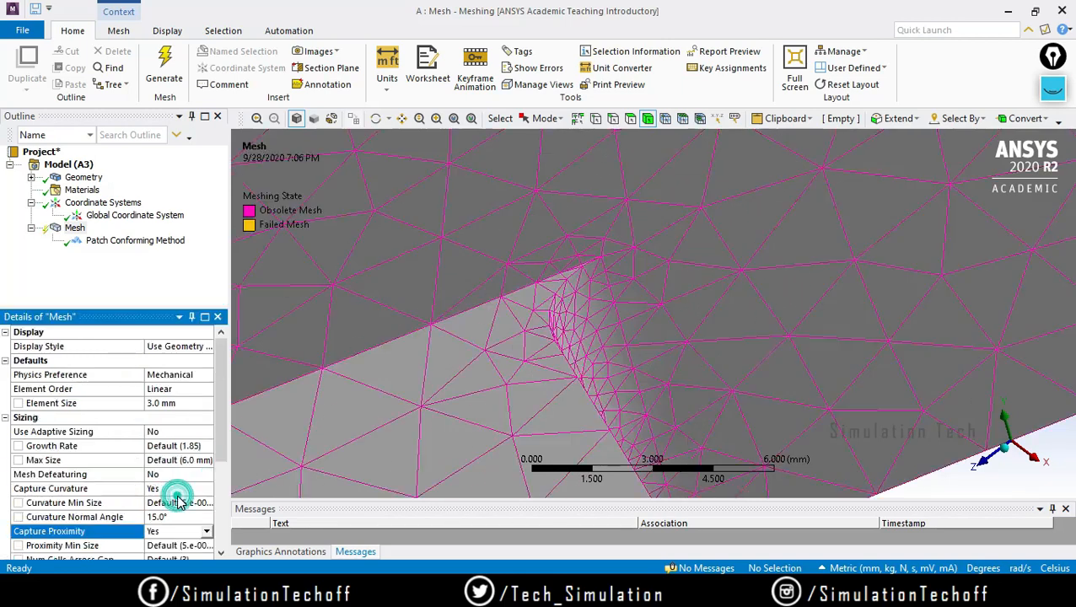
drag(222, 443, 229, 506)
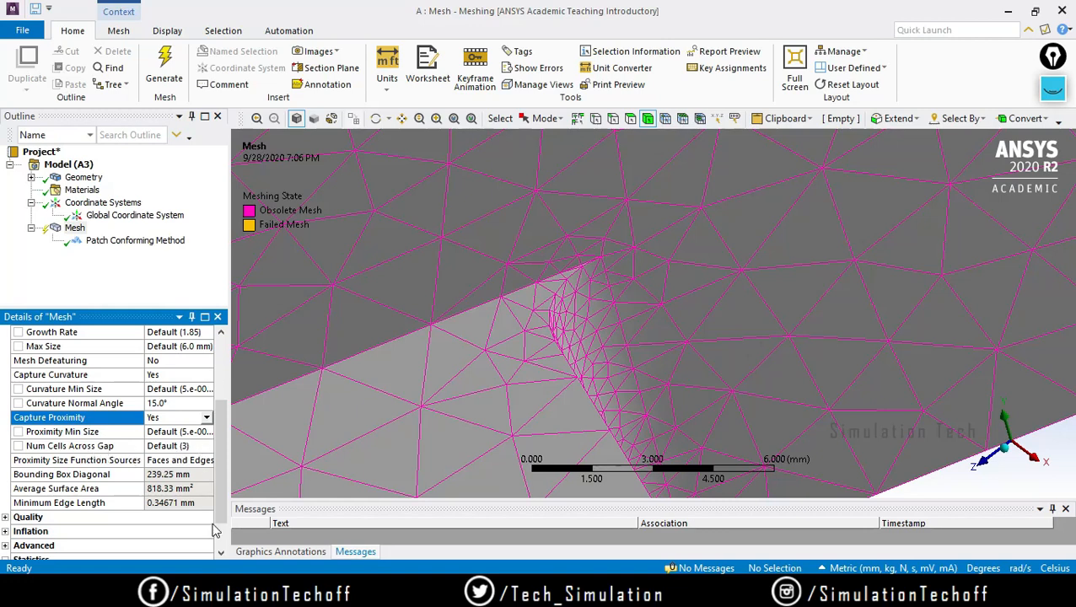
drag(229, 389, 264, 385)
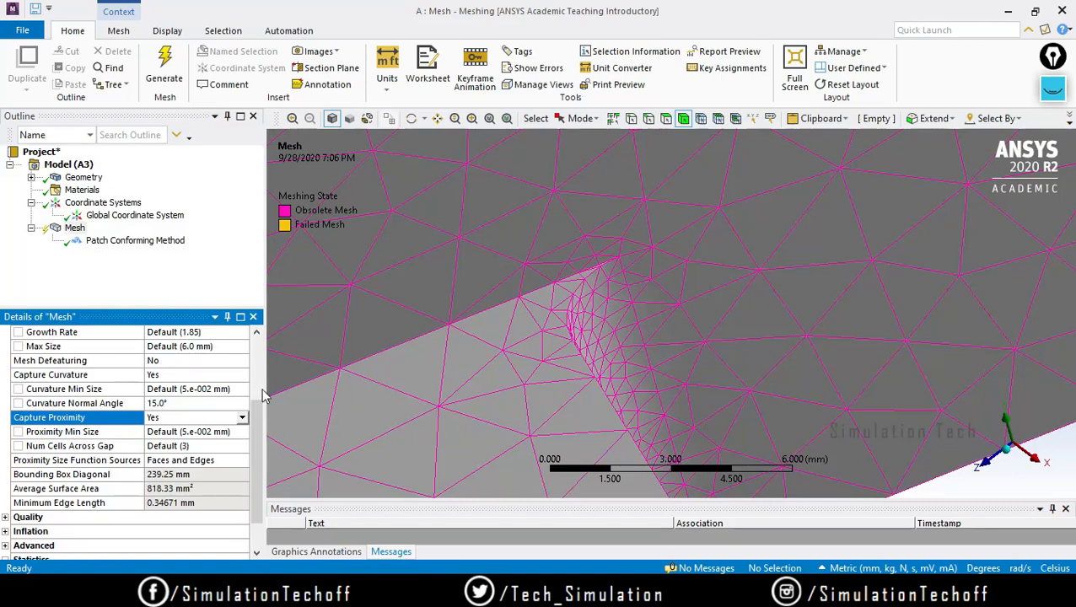
middle_drag(635, 371, 574, 358)
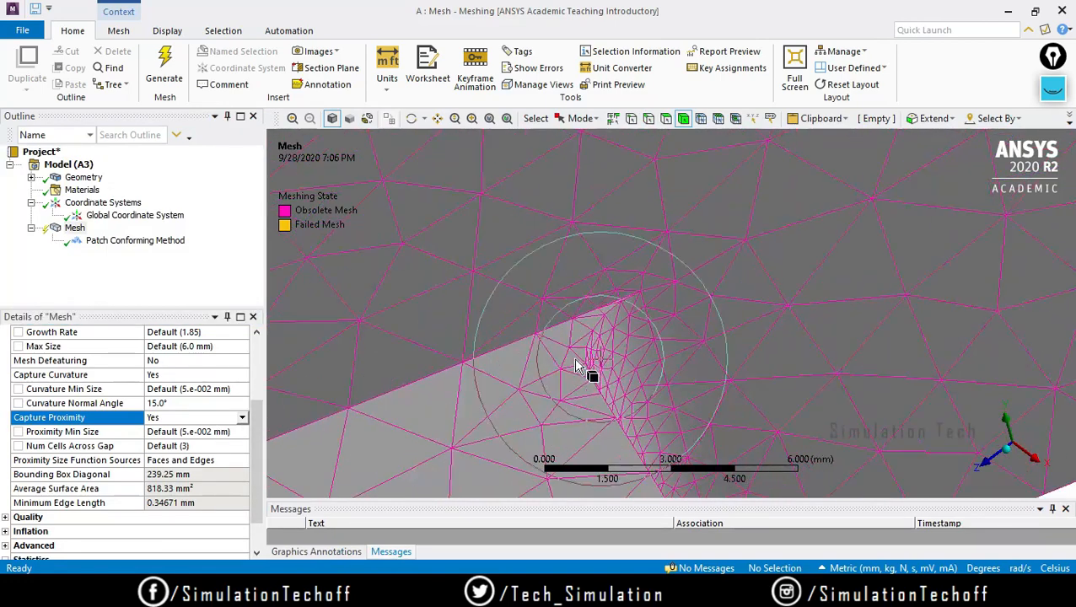
scroll(572, 339, down, 10)
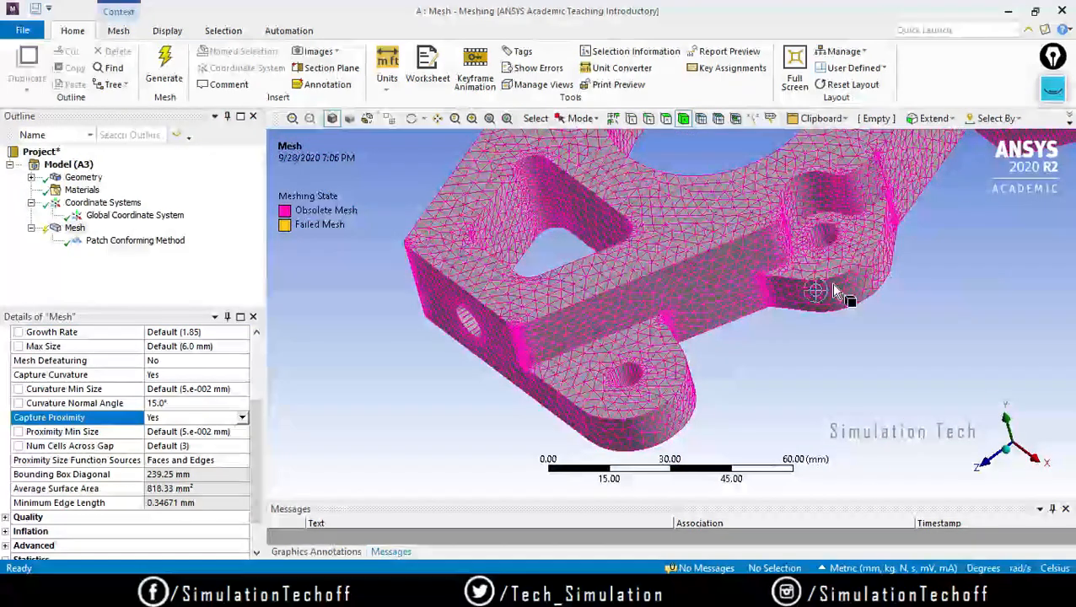
Switch to the whiteboard, clear the curvature sketch and draw a large rectangle in the middle.
click(1052, 88)
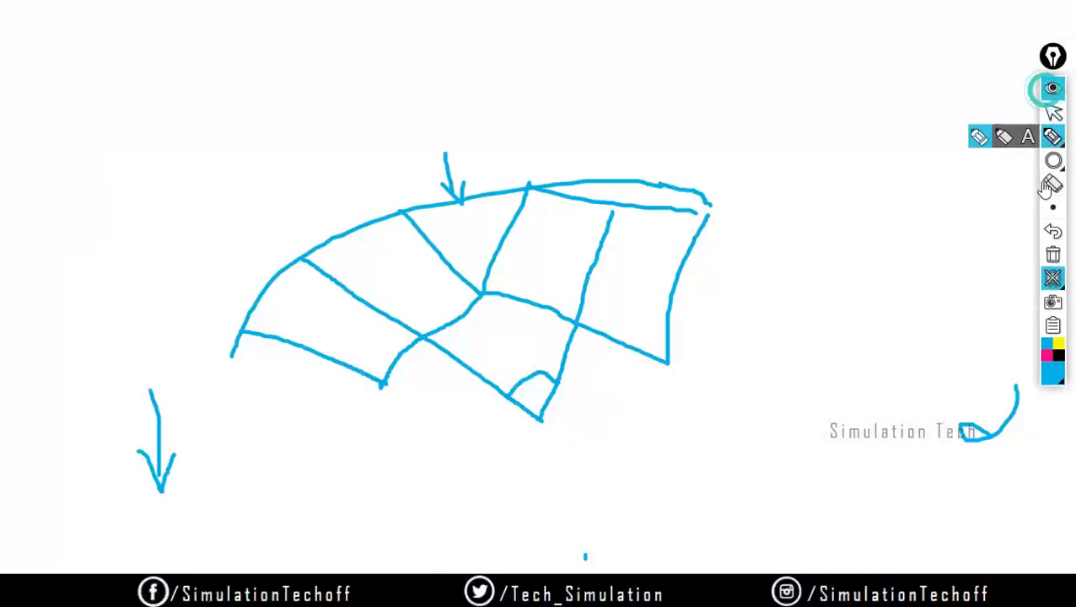
click(1053, 254)
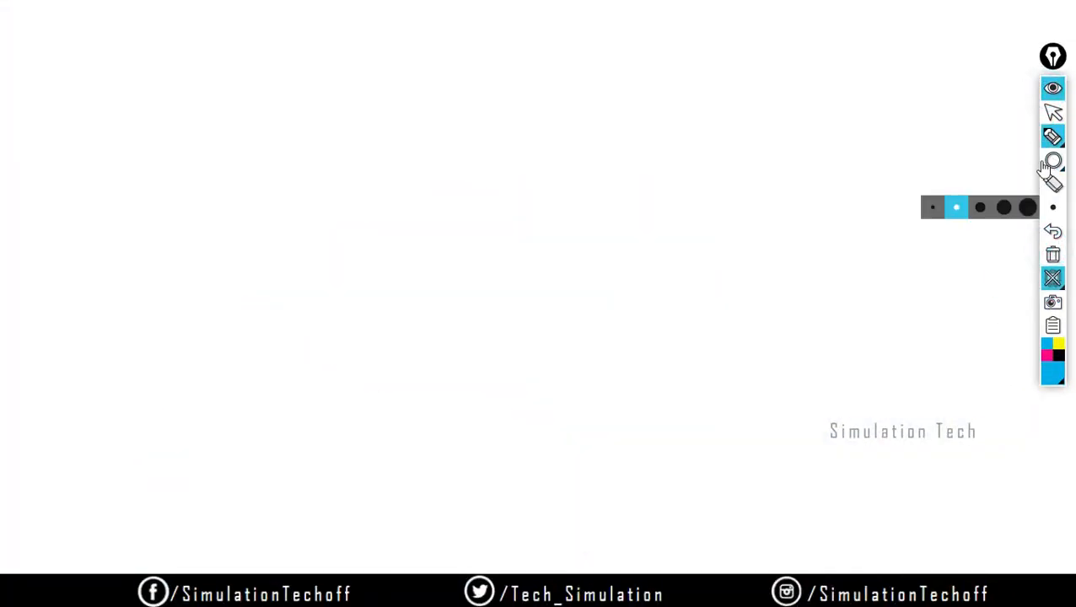
mouse_move(1052, 160)
click(999, 163)
drag(293, 199, 829, 420)
Draw two similar circles side by side inside the rectangle, each with an arrow pointing towards the gap between them.
mouse_move(1053, 160)
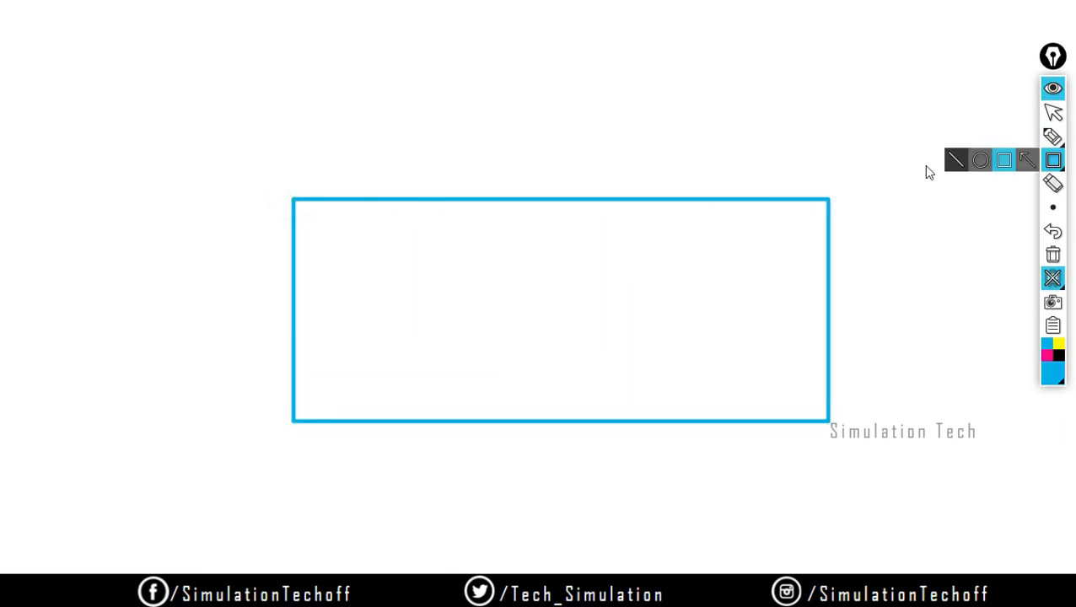
click(980, 161)
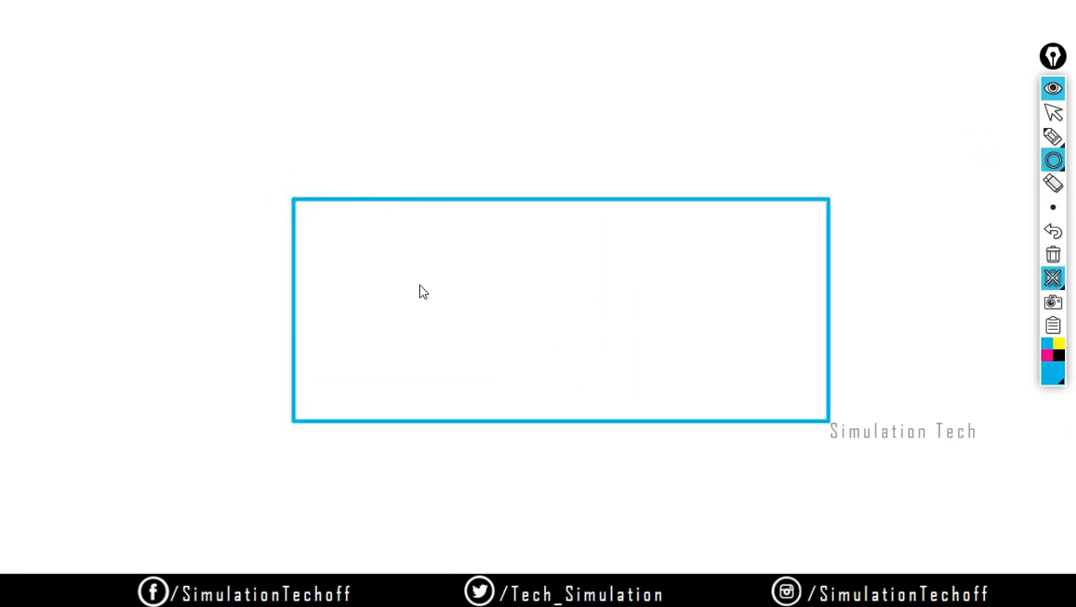
drag(419, 284, 501, 363)
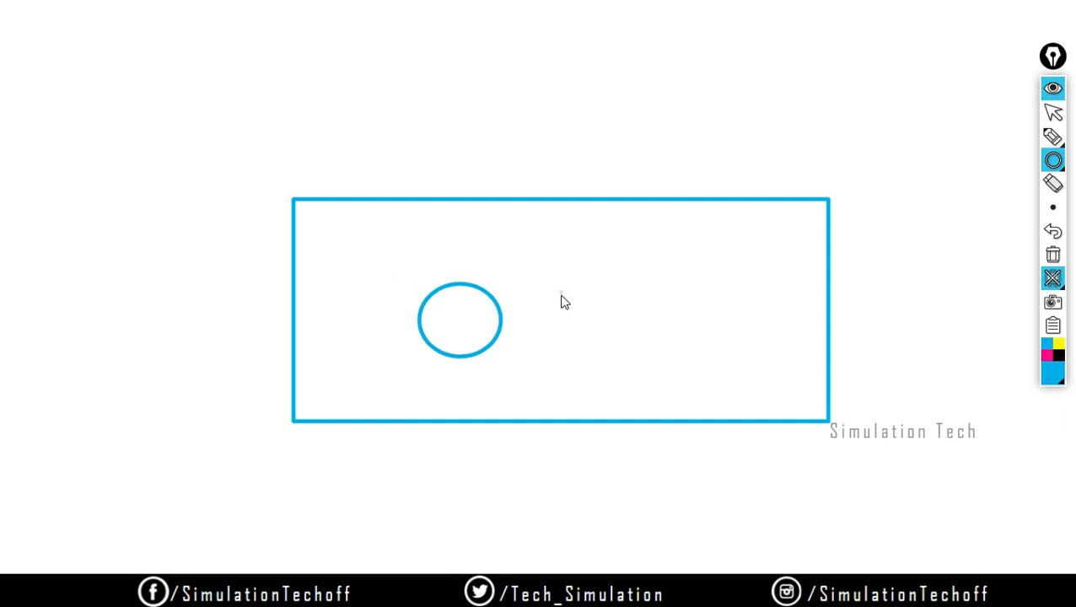
drag(561, 296, 647, 372)
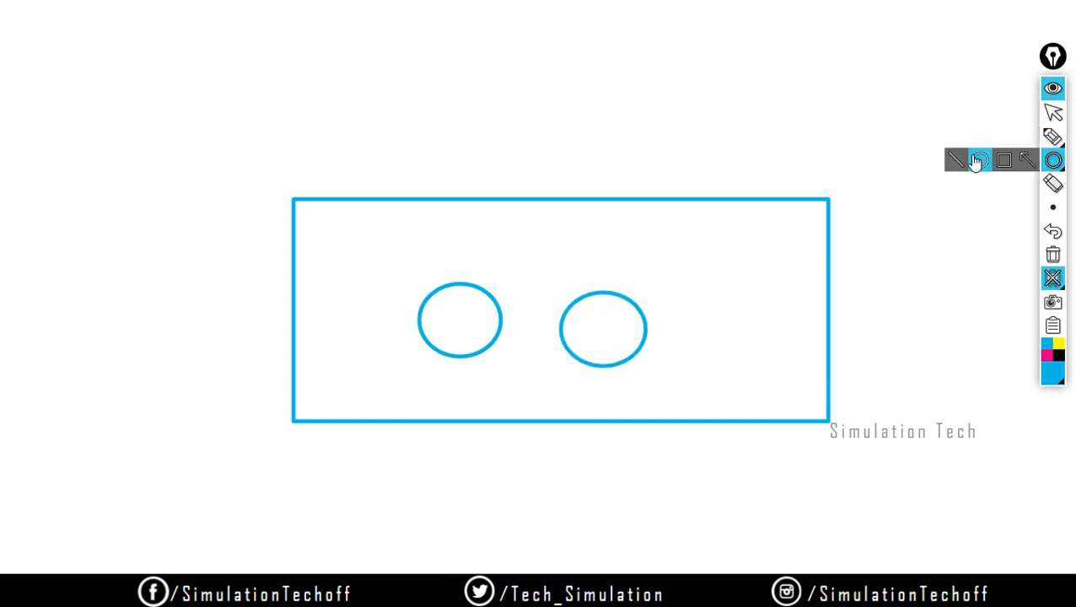
click(1027, 160)
drag(455, 326, 493, 326)
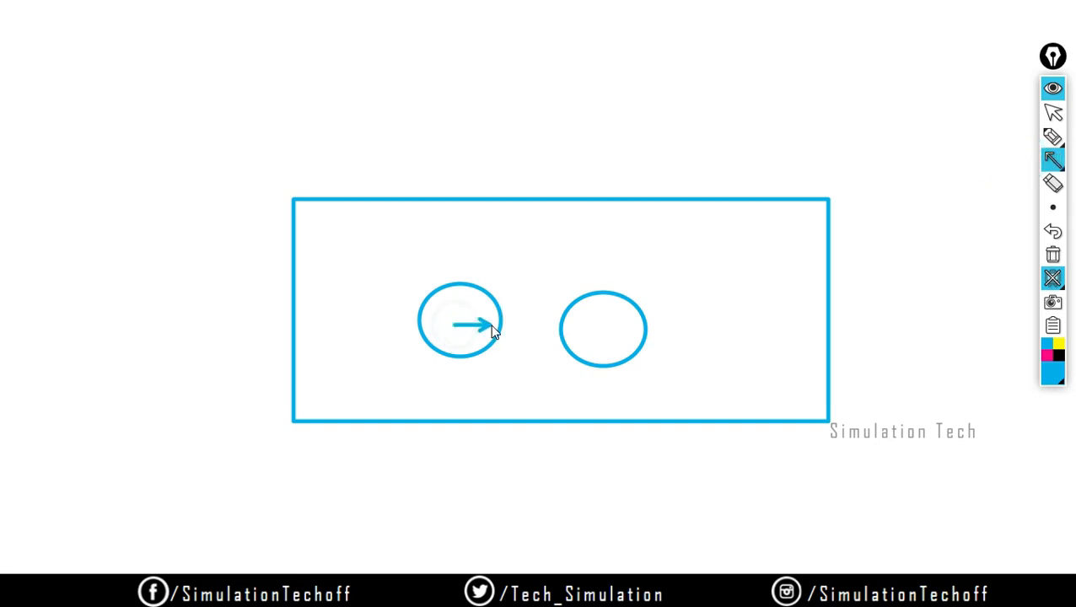
drag(601, 327, 567, 328)
Fill the gap between the circles with three narrow upright rectangles as mesh cells, and return to ANSYS Meshing.
mouse_move(1051, 158)
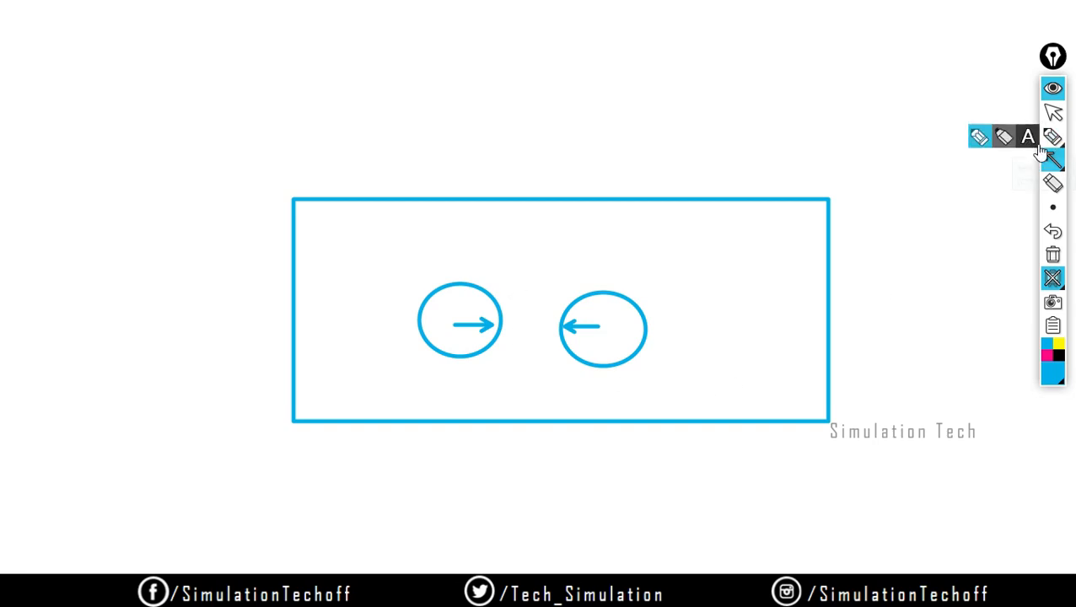
click(1012, 162)
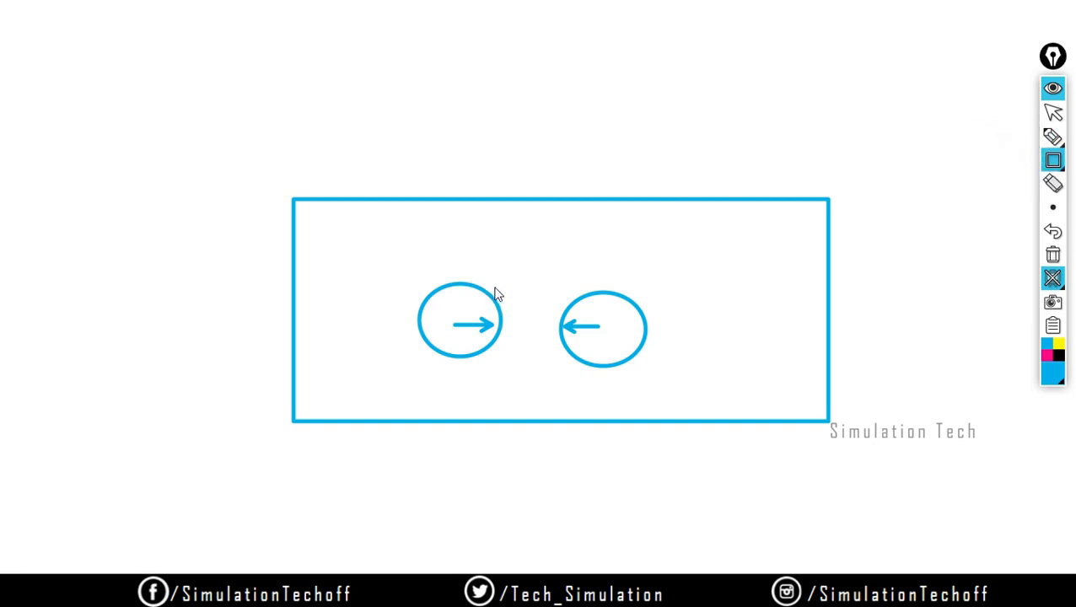
drag(501, 275, 519, 381)
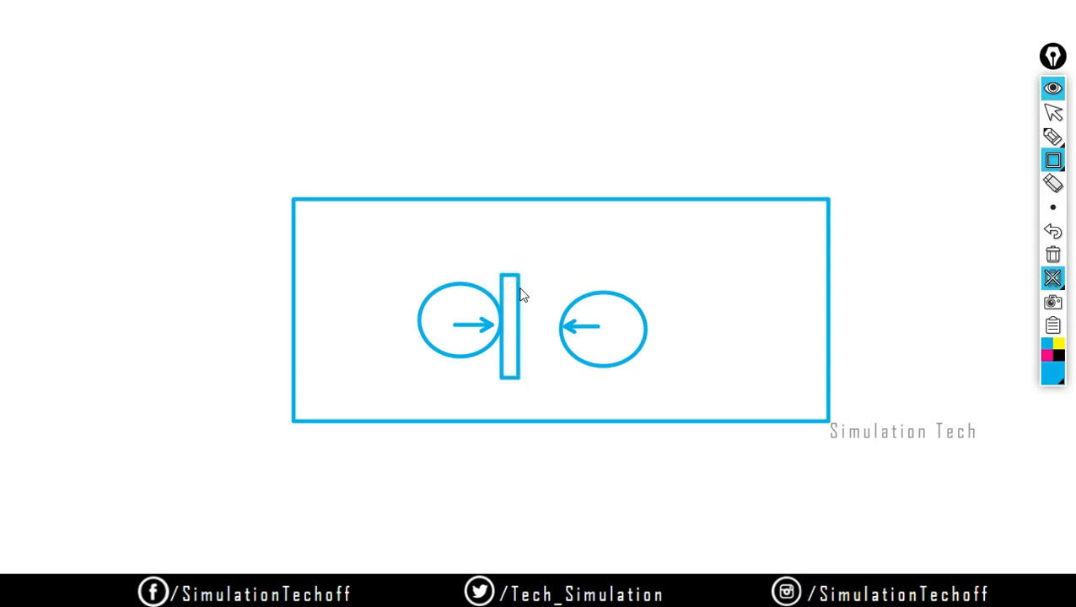
drag(519, 273, 542, 384)
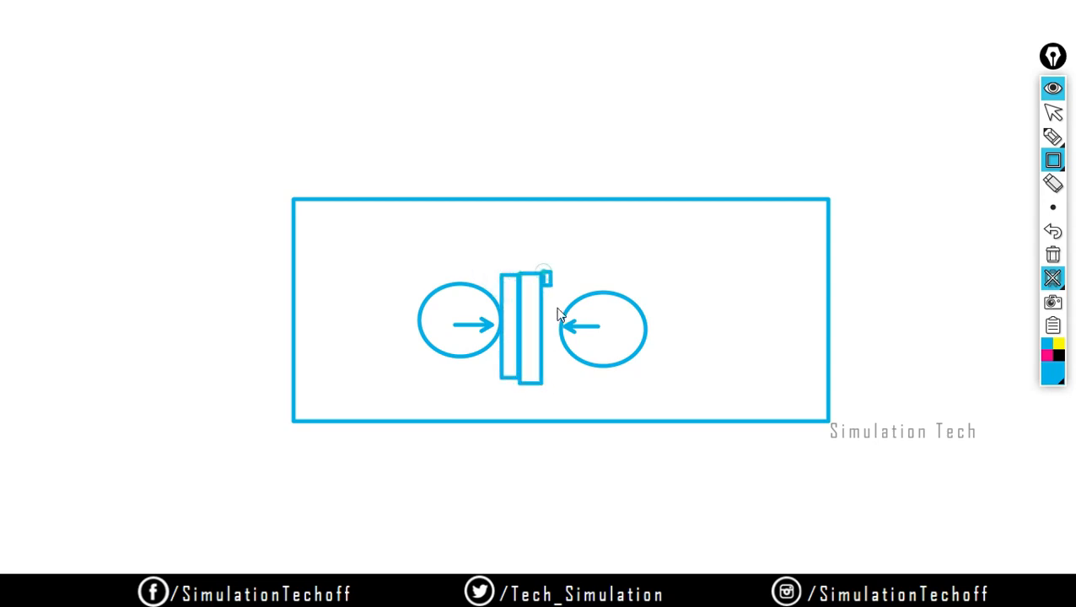
drag(558, 309, 565, 390)
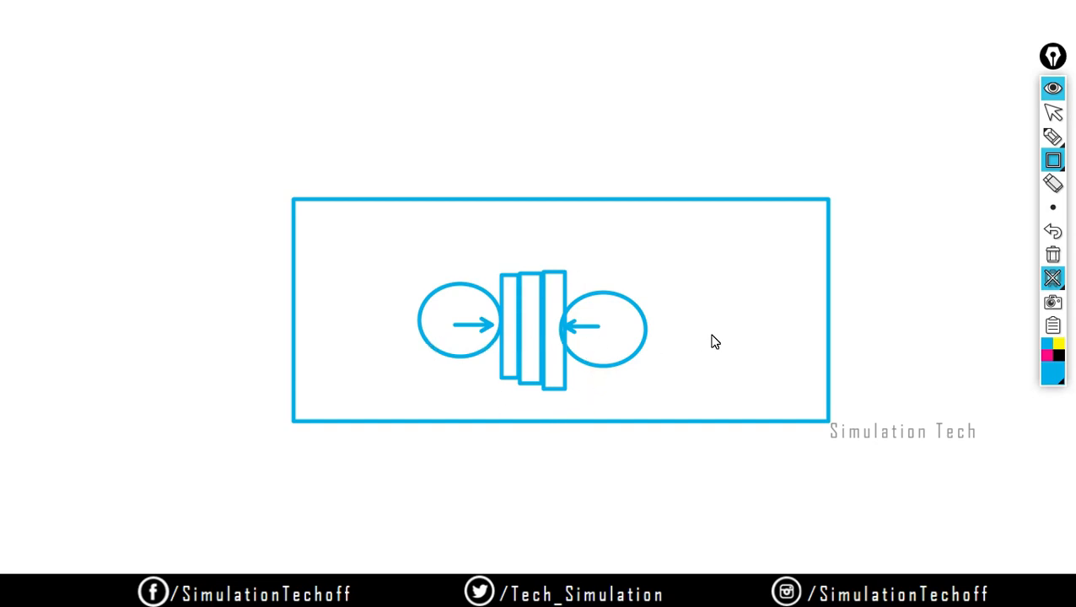
click(1059, 102)
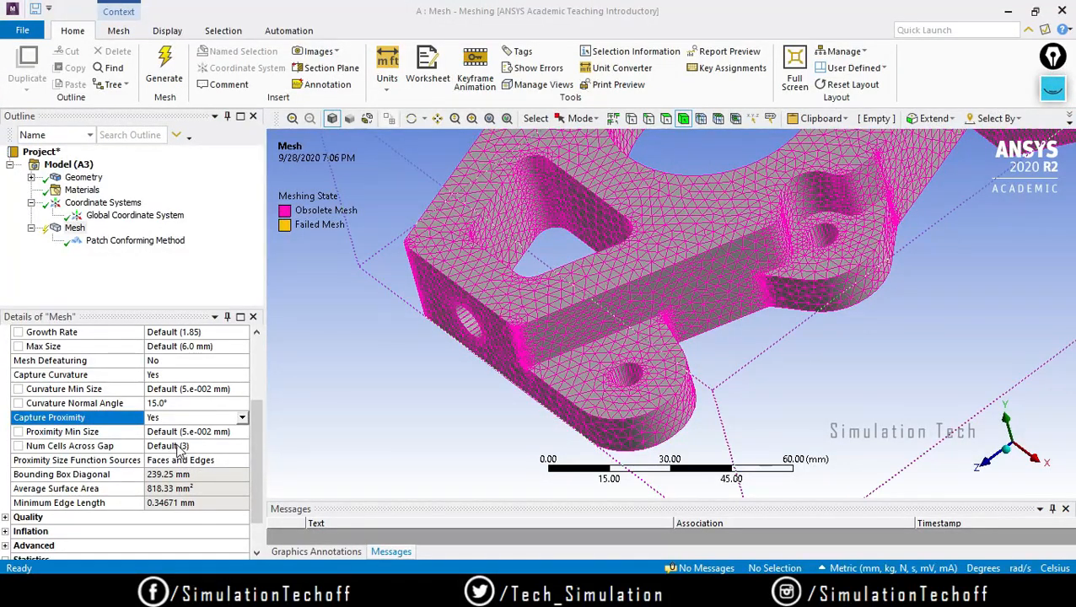
Show the annotation overlay over the web between the triangular opening and the large bore, and clear the proximity sketch.
middle_drag(799, 288, 677, 407)
scroll(658, 354, up, 4)
click(1053, 88)
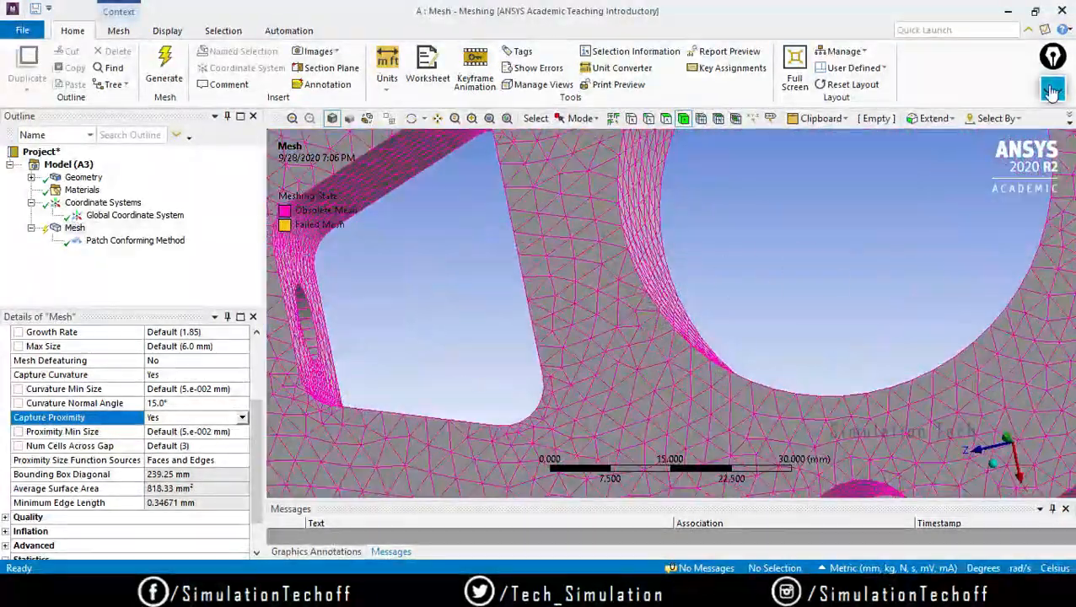
click(1053, 279)
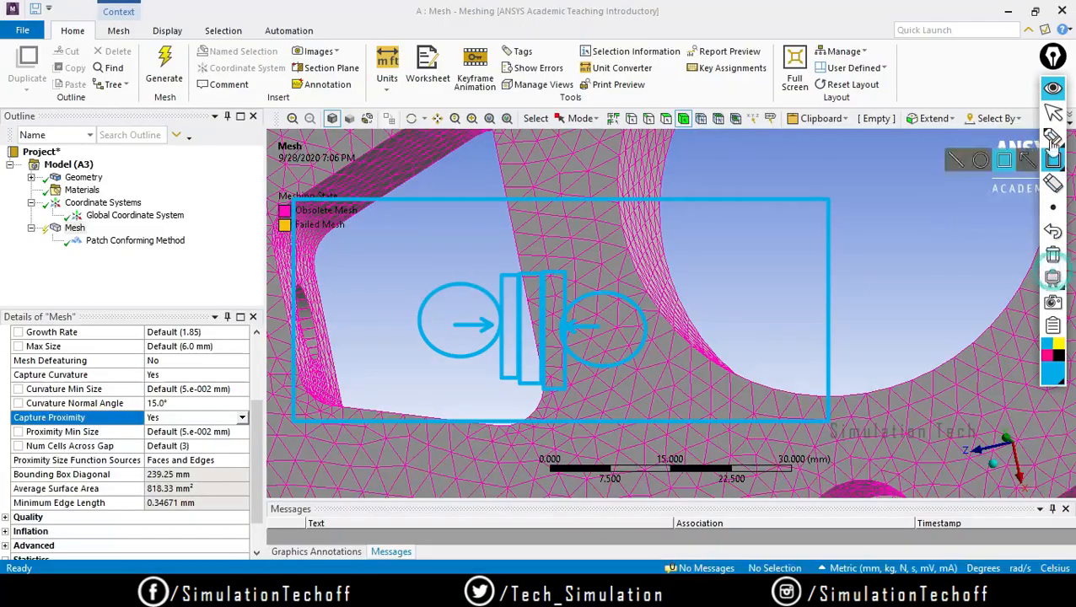
click(1053, 255)
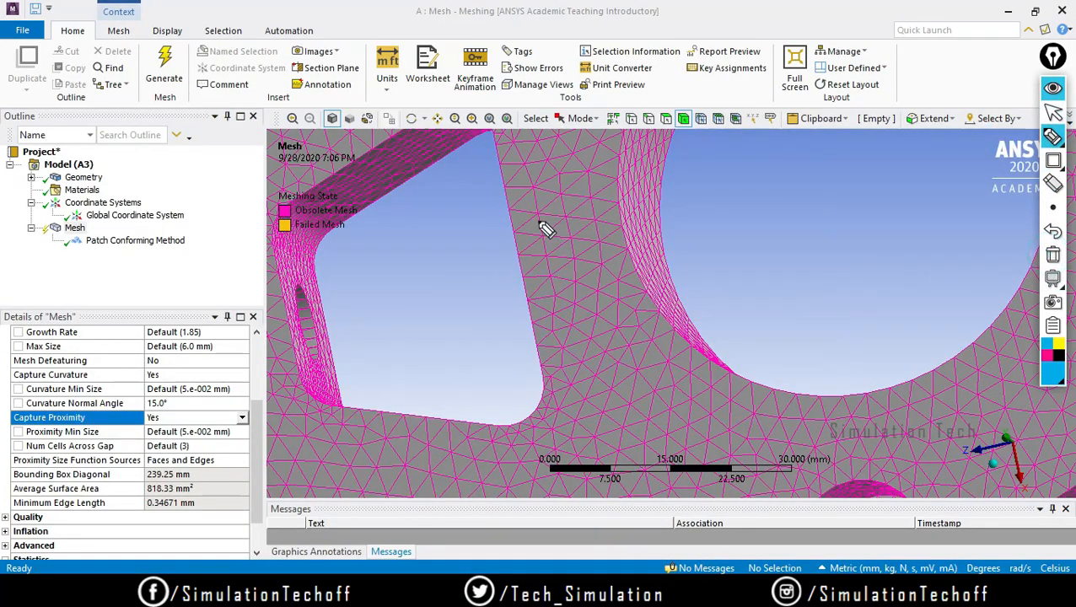
Mark the cells across the web with four freehand strokes, underline the Num Cells Across Gap value, and clear the marks.
drag(522, 176, 540, 293)
drag(546, 173, 558, 267)
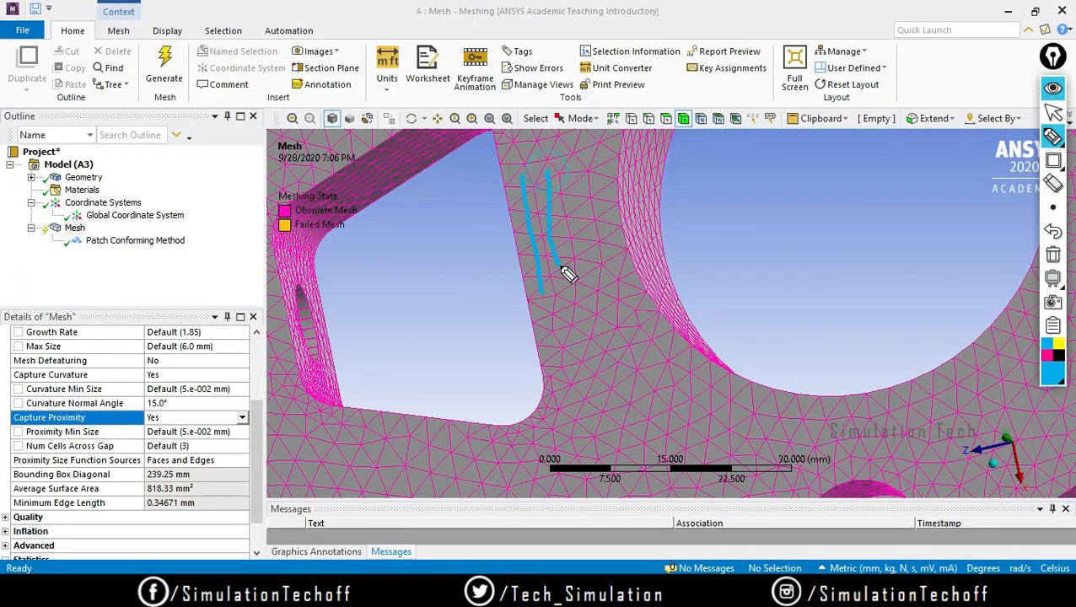
mouse_move(582, 173)
mouse_down()
mouse_move(595, 263)
mouse_move(610, 257)
mouse_up()
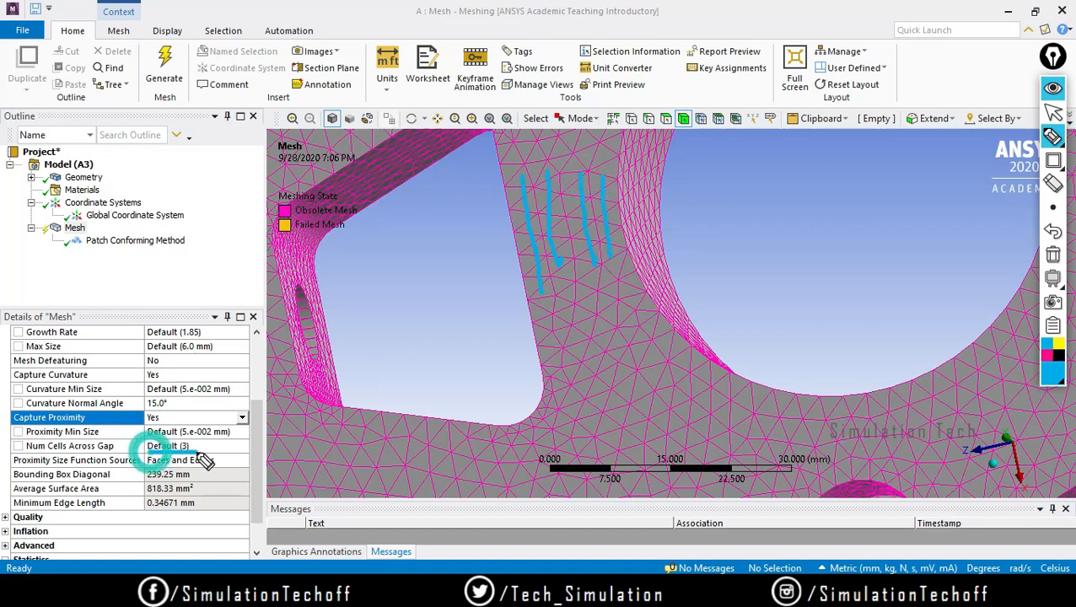
drag(149, 453, 197, 454)
click(1052, 255)
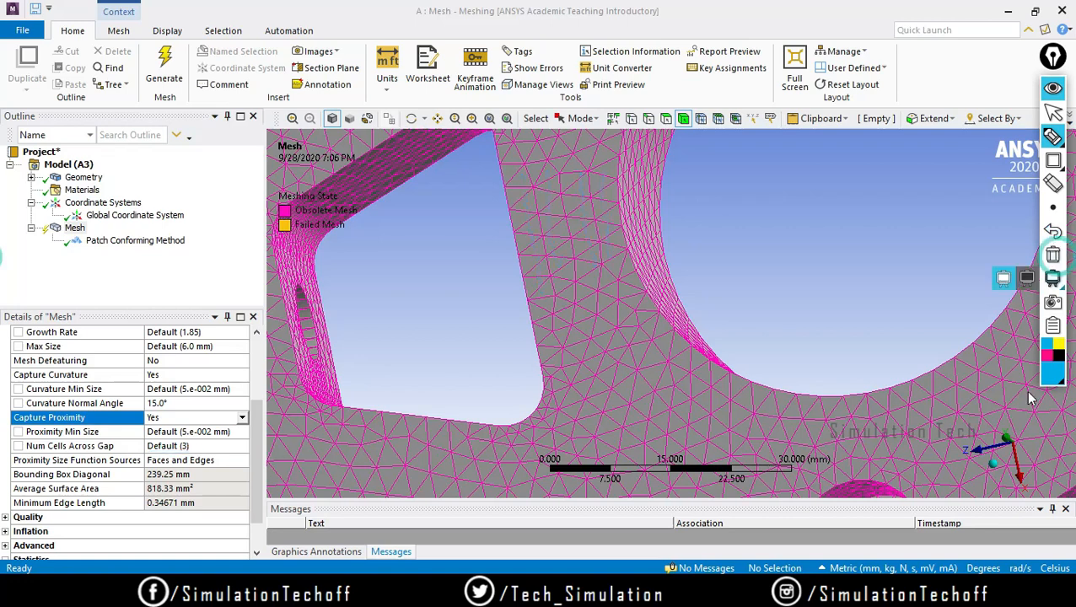
Generate the mesh with proximity capture on and inspect the elements between the triangular opening and the large bore.
click(1052, 112)
right_click(64, 229)
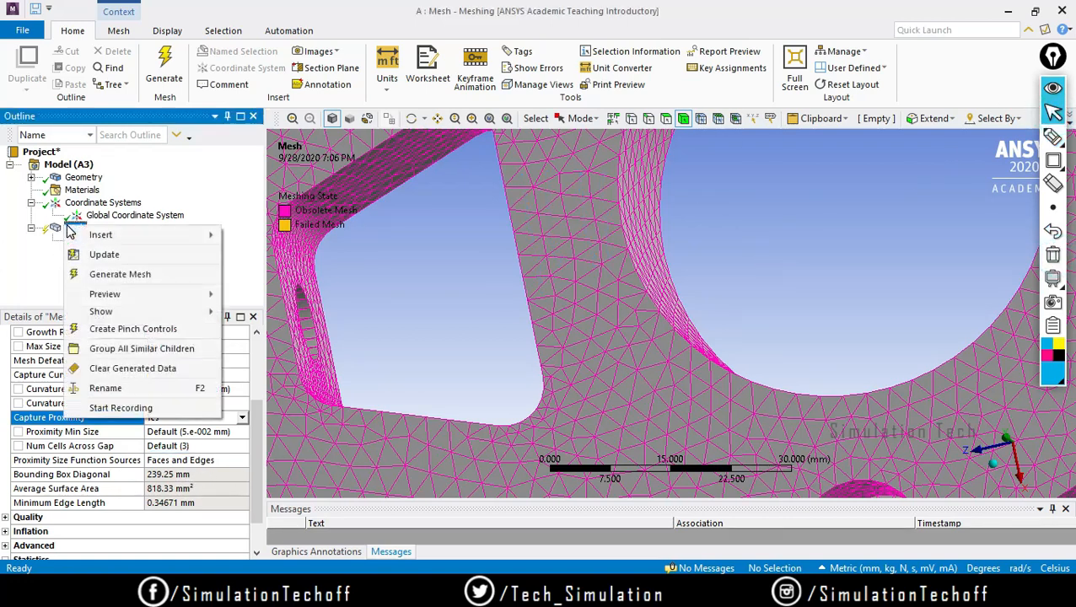
click(116, 275)
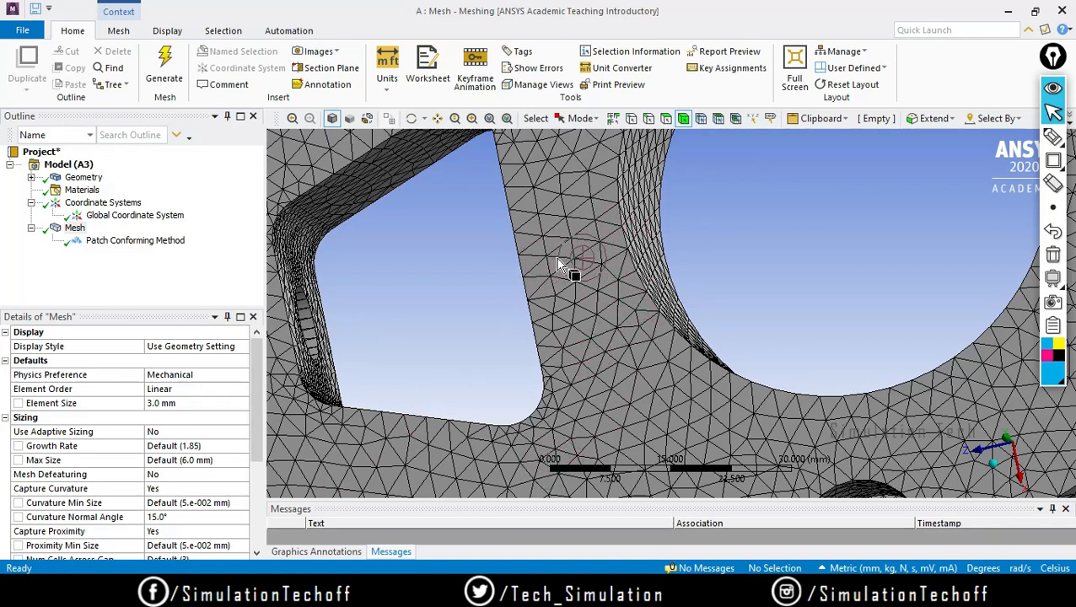
ctrl+middle_drag(720, 403, 579, 430)
scroll(625, 397, up, 3)
scroll(658, 378, down, 8)
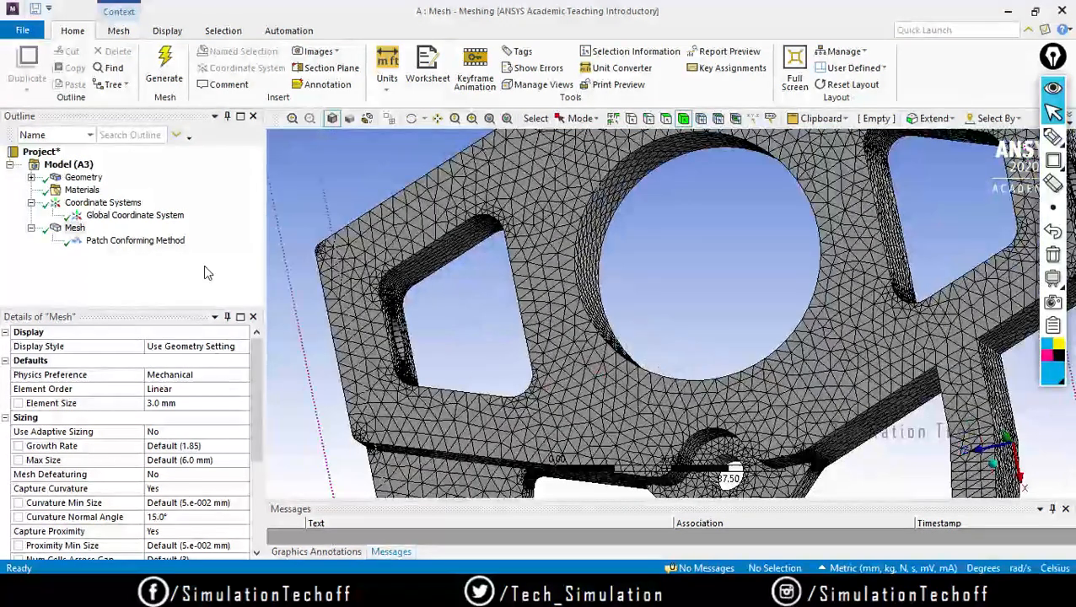
Set the mesh element size to 5 mm and regenerate the mesh.
click(189, 403)
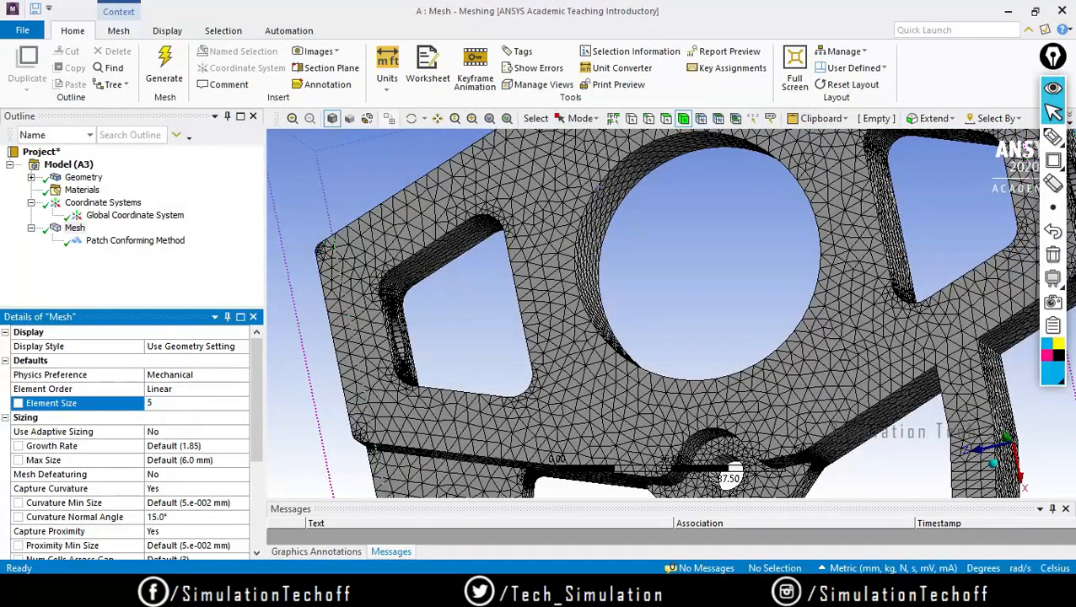
text(5)
key(Return)
right_click(74, 229)
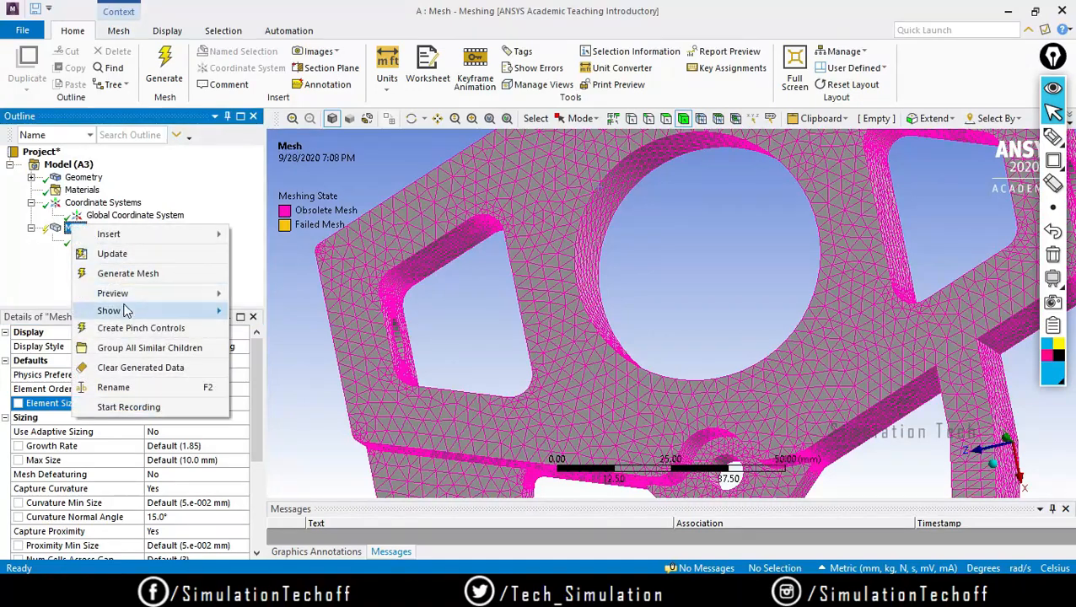
click(185, 284)
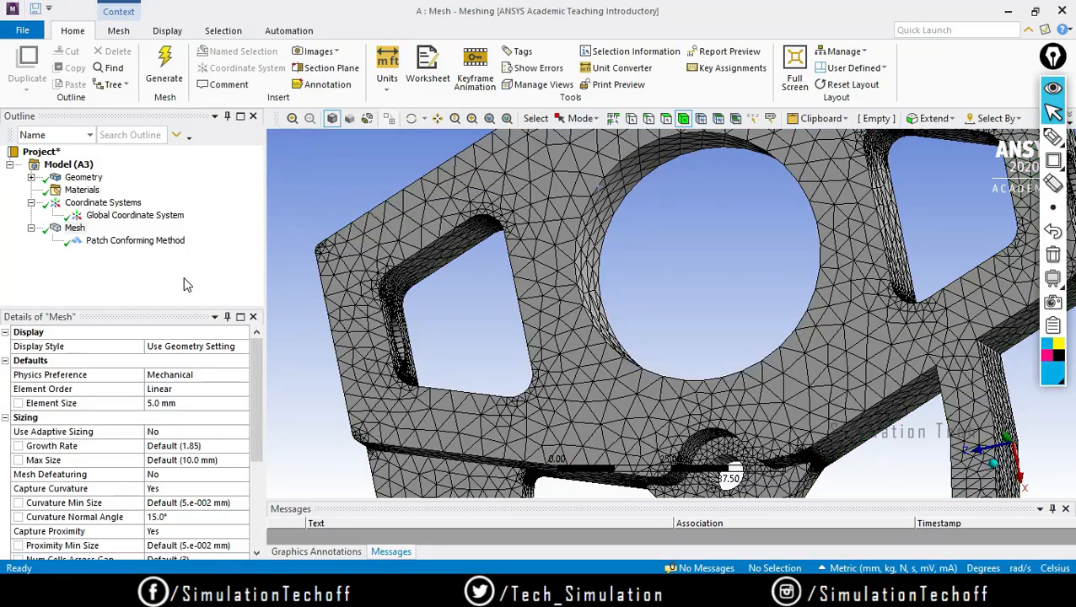
Mark the element rows across the web beside the large bore with three roughly vertical freehand lines.
middle_drag(669, 315, 663, 343)
scroll(591, 289, up, 6)
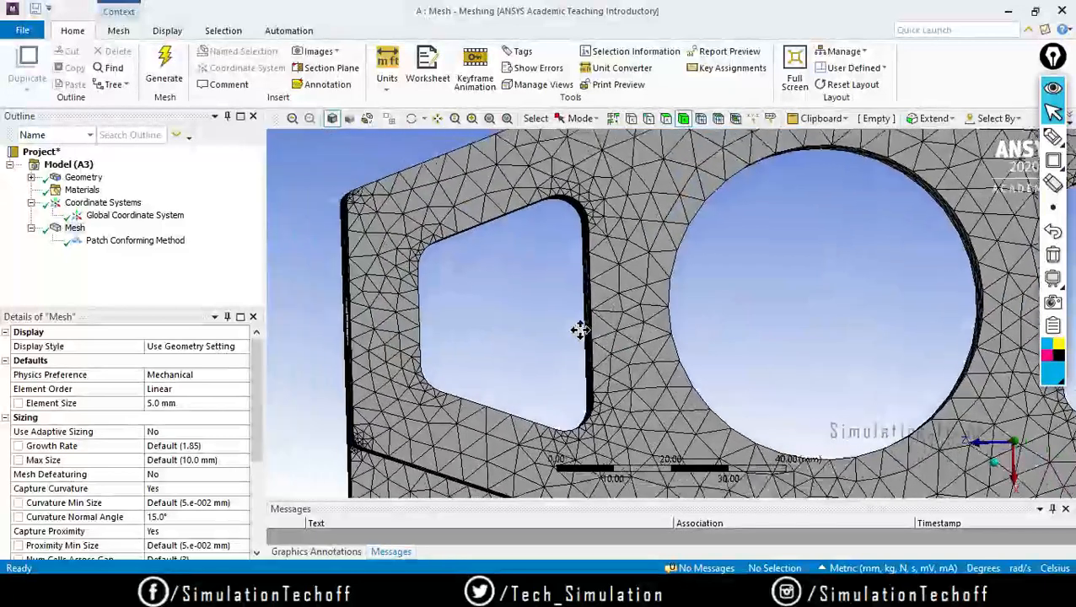
scroll(626, 296, up, 3)
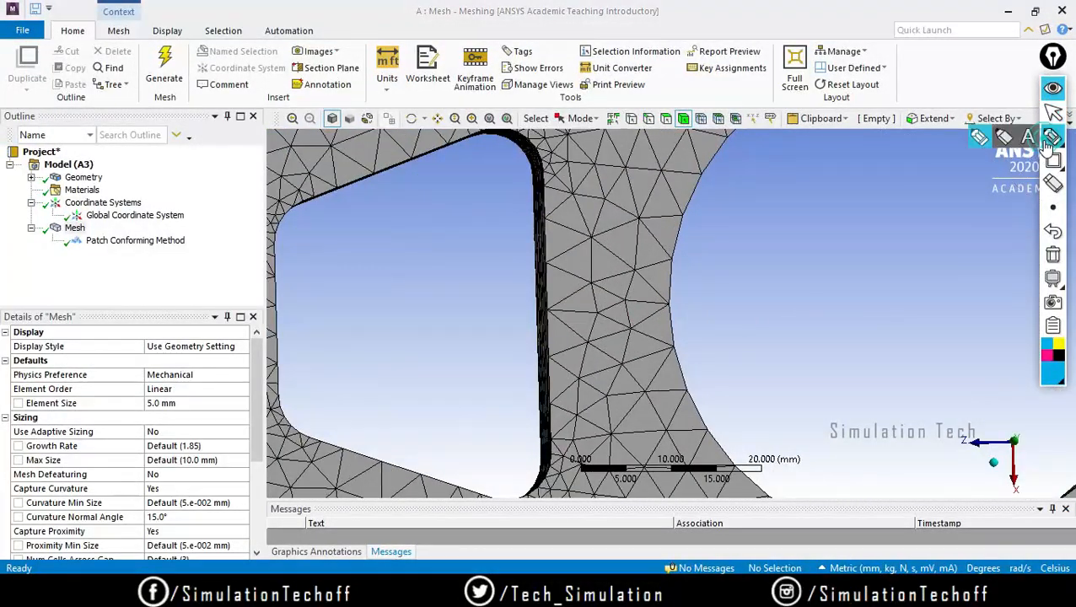
drag(577, 209, 573, 364)
drag(613, 221, 624, 384)
drag(663, 236, 663, 377)
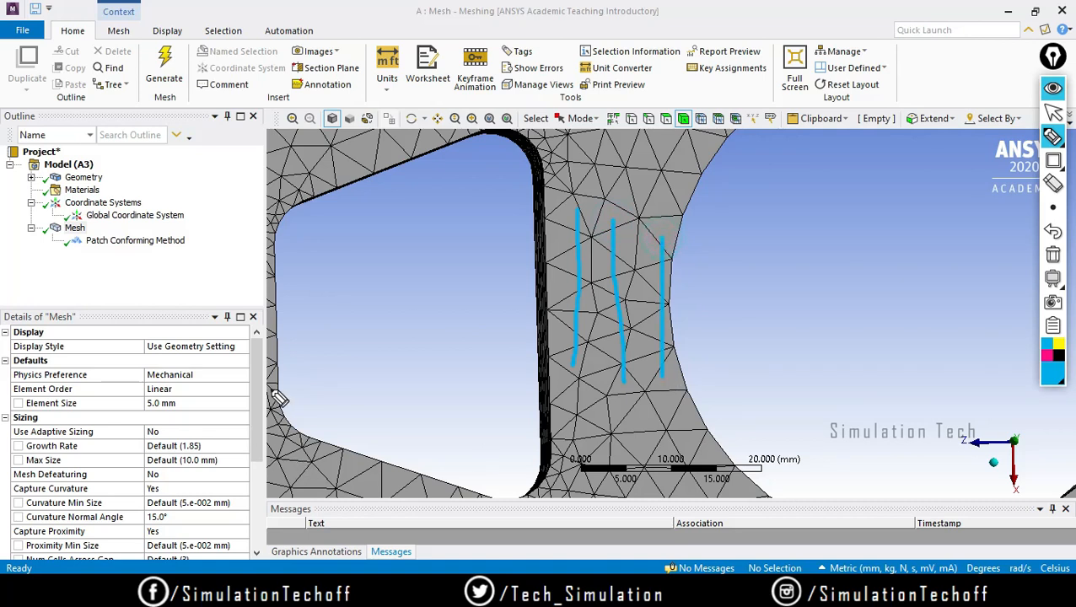
click(1053, 112)
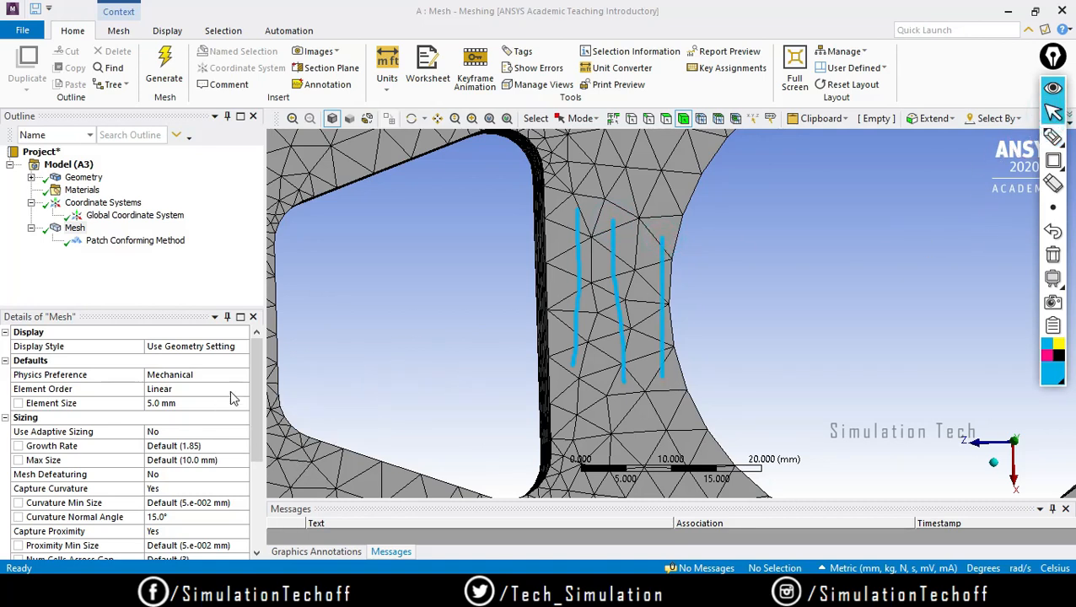
Set Num Cells Across Gap to 2 and regenerate the mesh.
scroll(257, 404, down, 1)
scroll(257, 403, down, 3)
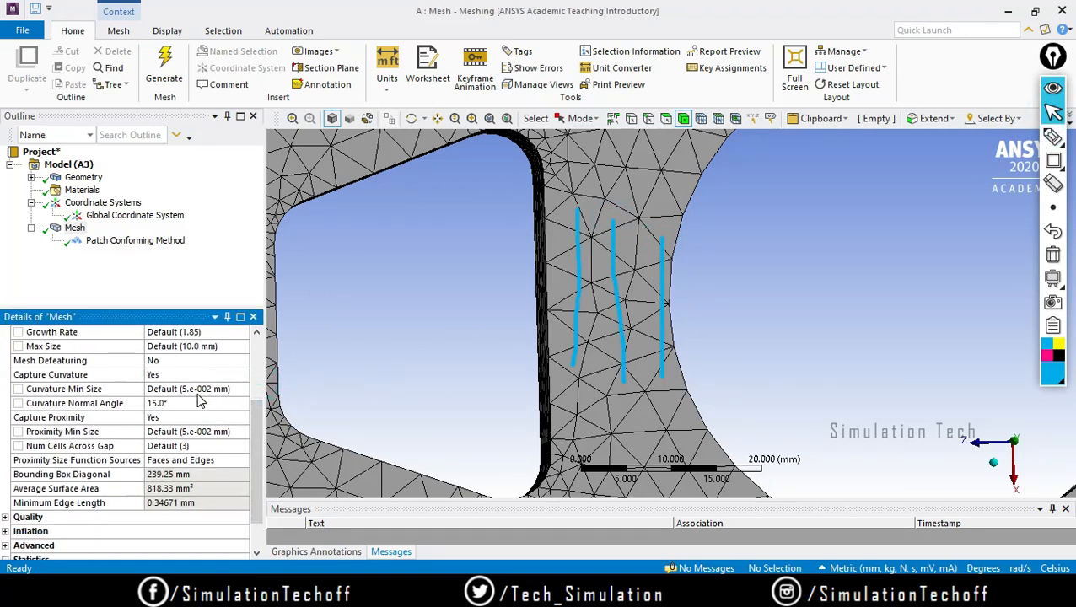
click(187, 448)
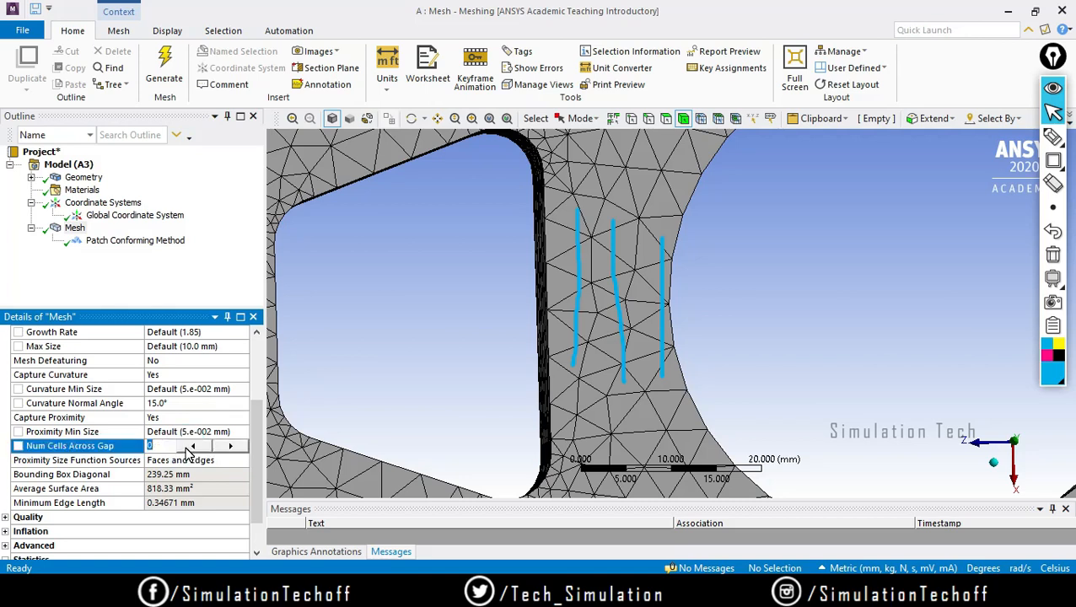
text(2)
key(Return)
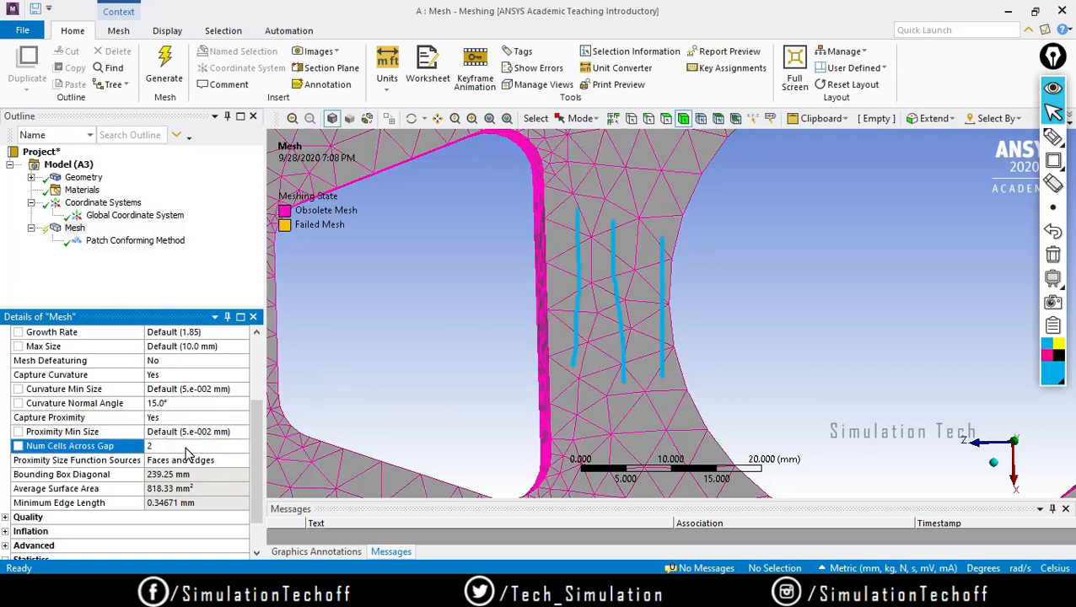
right_click(74, 228)
click(127, 278)
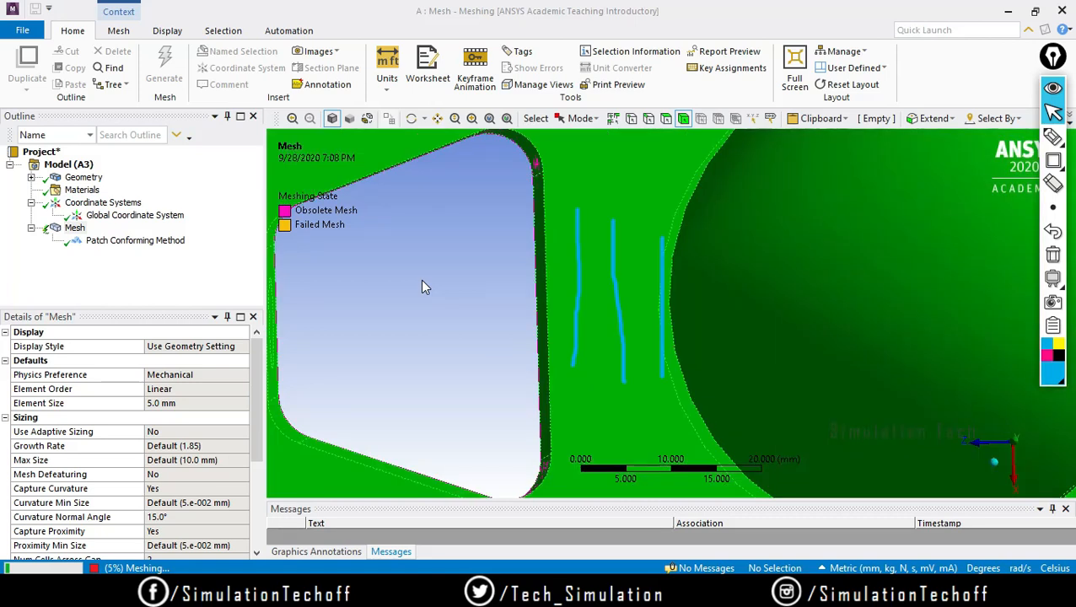
Clear the three freehand lines from the web of the remeshed part.
click(424, 287)
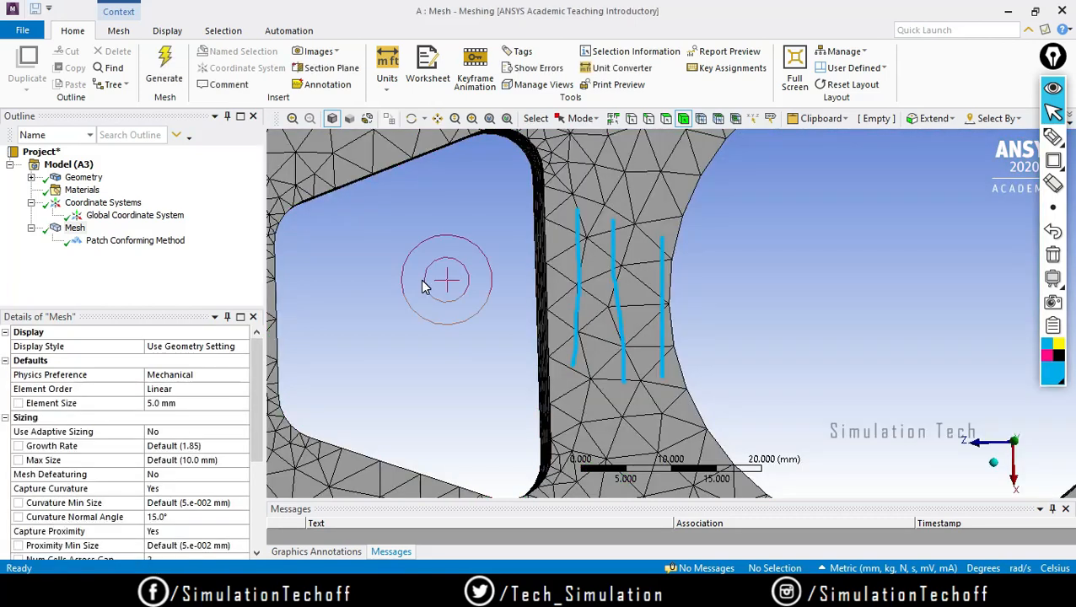
click(742, 375)
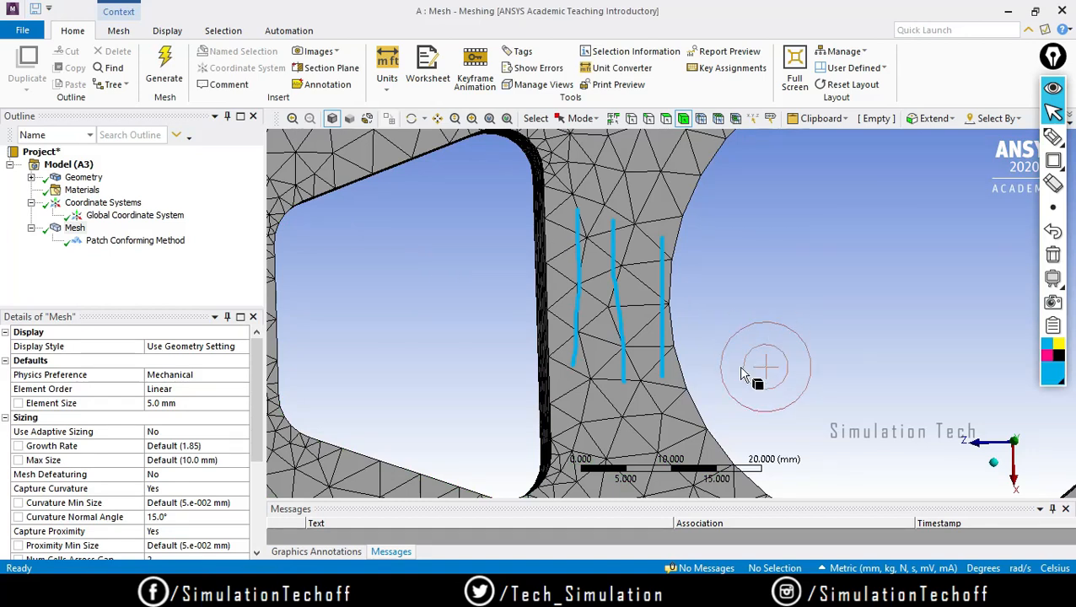
click(1053, 254)
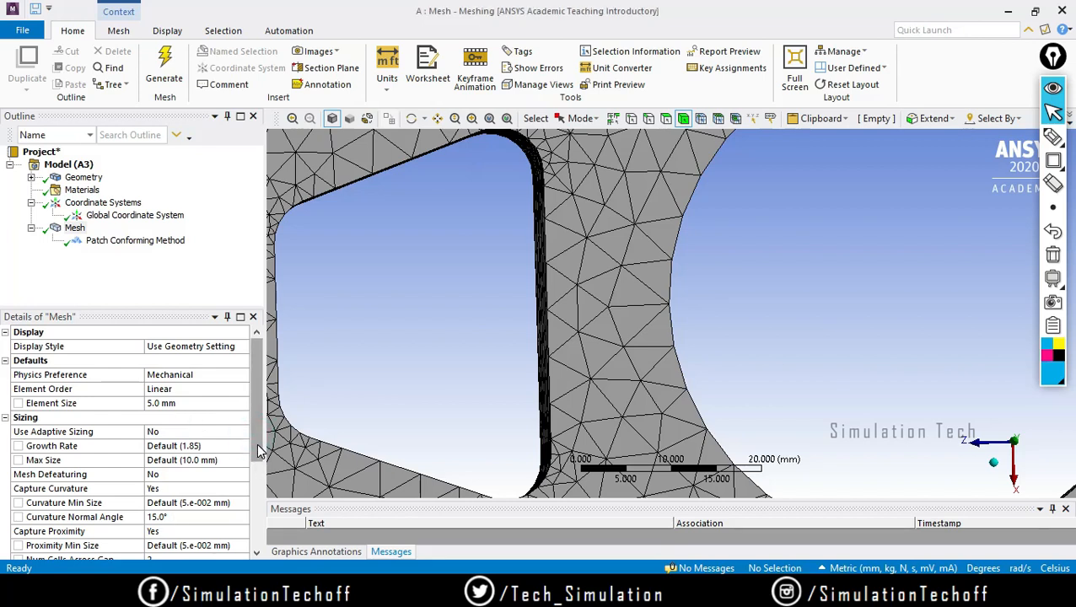
Open the Proximity Min Size value and examine the mesh closely at the sharp corner where the fillet tapers out.
scroll(258, 451, down, 3)
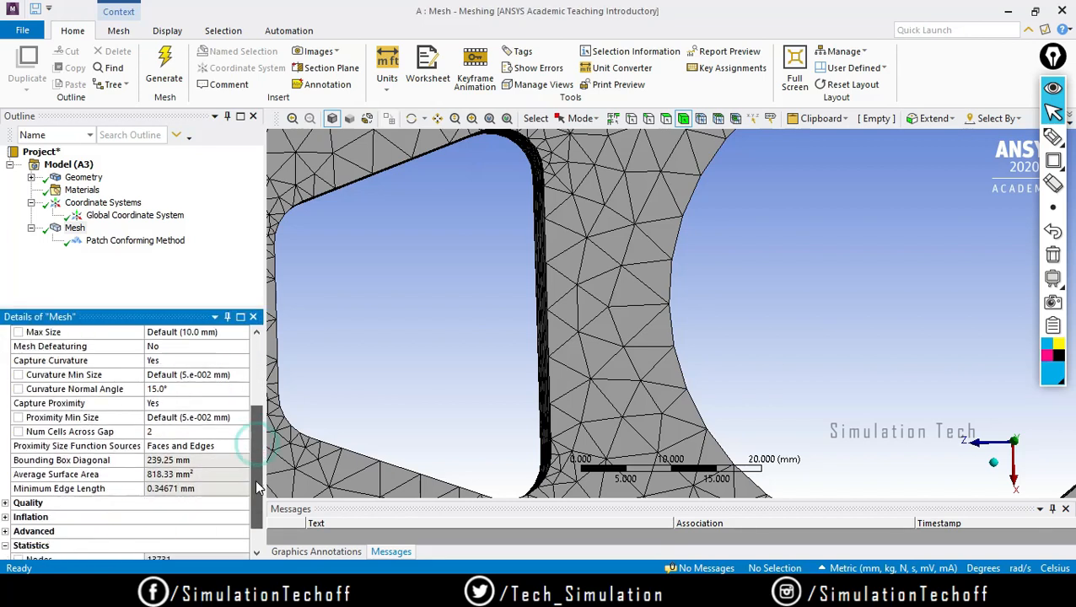
click(194, 419)
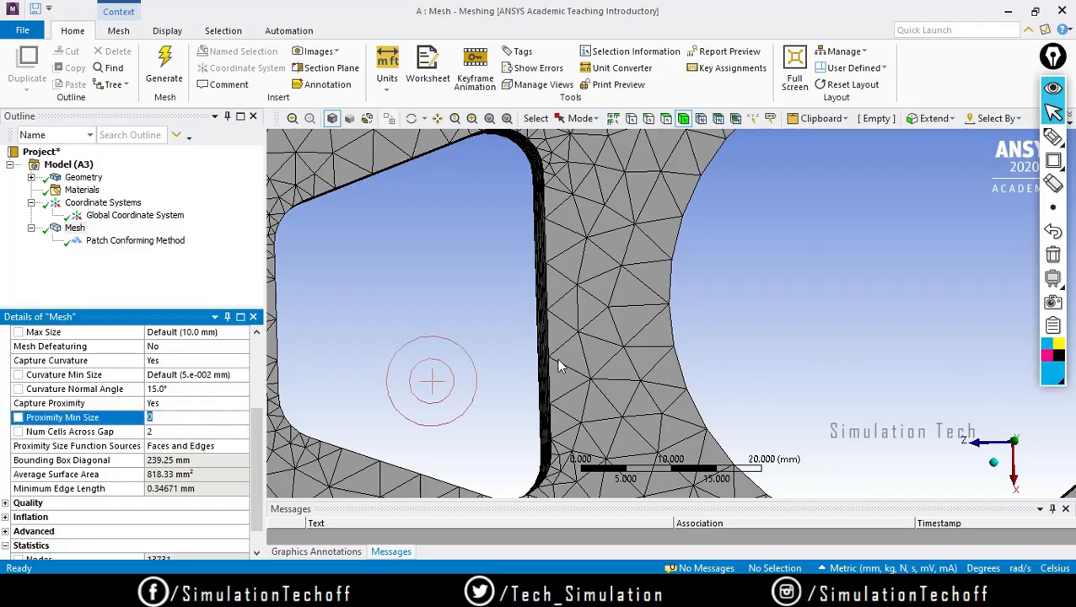
middle_drag(667, 351, 416, 404)
scroll(531, 342, up, 5)
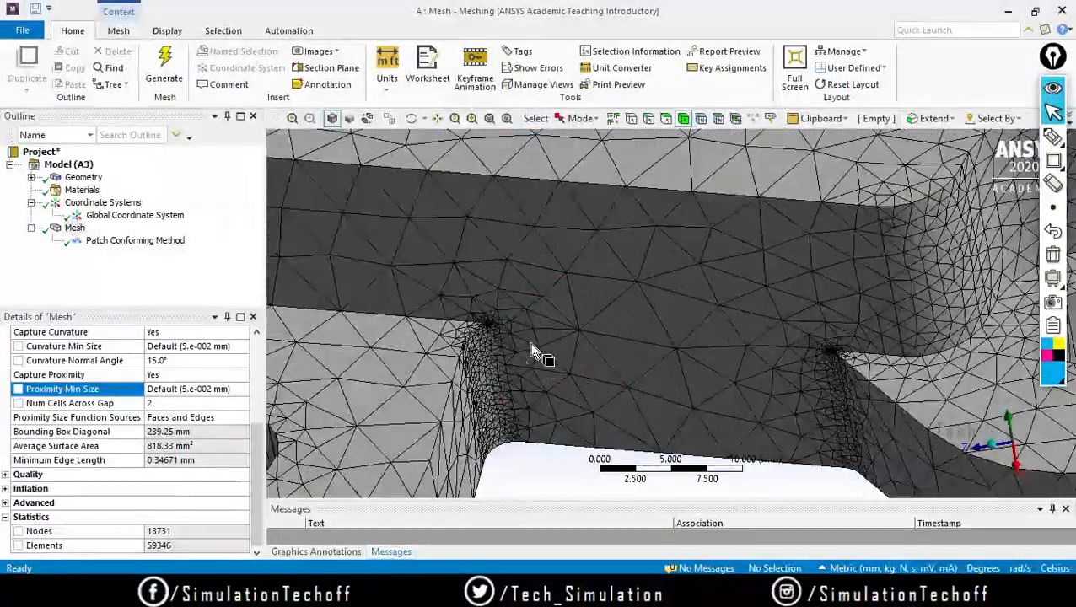
mouse_move(402, 339)
ctrl+middle_down()
mouse_move(692, 291)
mouse_move(637, 245)
mouse_move(572, 335)
mouse_move(571, 311)
mouse_move(629, 259)
mouse_move(675, 289)
mouse_move(675, 329)
mouse_move(610, 355)
ctrl+middle_up()
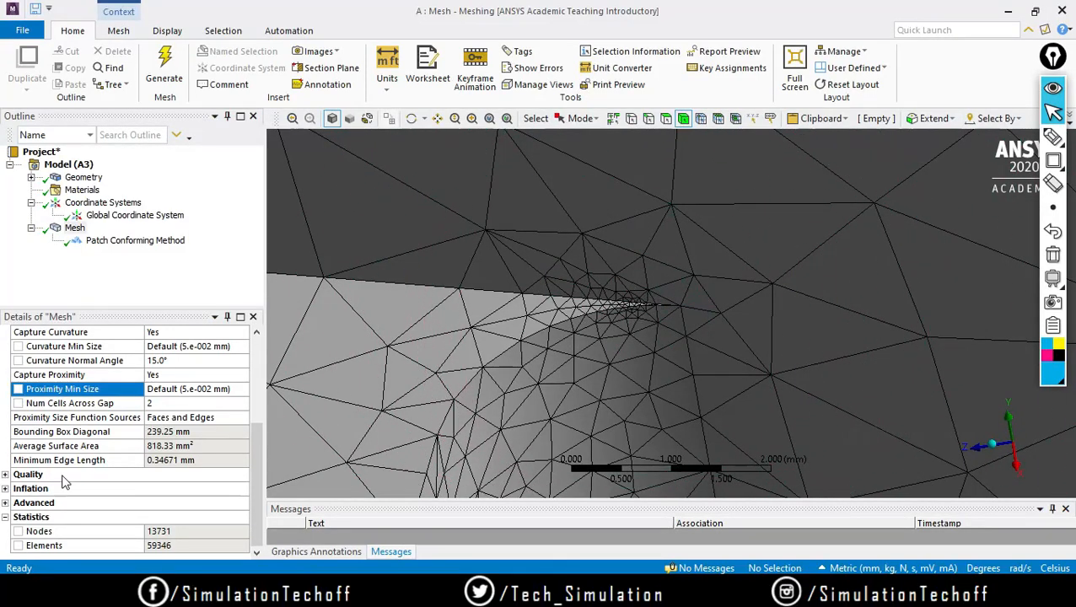
Turn off Capture Proximity and regenerate the mesh.
click(184, 376)
click(242, 375)
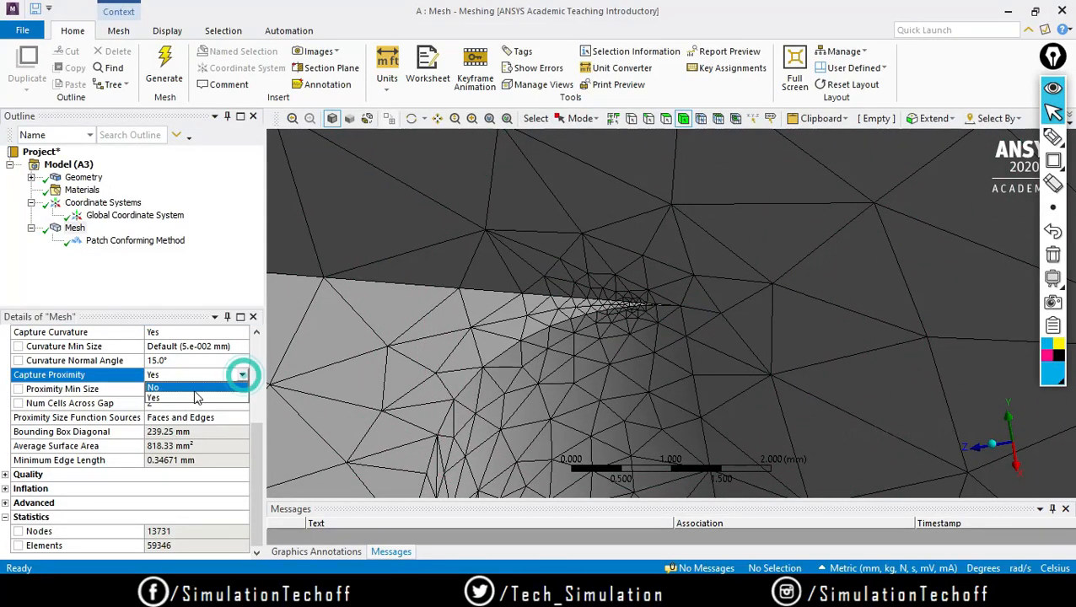
click(185, 387)
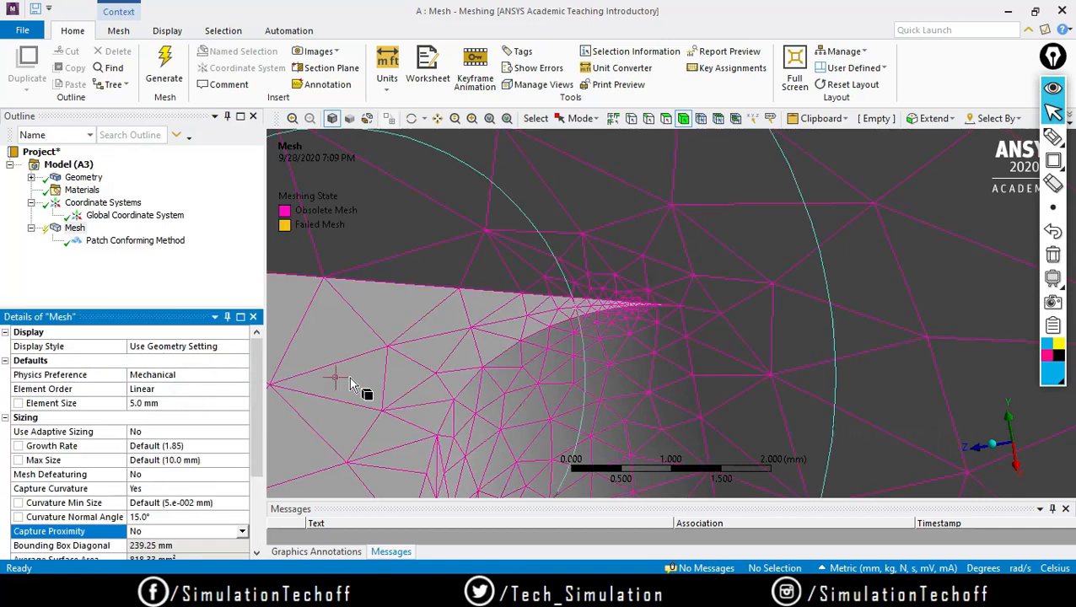
right_click(85, 217)
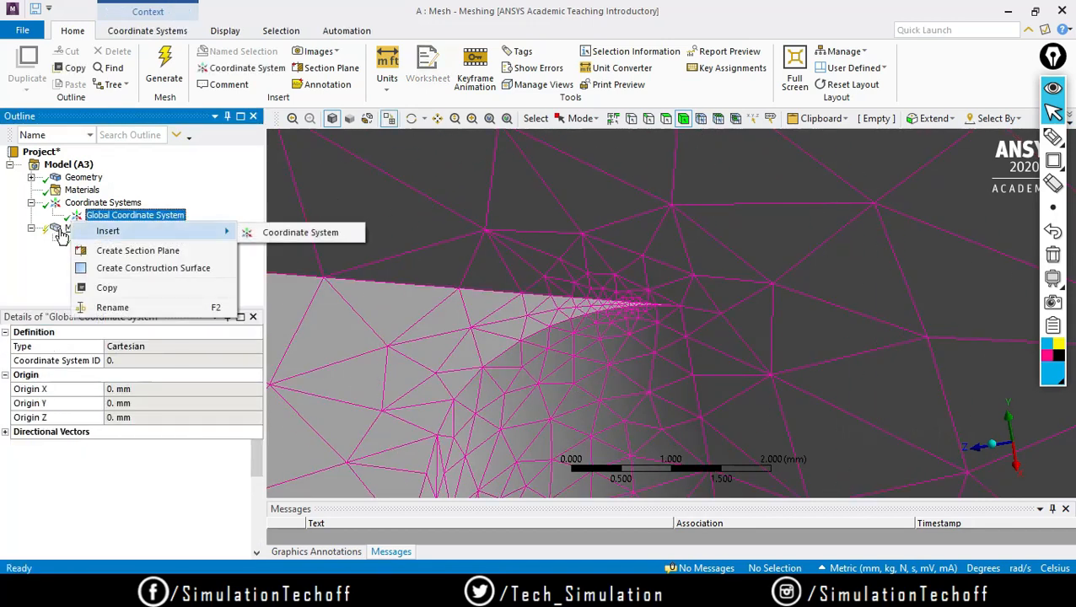
click(74, 227)
right_click(68, 228)
click(91, 276)
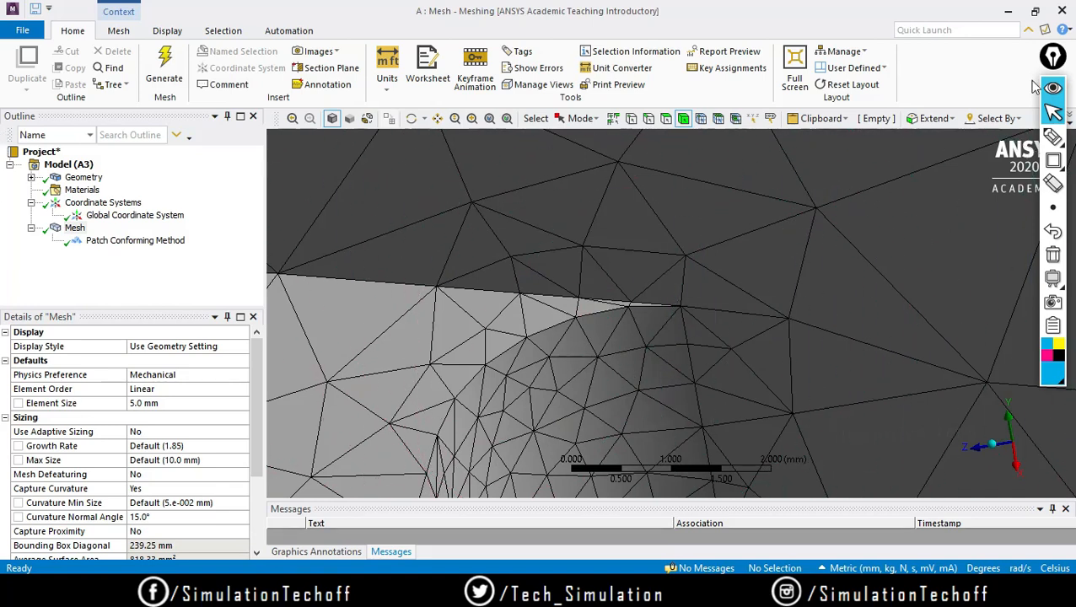
Circle the elements at the sharp corner, tick the Capture Curvature setting with the pen, and clear the marks.
click(1052, 136)
mouse_move(582, 260)
mouse_down()
mouse_move(532, 269)
mouse_move(723, 335)
mouse_up()
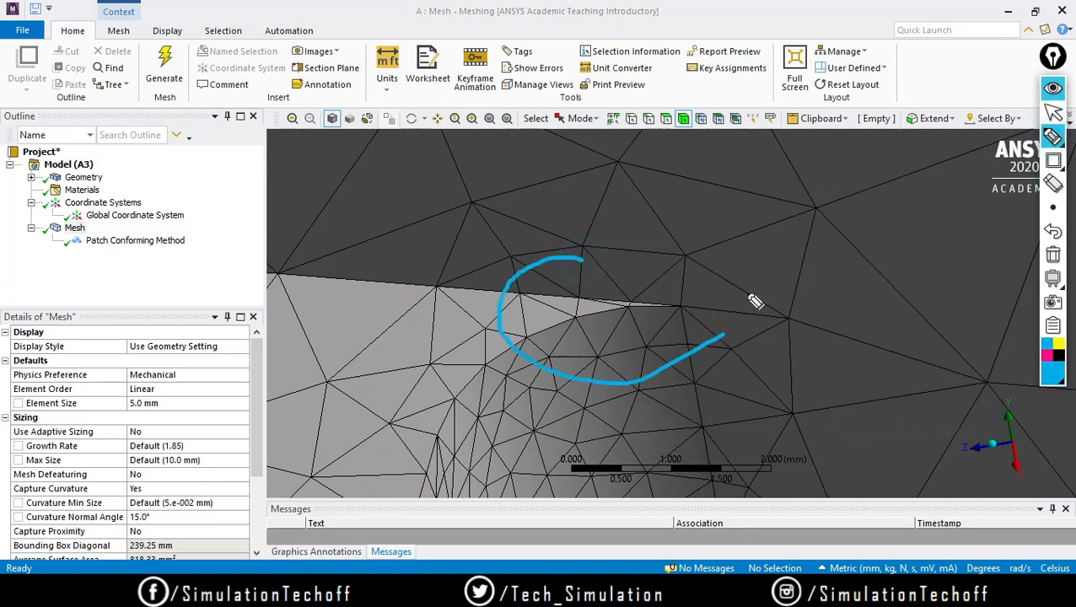
drag(751, 297, 572, 249)
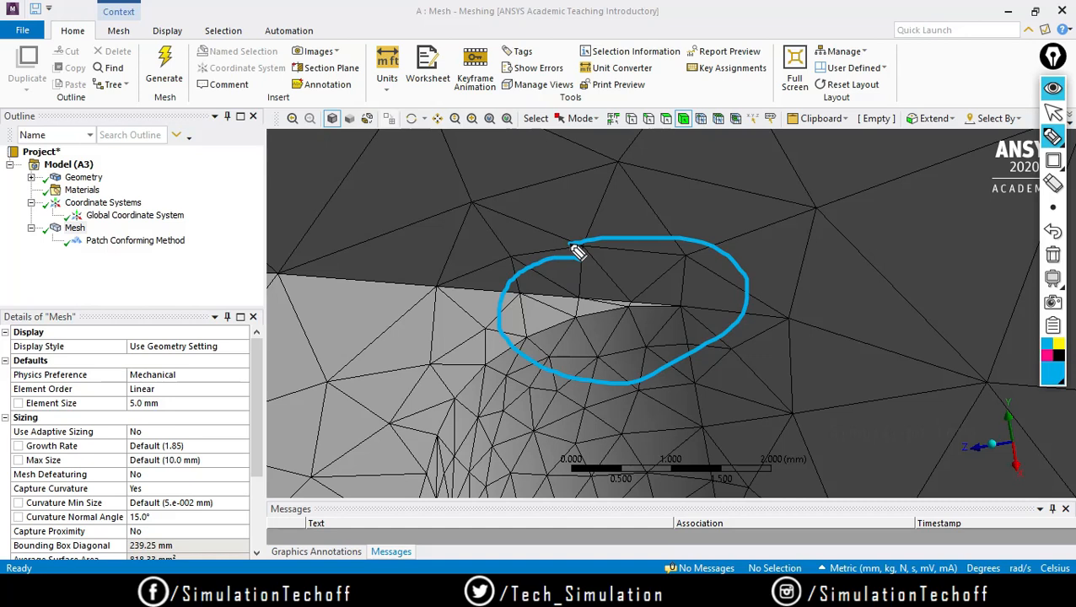
mouse_move(1056, 275)
drag(98, 487, 133, 471)
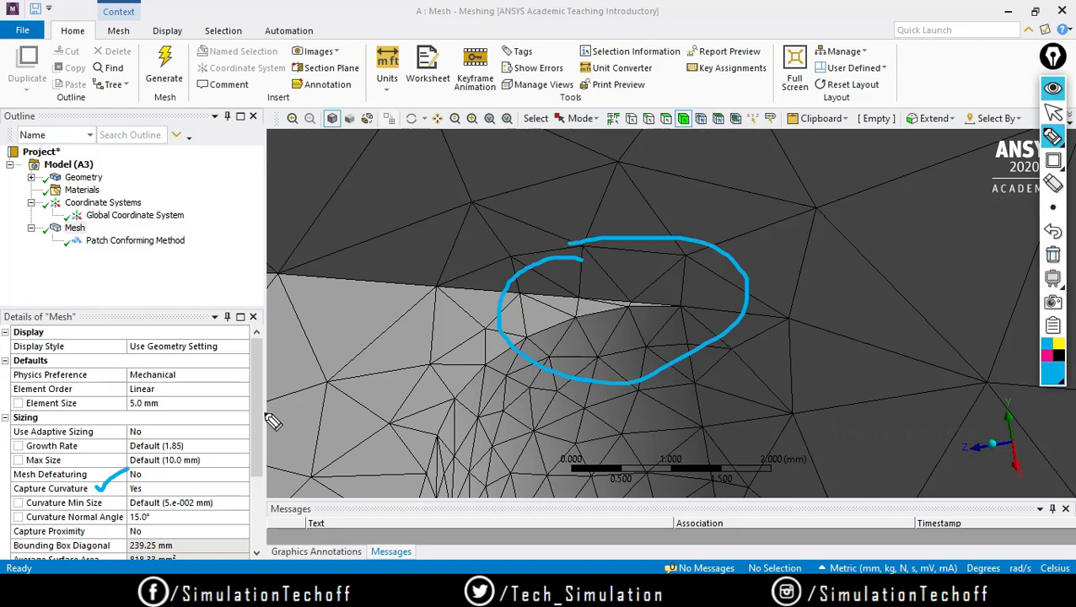
click(1053, 254)
click(1053, 112)
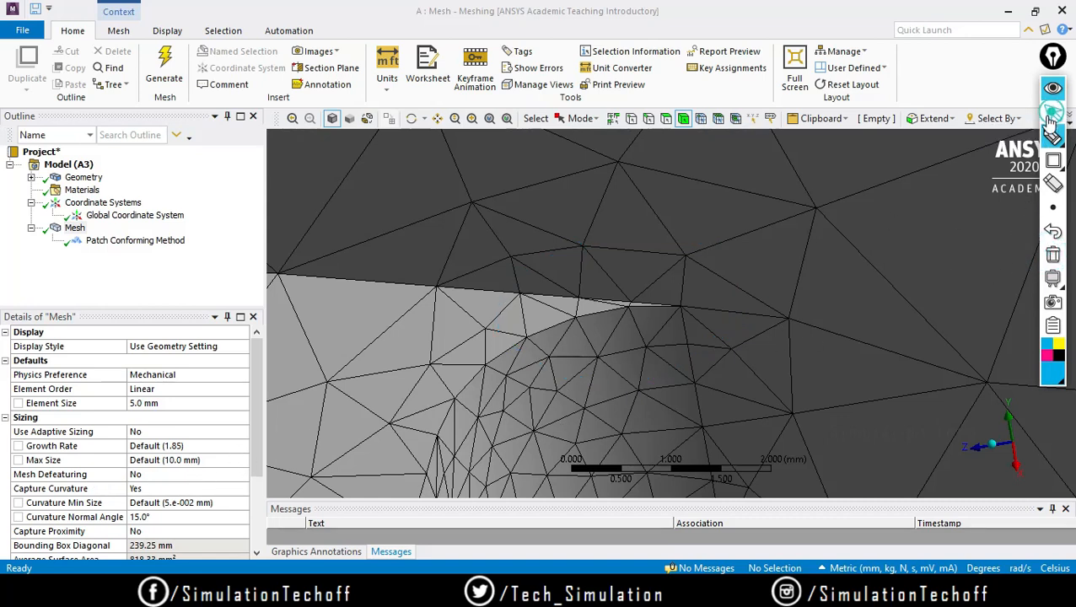
Review the Capture Proximity and Curvature Normal Angle mesh sizing settings, and switch to the Google Meet window.
scroll(249, 410, down, 2)
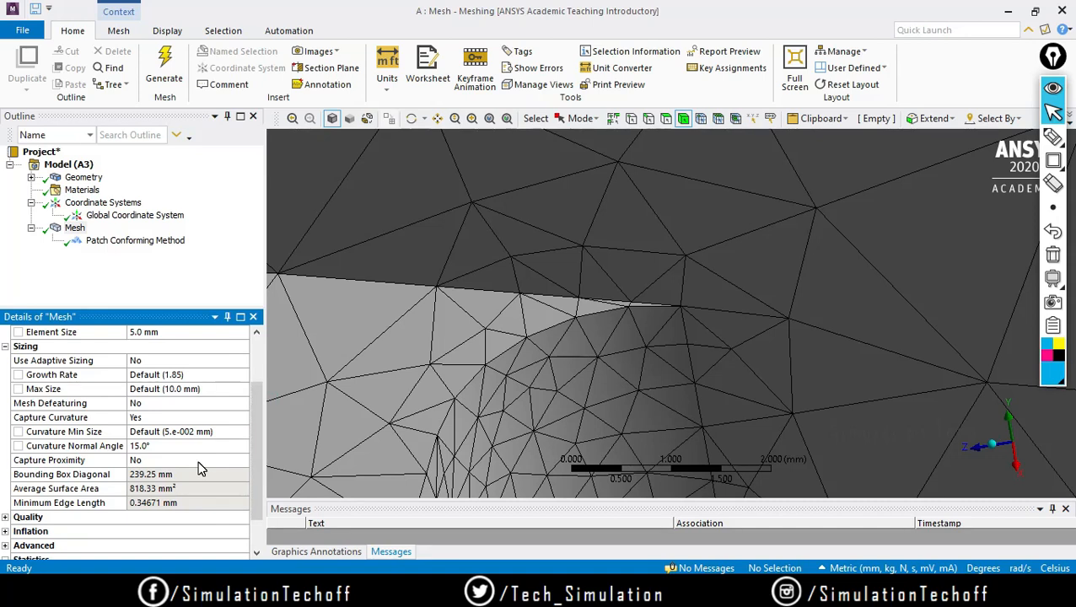
click(149, 464)
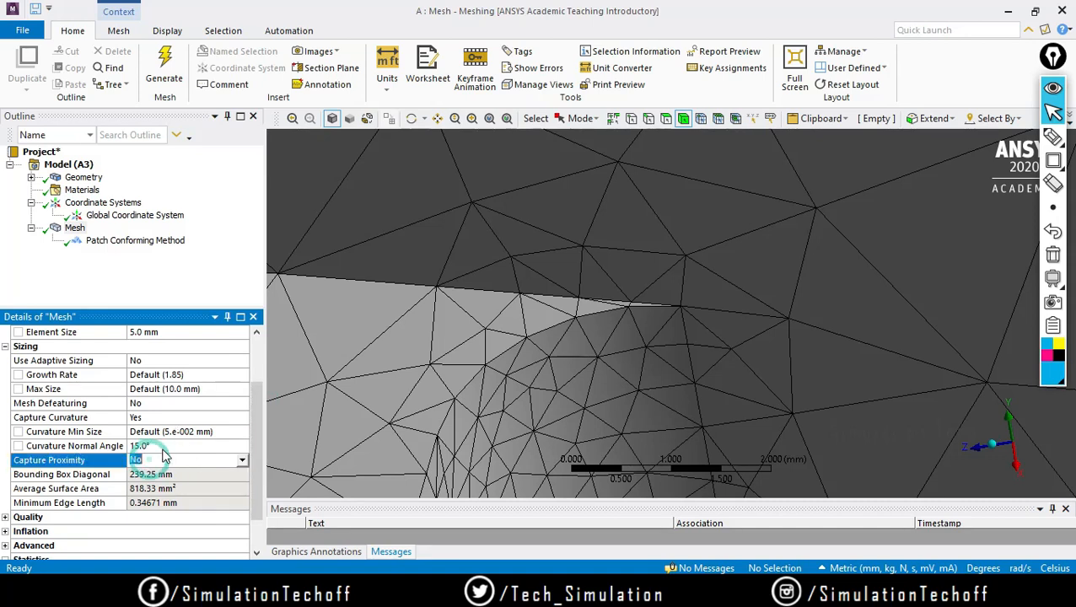
click(175, 447)
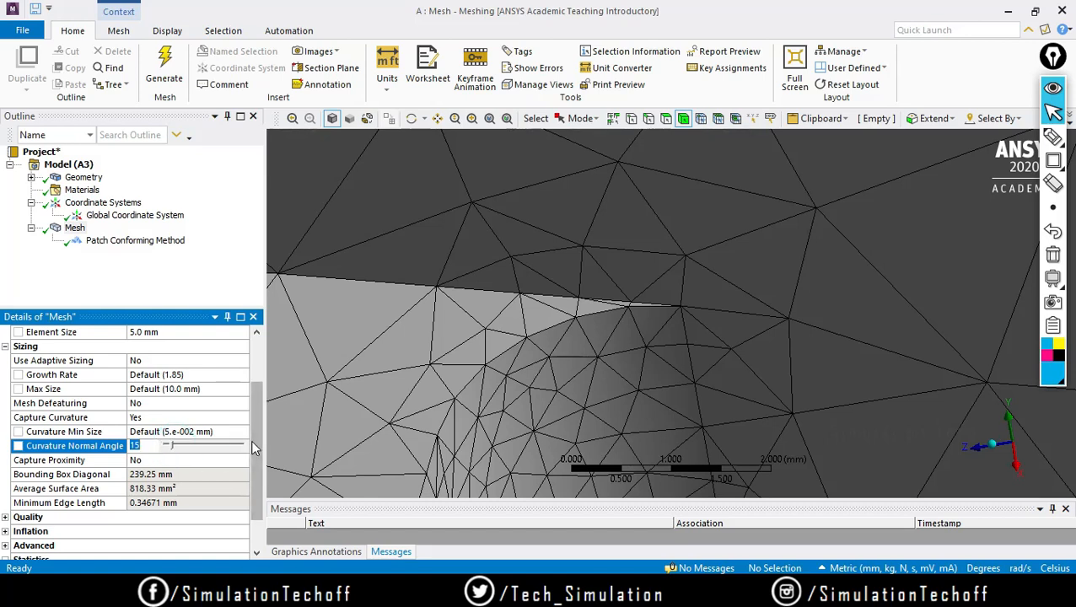
drag(254, 440, 245, 394)
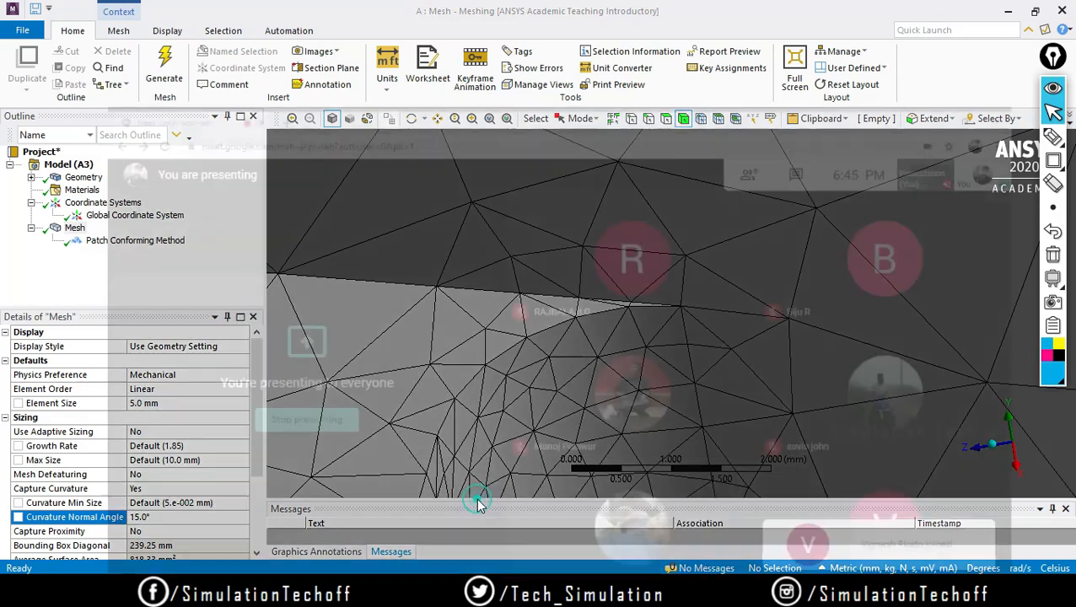
click(476, 497)
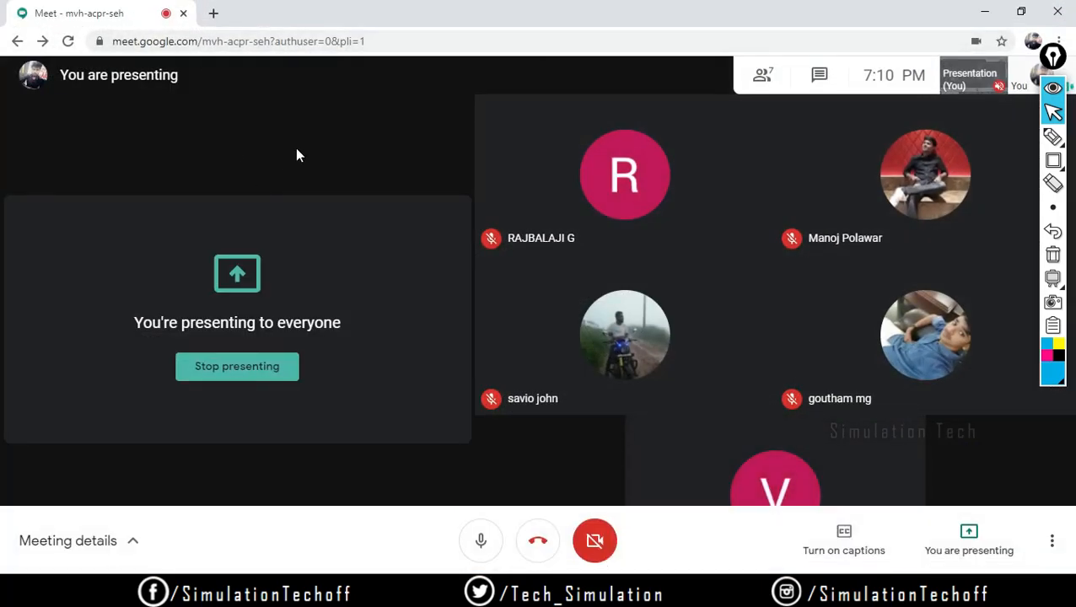
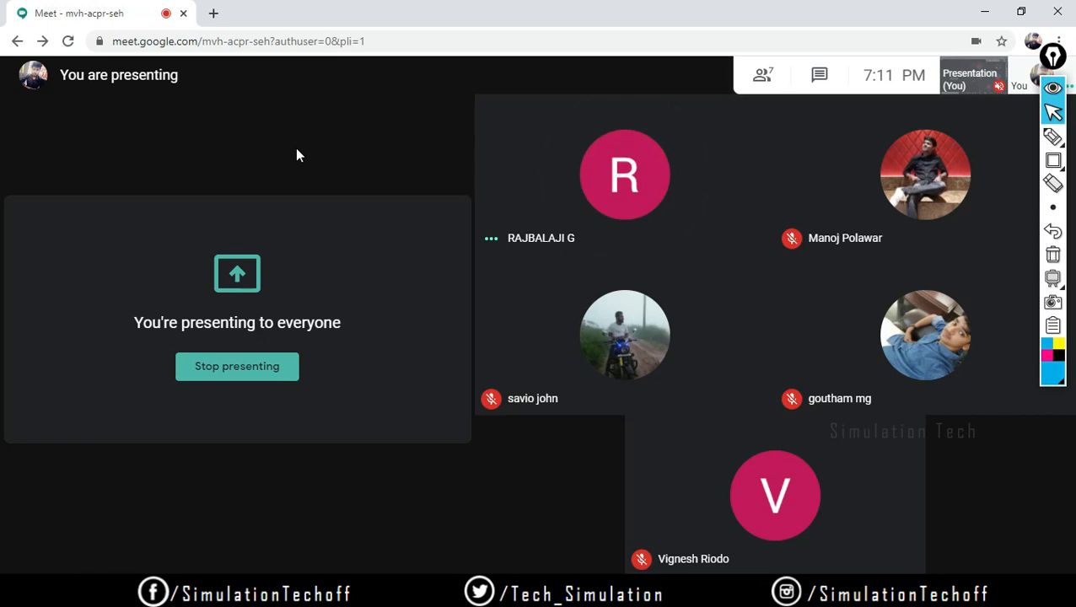
Return to ANSYS Meshing and set the tetrahedrons method's algorithm to Patch Conforming.
click(118, 241)
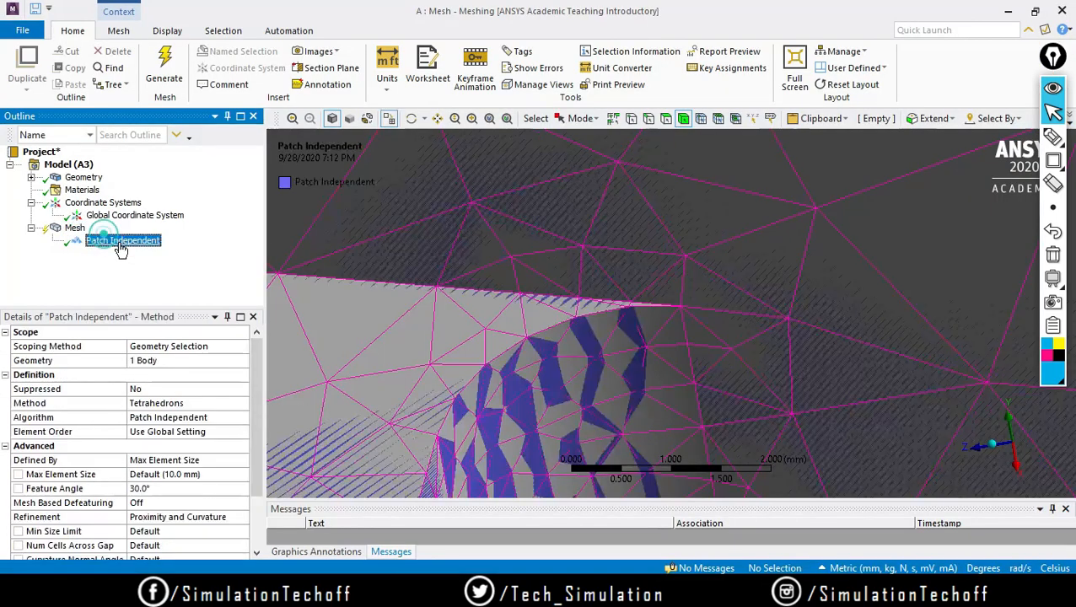
click(211, 417)
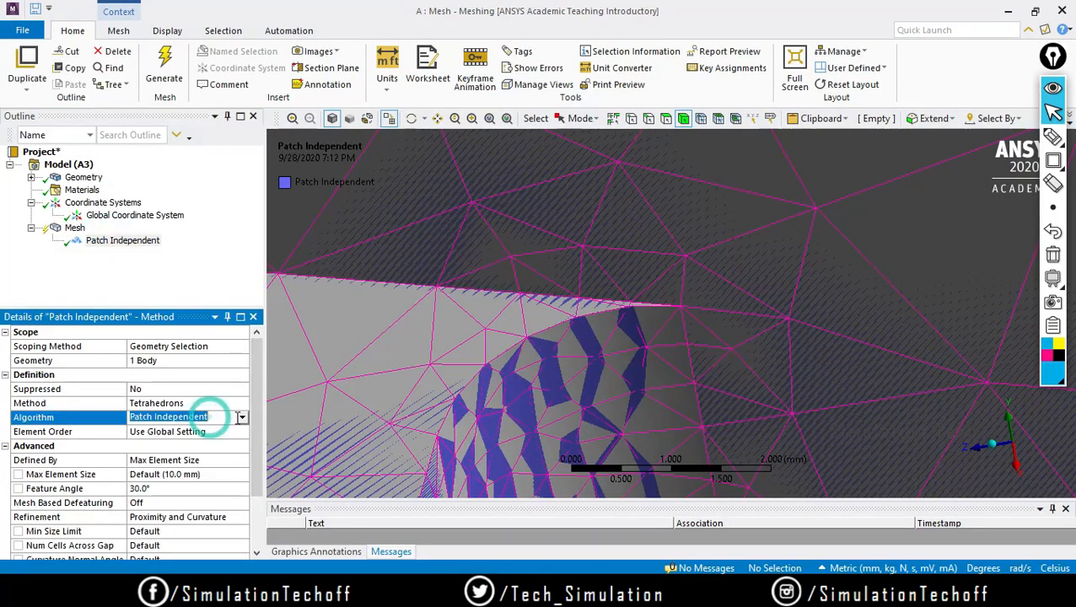
click(243, 418)
click(224, 430)
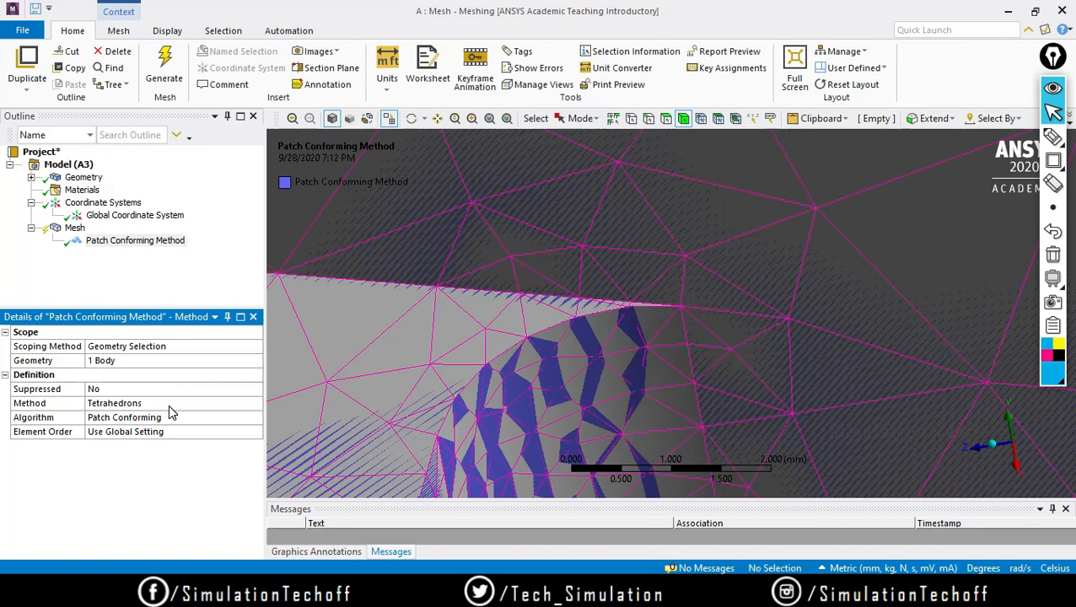
Regenerate the mesh of the whole part with the 5 mm element size and the Patch Conforming method.
click(72, 228)
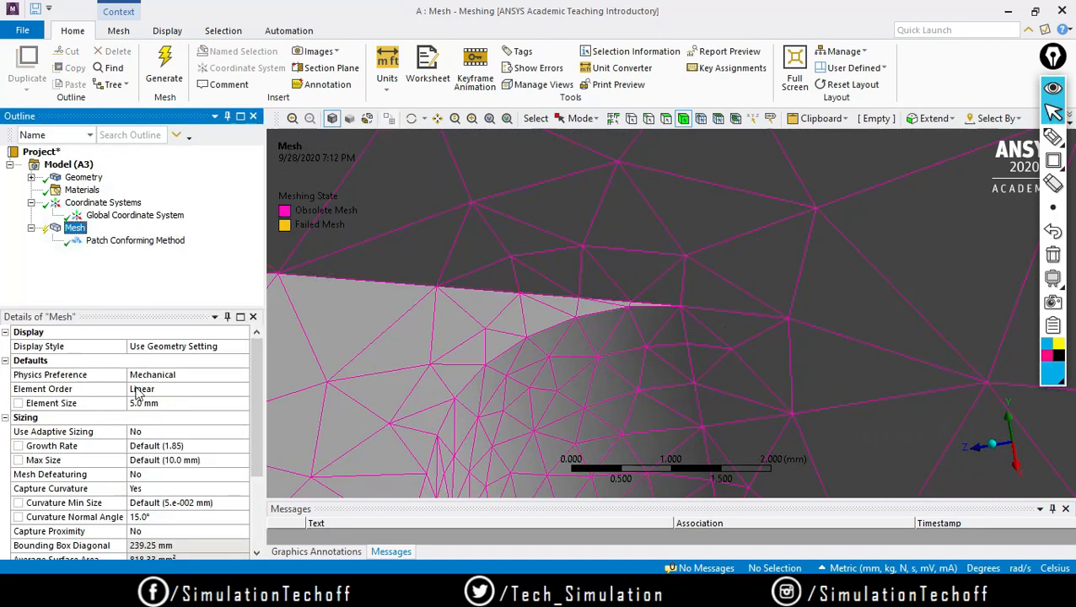
drag(258, 387, 267, 484)
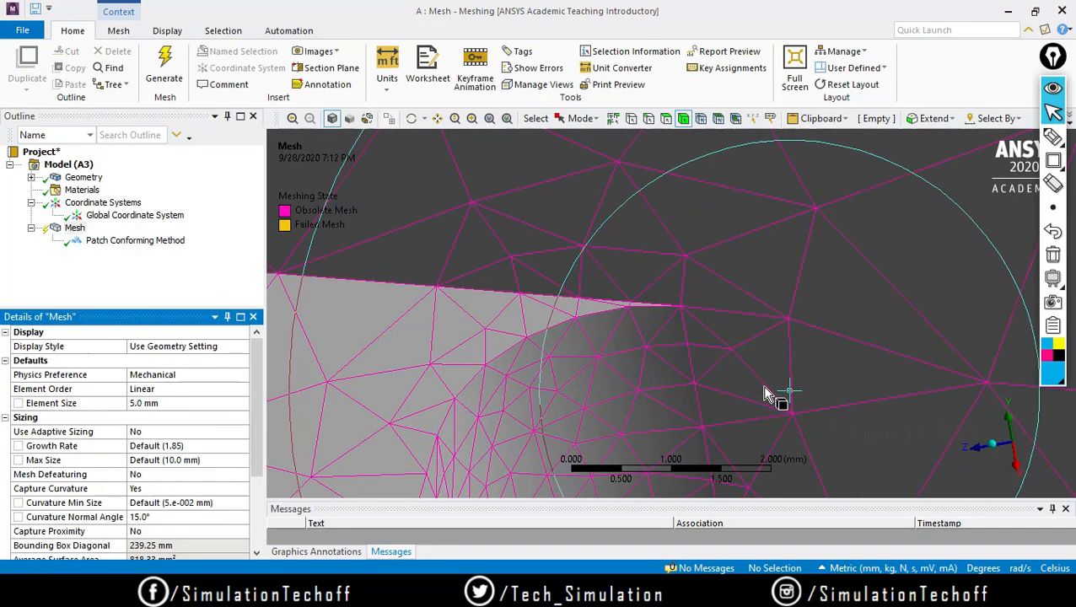
scroll(667, 359, down, 2)
click(621, 338)
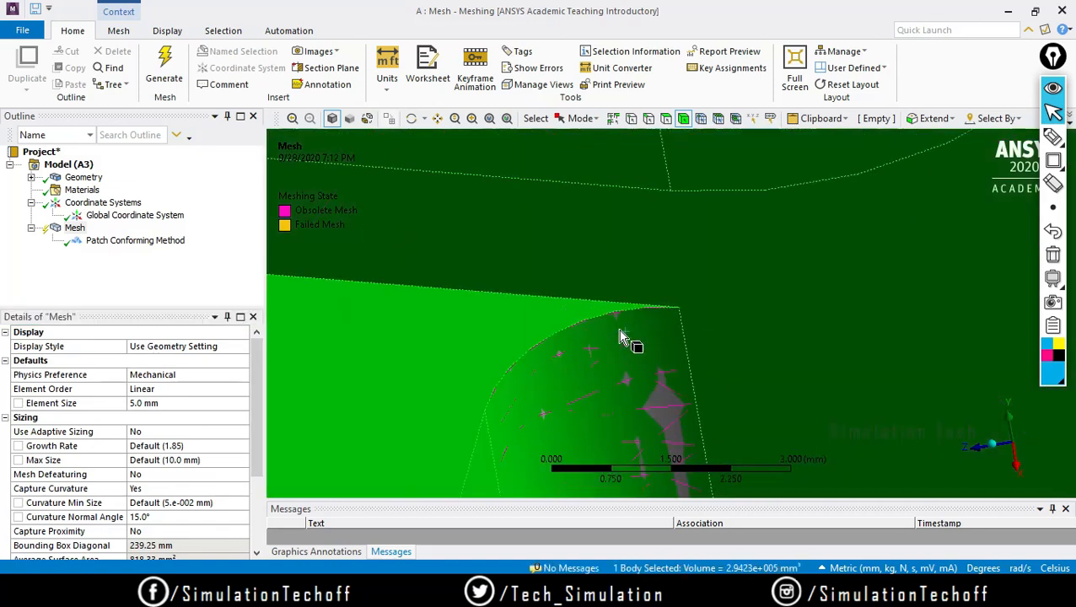
scroll(632, 333, down, 10)
click(683, 377)
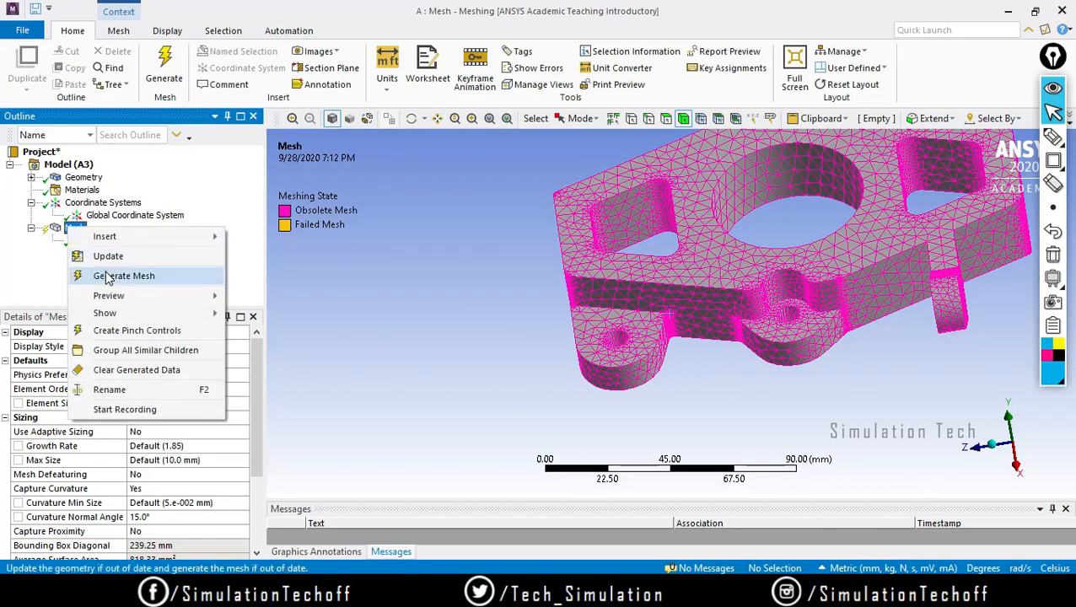
click(127, 275)
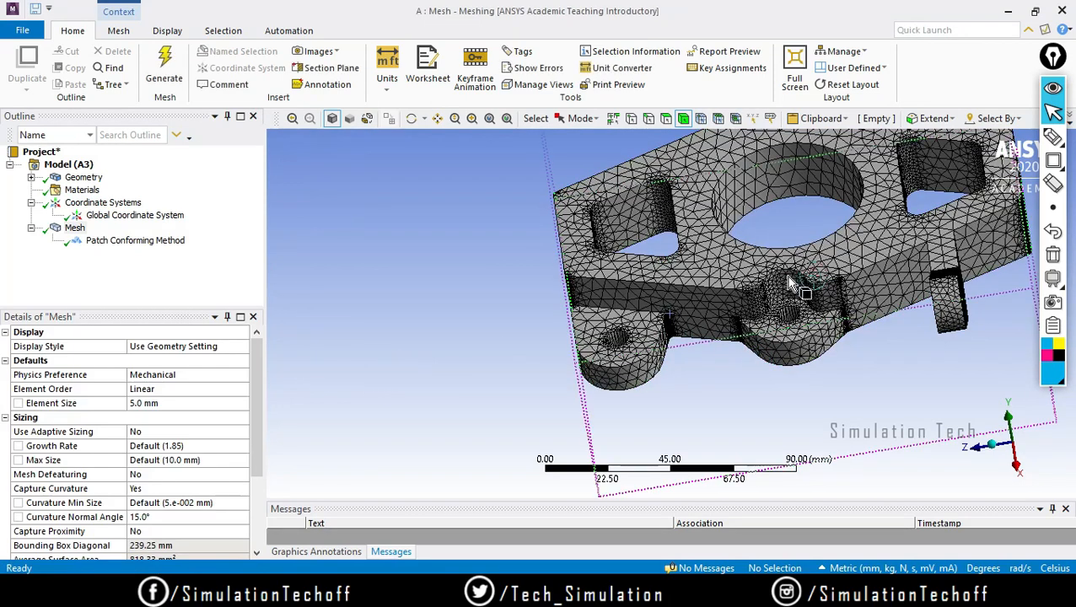
middle_drag(624, 354, 367, 329)
click(168, 32)
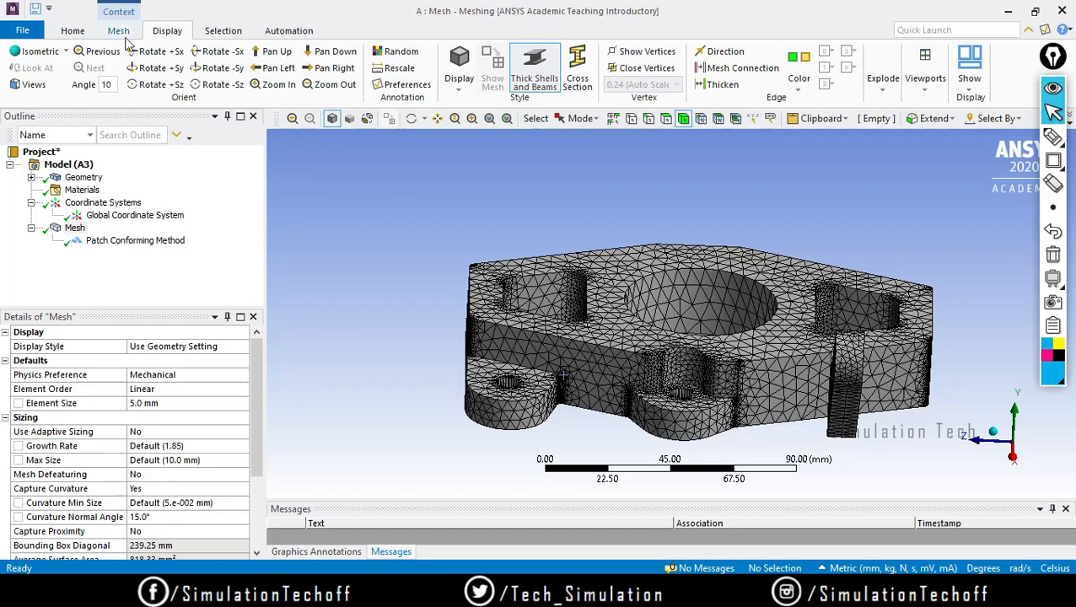
click(116, 31)
click(85, 31)
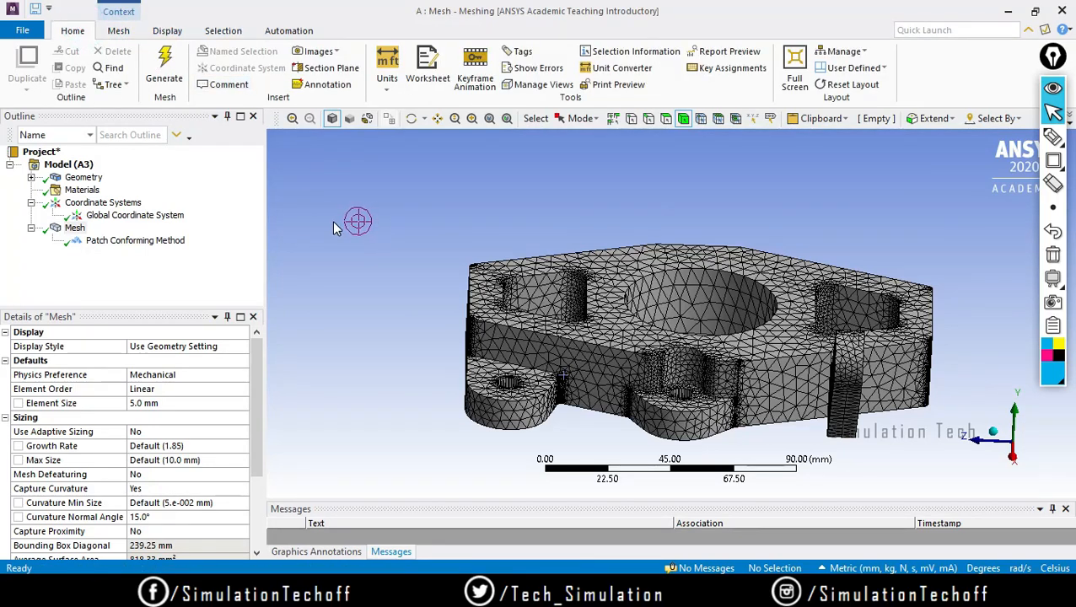
click(127, 36)
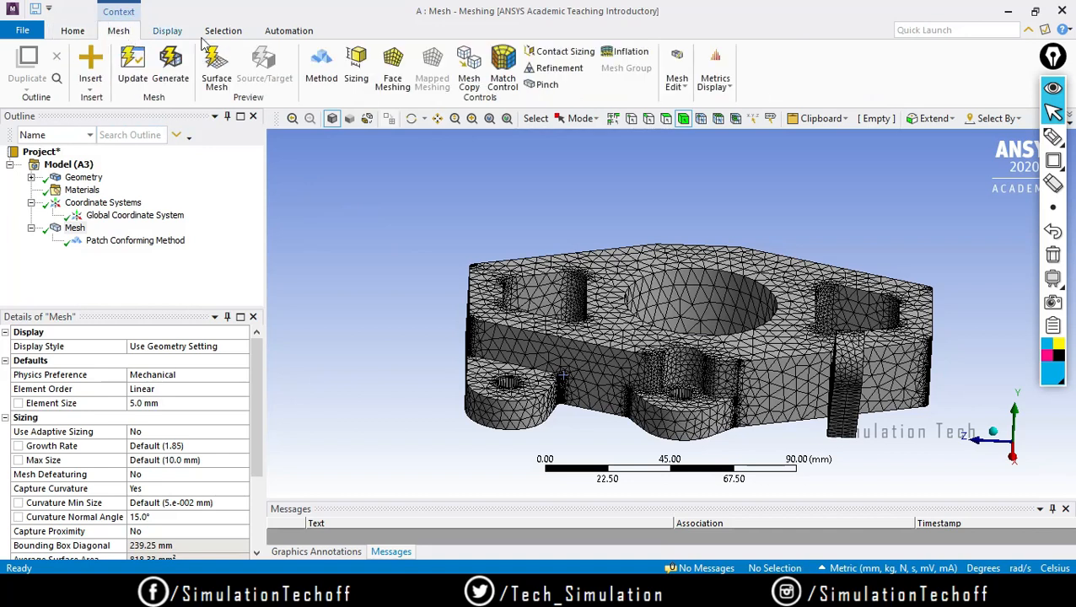
click(167, 33)
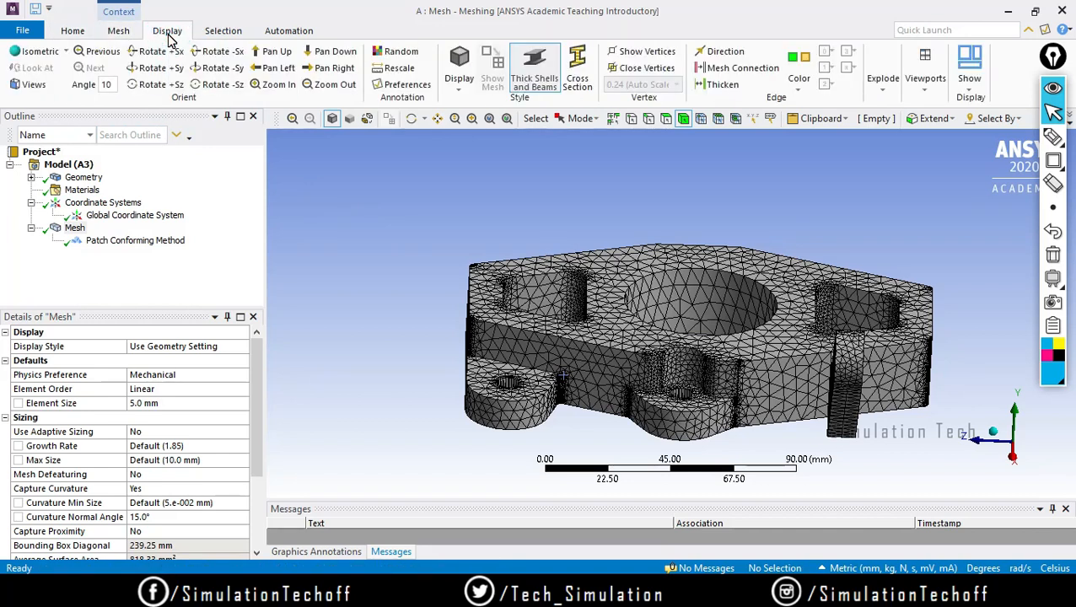
click(202, 32)
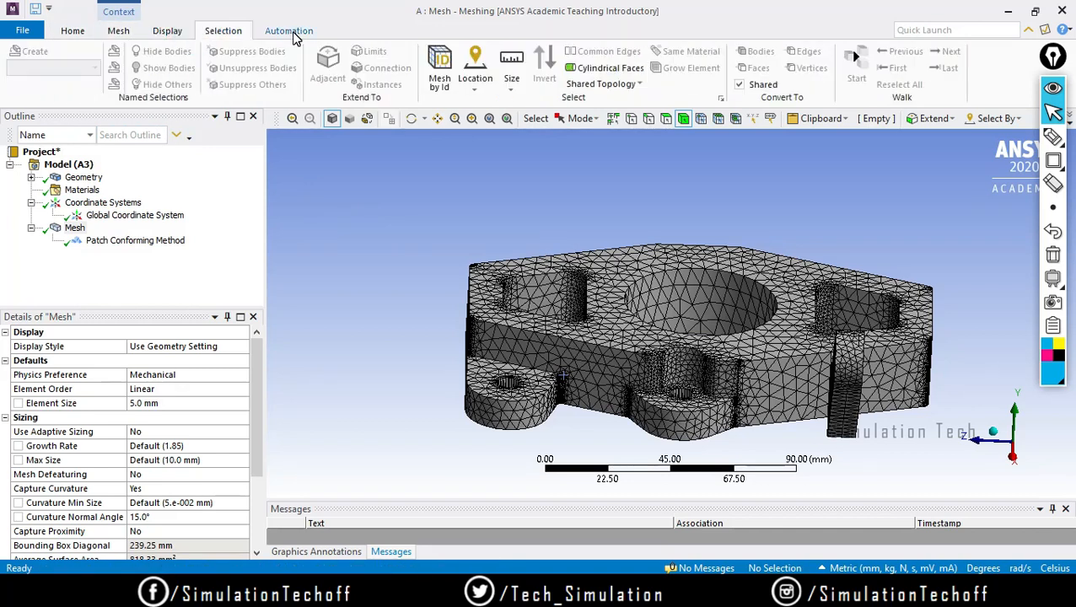
click(293, 32)
click(236, 31)
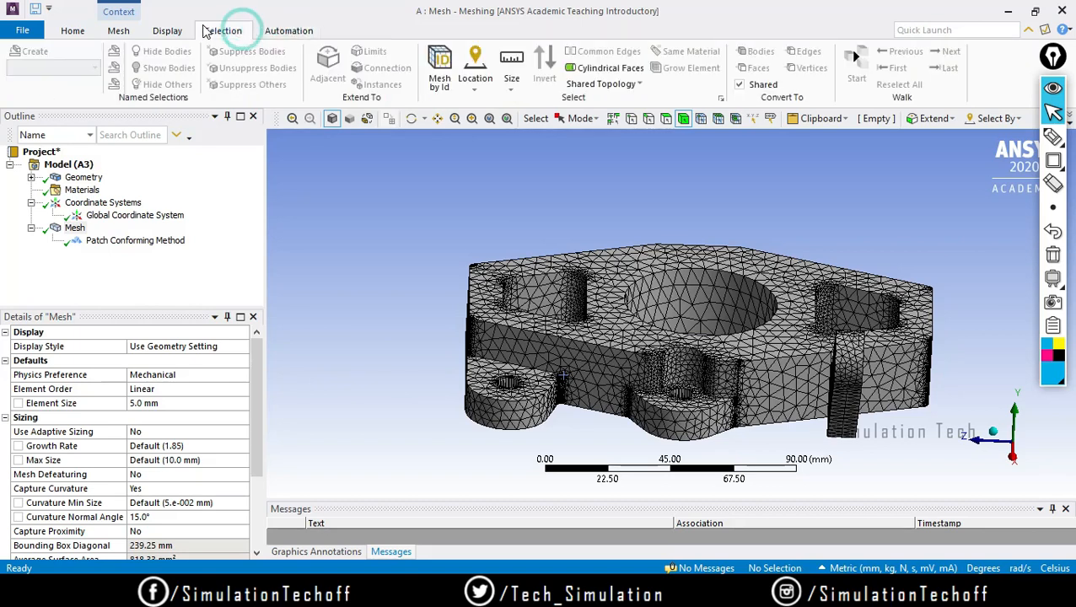
click(183, 30)
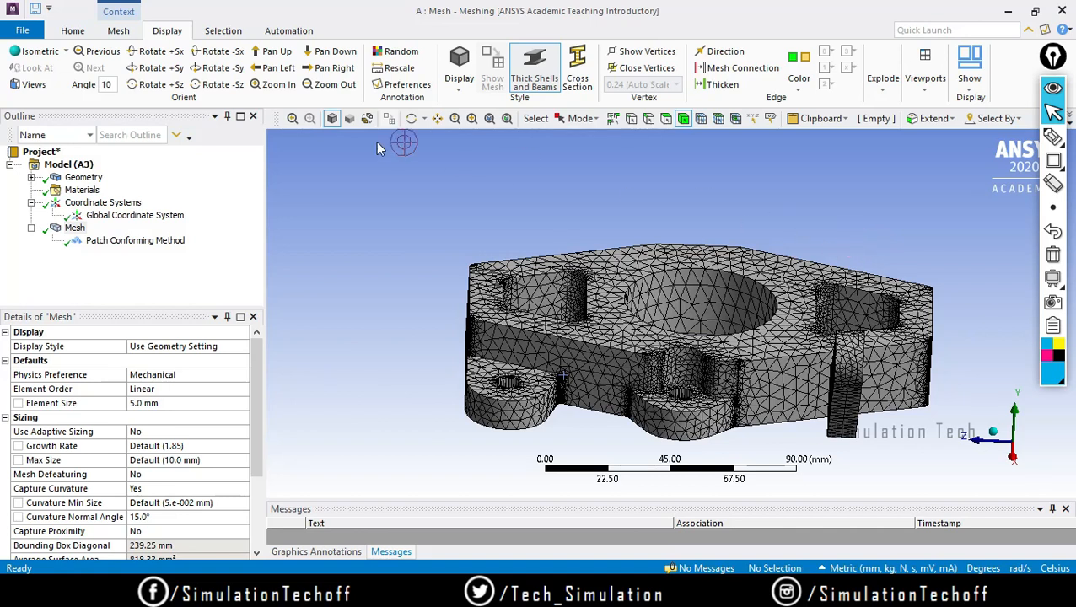
click(121, 30)
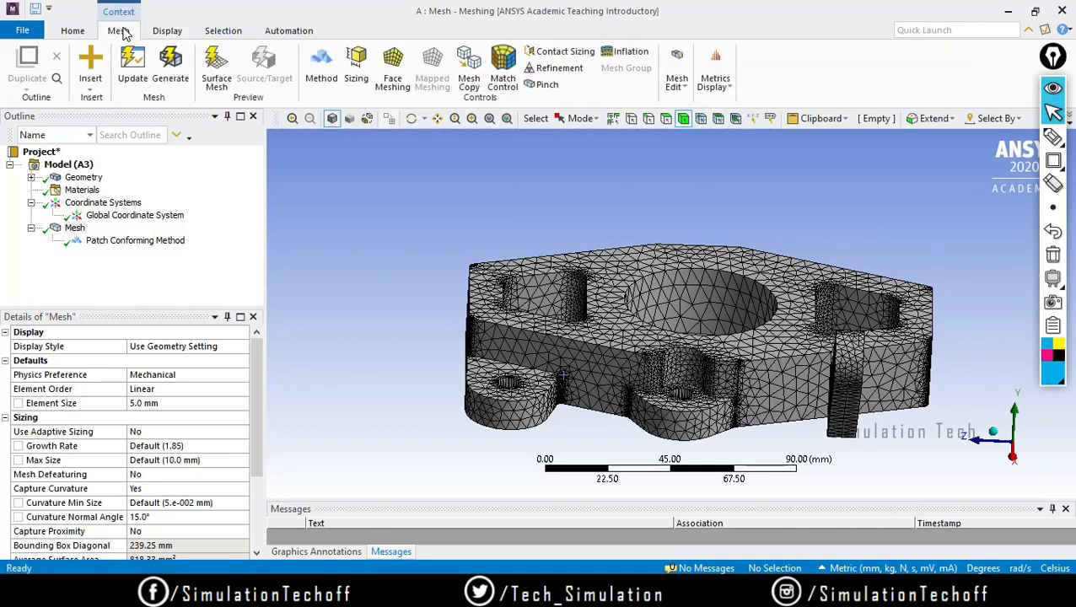
Cut the meshed part with a vertical section plane through the large central bore and show whole elements along the cut.
click(84, 32)
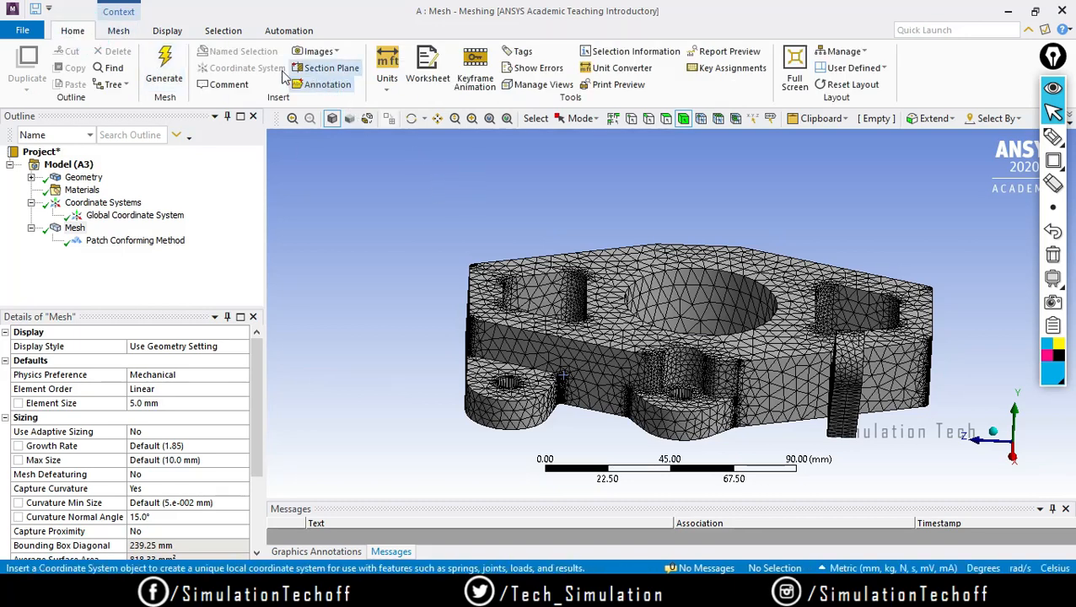
click(329, 71)
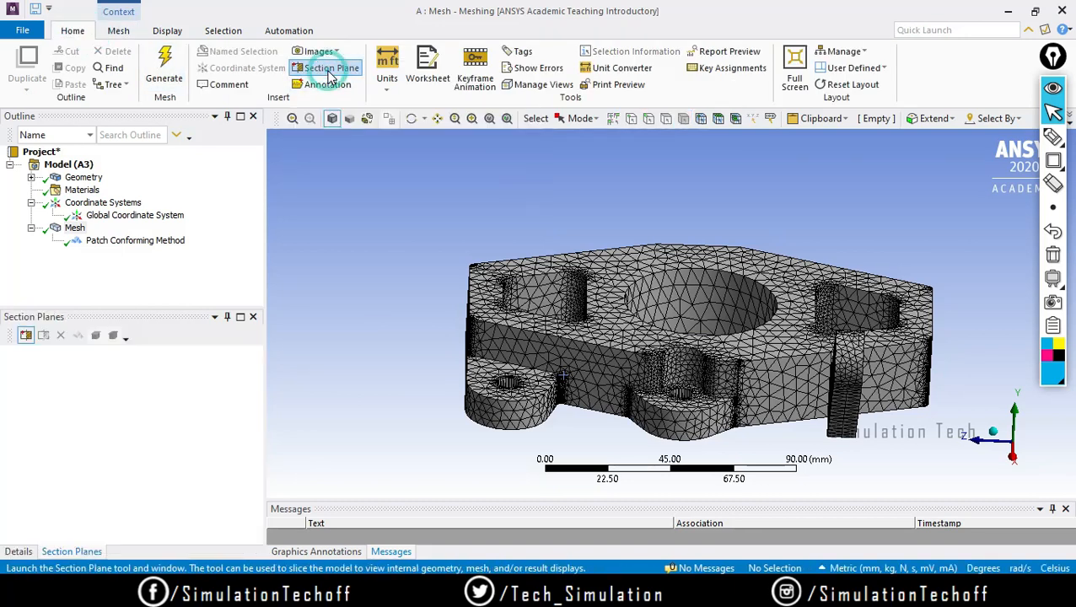
middle_drag(751, 199, 765, 223)
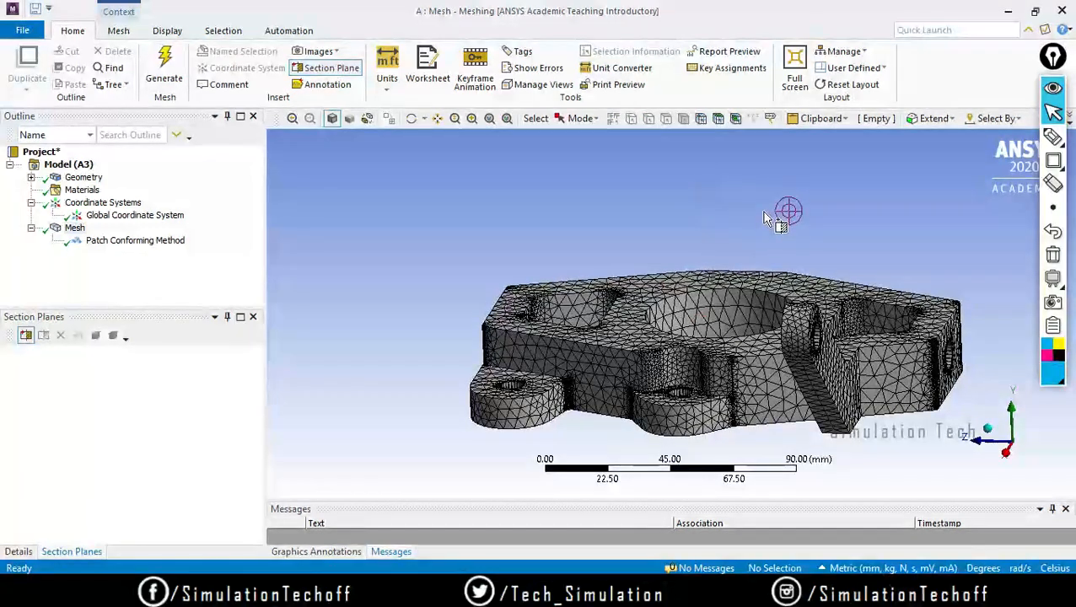
drag(766, 223, 762, 447)
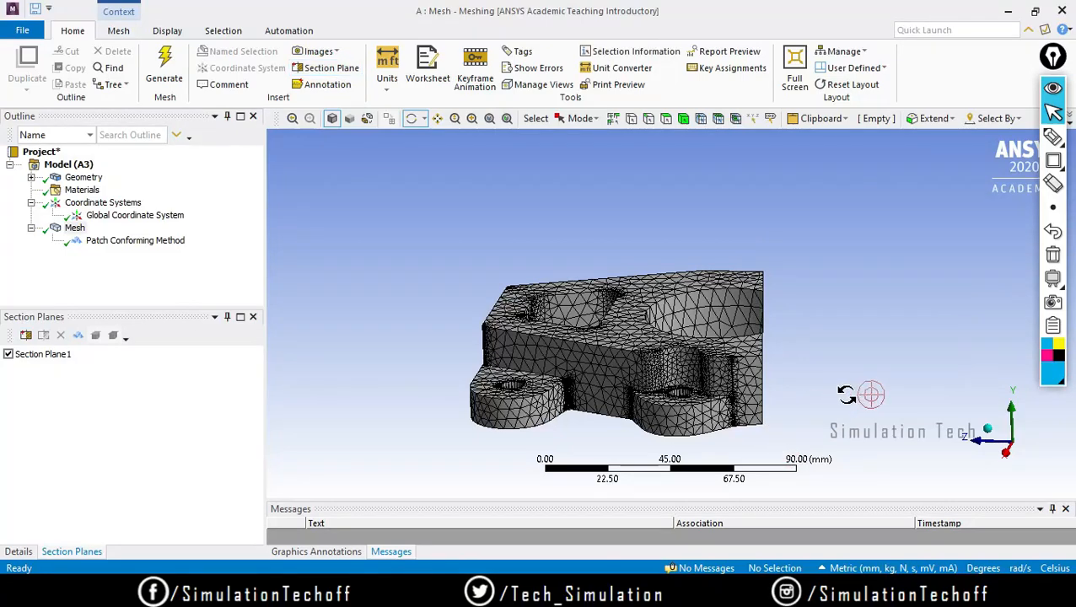
middle_drag(829, 365, 641, 306)
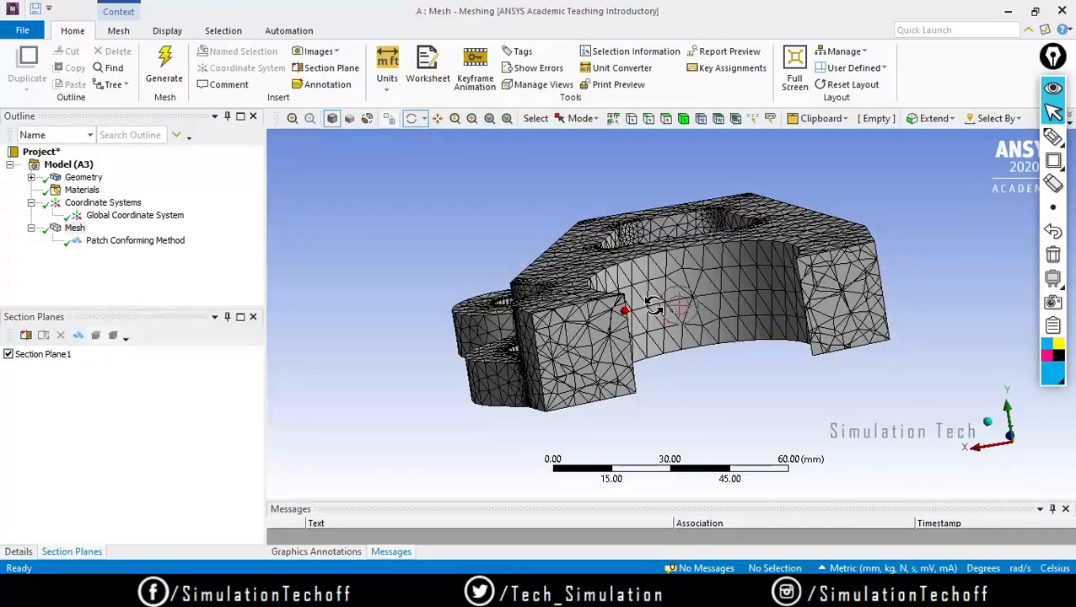
click(77, 335)
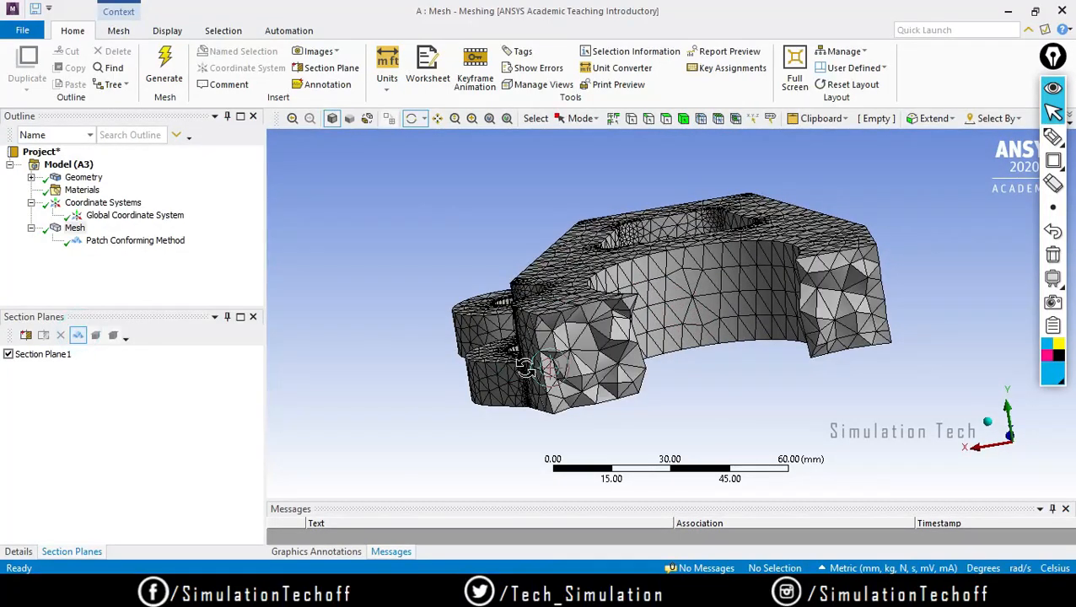
middle_drag(512, 366, 858, 353)
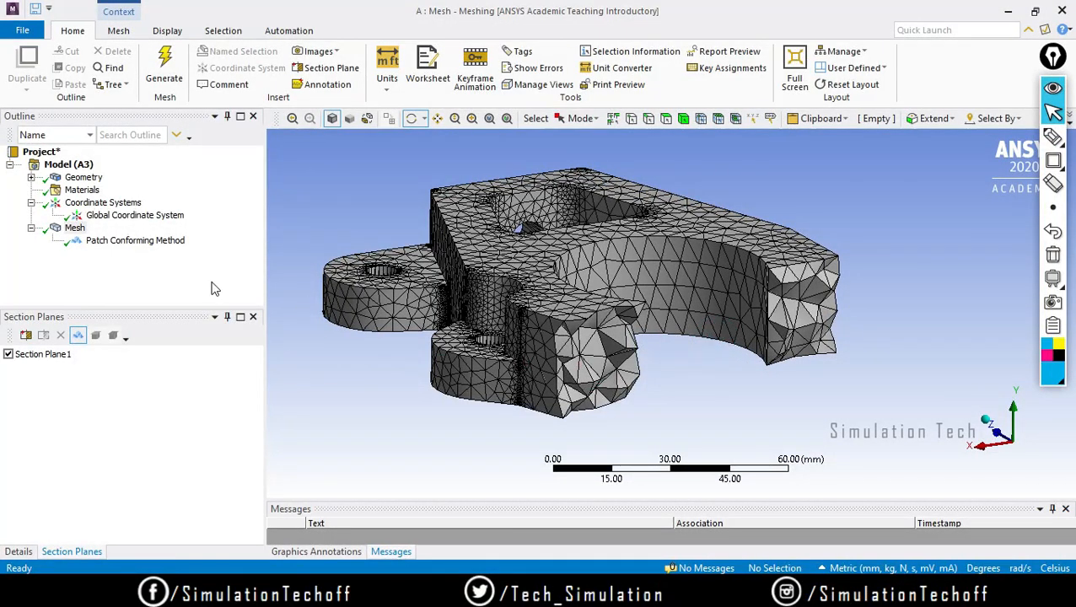
Change the algorithm of the tetrahedrons method from Patch Conforming to Patch Independent.
click(153, 244)
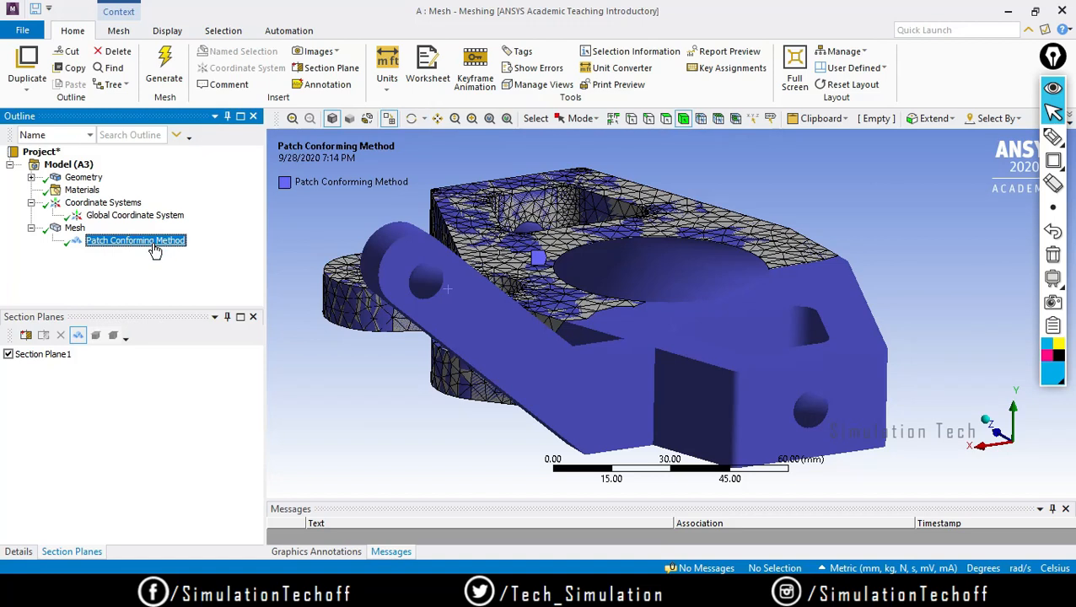
right_click(155, 244)
click(141, 245)
click(19, 551)
click(168, 417)
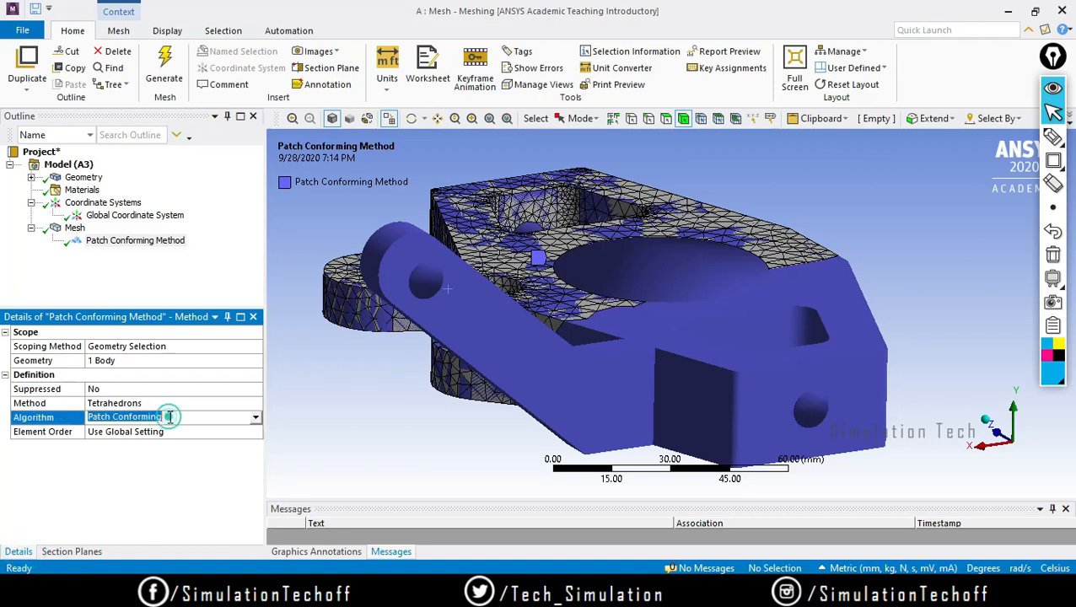
click(257, 417)
click(215, 441)
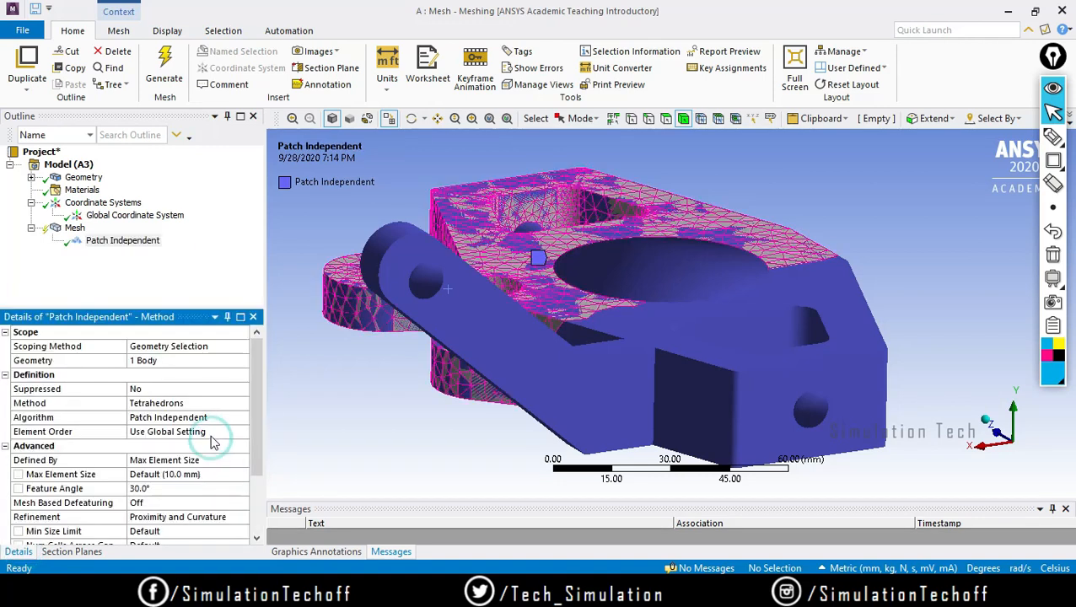
Review the advanced settings of the Patch Independent method and regenerate the mesh.
drag(259, 347, 260, 403)
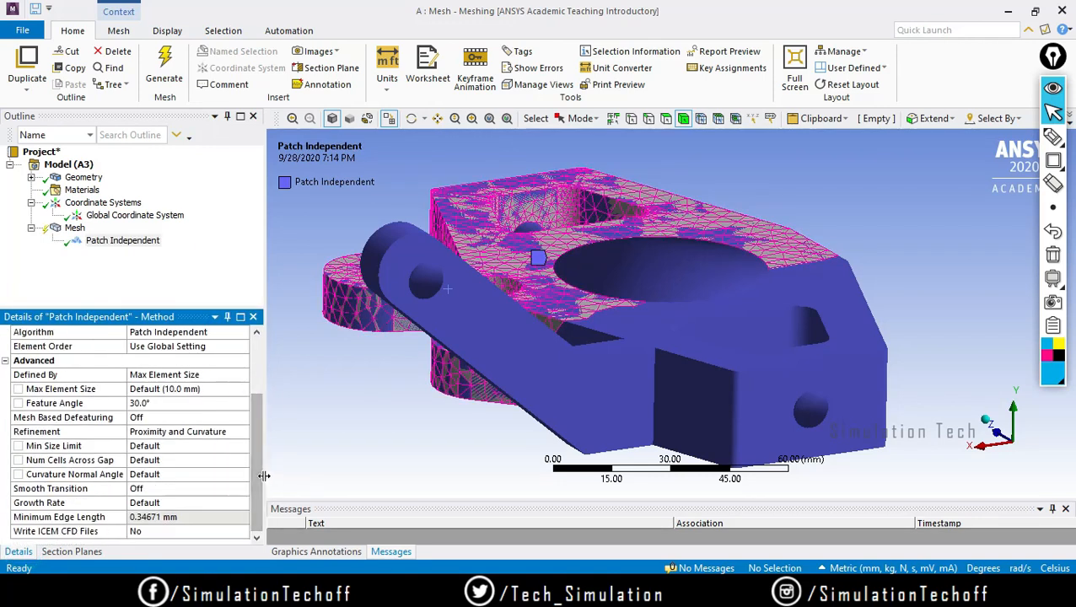
right_click(74, 228)
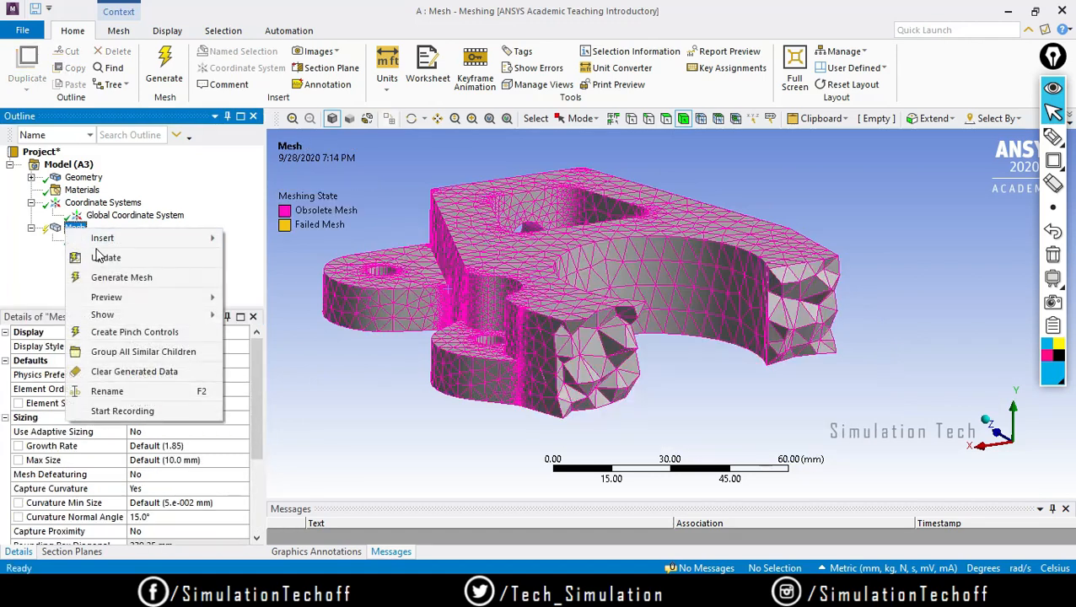
click(103, 278)
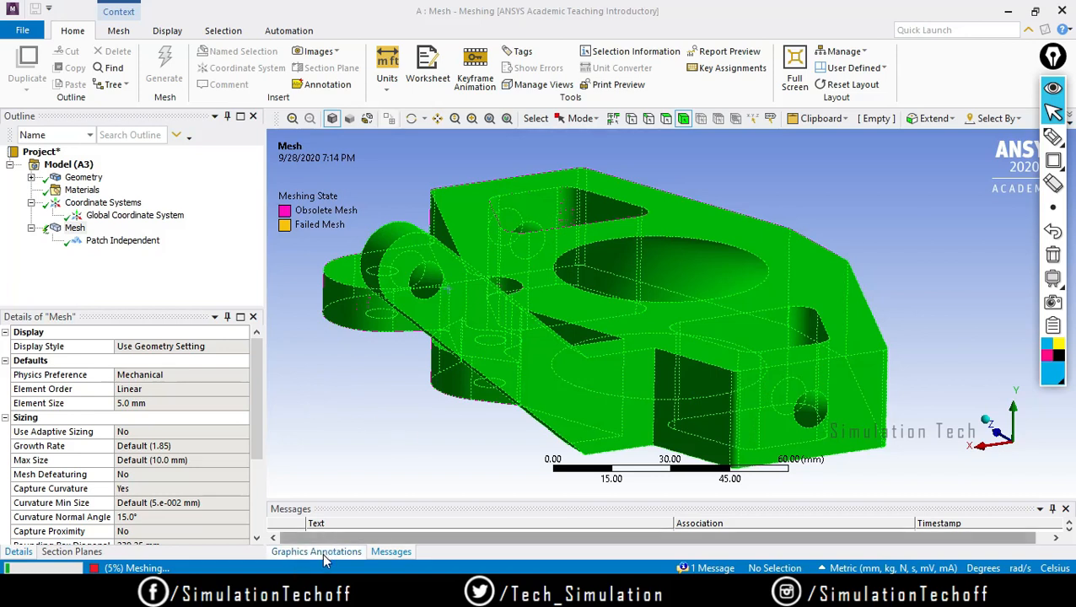
Shift the existing section plane further into the part, toward the side lugs, to examine the interior elements of the Patch Independent mesh.
click(147, 569)
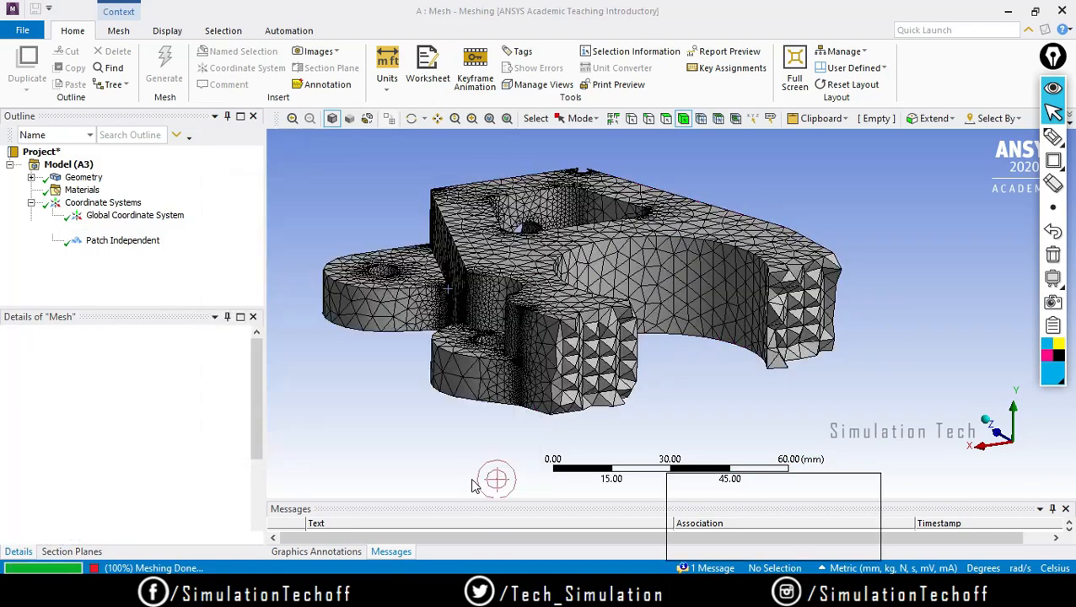
scroll(741, 412, up, 5)
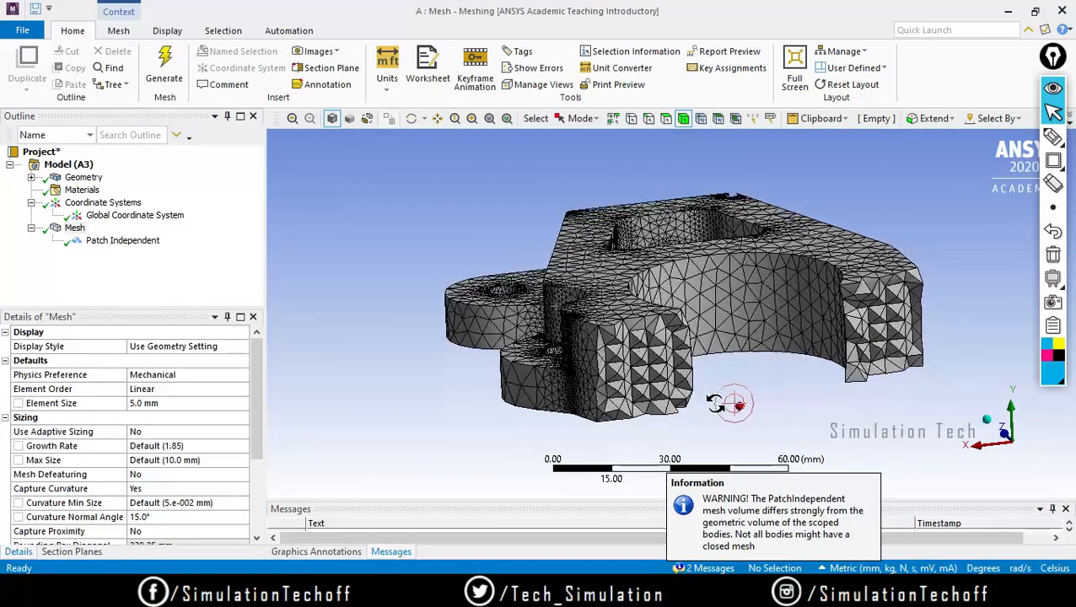
middle_drag(685, 382, 713, 423)
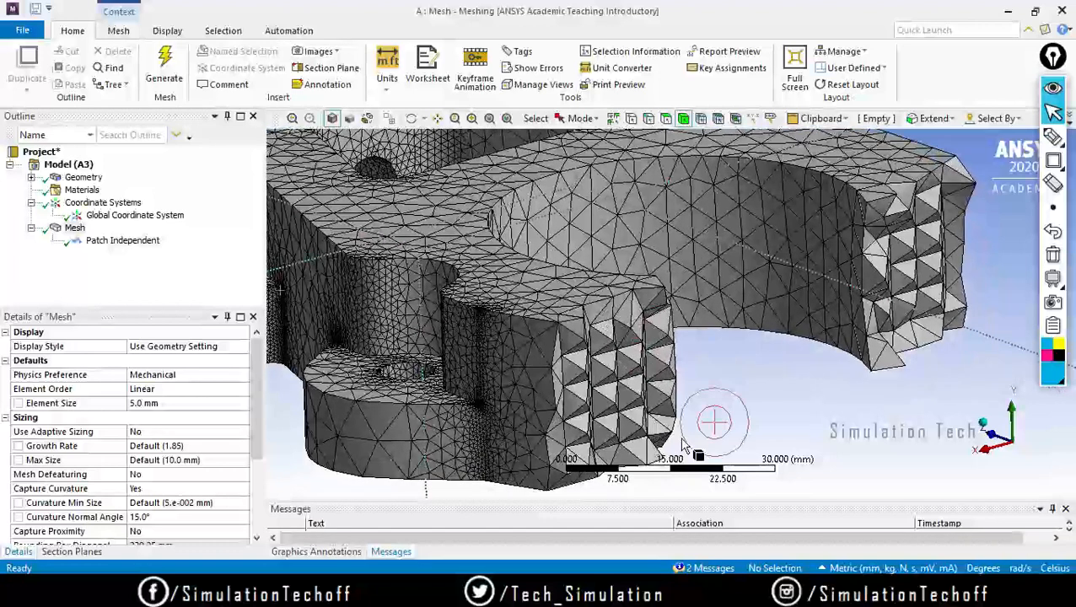
click(71, 551)
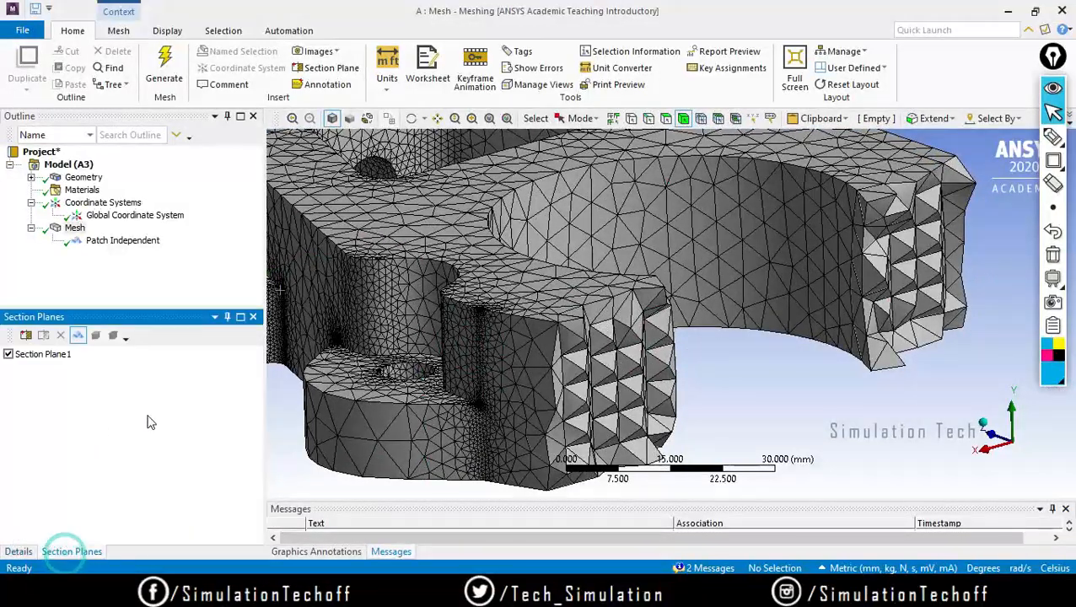
click(40, 358)
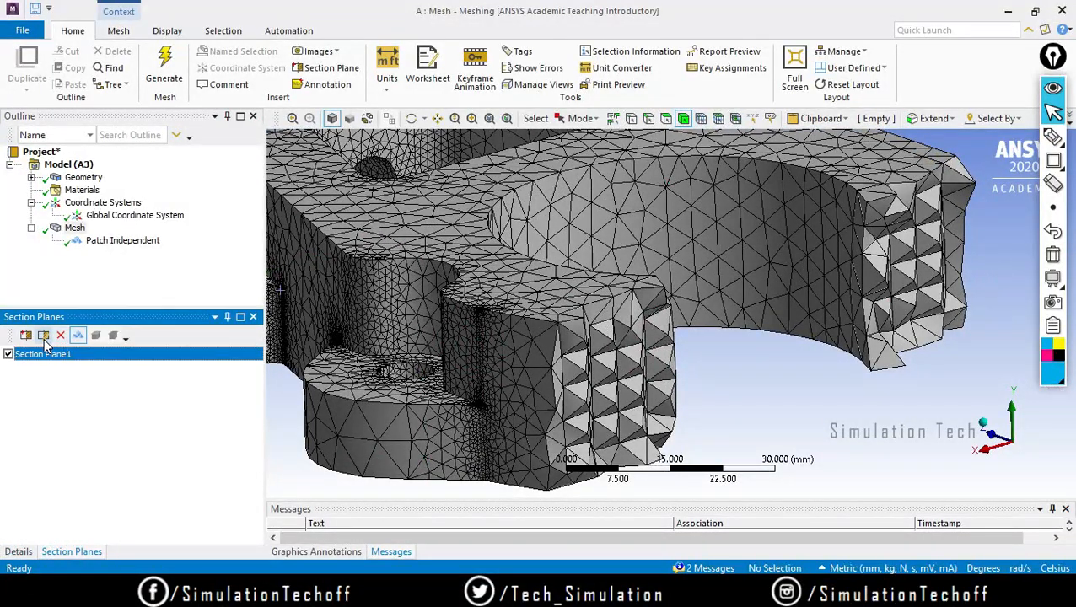
click(43, 336)
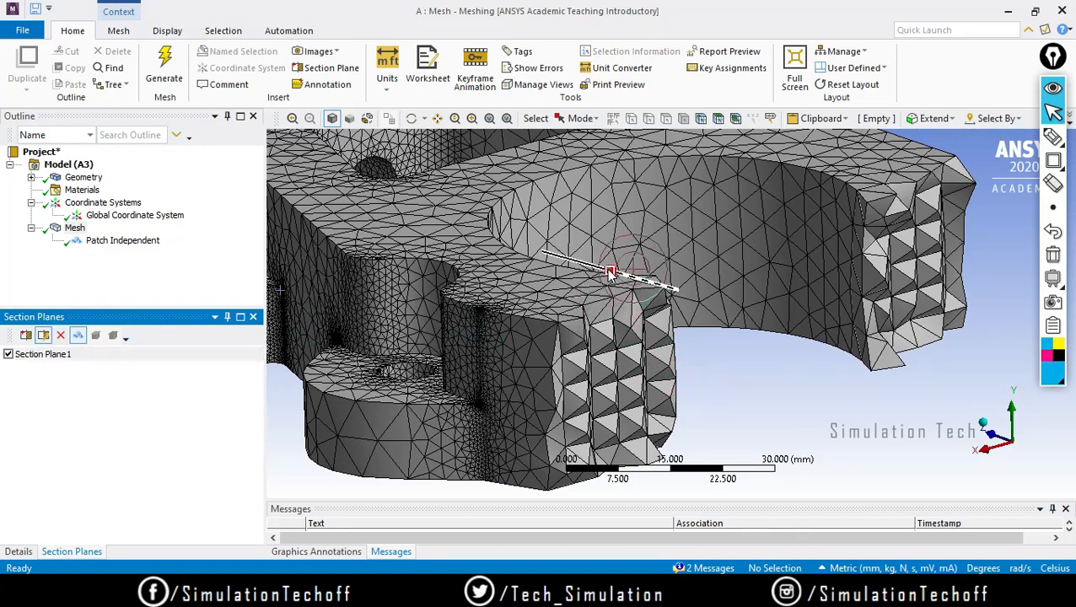
drag(611, 272, 541, 251)
click(736, 361)
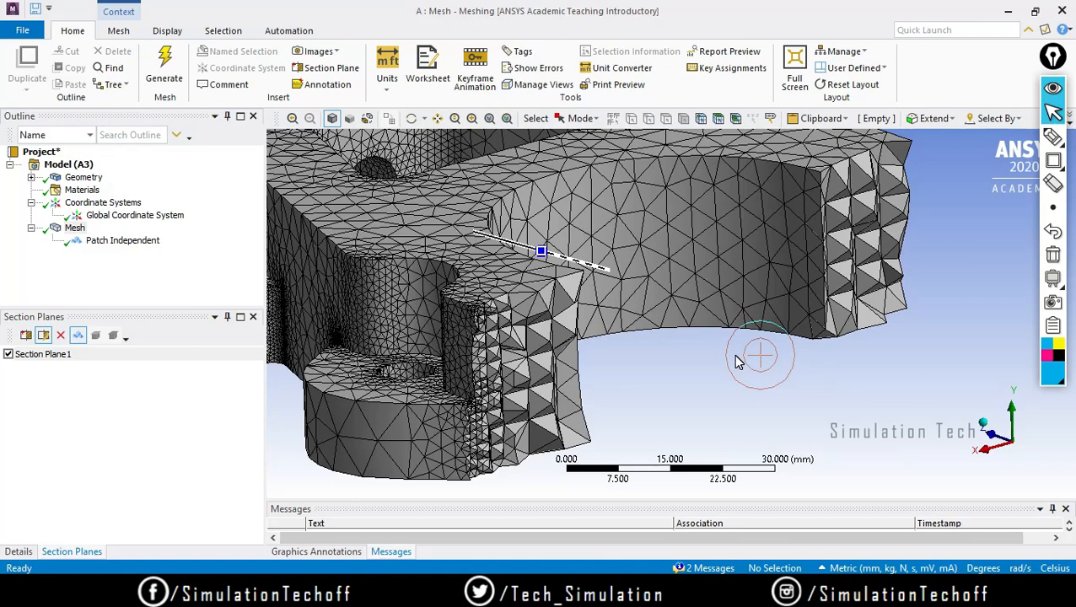
mouse_move(735, 361)
middle_down()
mouse_move(797, 364)
mouse_move(773, 427)
mouse_move(752, 365)
mouse_move(765, 371)
middle_up()
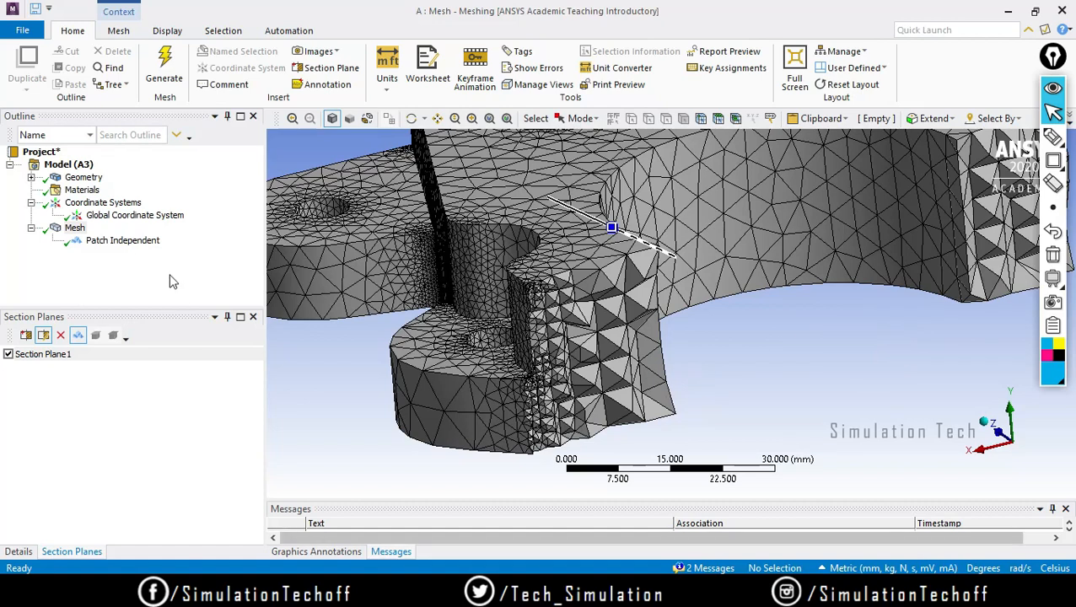
Review the definition, element size, refinement and growth settings of the Patch Independent method.
click(122, 241)
click(21, 553)
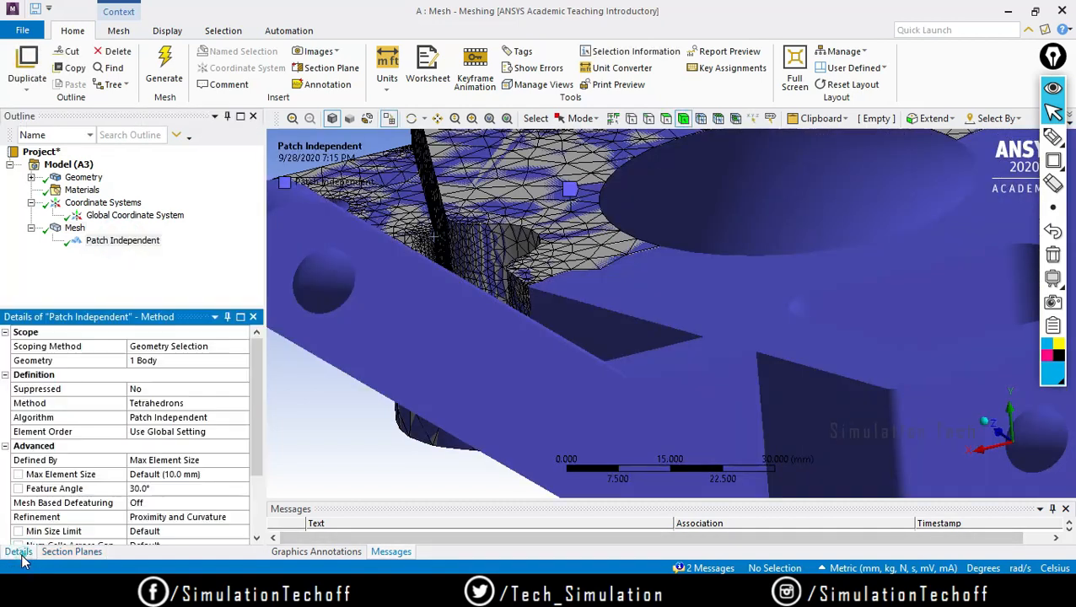
scroll(261, 388, down, 3)
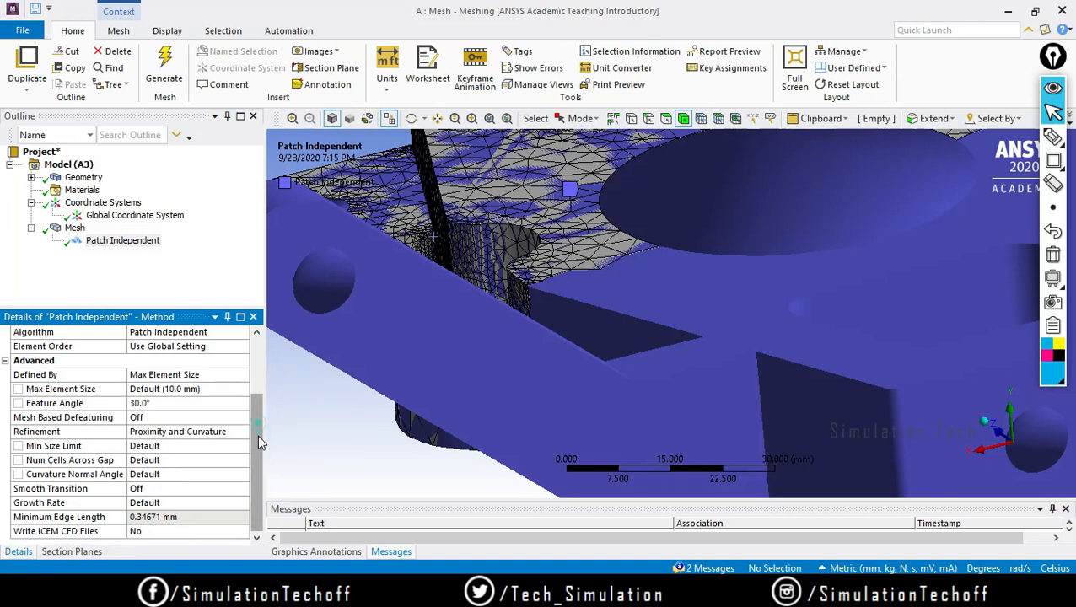
scroll(256, 458, up, 3)
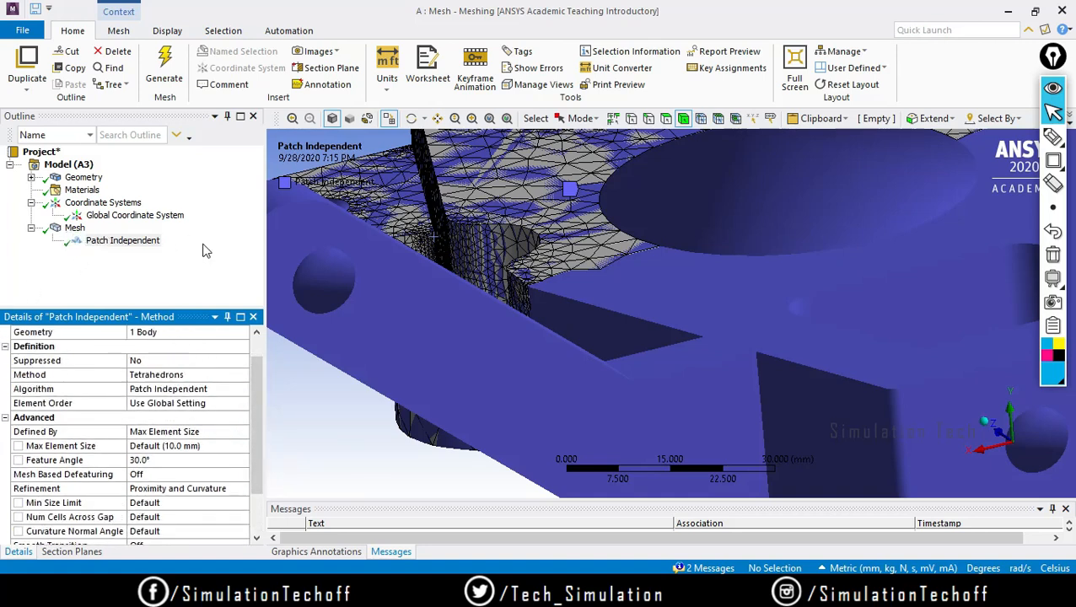
drag(254, 389, 251, 367)
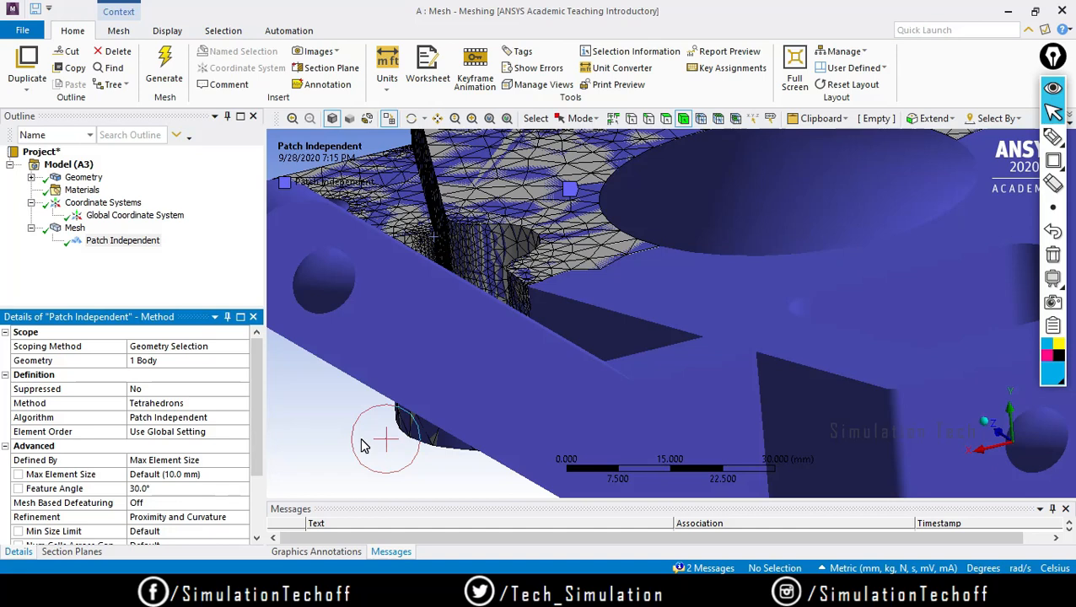
Switch to the Google Meet call in Chrome to check on the meeting participants.
mouse_move(563, 590)
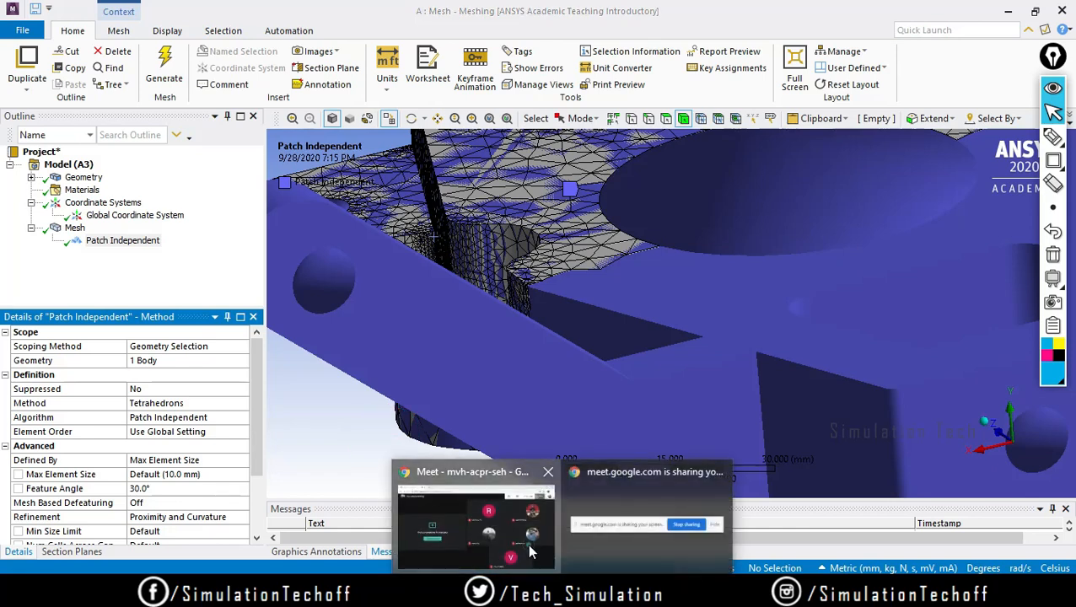
click(474, 516)
click(320, 158)
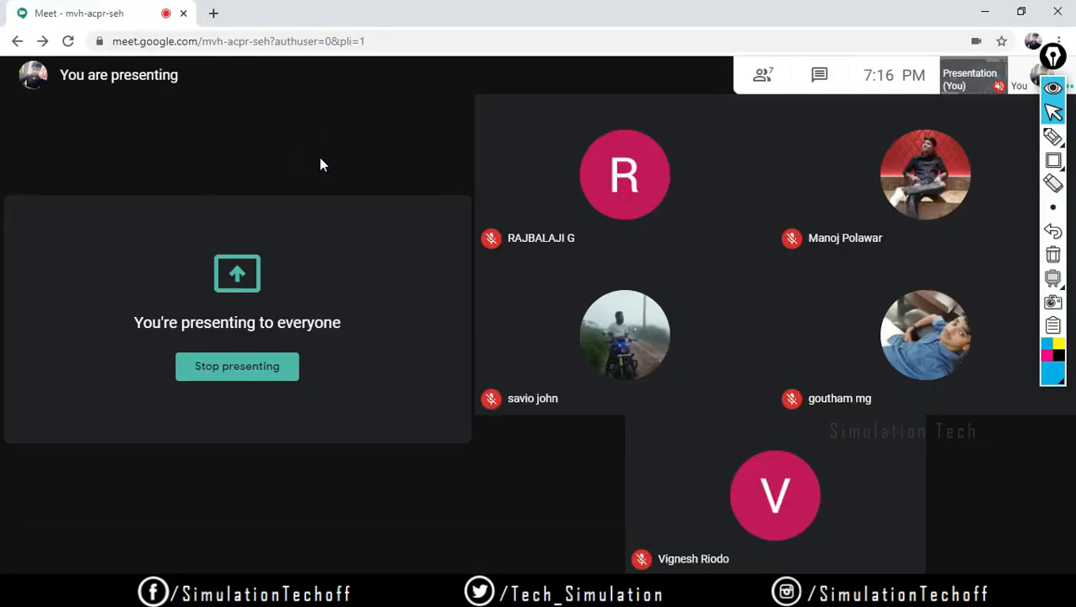